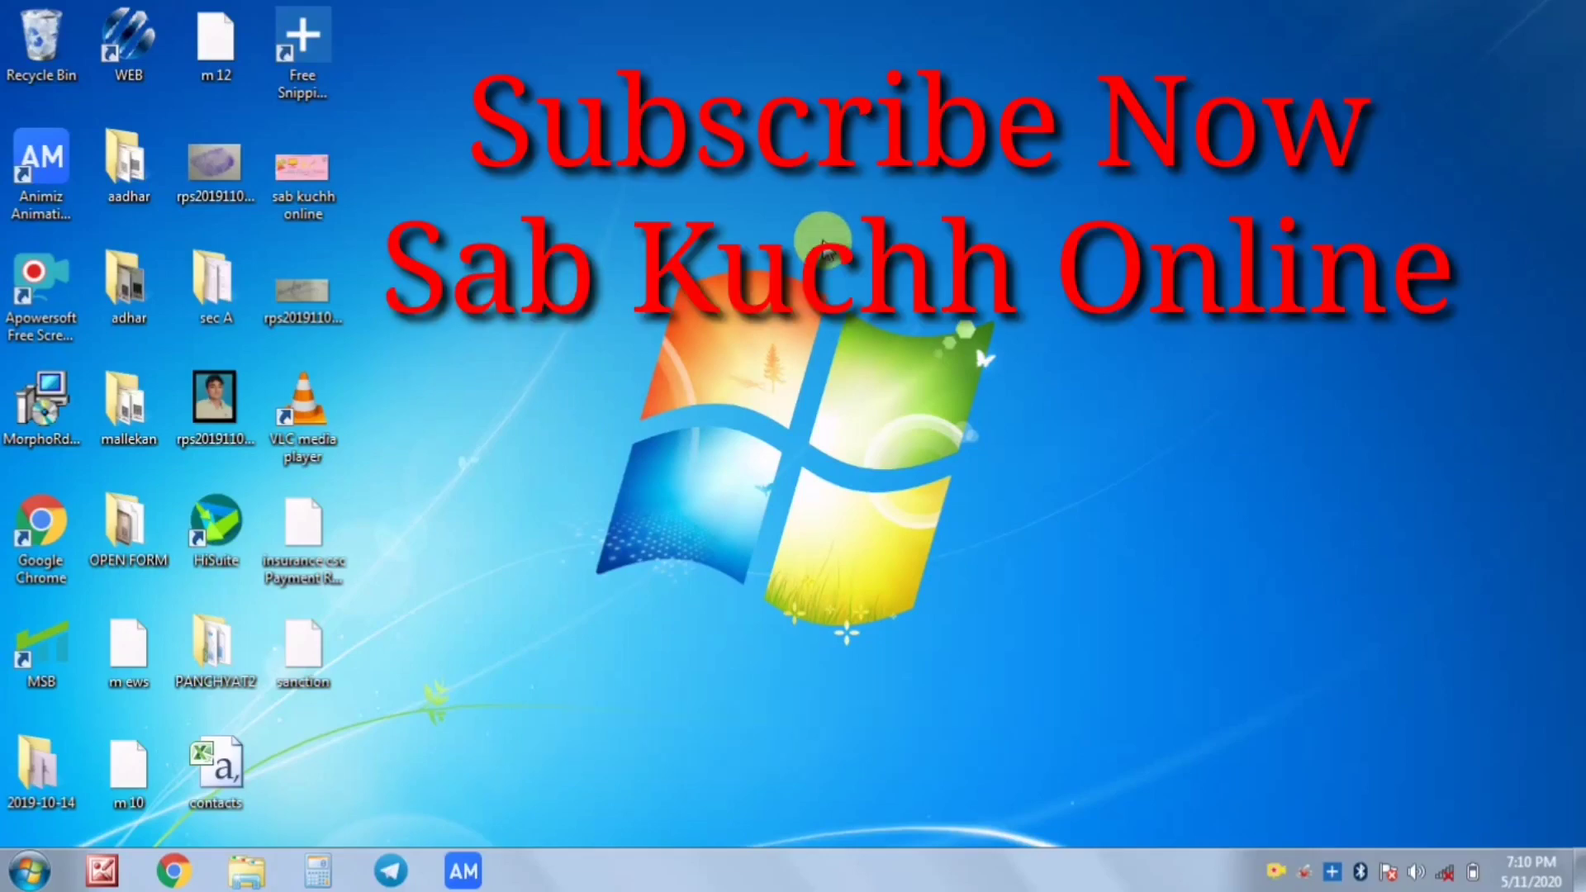
Step: Launch WordPad from the Start menu so a blank document is ready
left_click(30, 870)
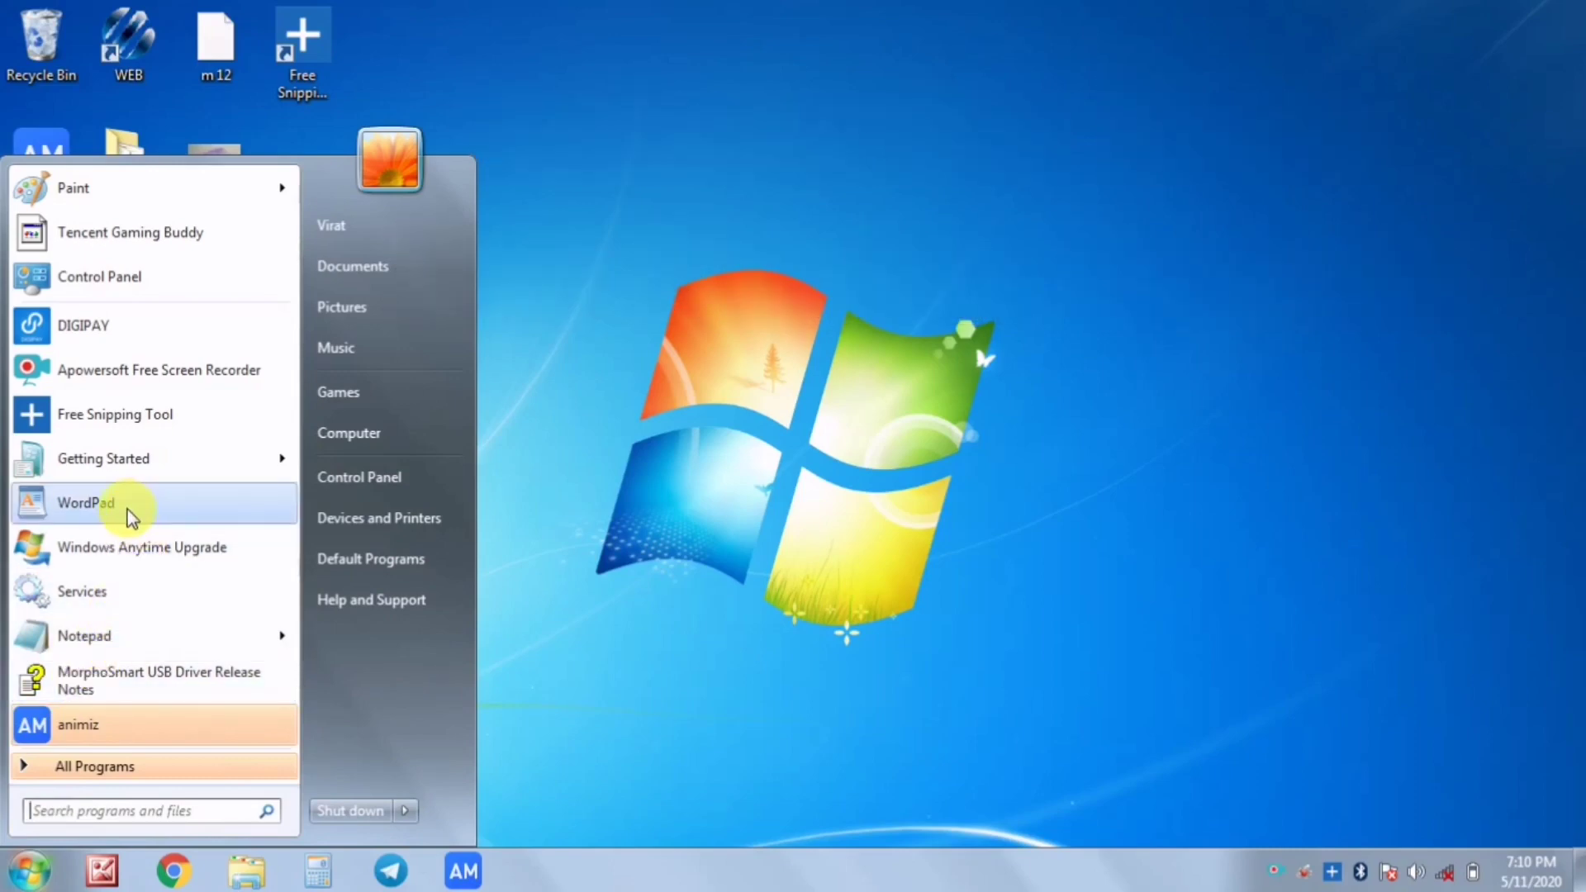
left_click(127, 509)
left_click(671, 343)
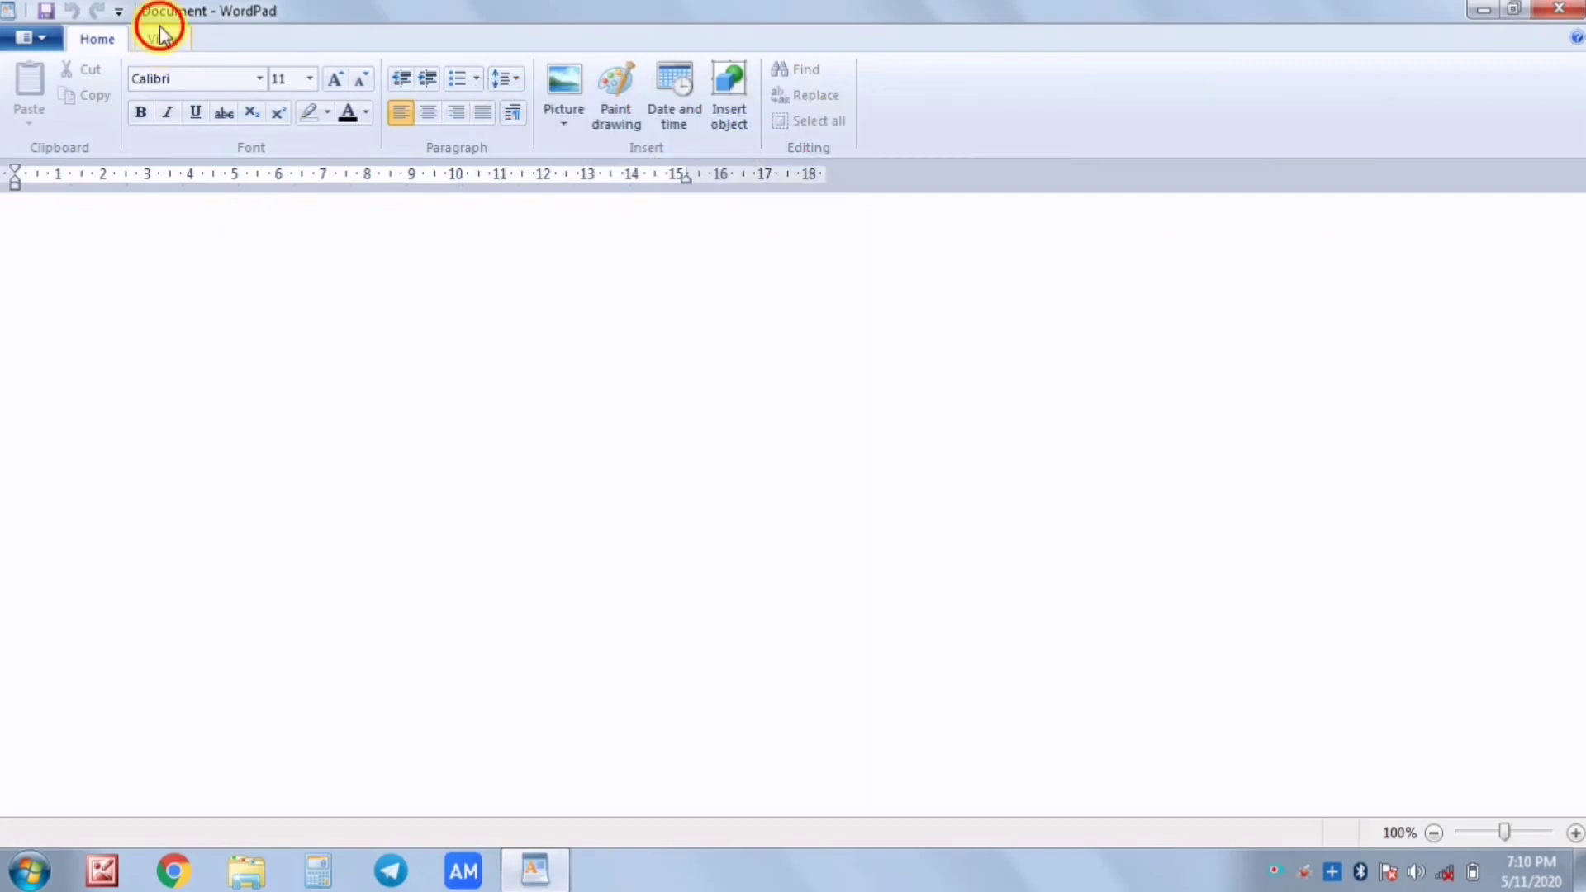
left_click(161, 35)
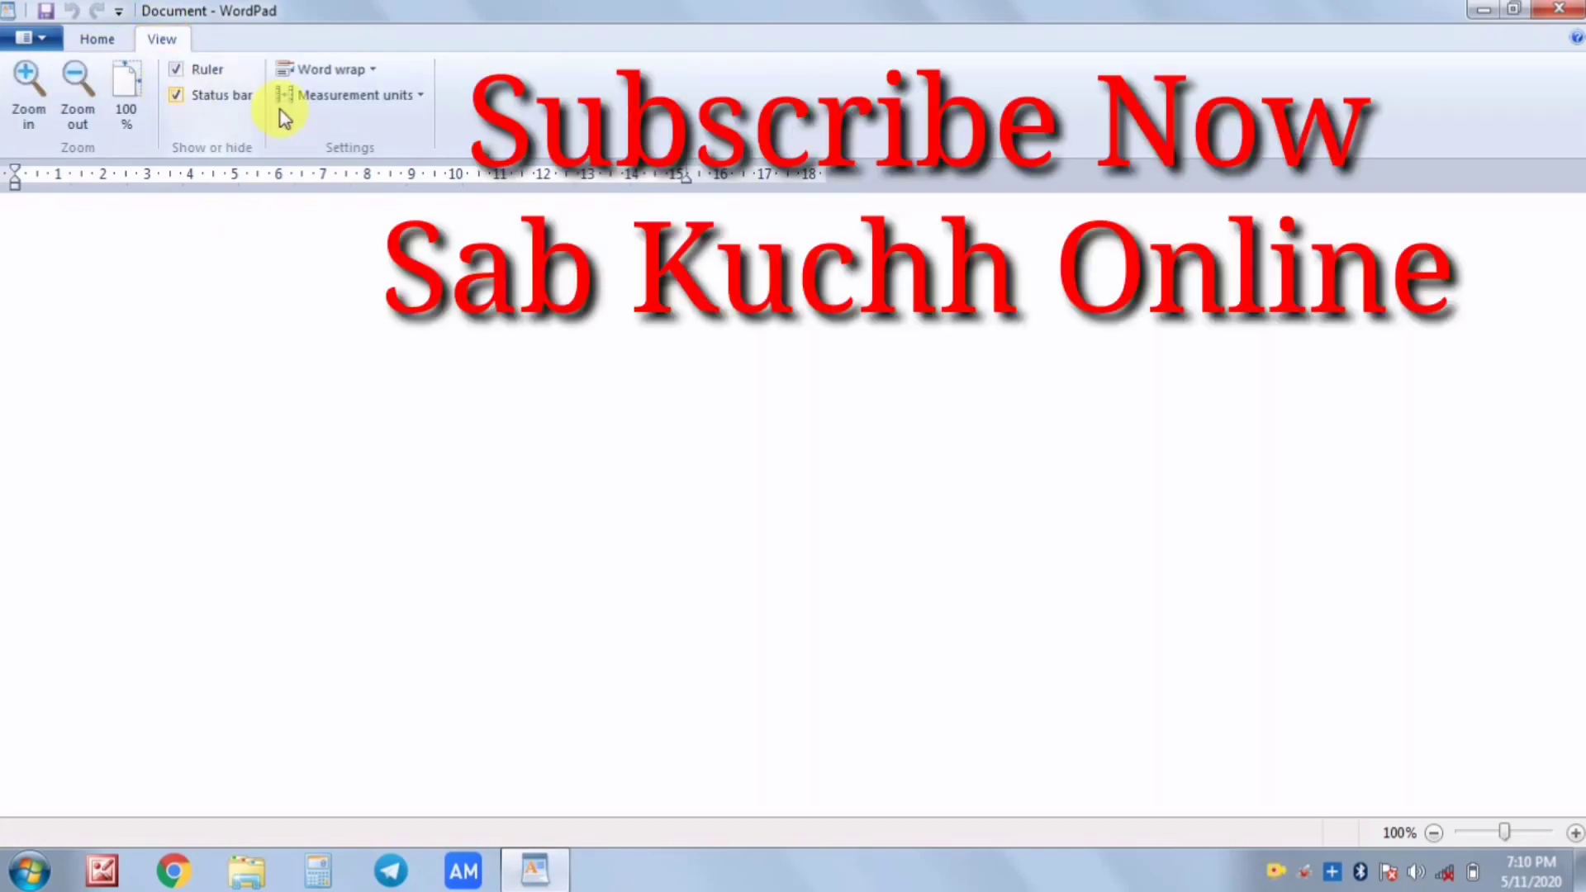
left_click(98, 39)
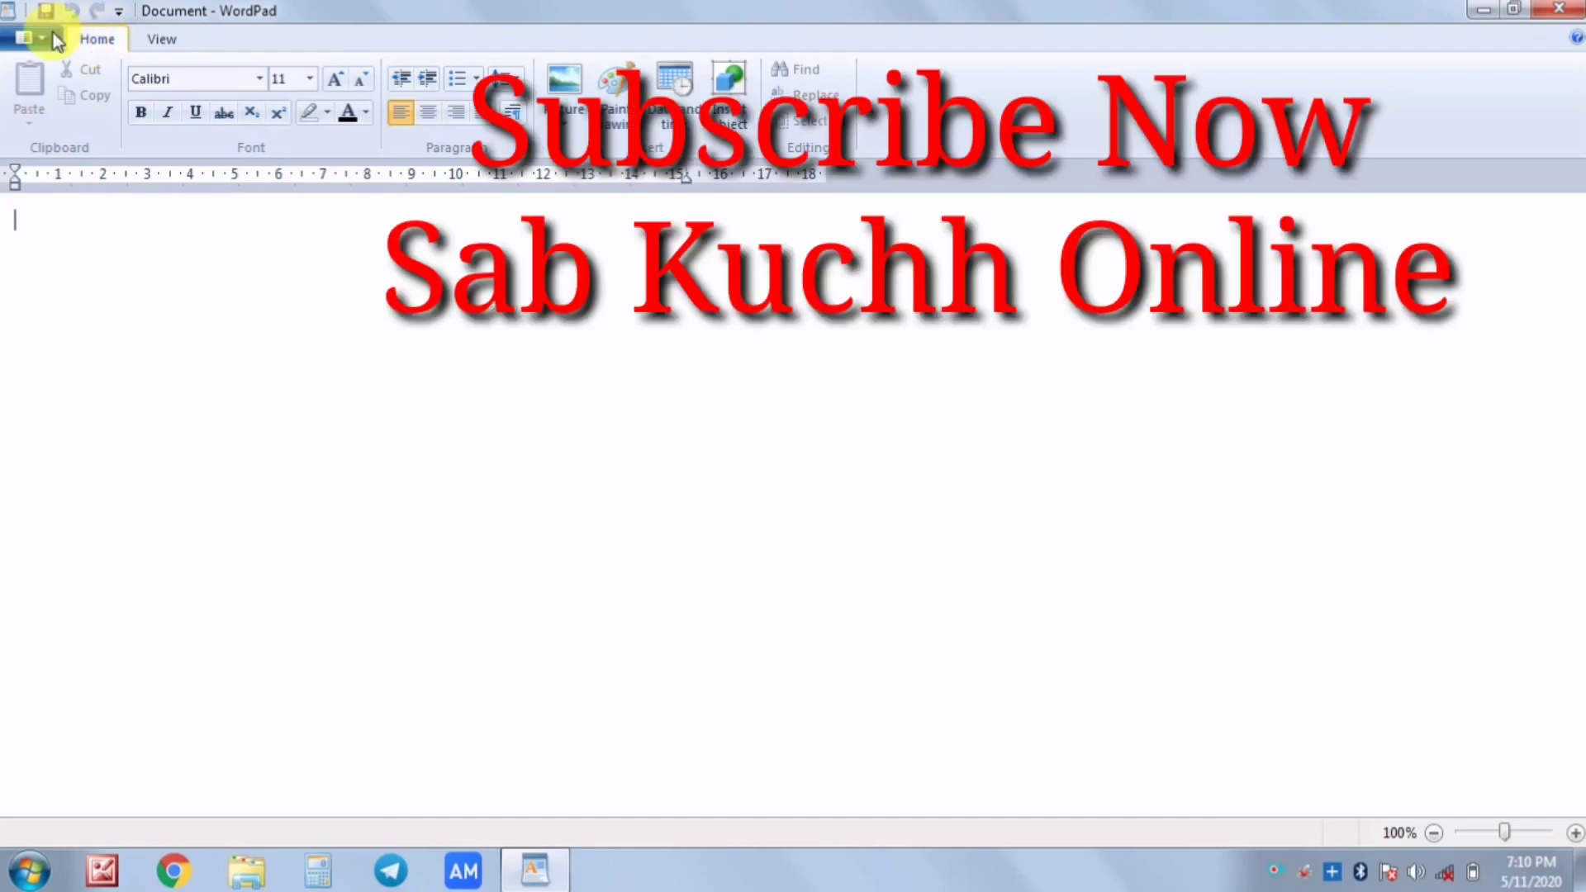
left_click(37, 39)
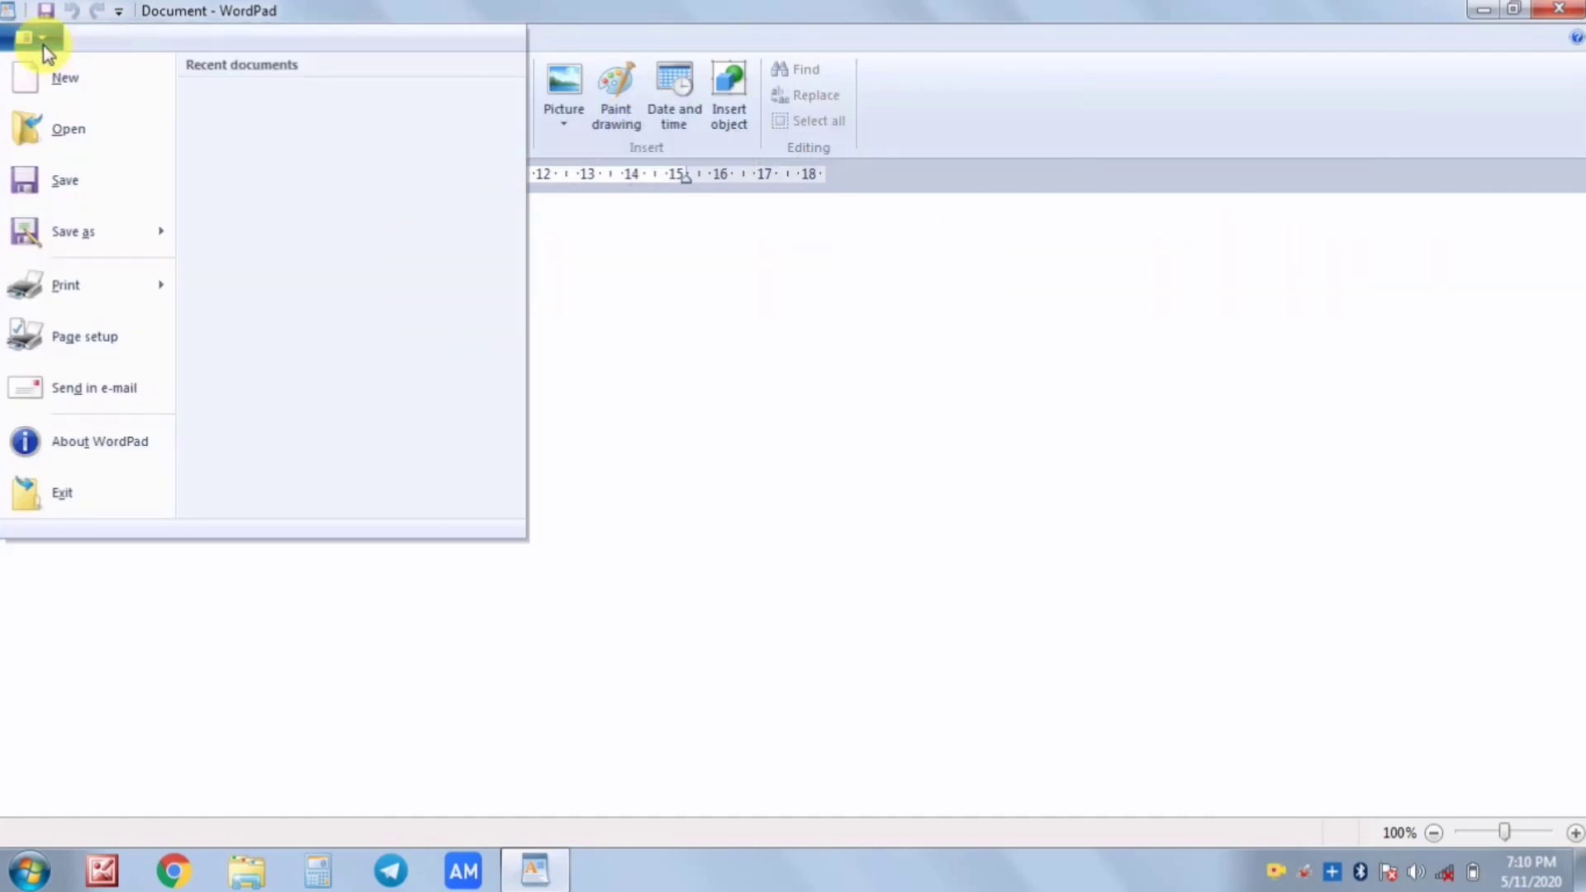
left_click(64, 91)
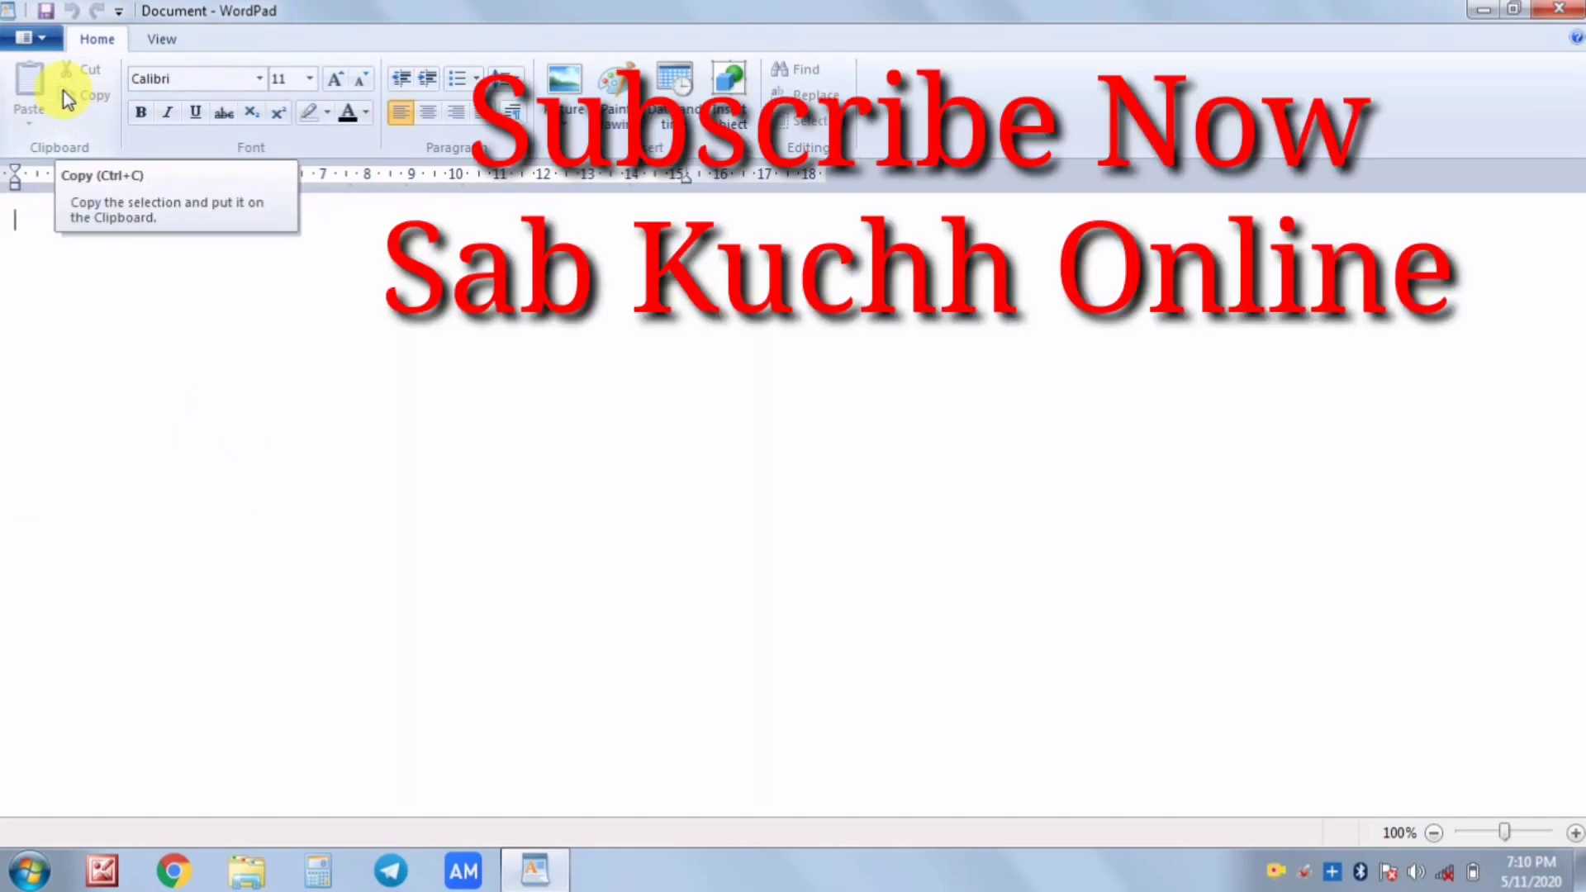
left_click(39, 36)
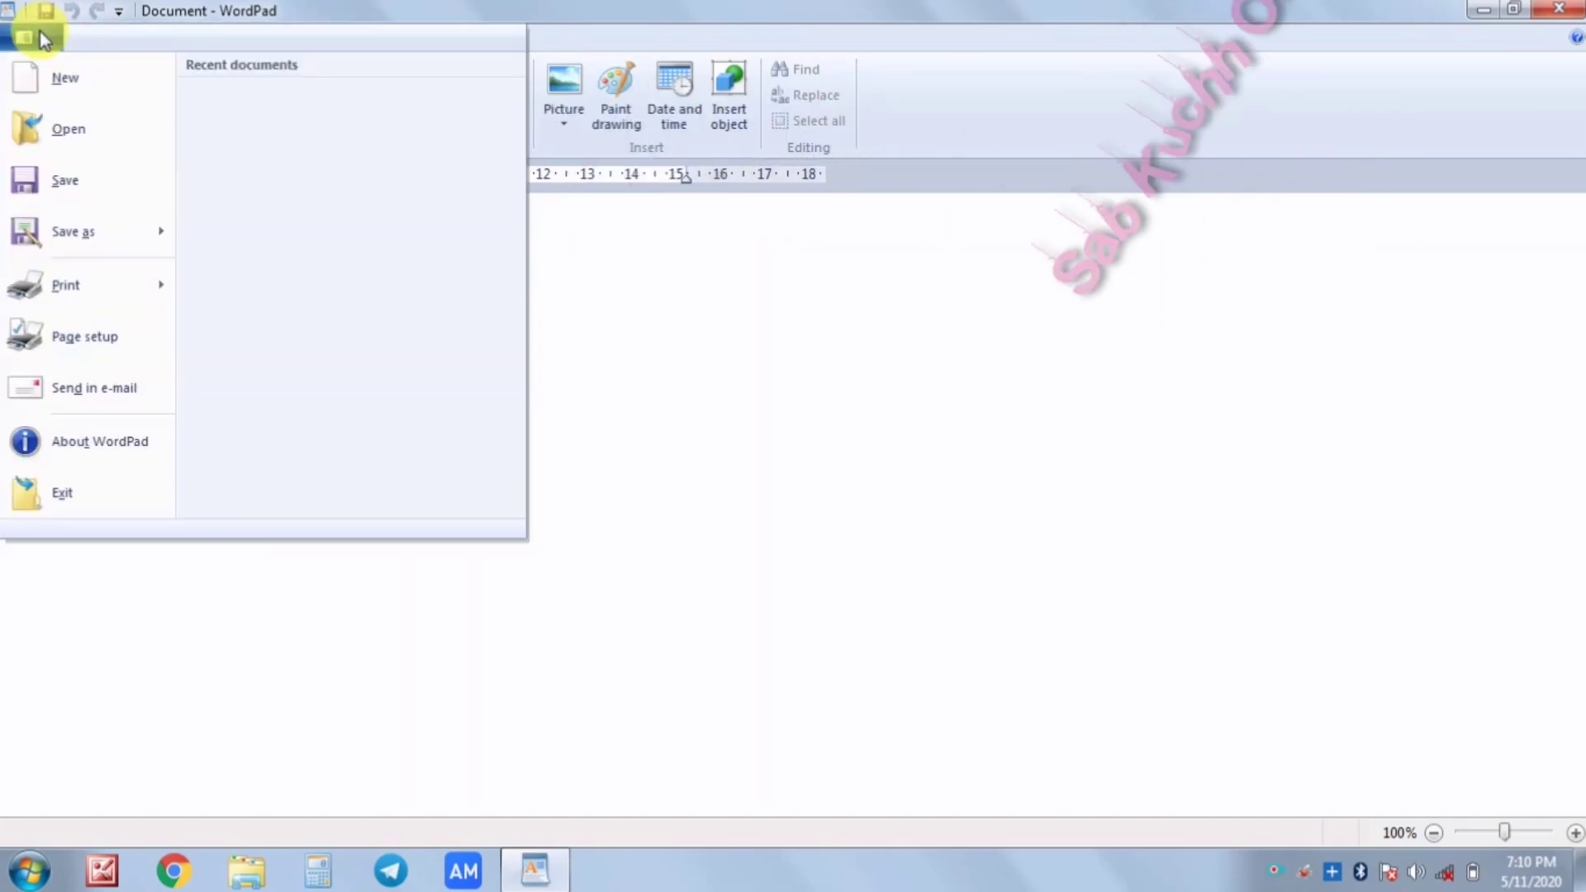
left_click(729, 417)
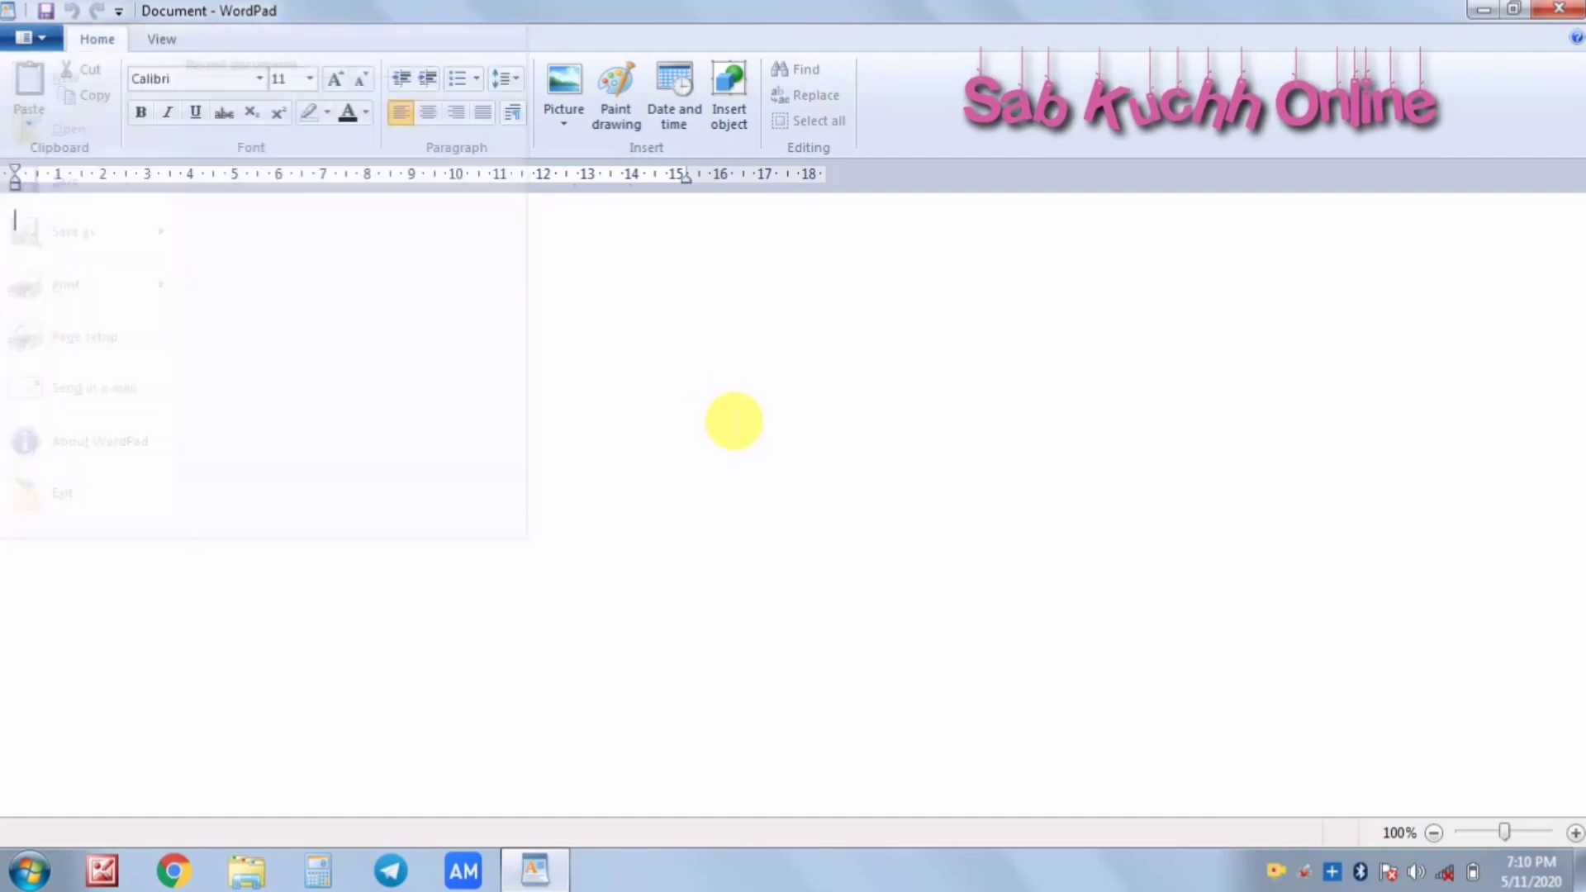
Step: Type 'Welcome to sab kuchh online', correcting the typos along the way
type("We")
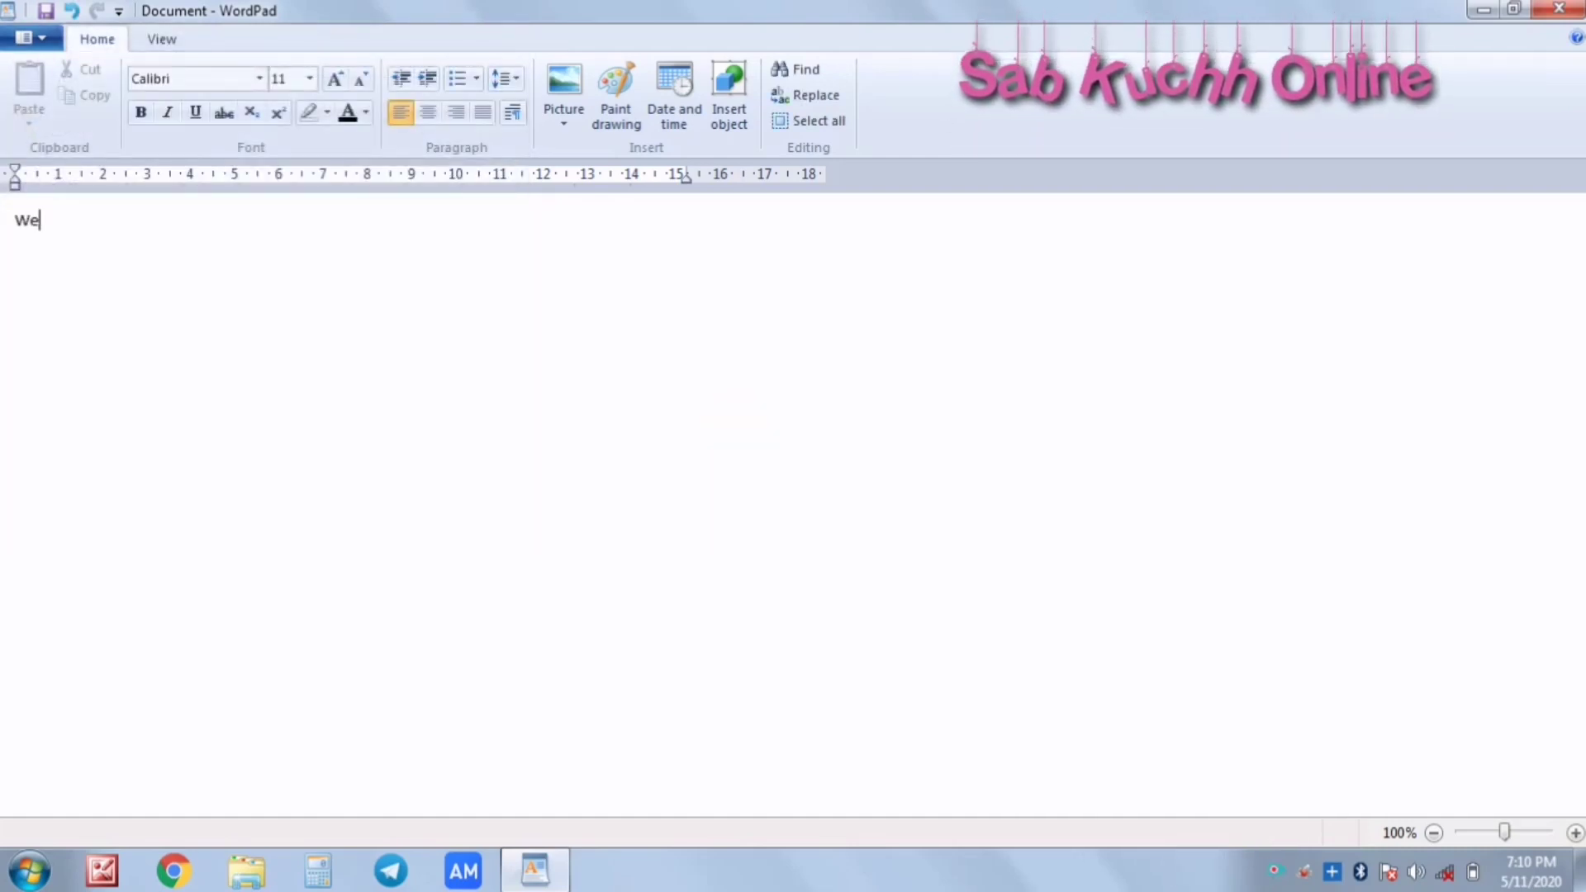
type("lcome t")
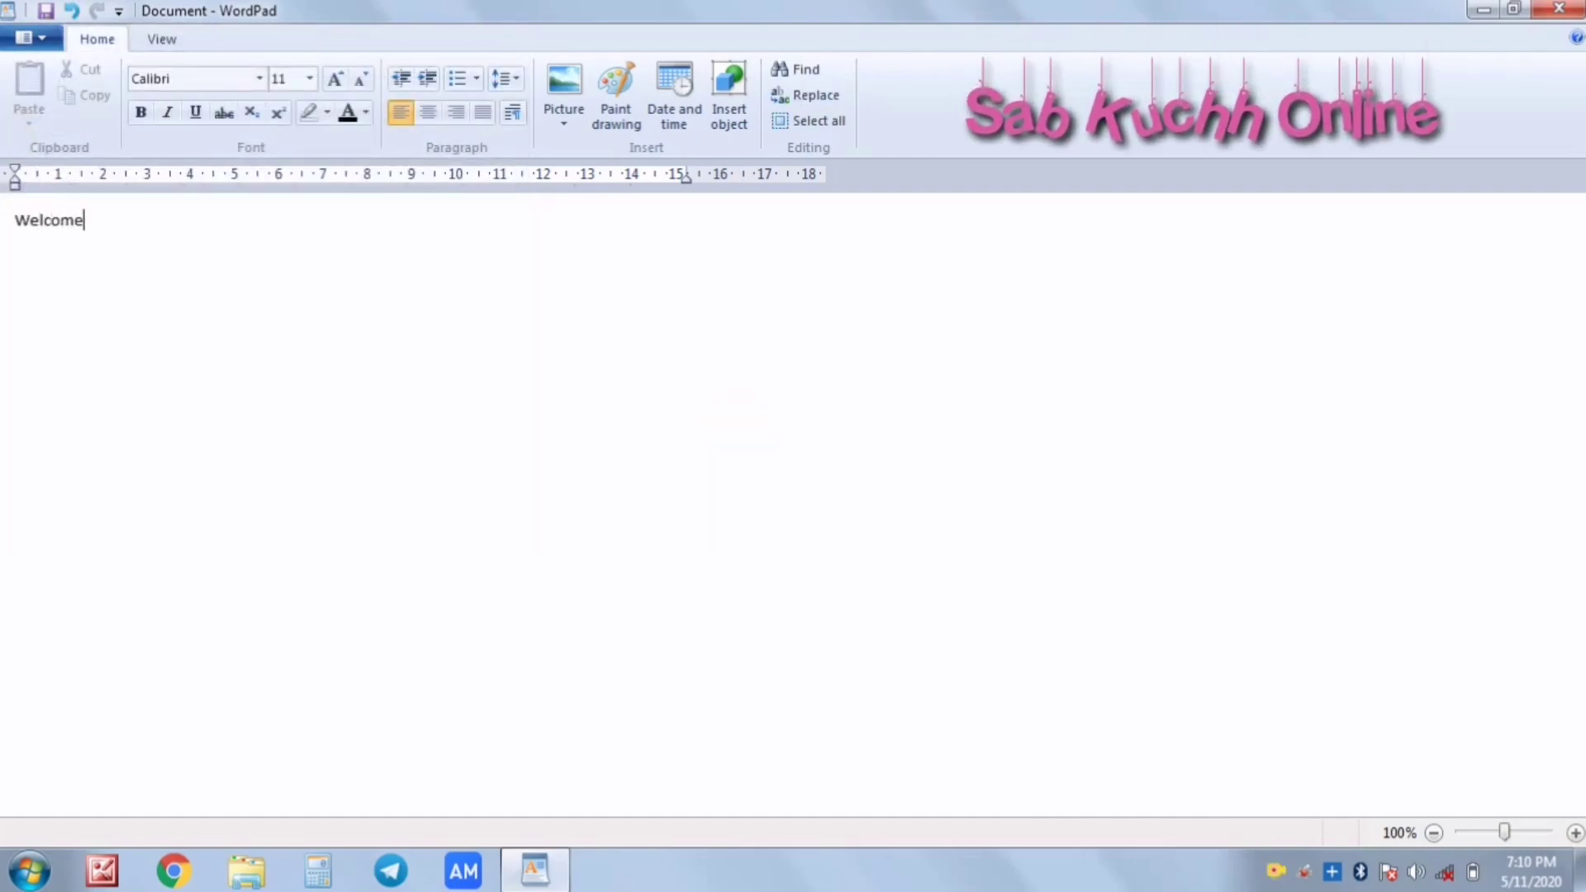
type("o san")
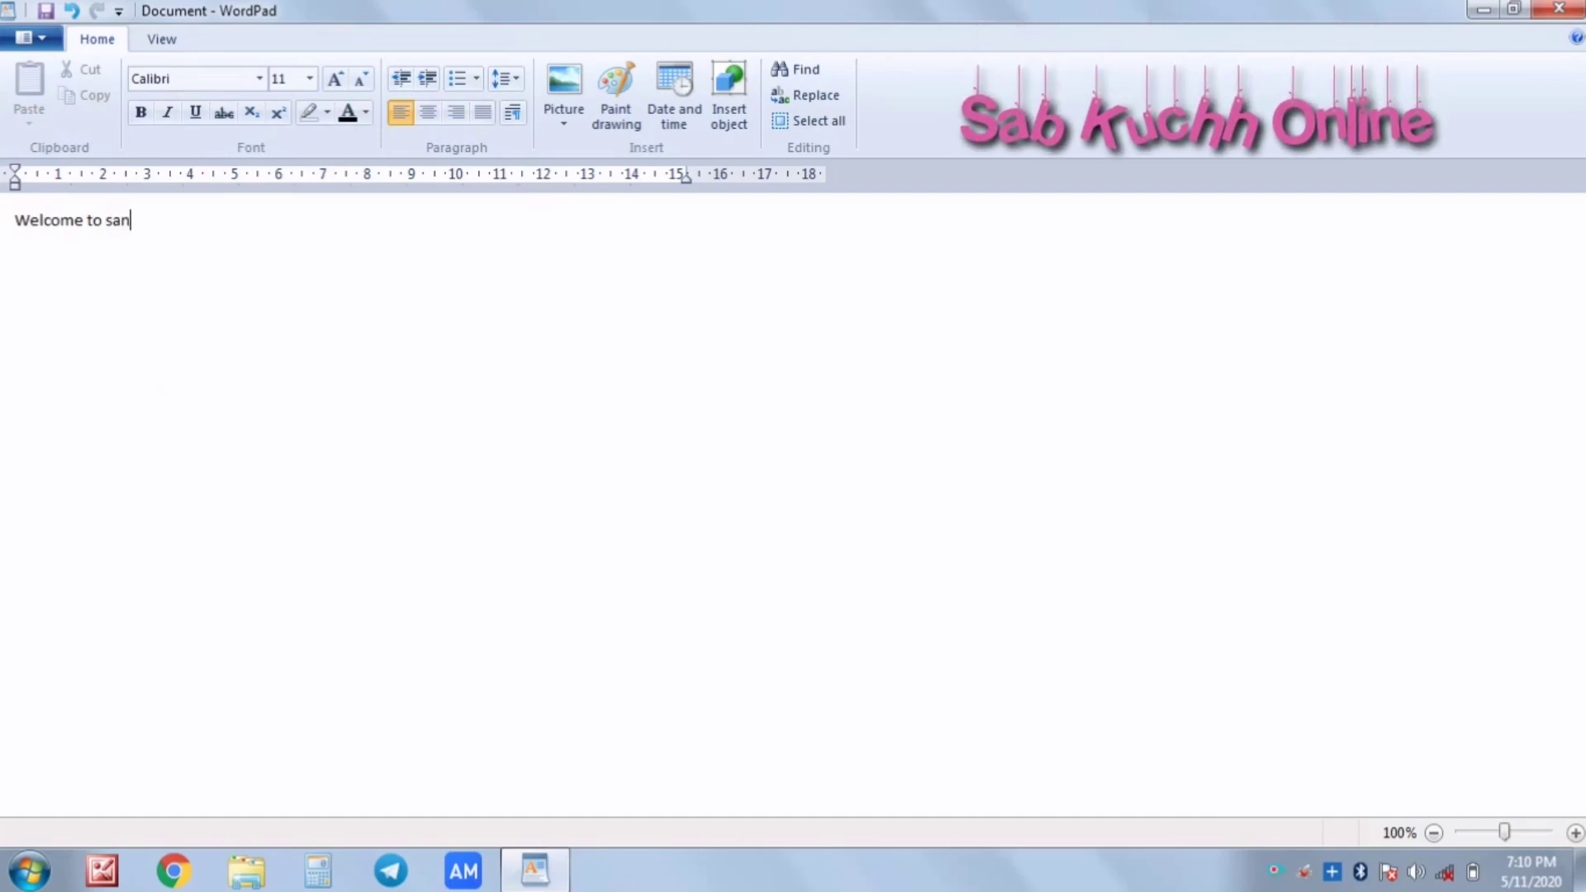
key("BackSpace")
type("b ku")
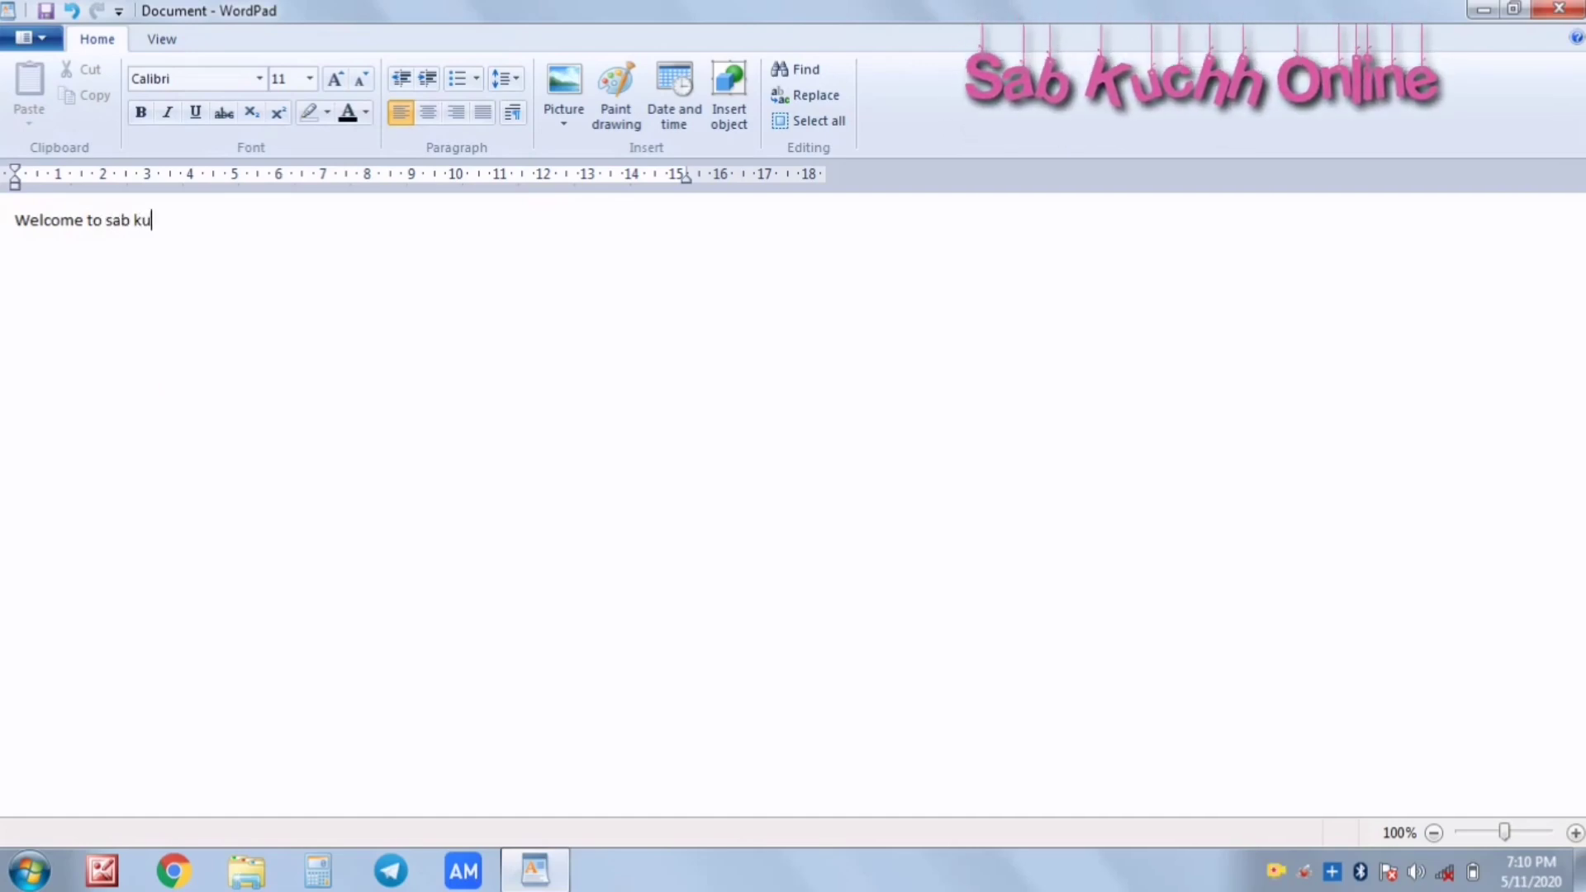
type("ck")
key("BackSpace")
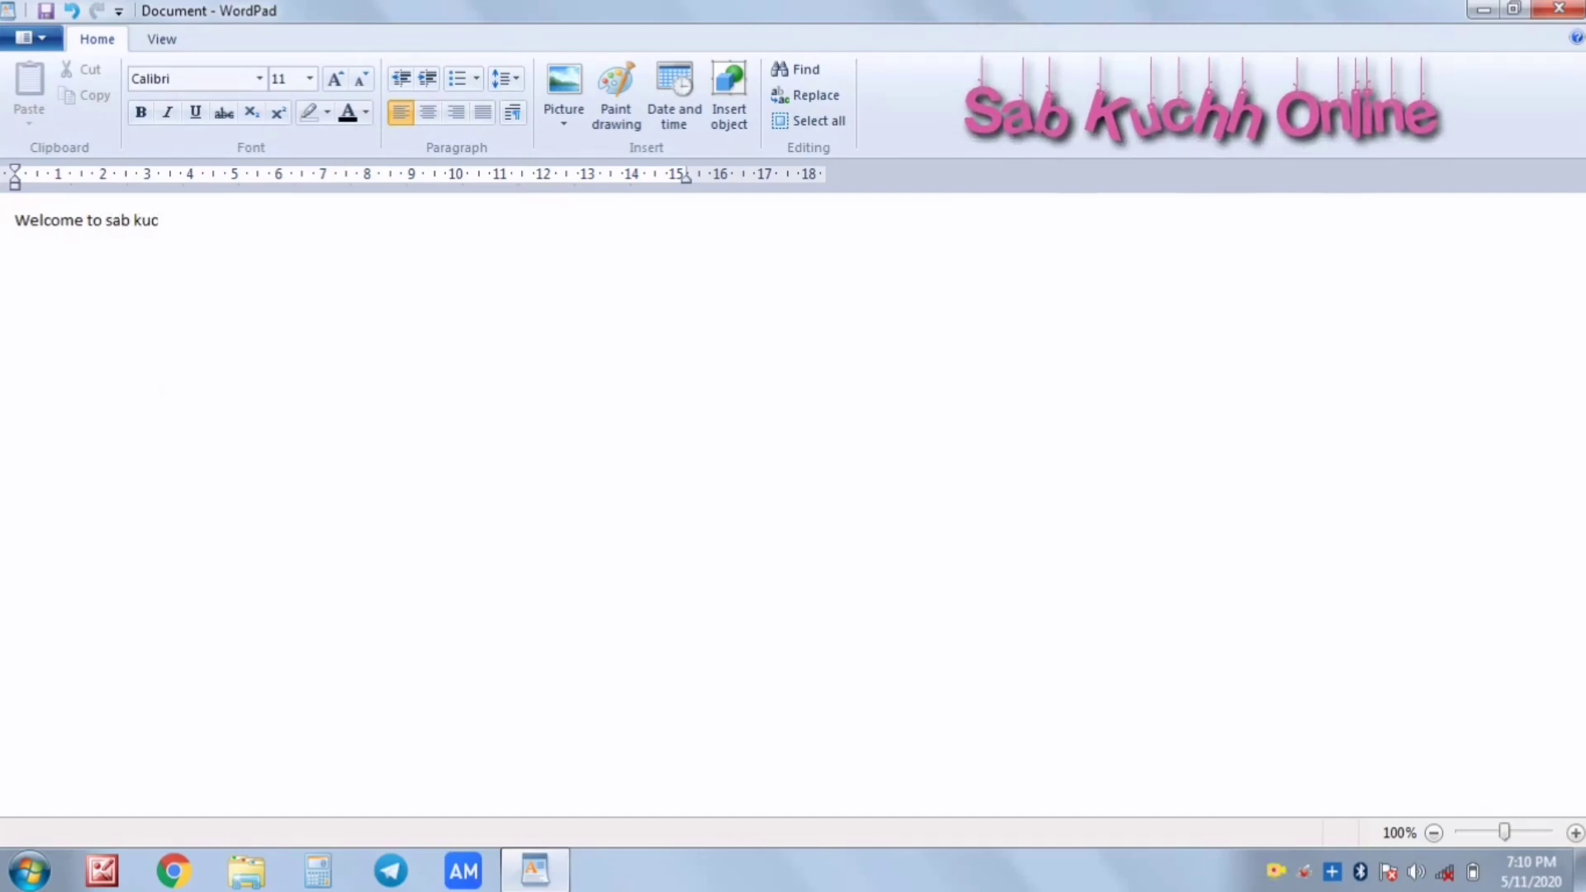
type("hh online")
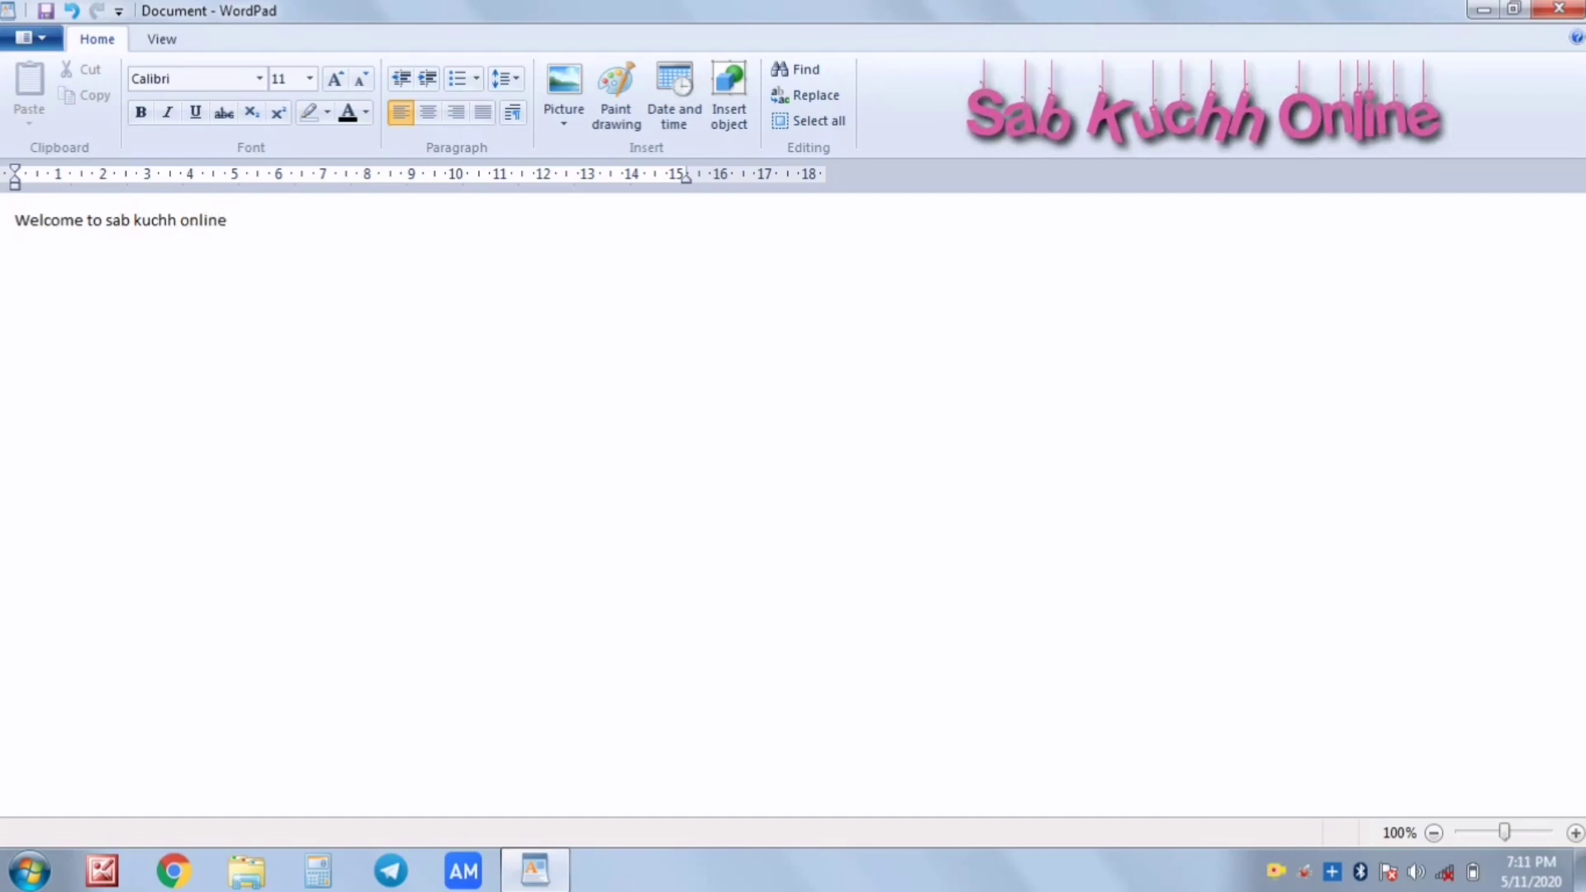
Step: On a new line, type 'Please subscribe my channel', fixing the misspelled 'subscribe'
key("Return")
type("Pl")
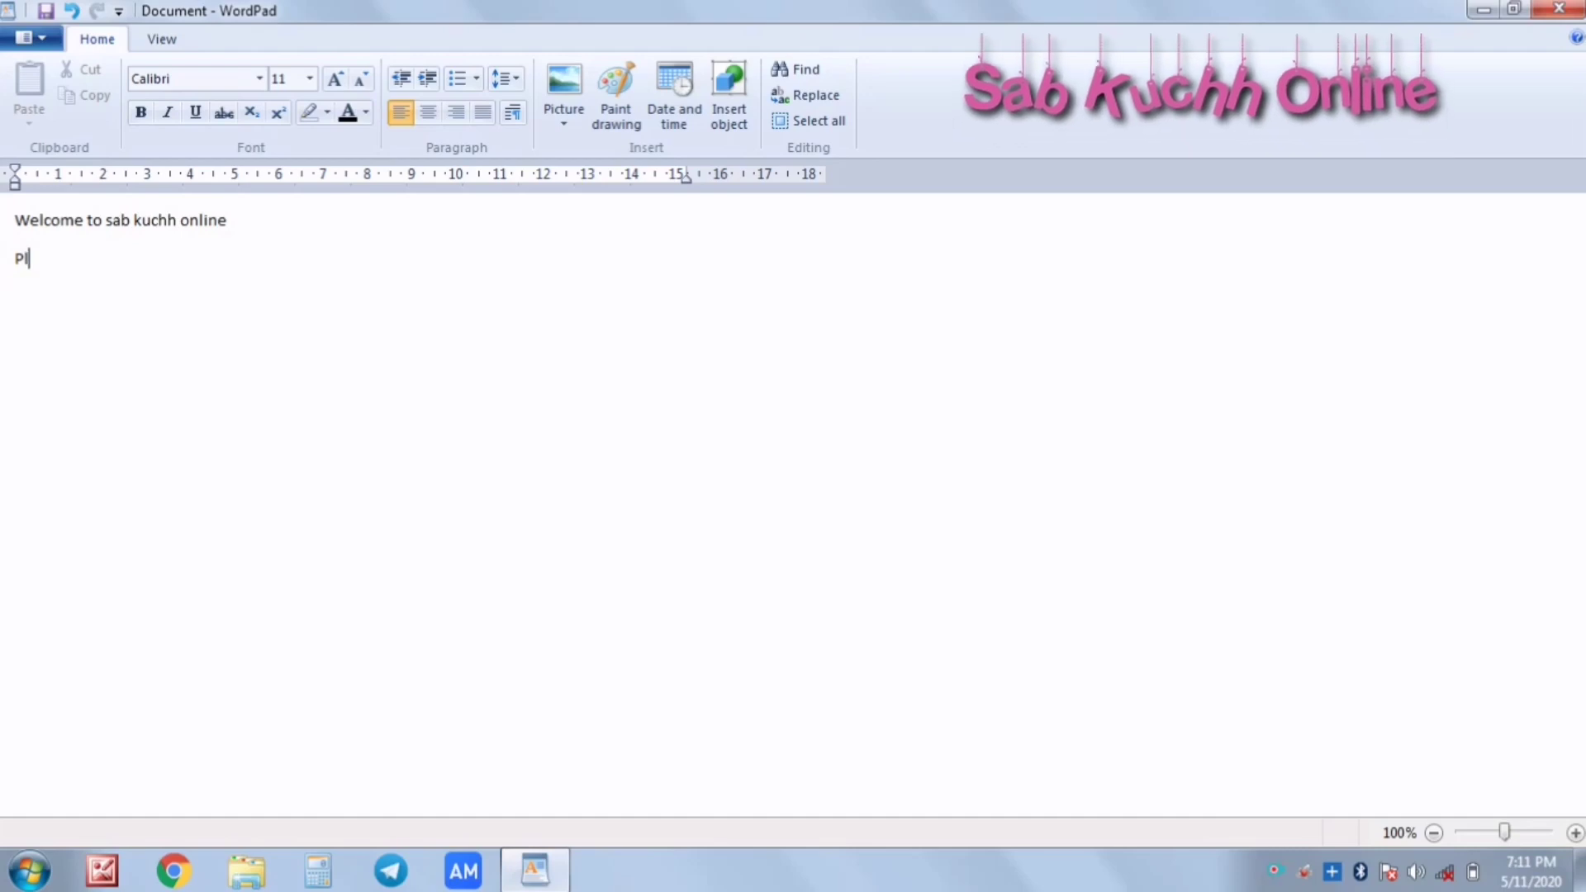
type("ease subscri")
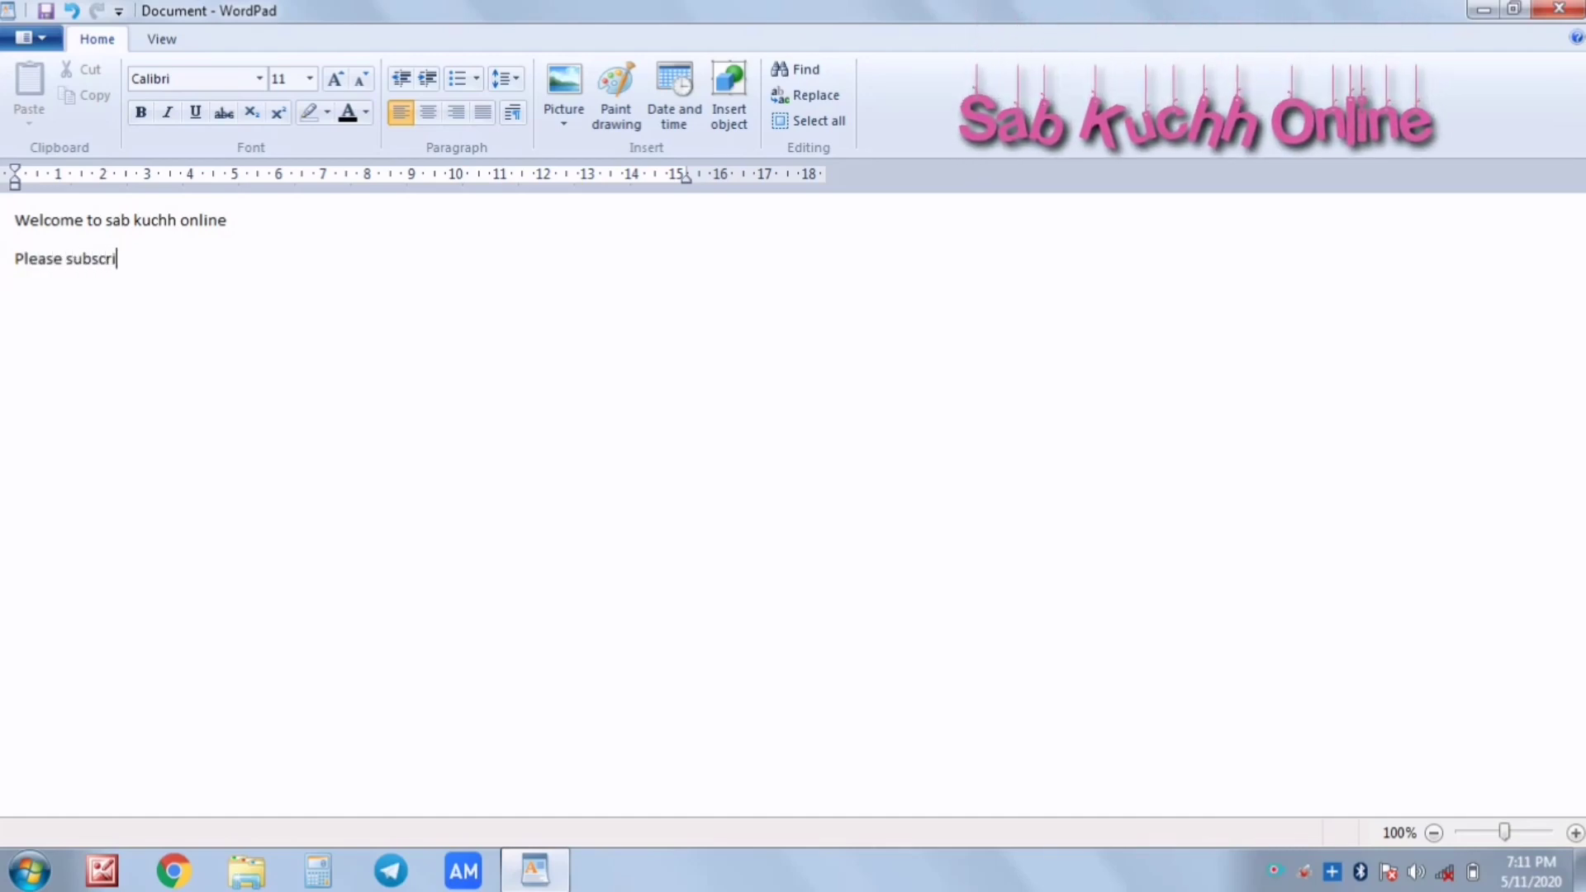
type("ve")
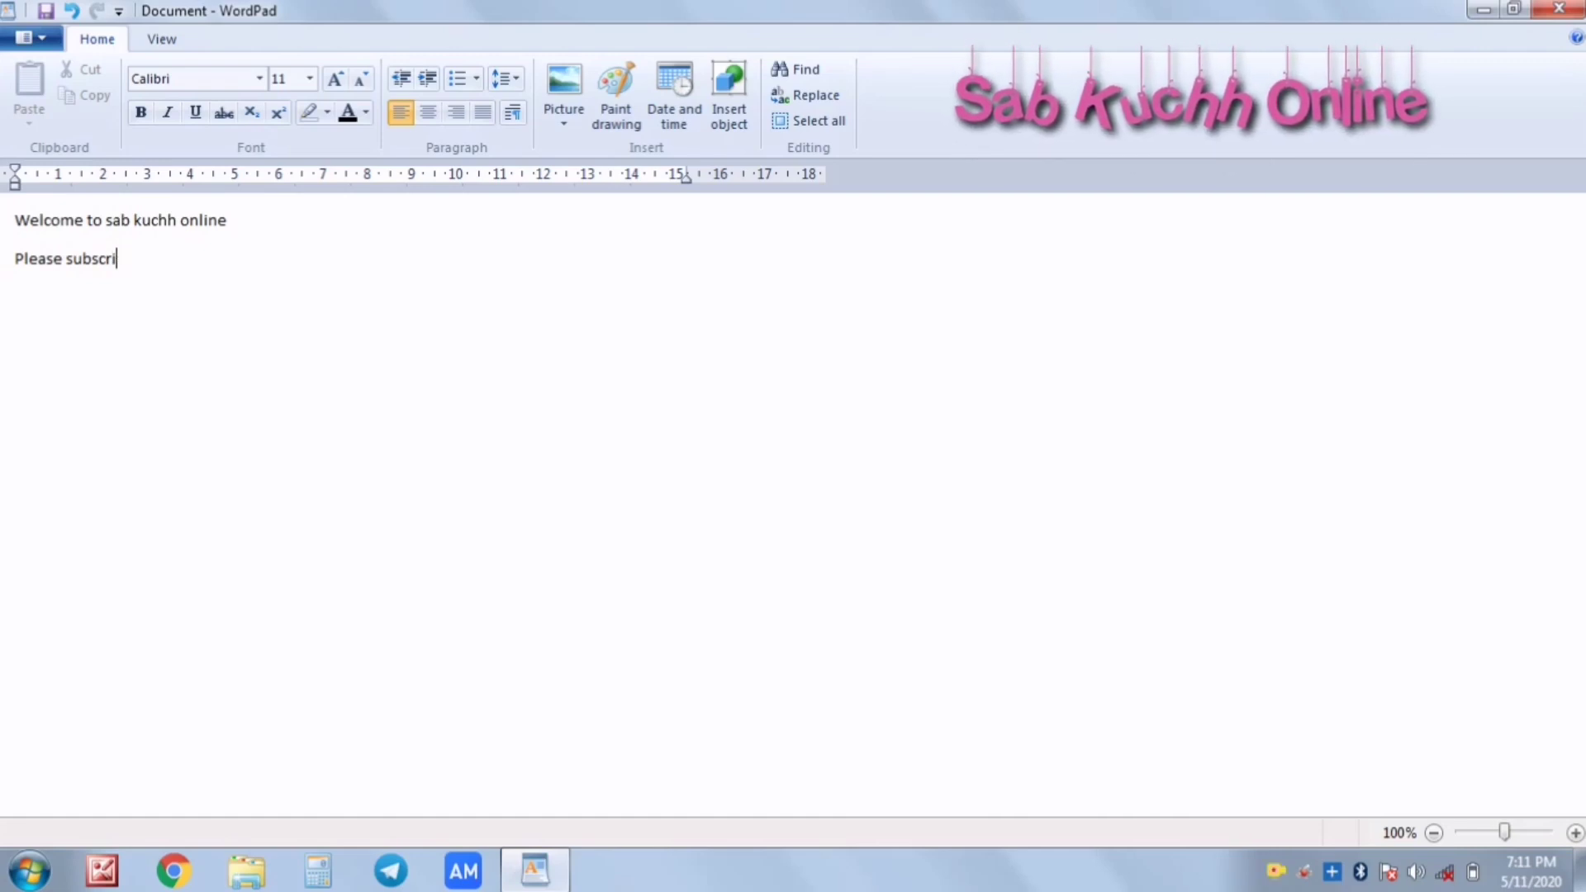
key("BackSpace")
key("BackSpace")
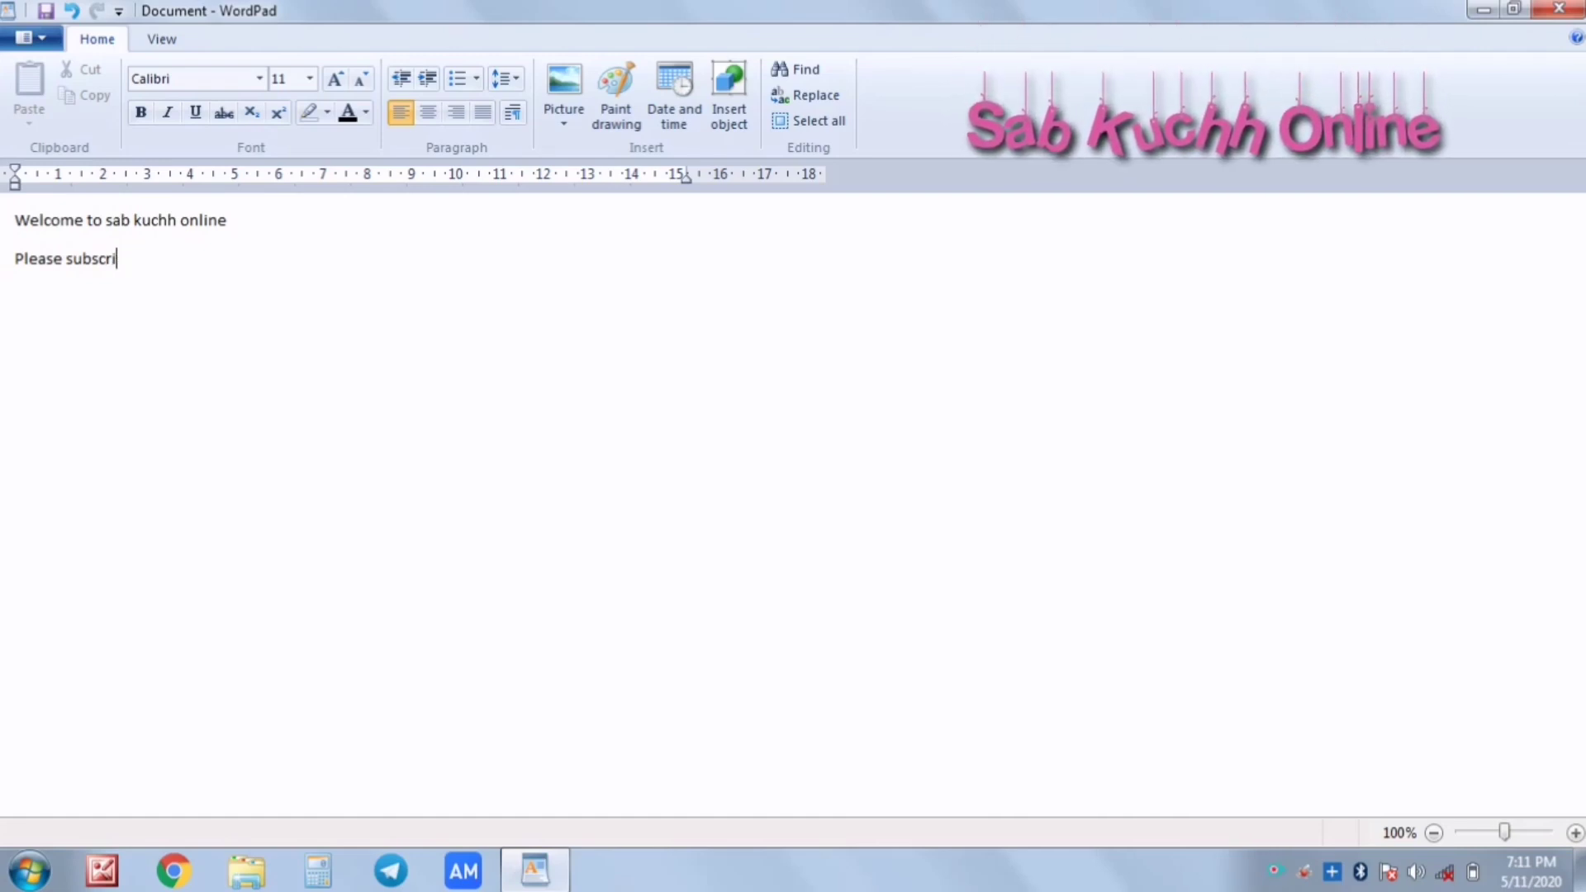
type("be m")
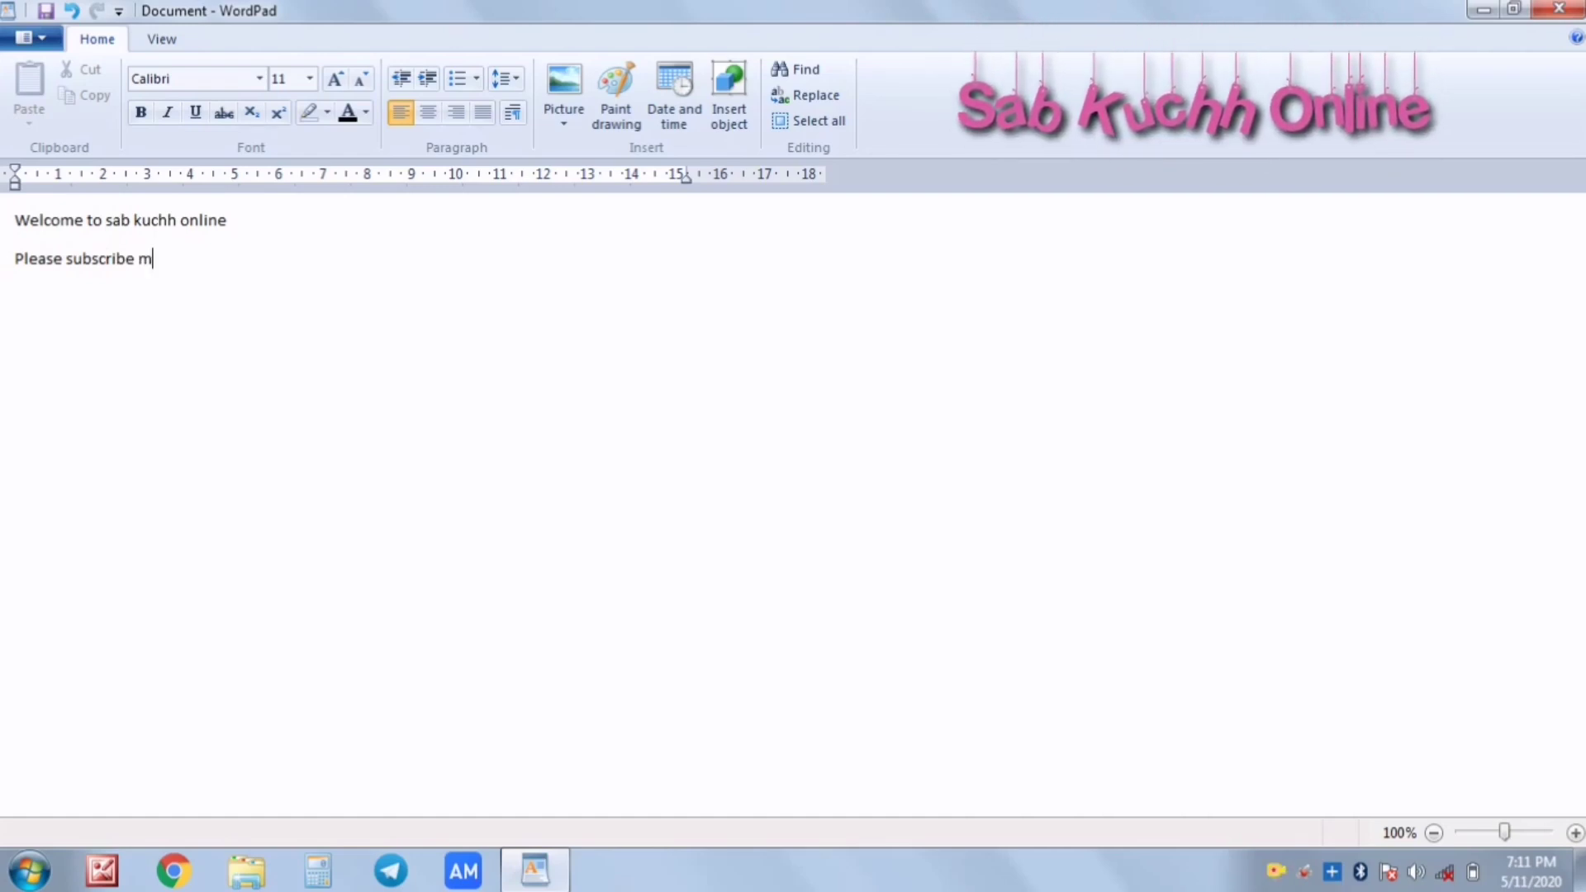
type("y channel")
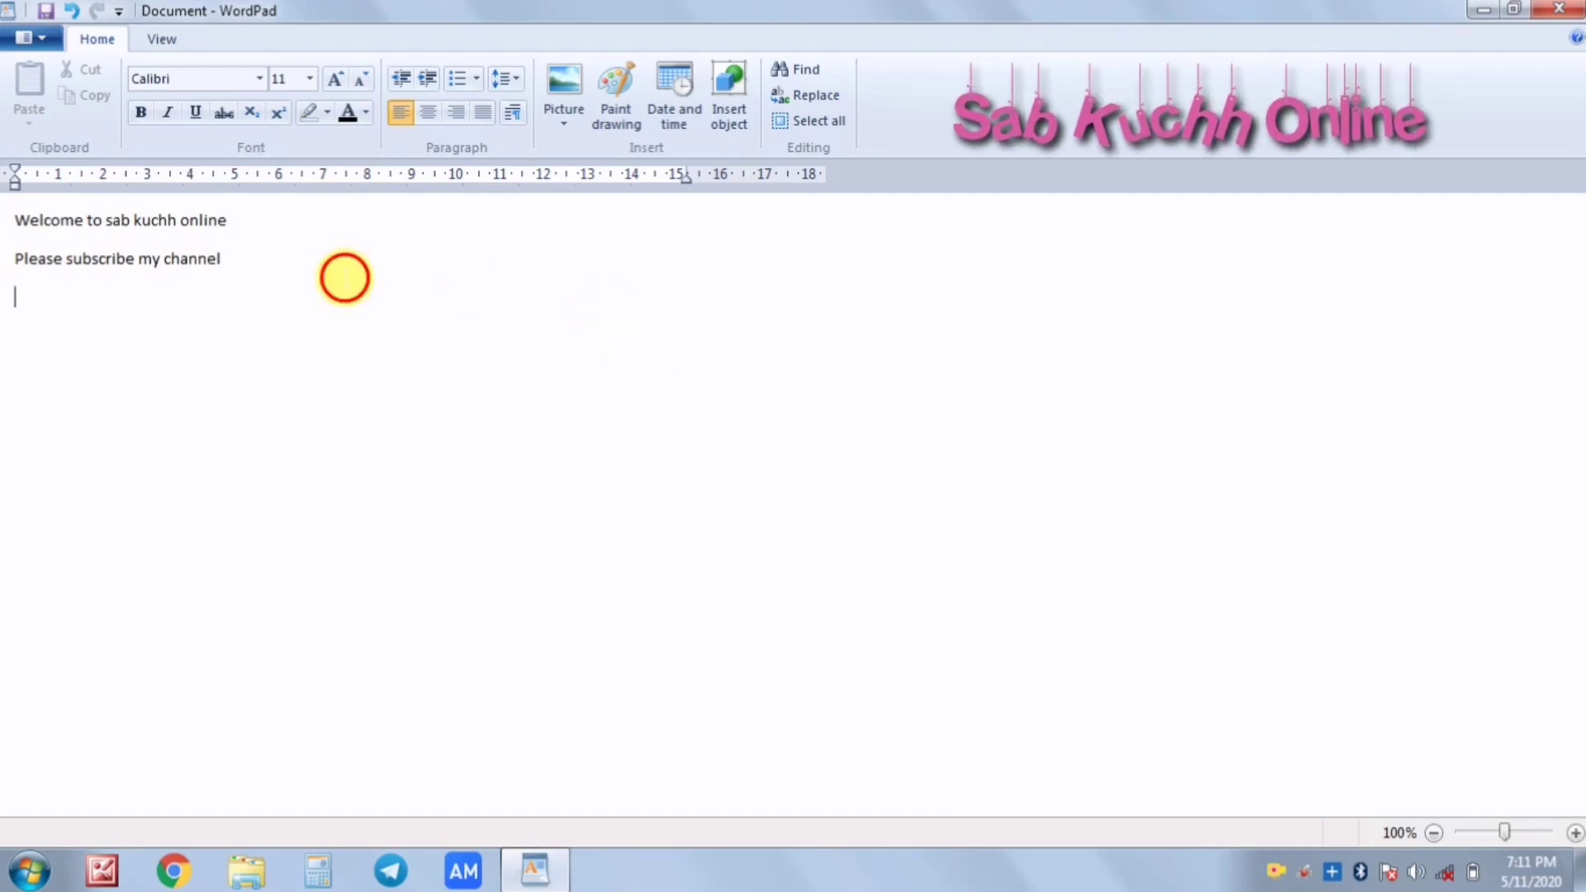
Step: Select the text and save it to the Desktop as 'sab kuchh online' in Rich Text Format
mouse_move(343, 276)
left_mouse_down()
mouse_move(106, 219)
mouse_move(16, 217)
left_mouse_up()
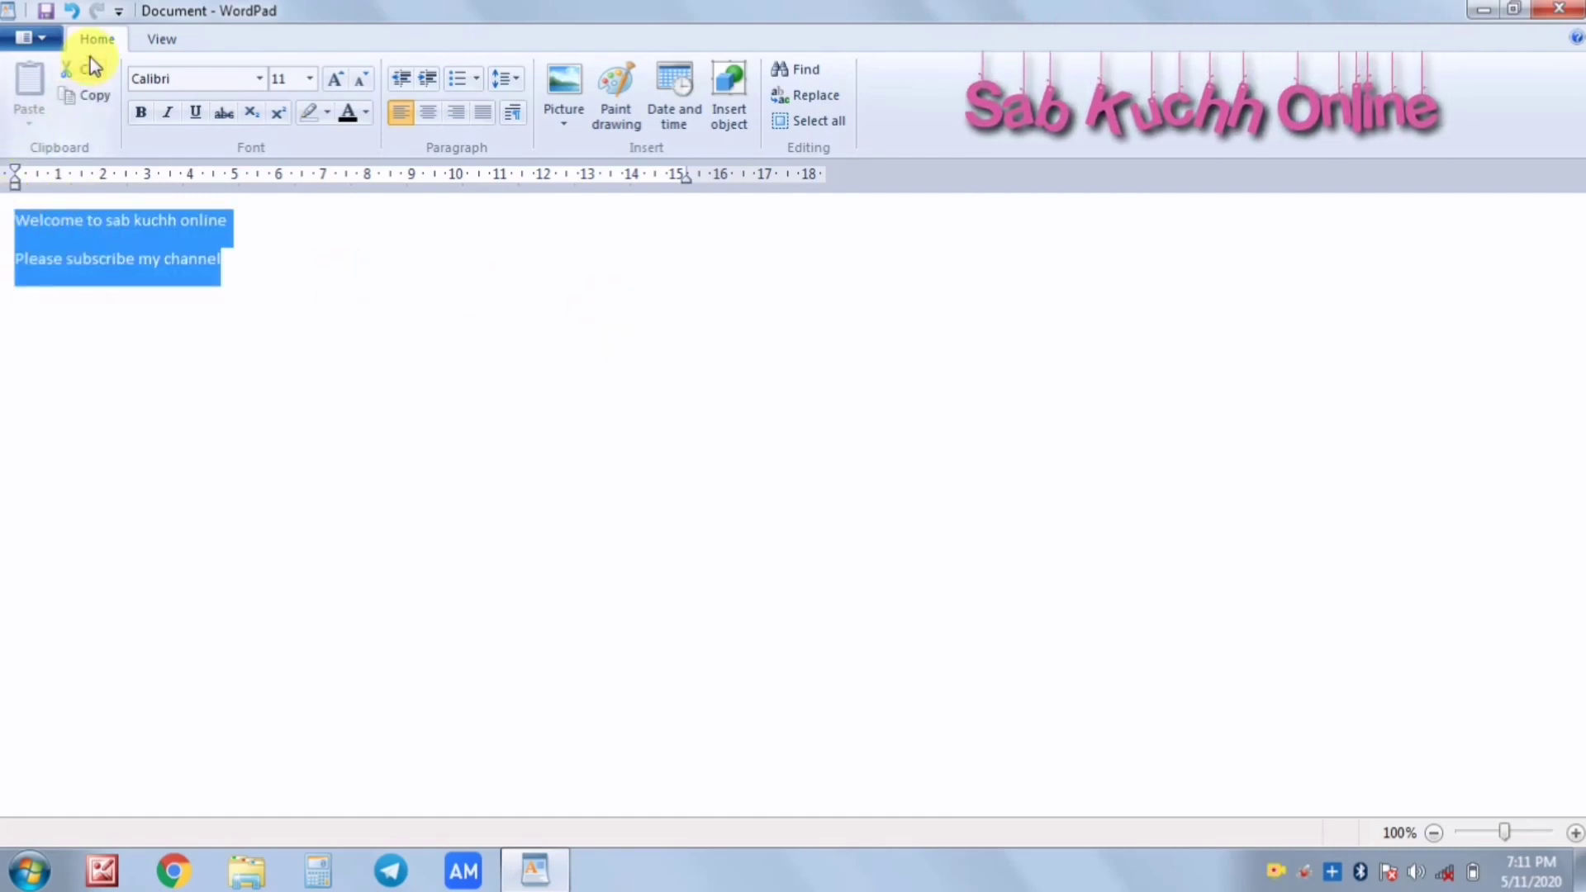
left_click(42, 46)
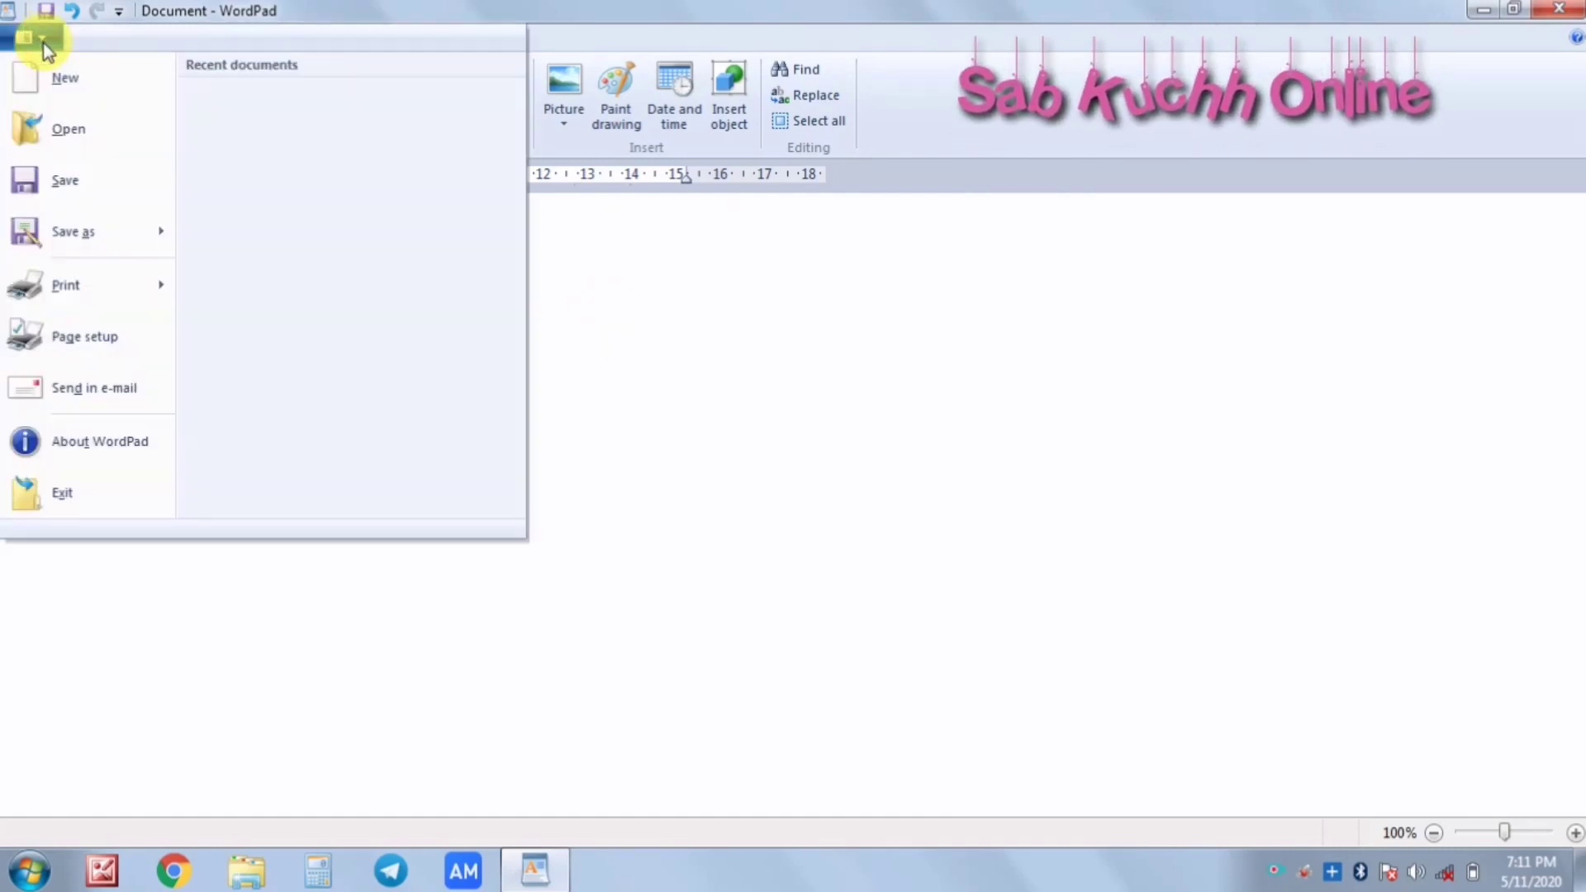
left_click(68, 180)
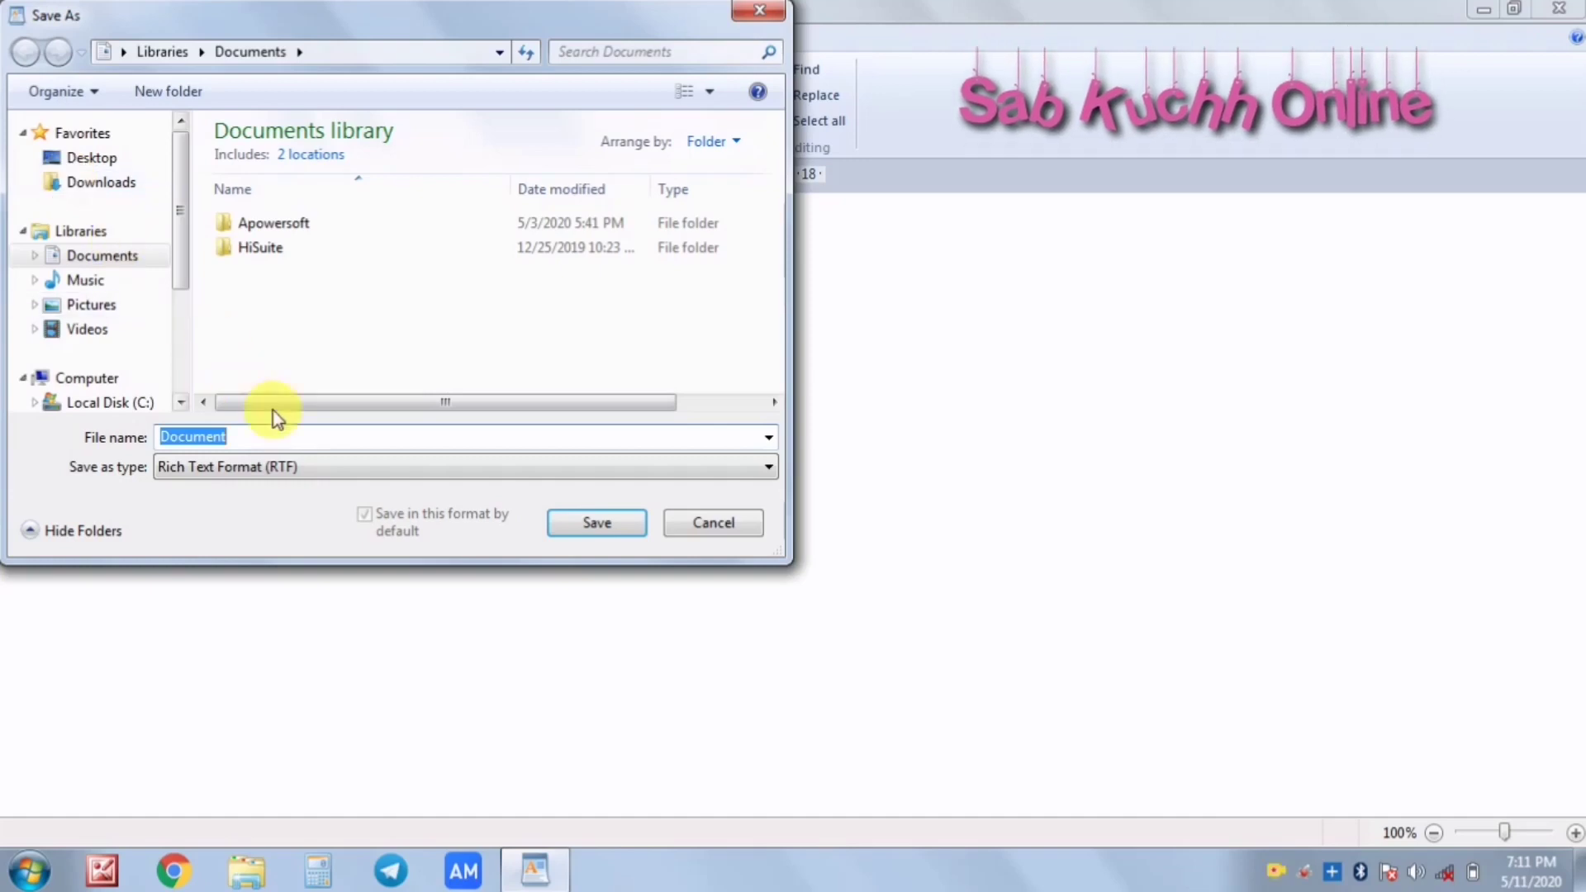
type("Wor")
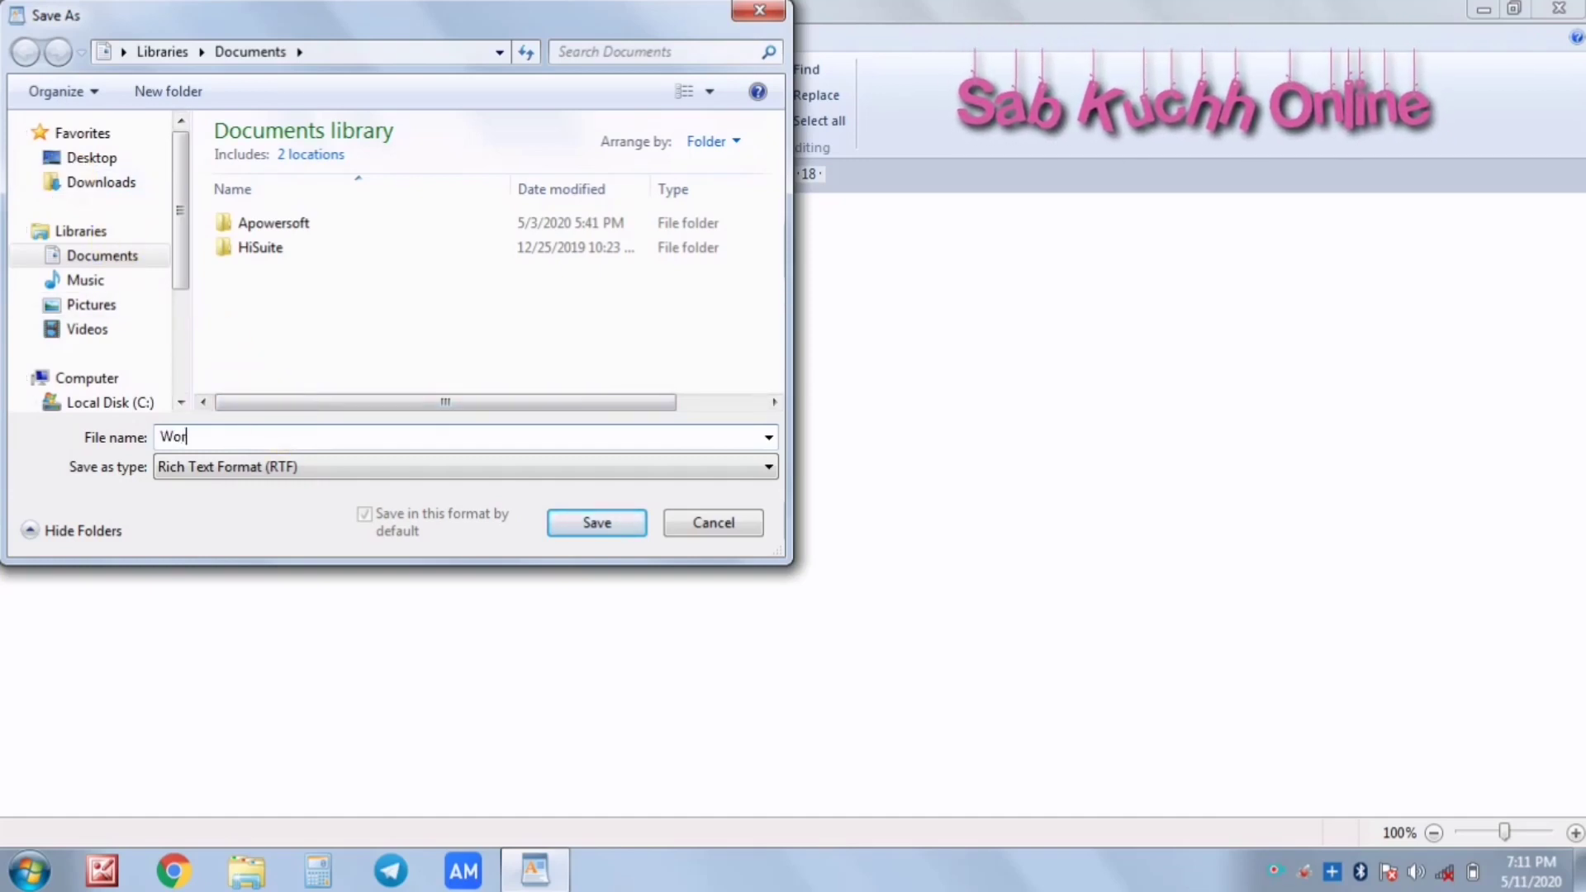
key("BackSpace")
key("BackSpace")
key("BackSpace")
type("sab kuch")
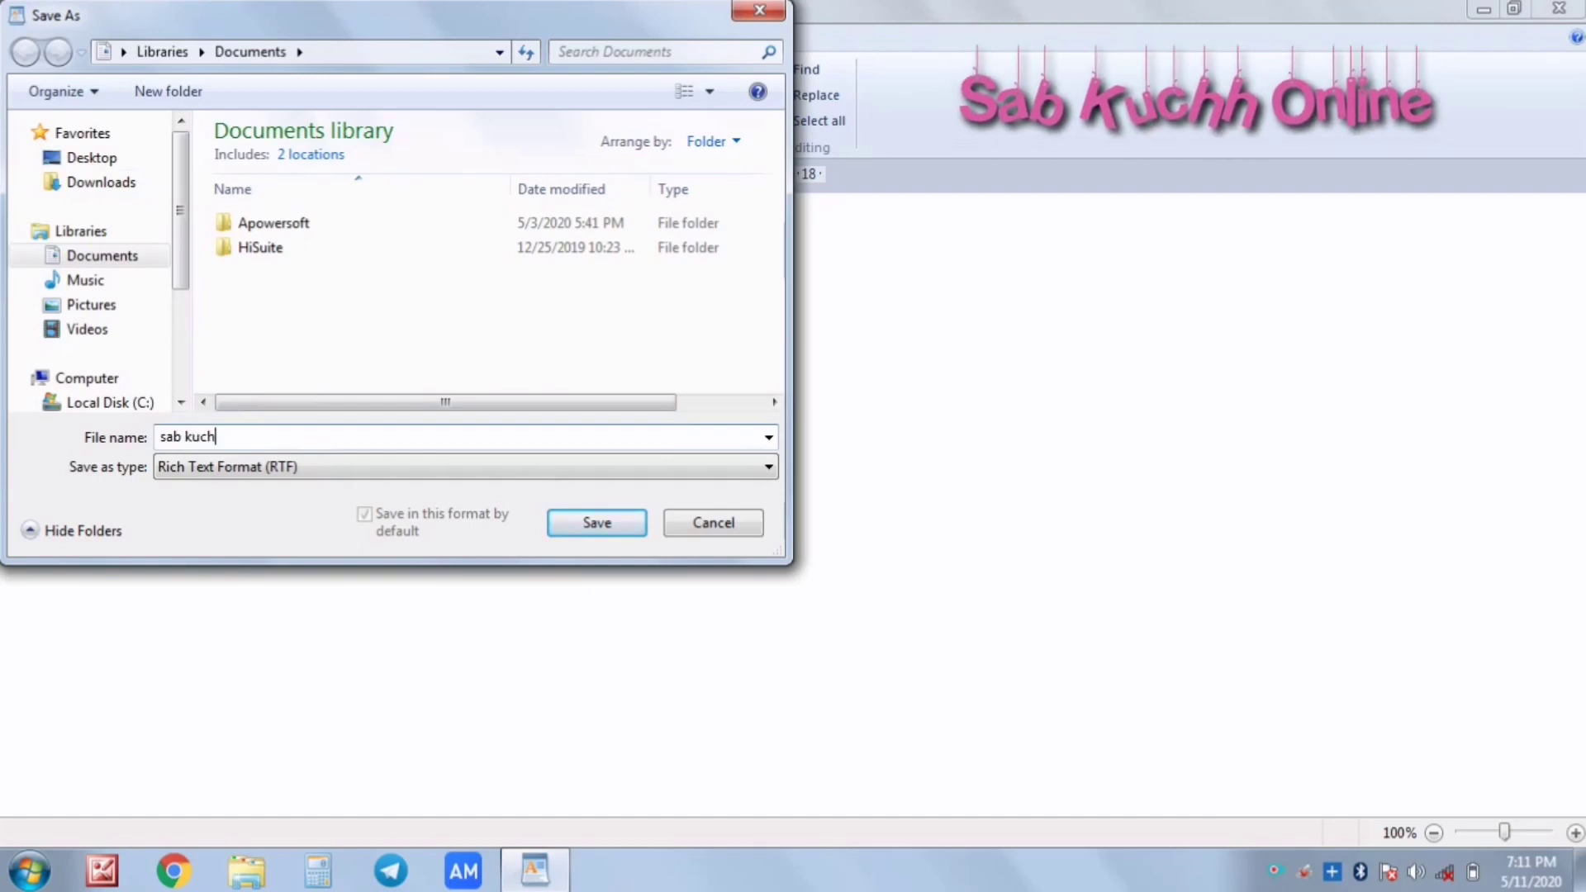
type(" online")
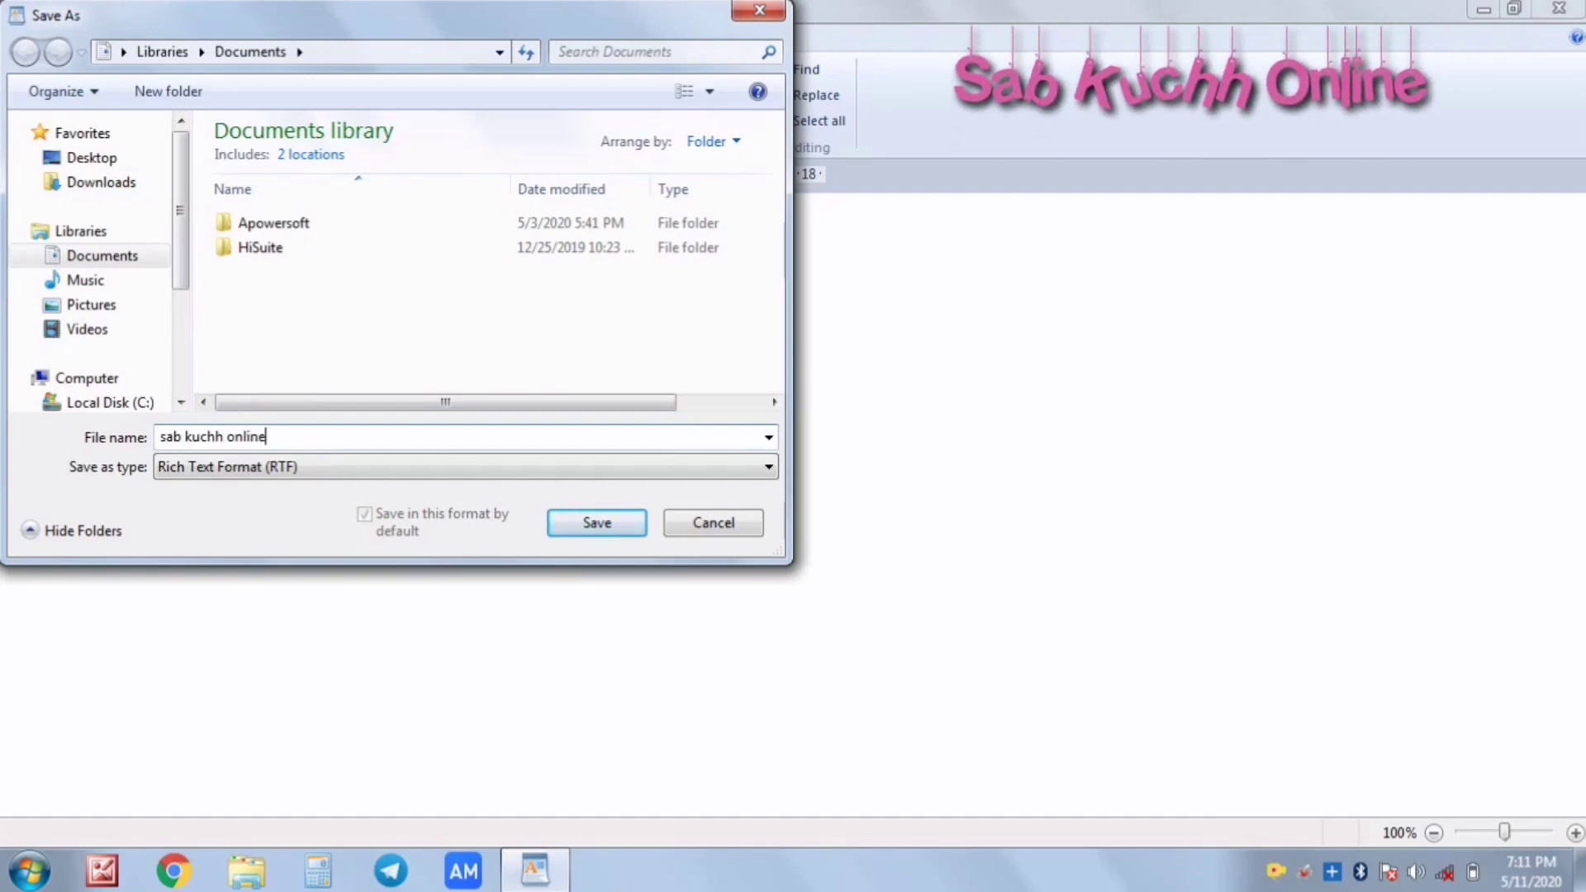
left_click(122, 162)
left_click(593, 524)
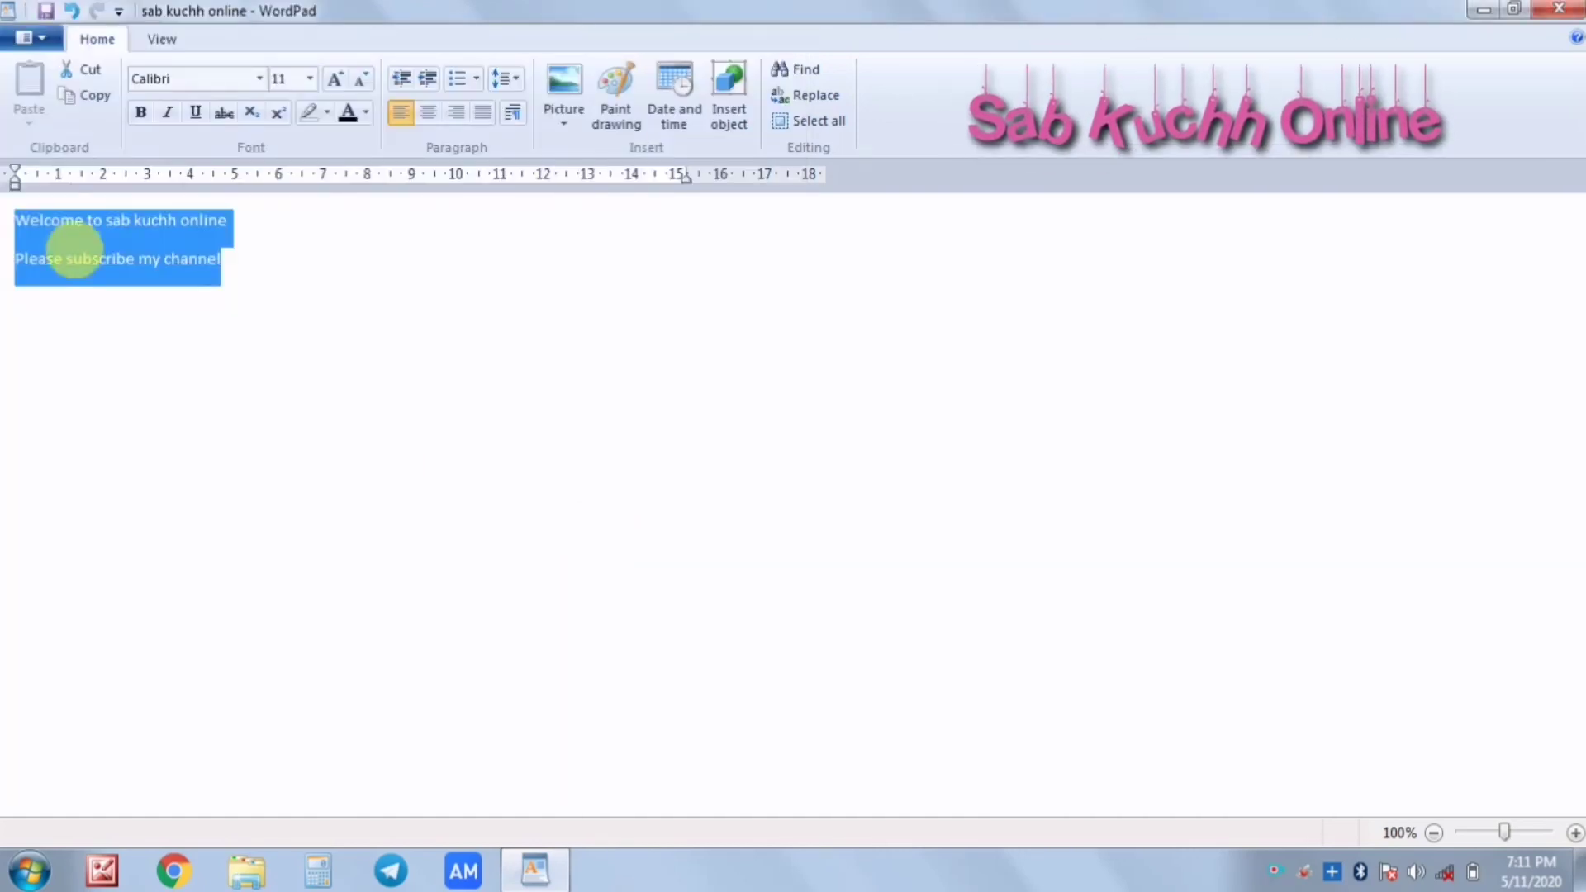
Step: Save a Rich Text copy on the Desktop named 'sab kuchh online2'
left_click(47, 37)
mouse_move(74, 231)
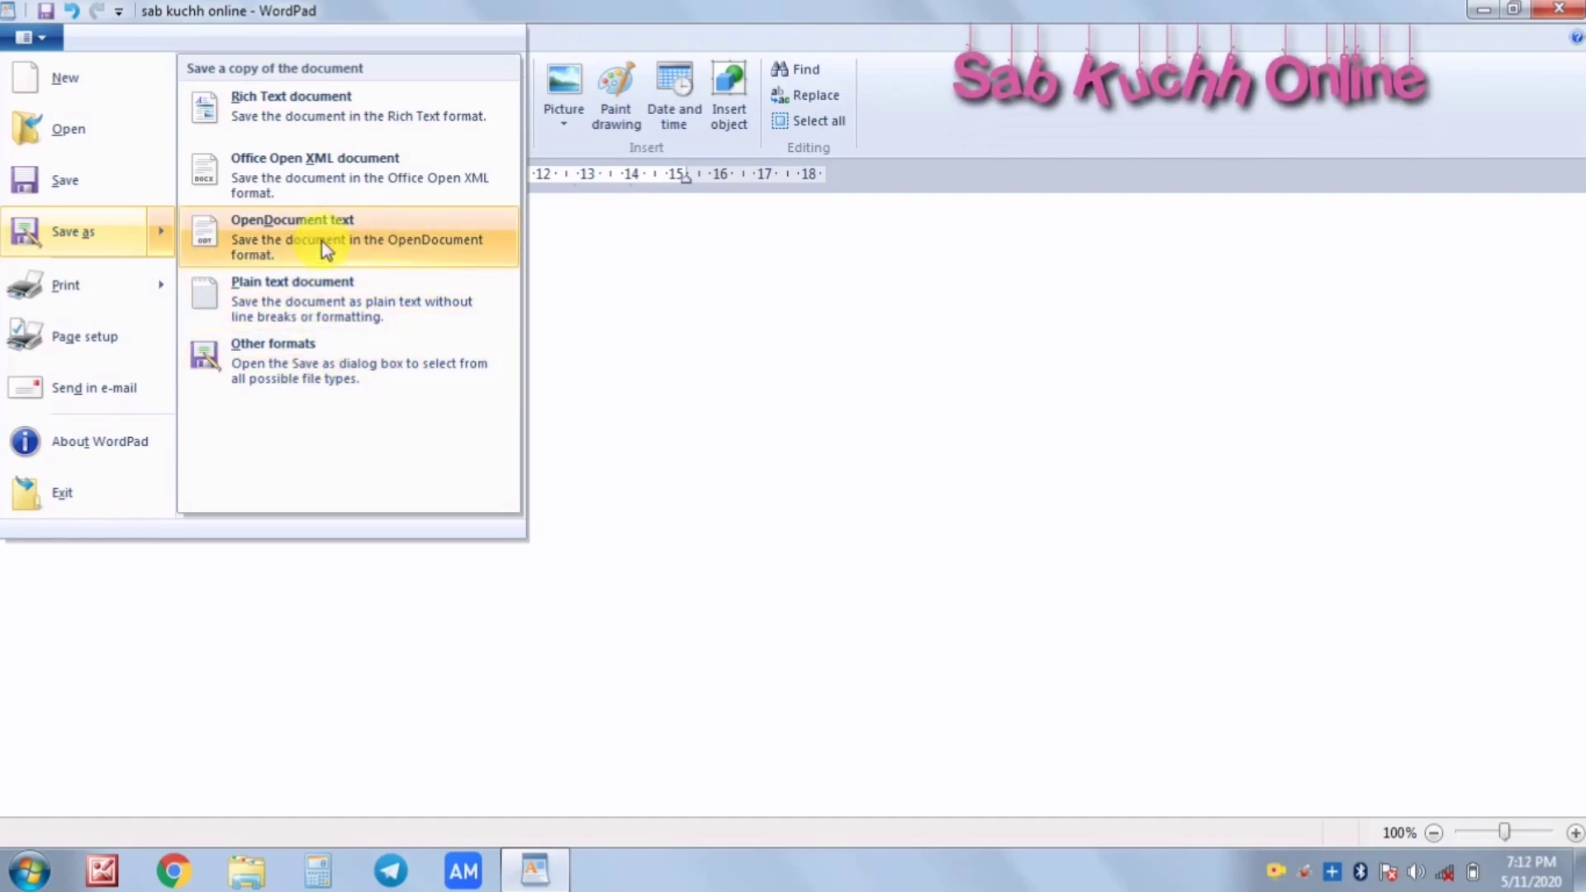
left_click(96, 236)
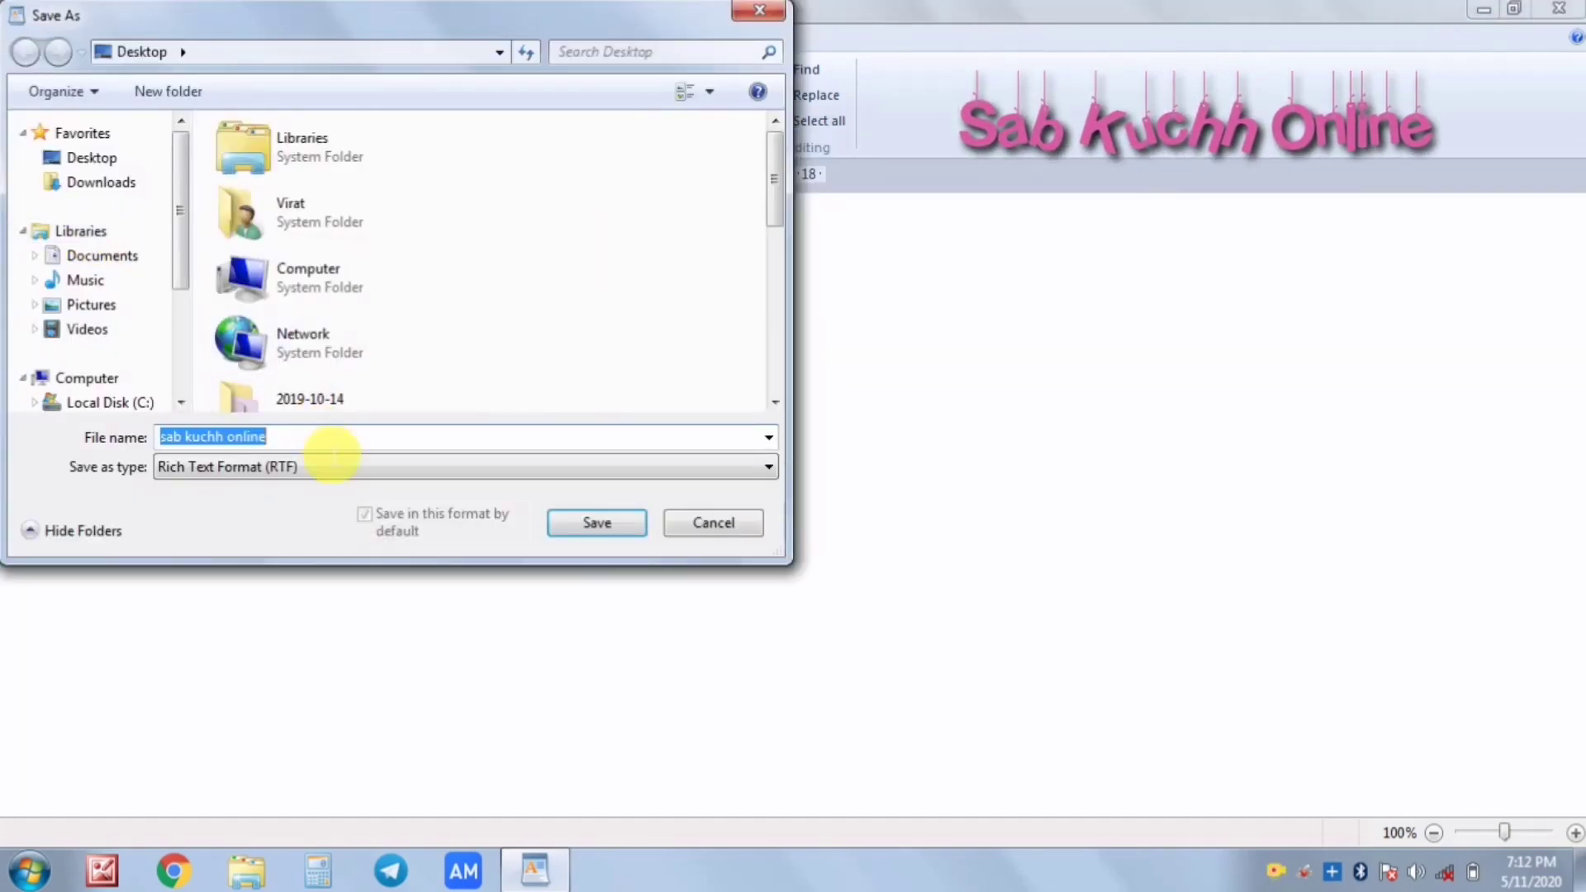
left_click(331, 444)
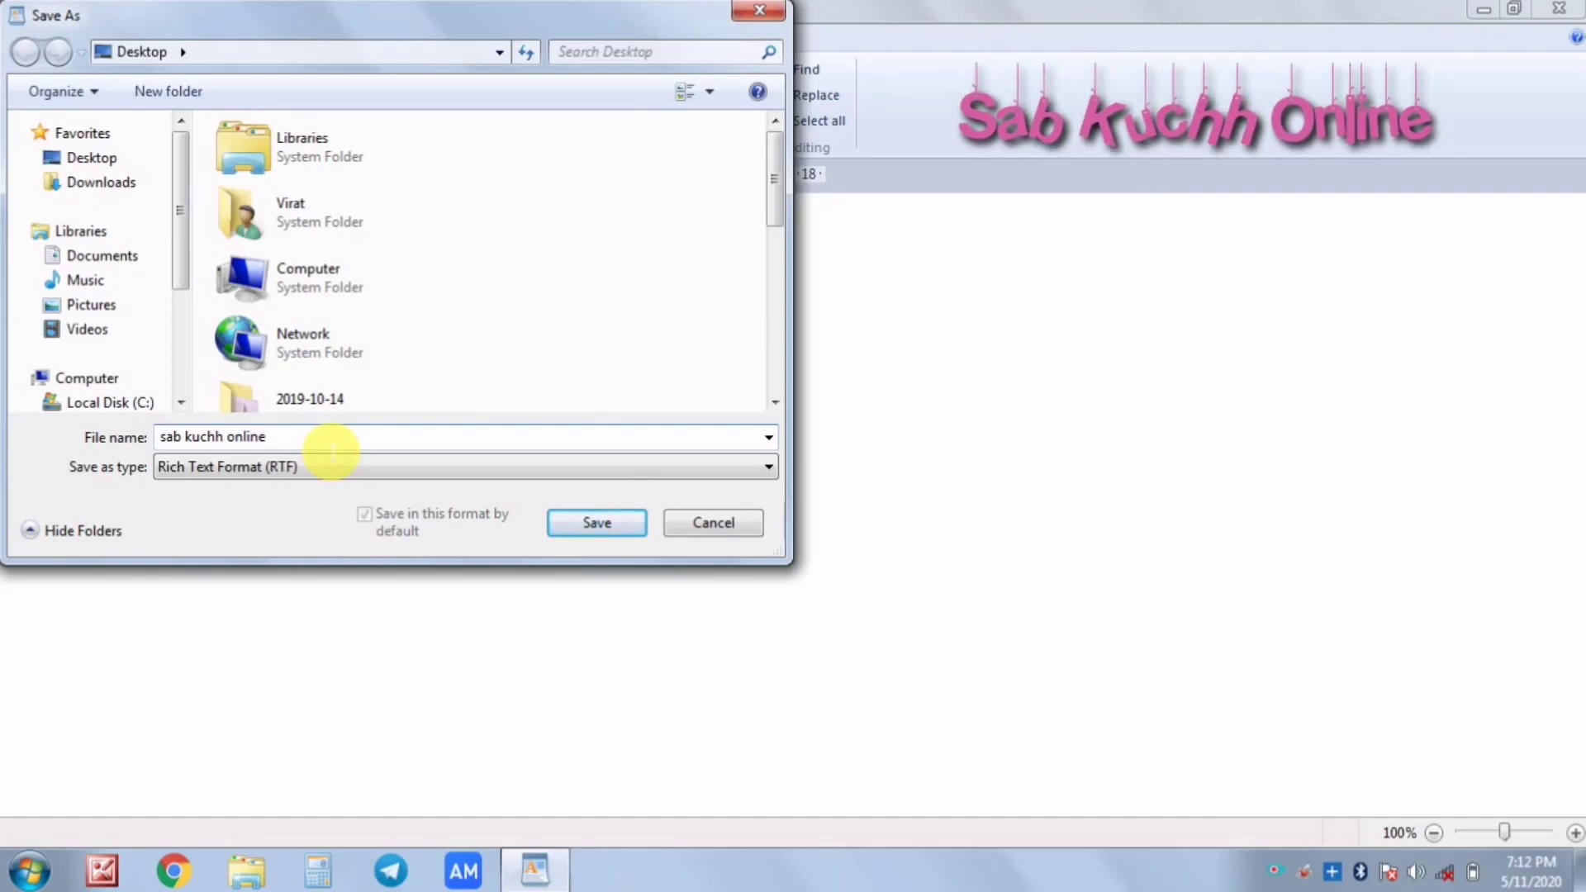
type("2")
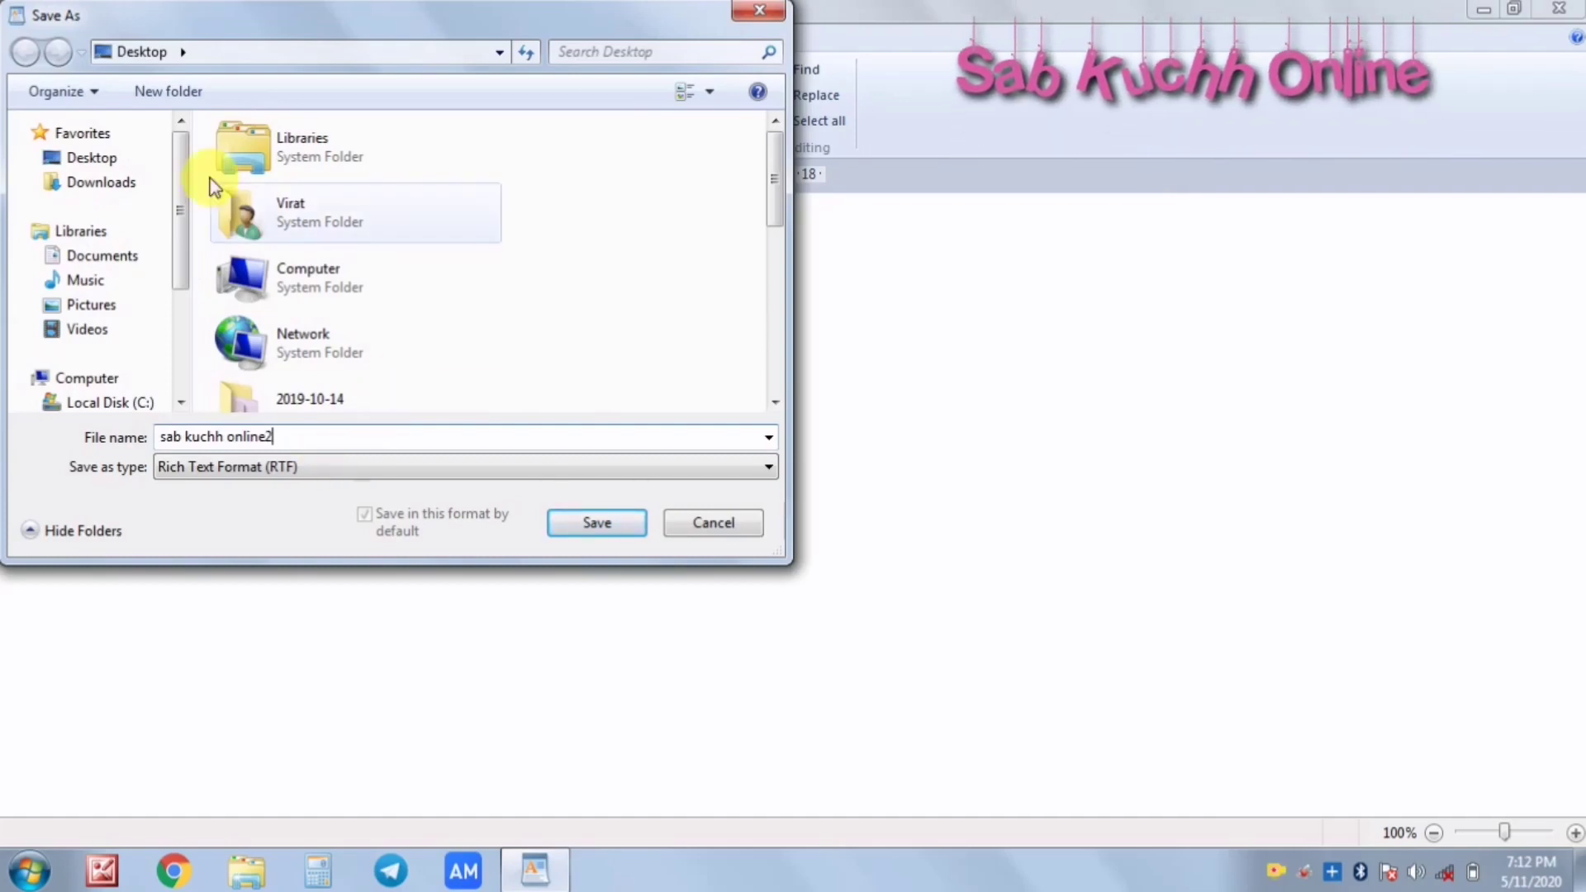
left_click(107, 159)
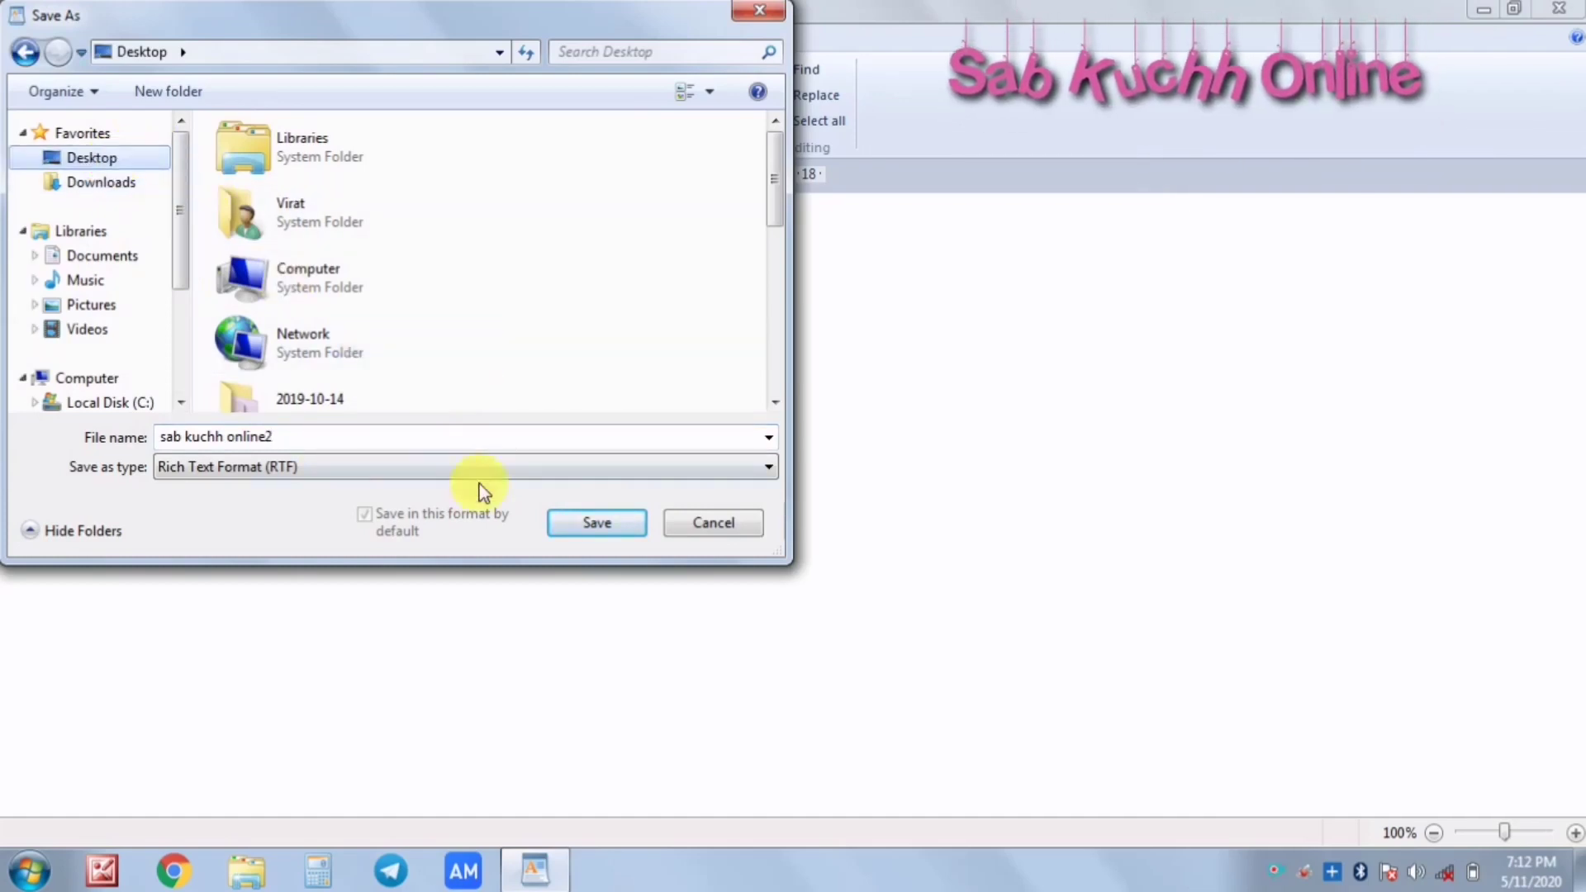
left_click(581, 529)
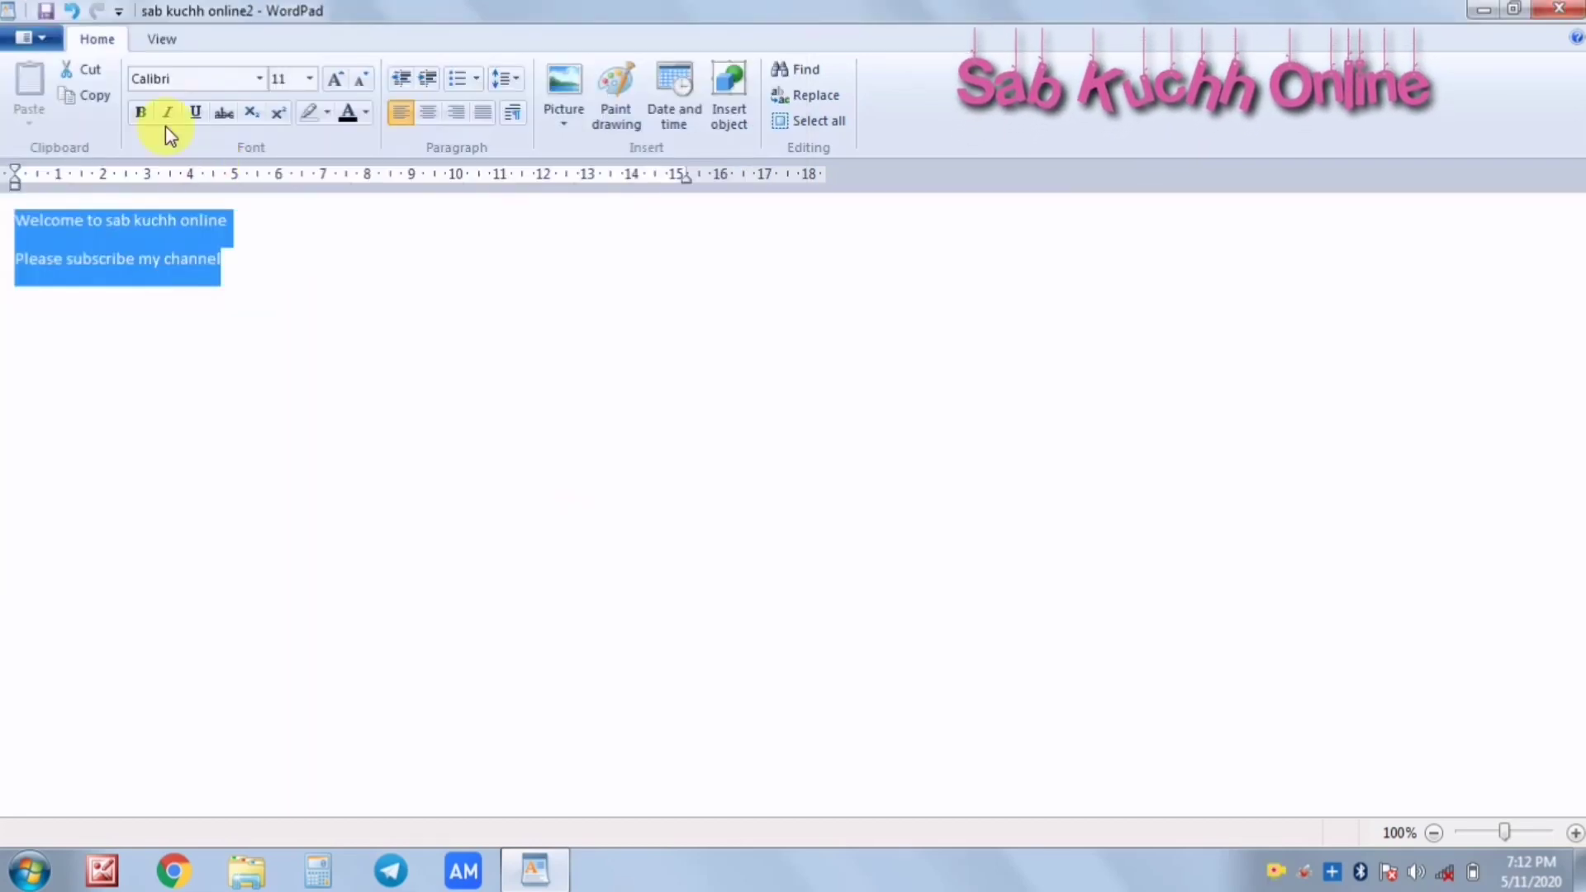
left_click(43, 41)
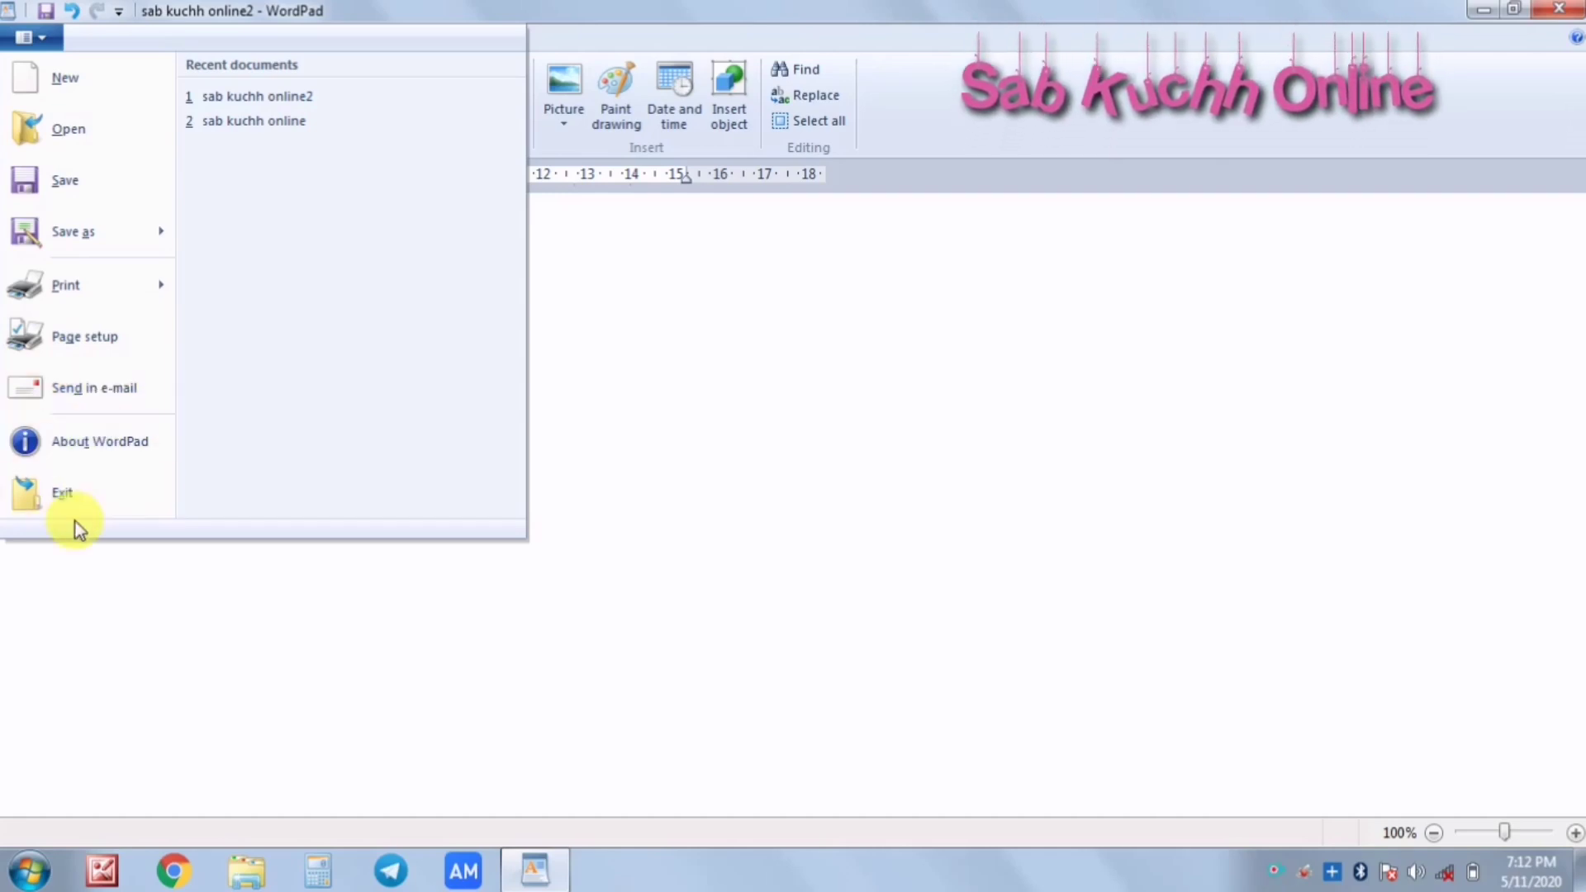
left_click(692, 429)
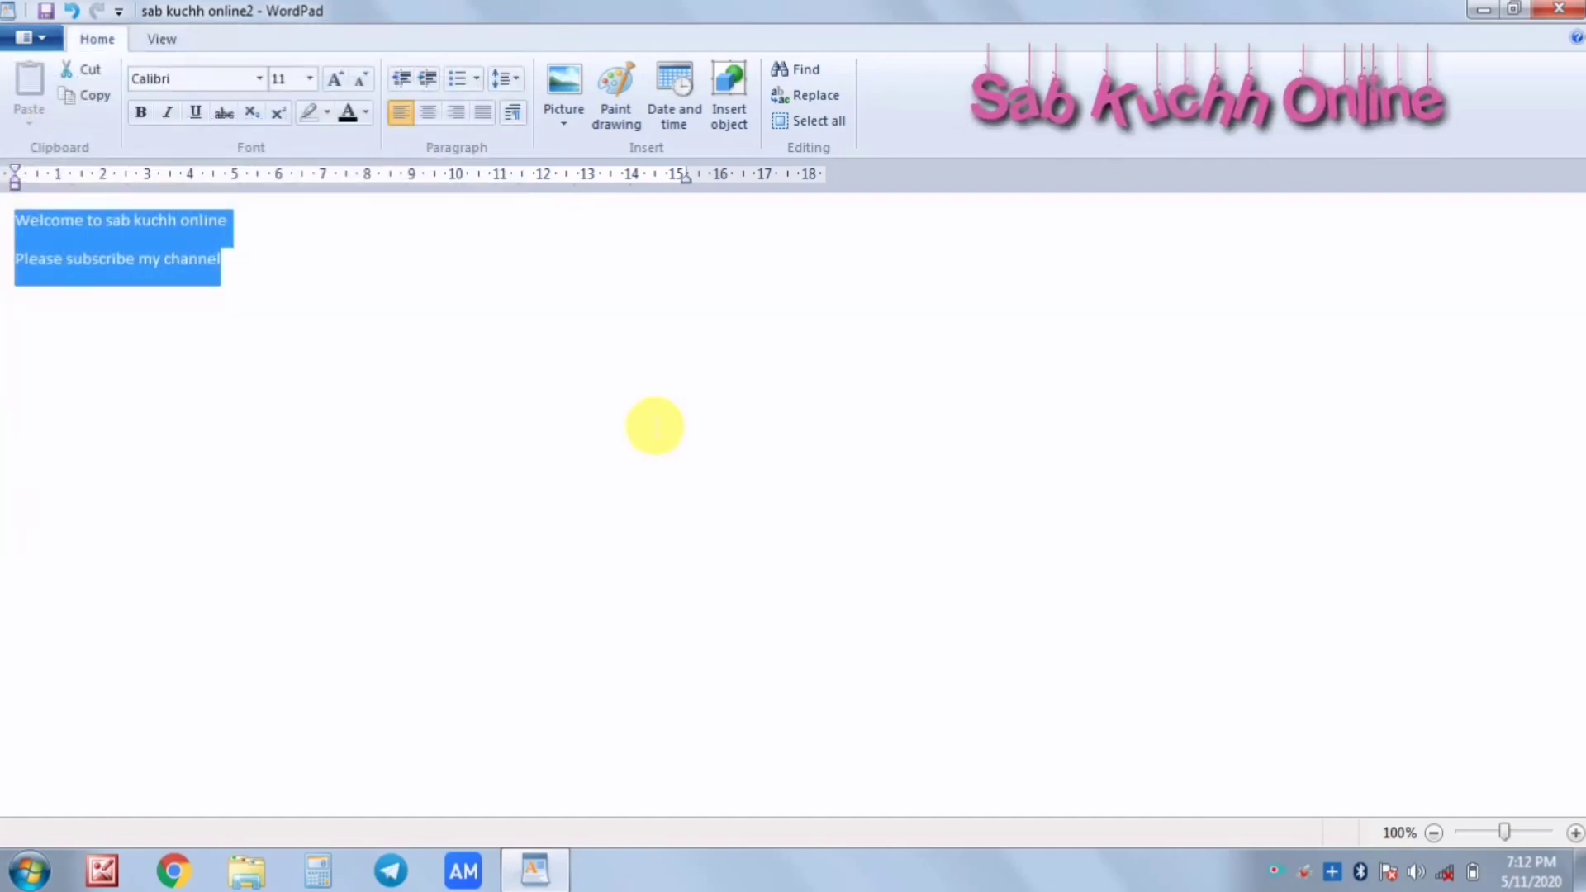
Step: Cut and paste the two lines back, then copy everything and paste a duplicate below
left_click(76, 66)
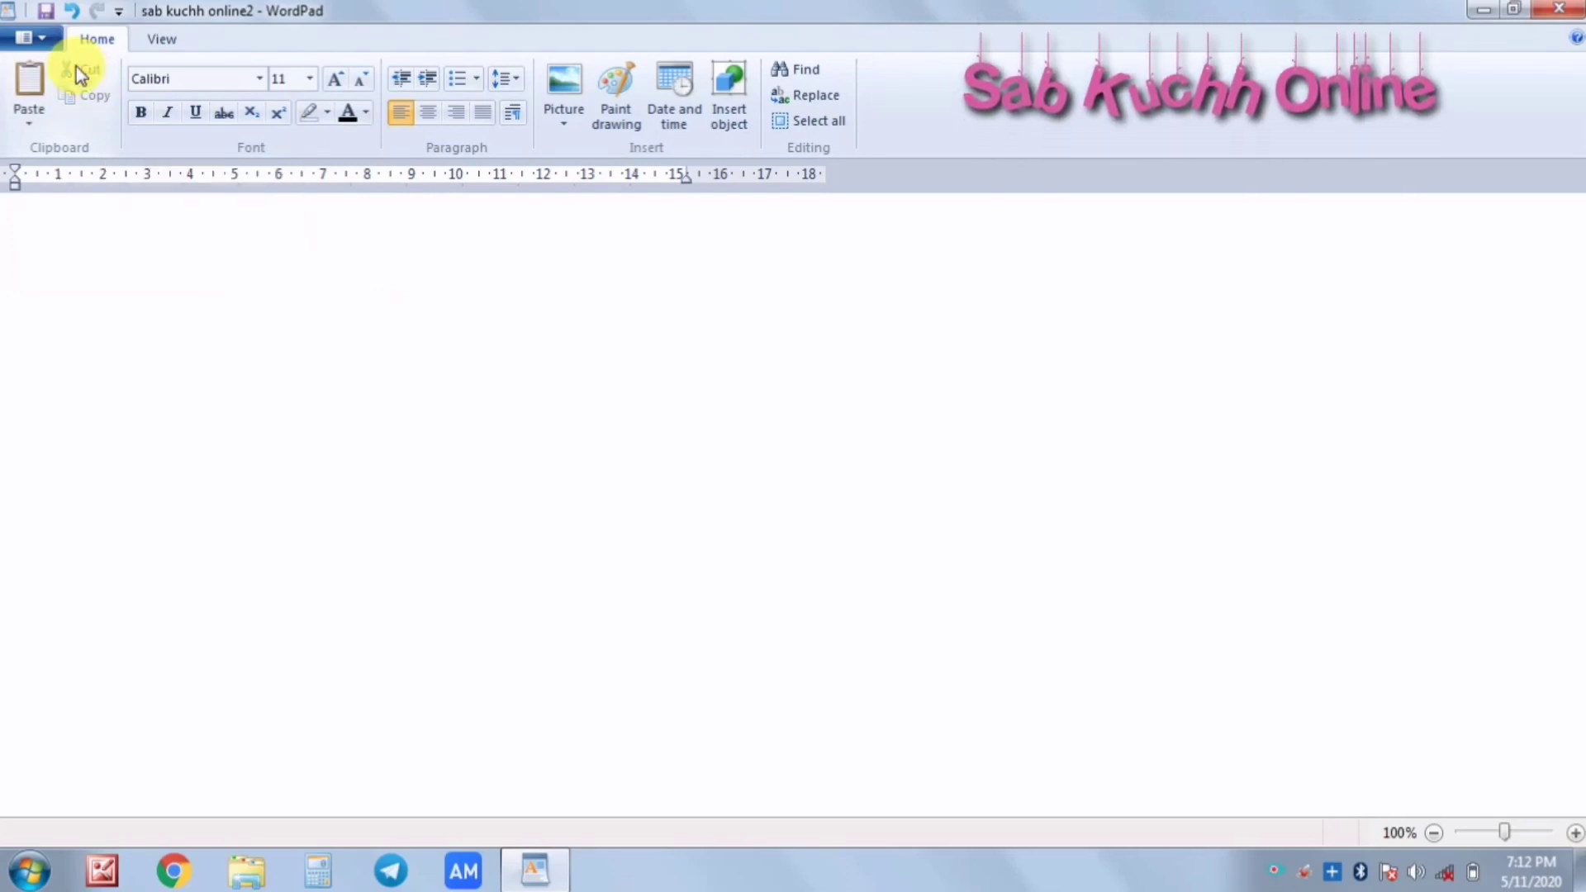
left_click(28, 90)
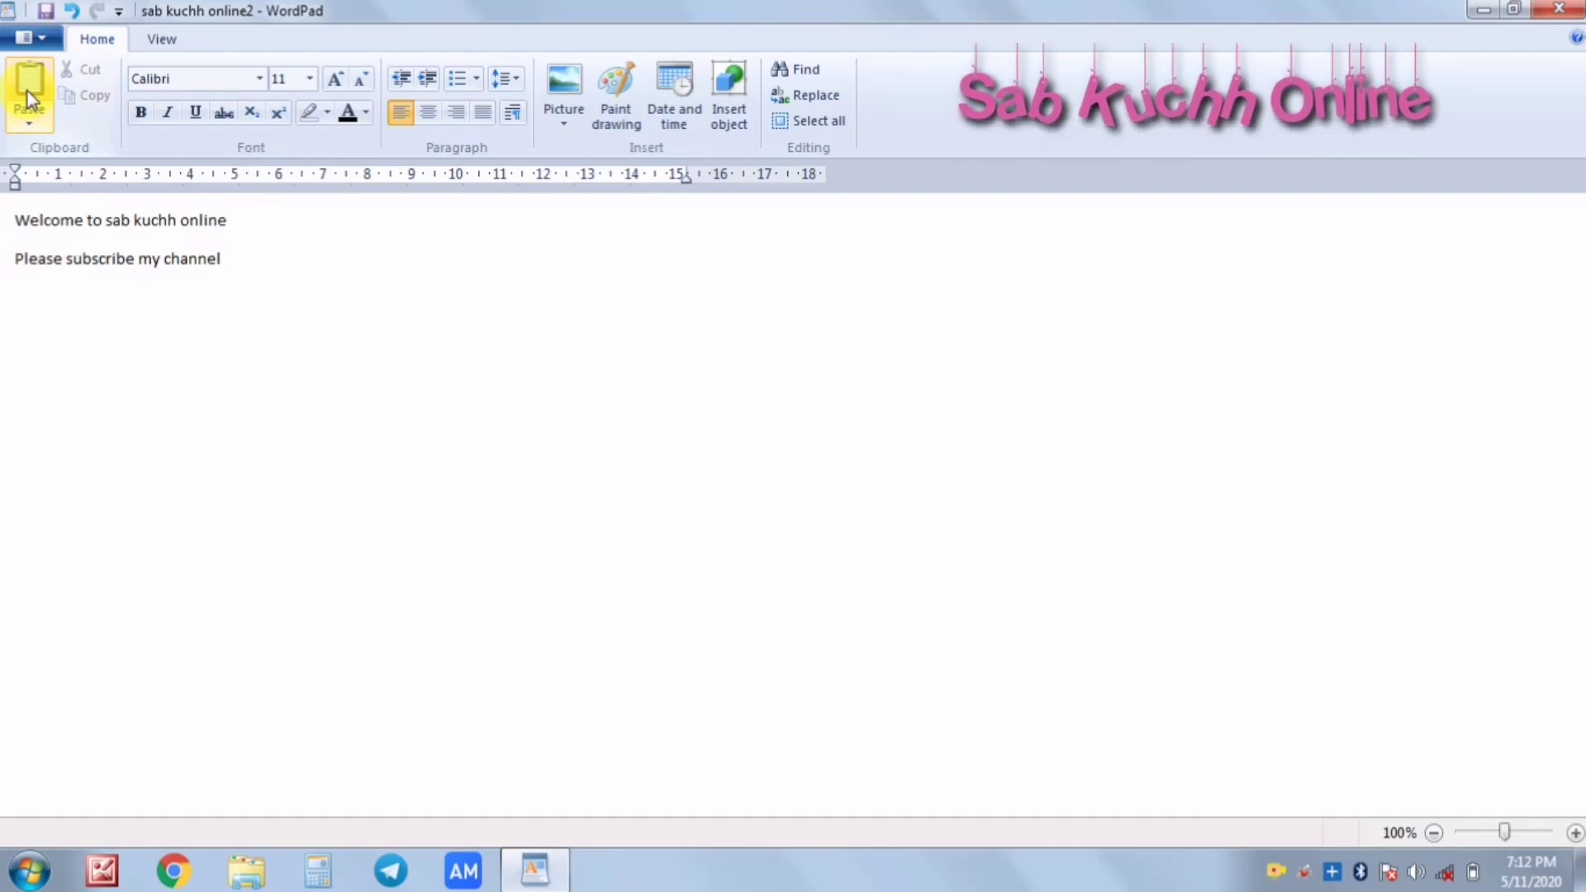
key("ctrl+a")
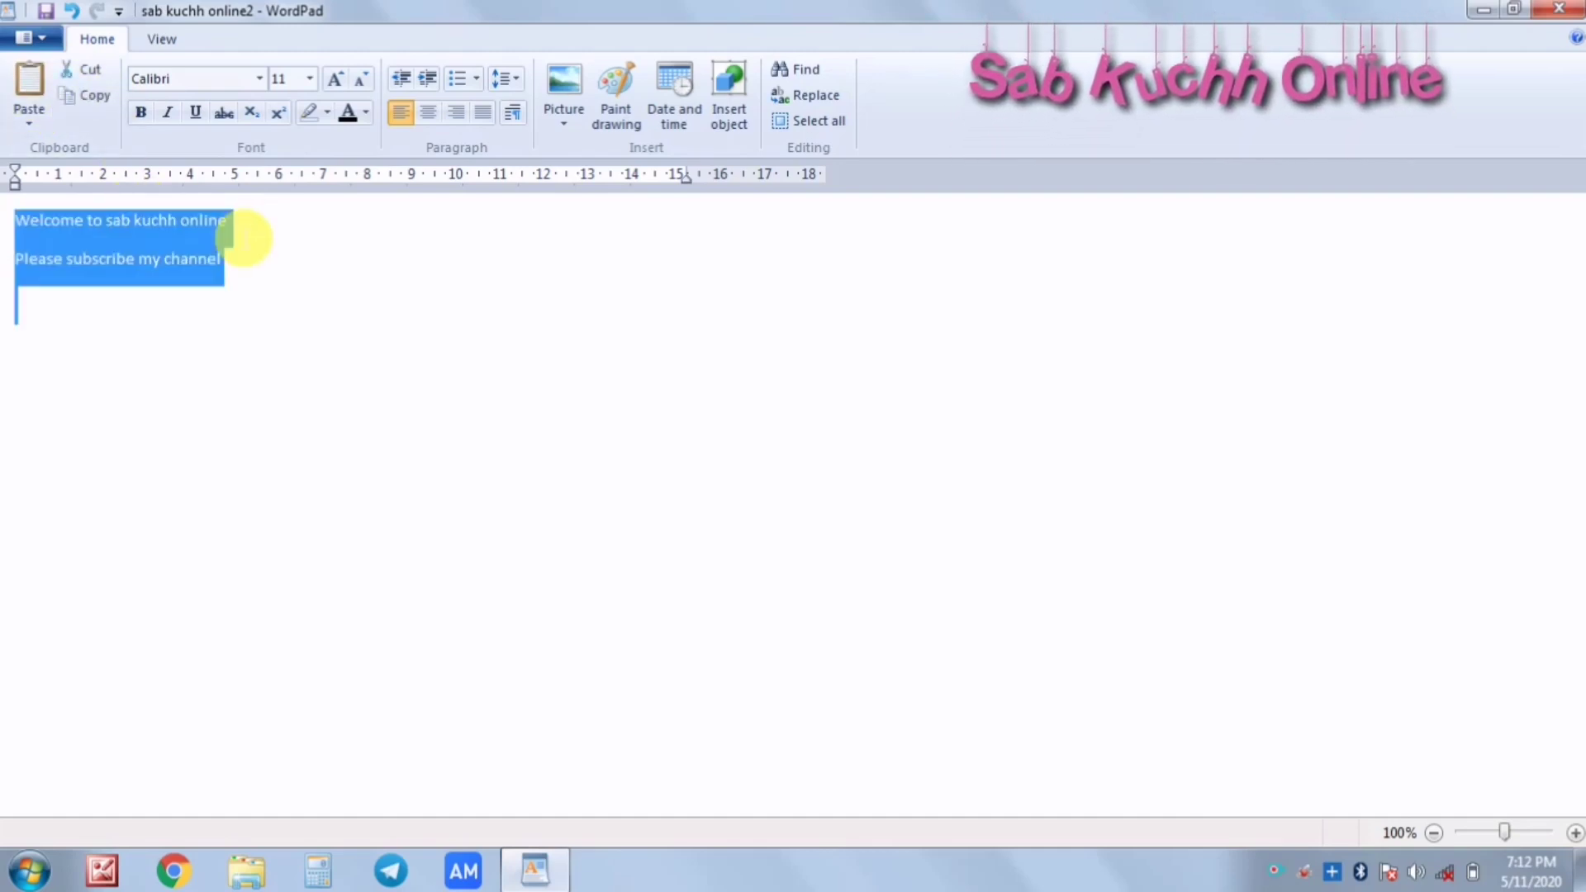
left_click(87, 95)
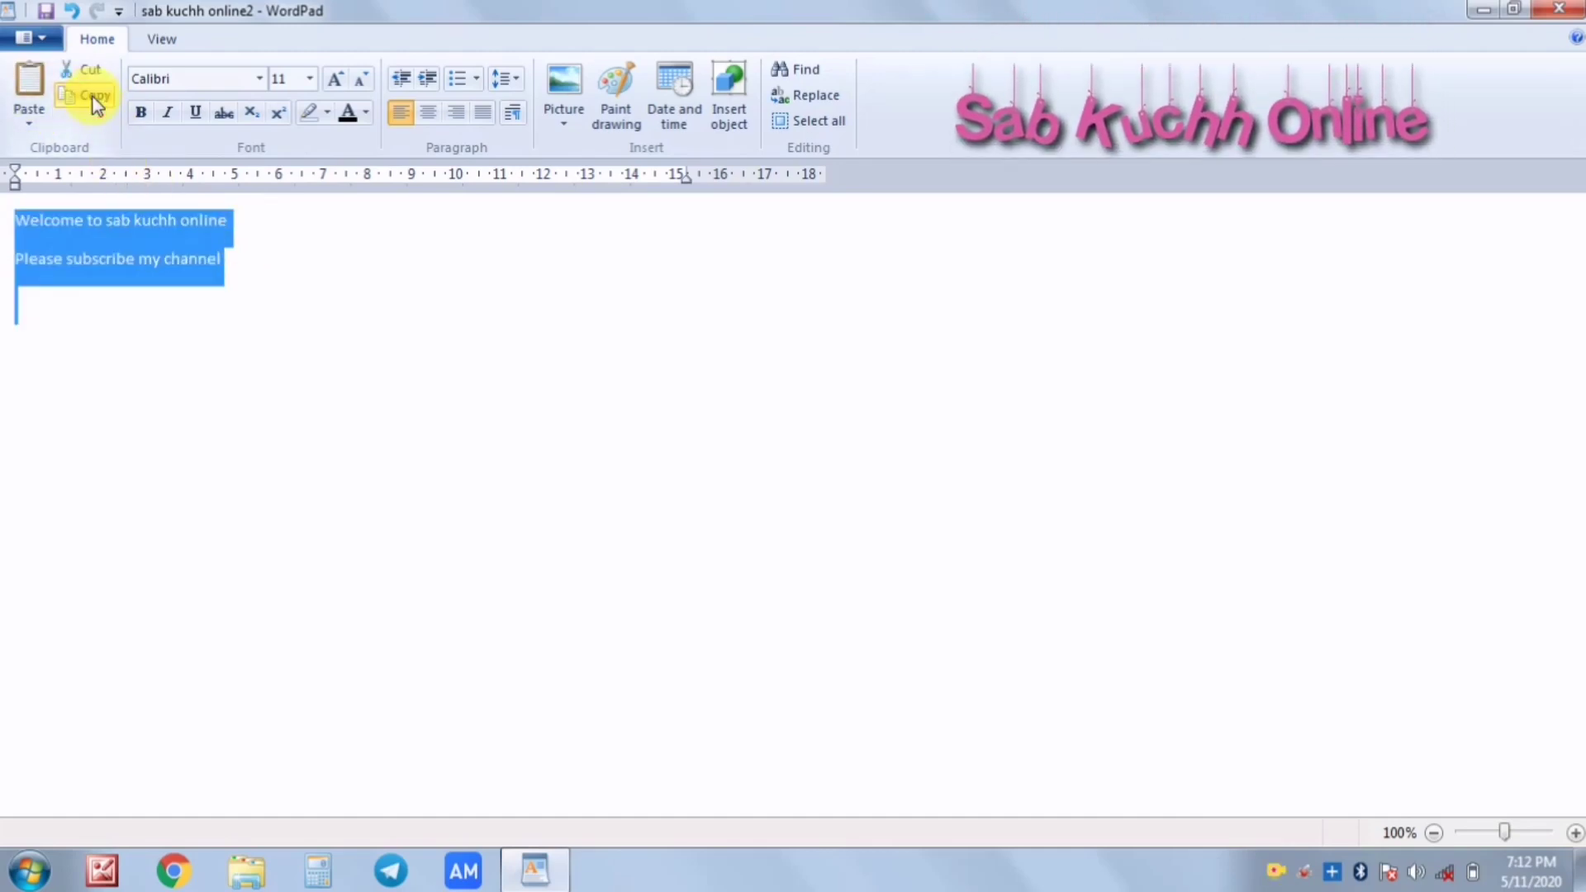
left_click(334, 263)
key("Down")
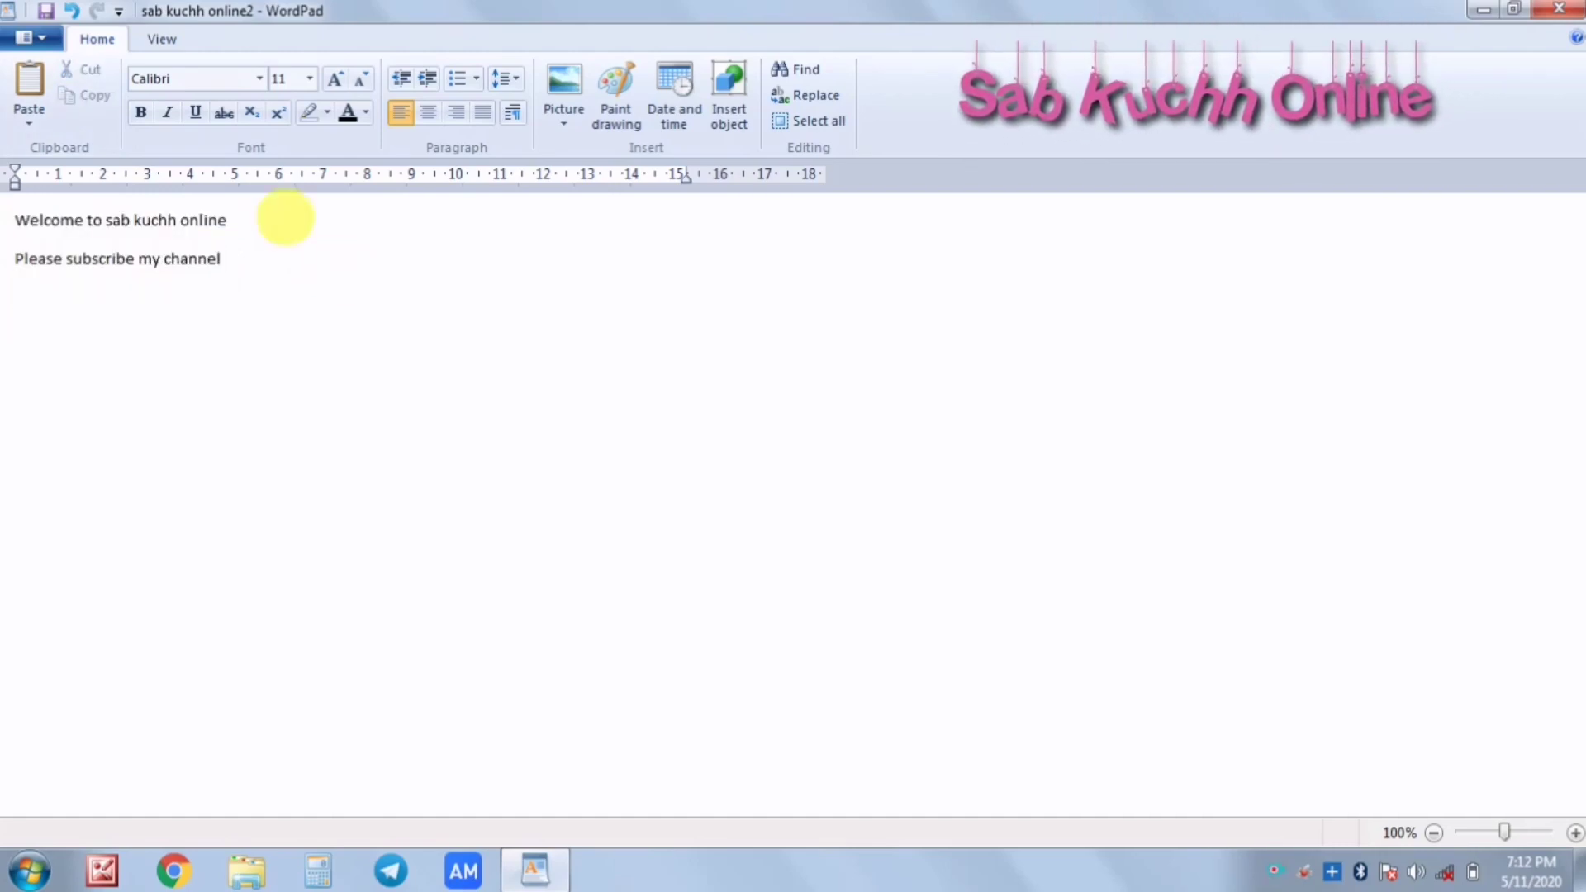
left_click(30, 80)
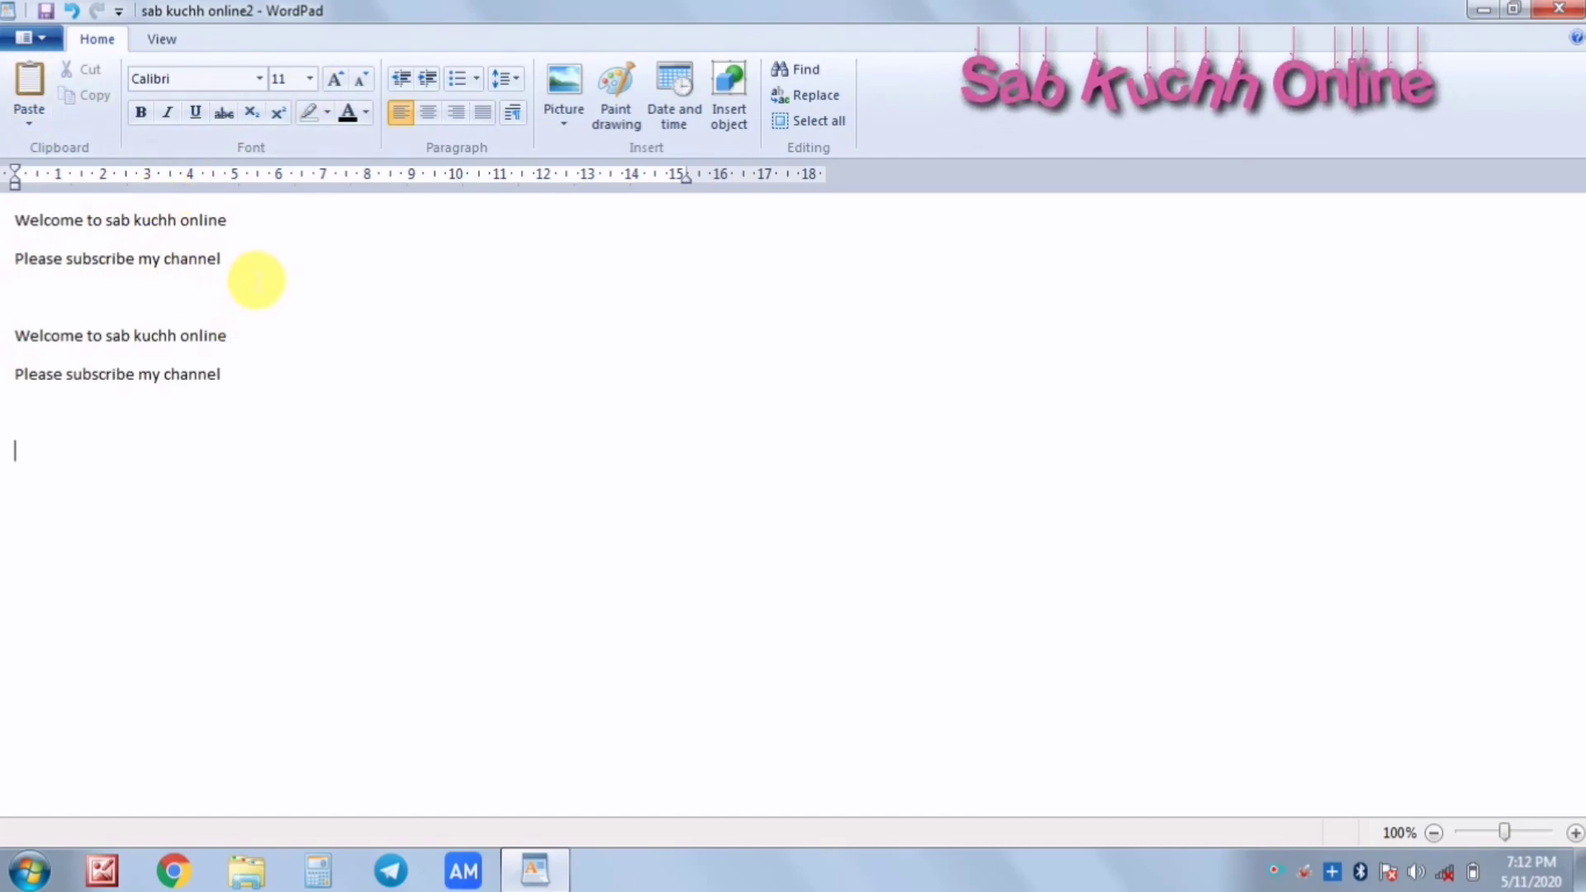
left_click_drag(231, 261, 15, 216)
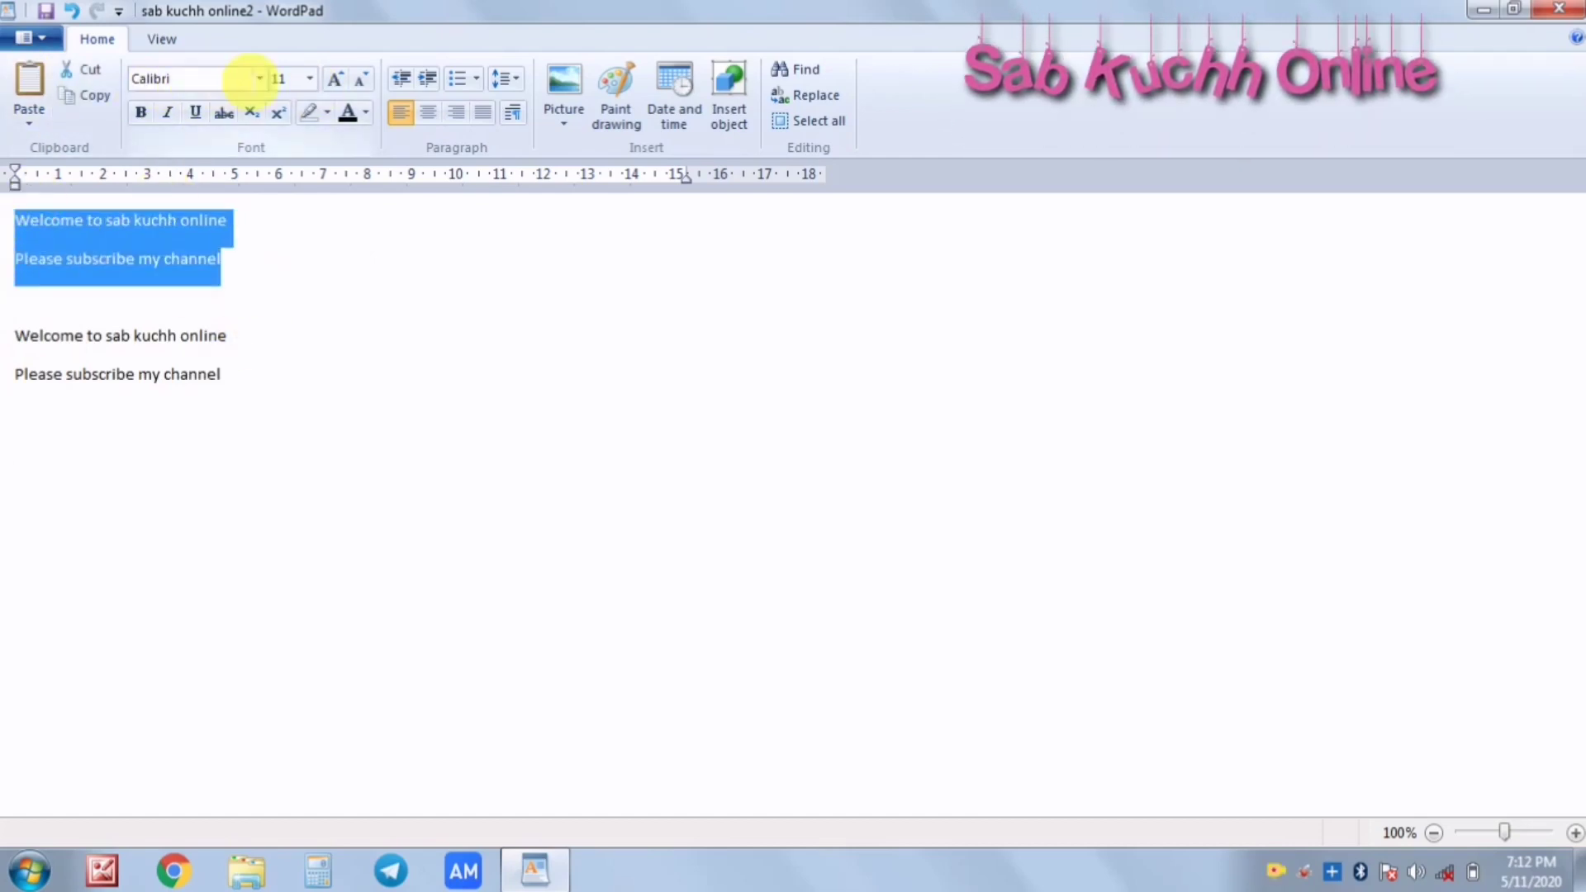
Step: Set the first pair of lines to Bernard MT Condensed with bold, italic, underline and strikethrough
left_click(258, 79)
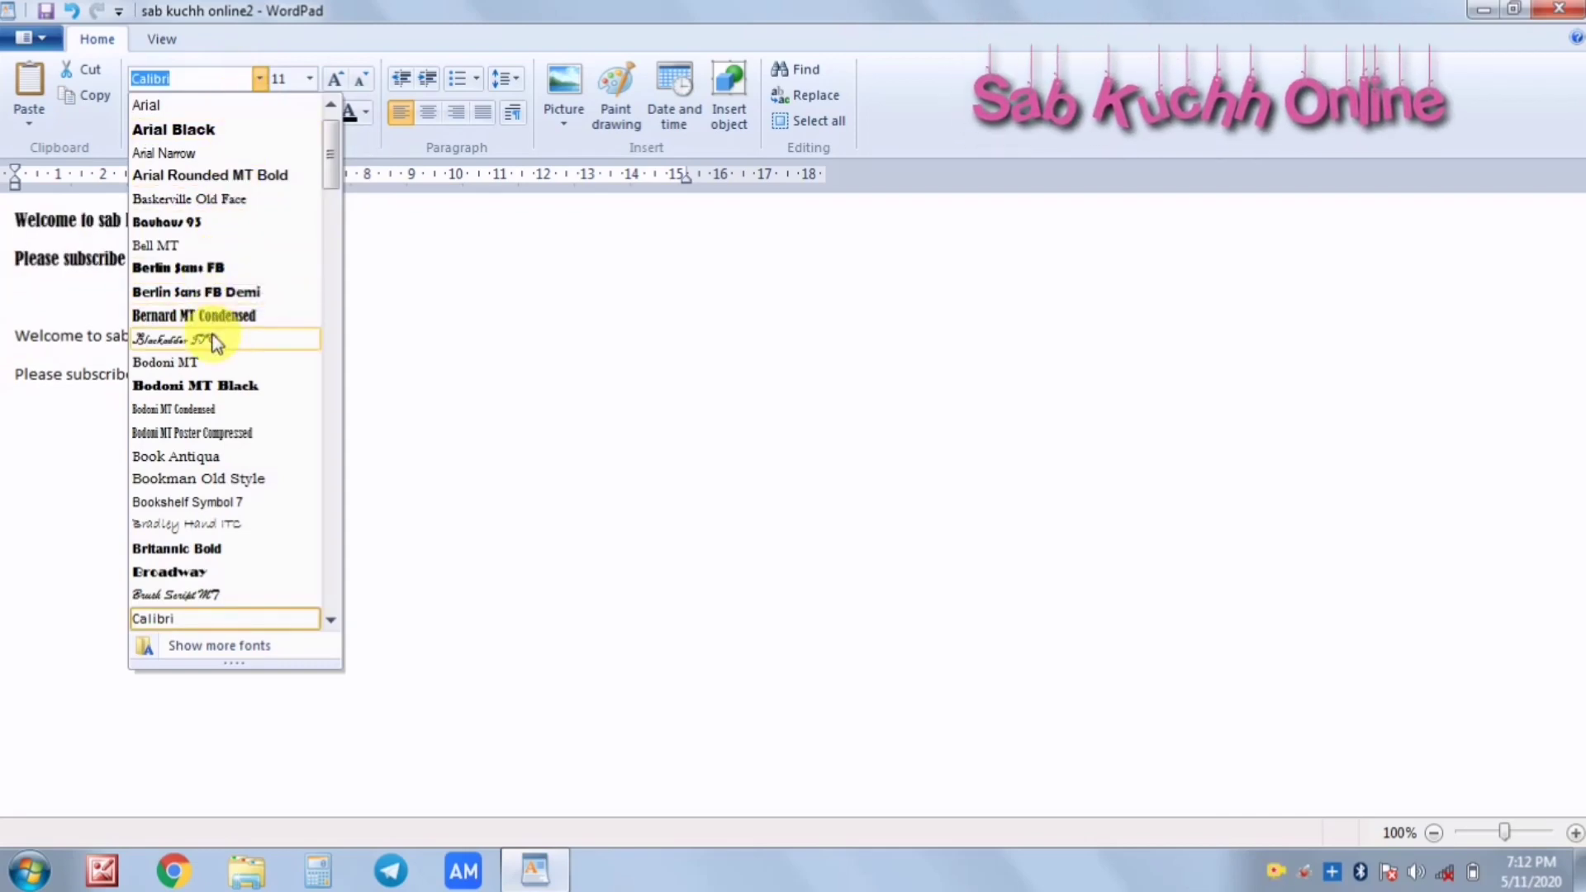
left_click(225, 316)
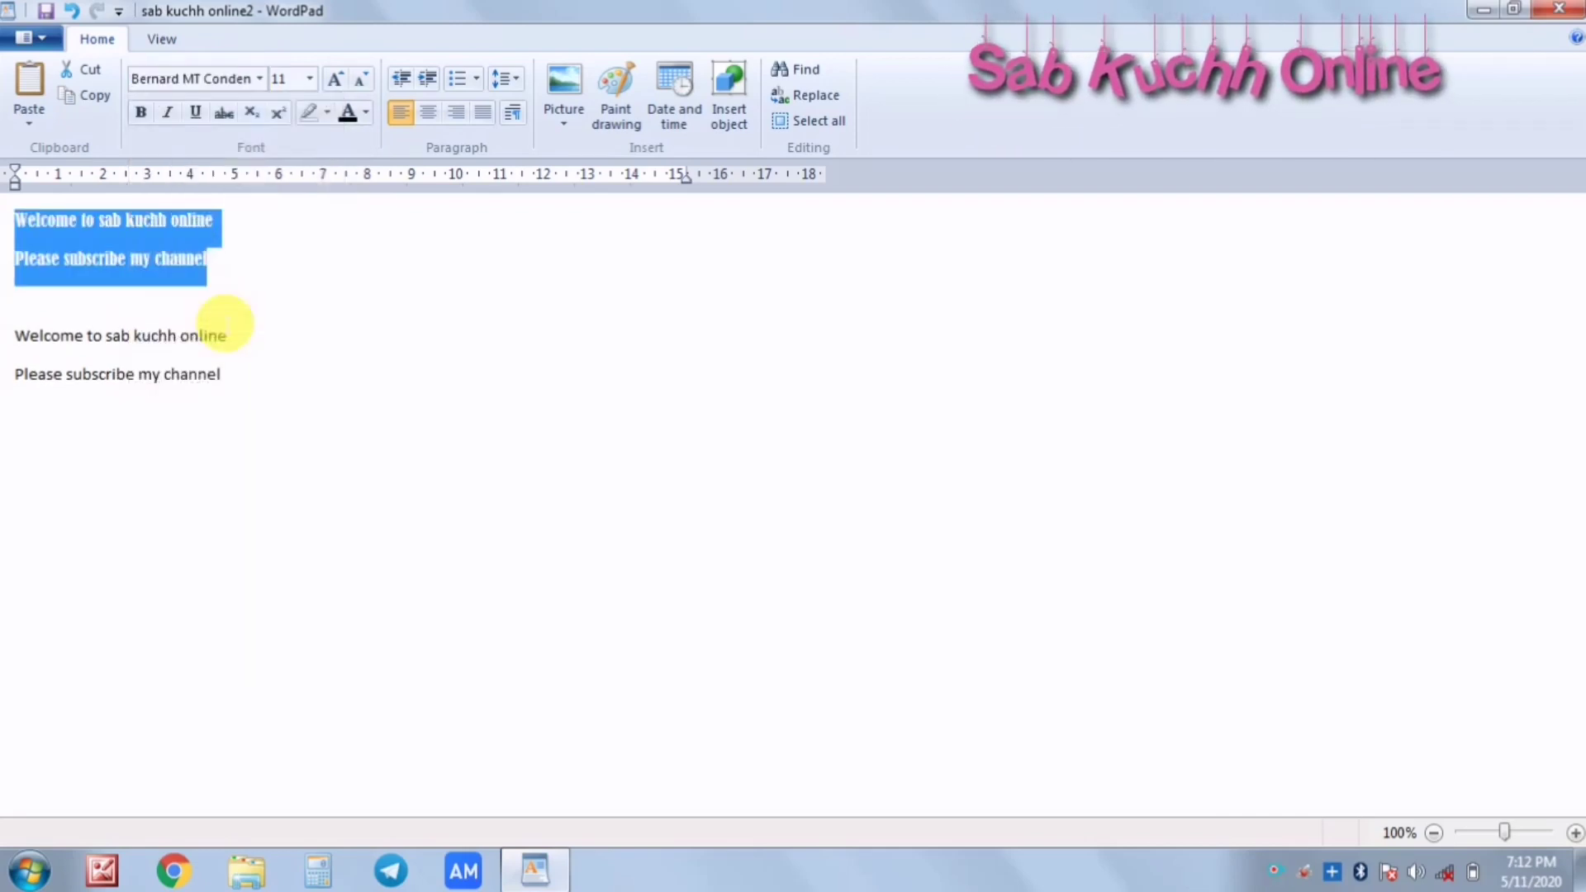
left_click(142, 116)
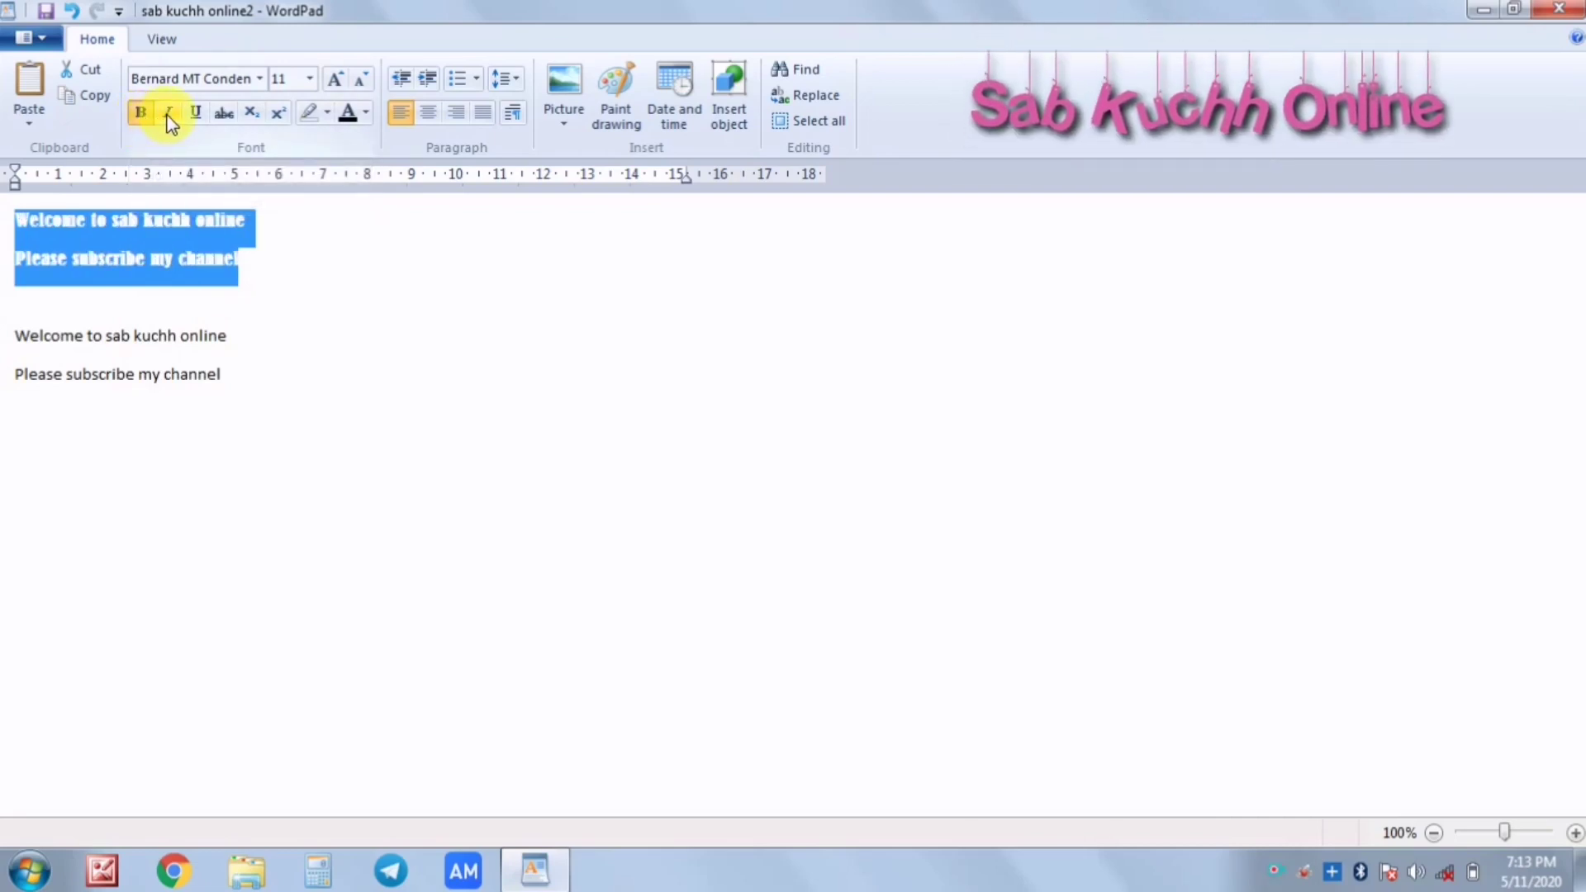
left_click(167, 115)
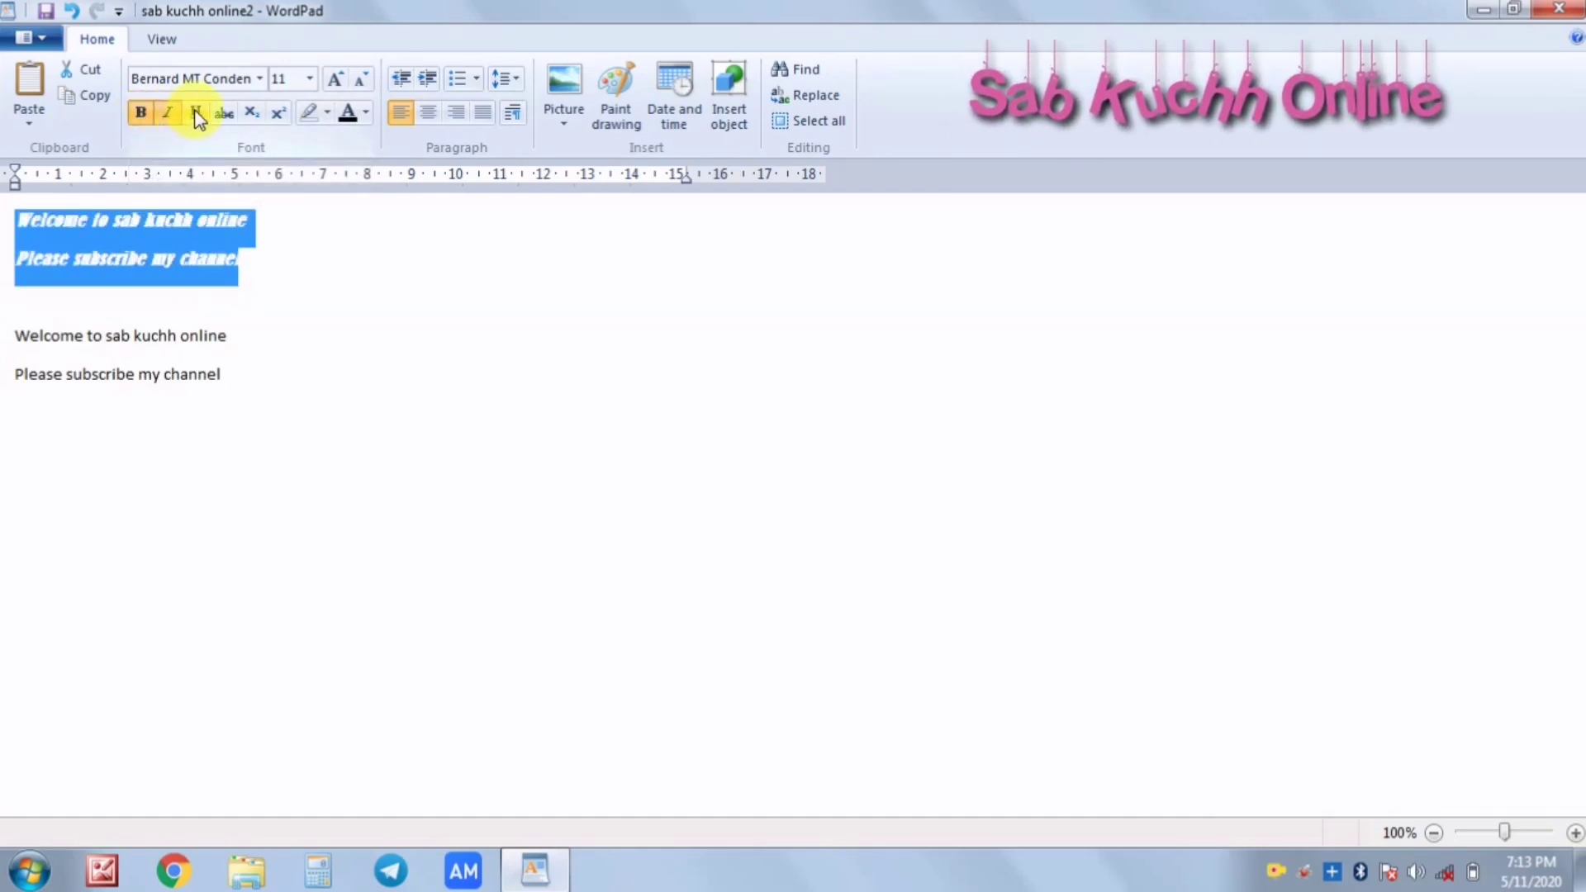
left_click(197, 114)
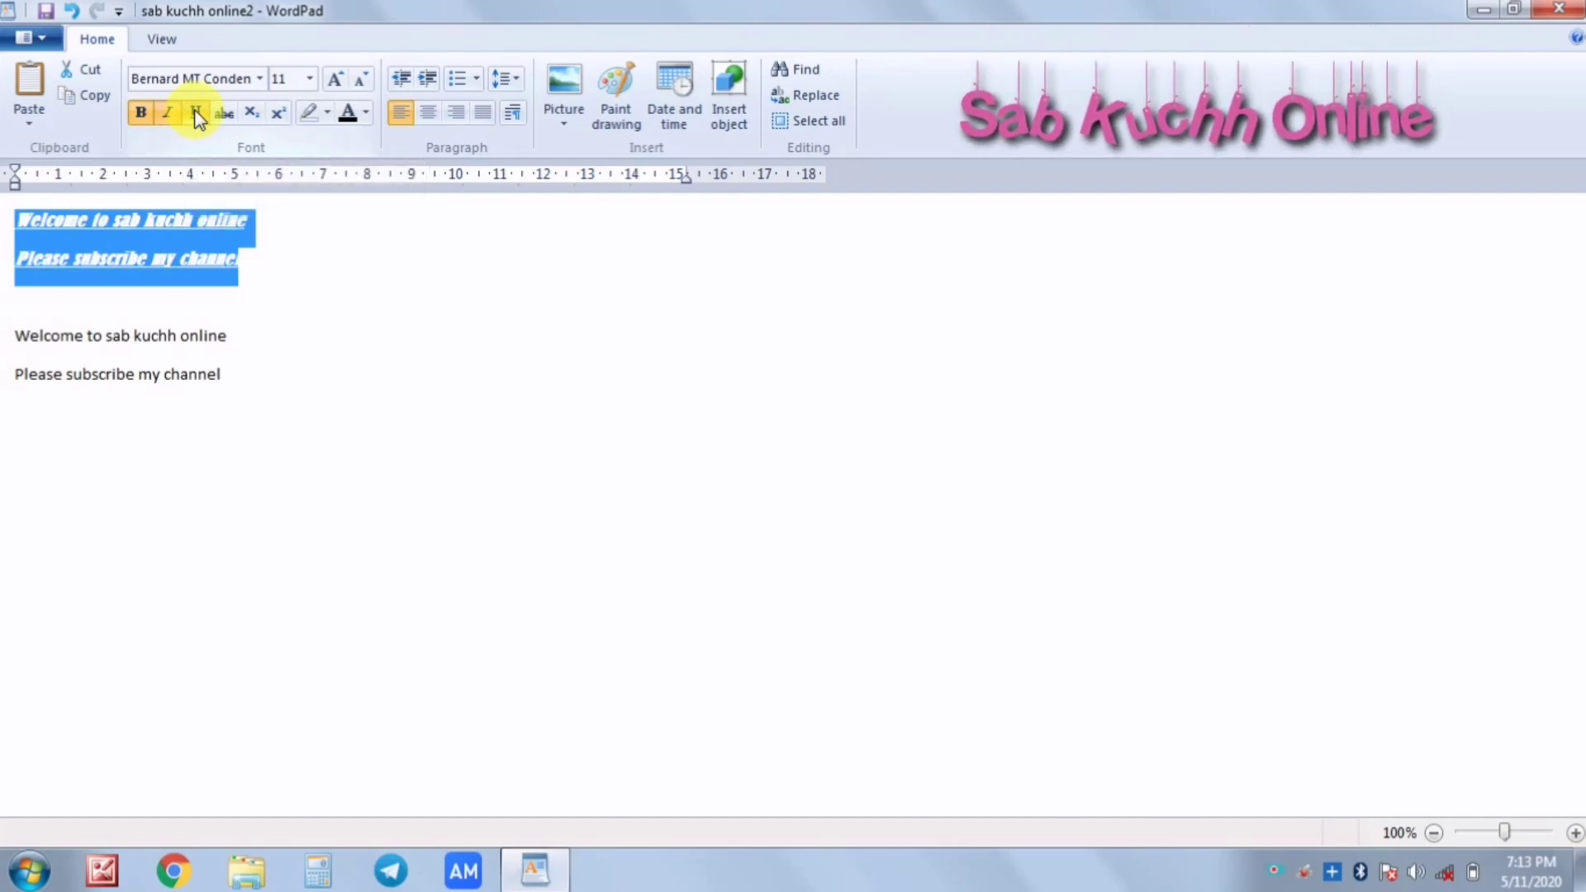
left_click(221, 113)
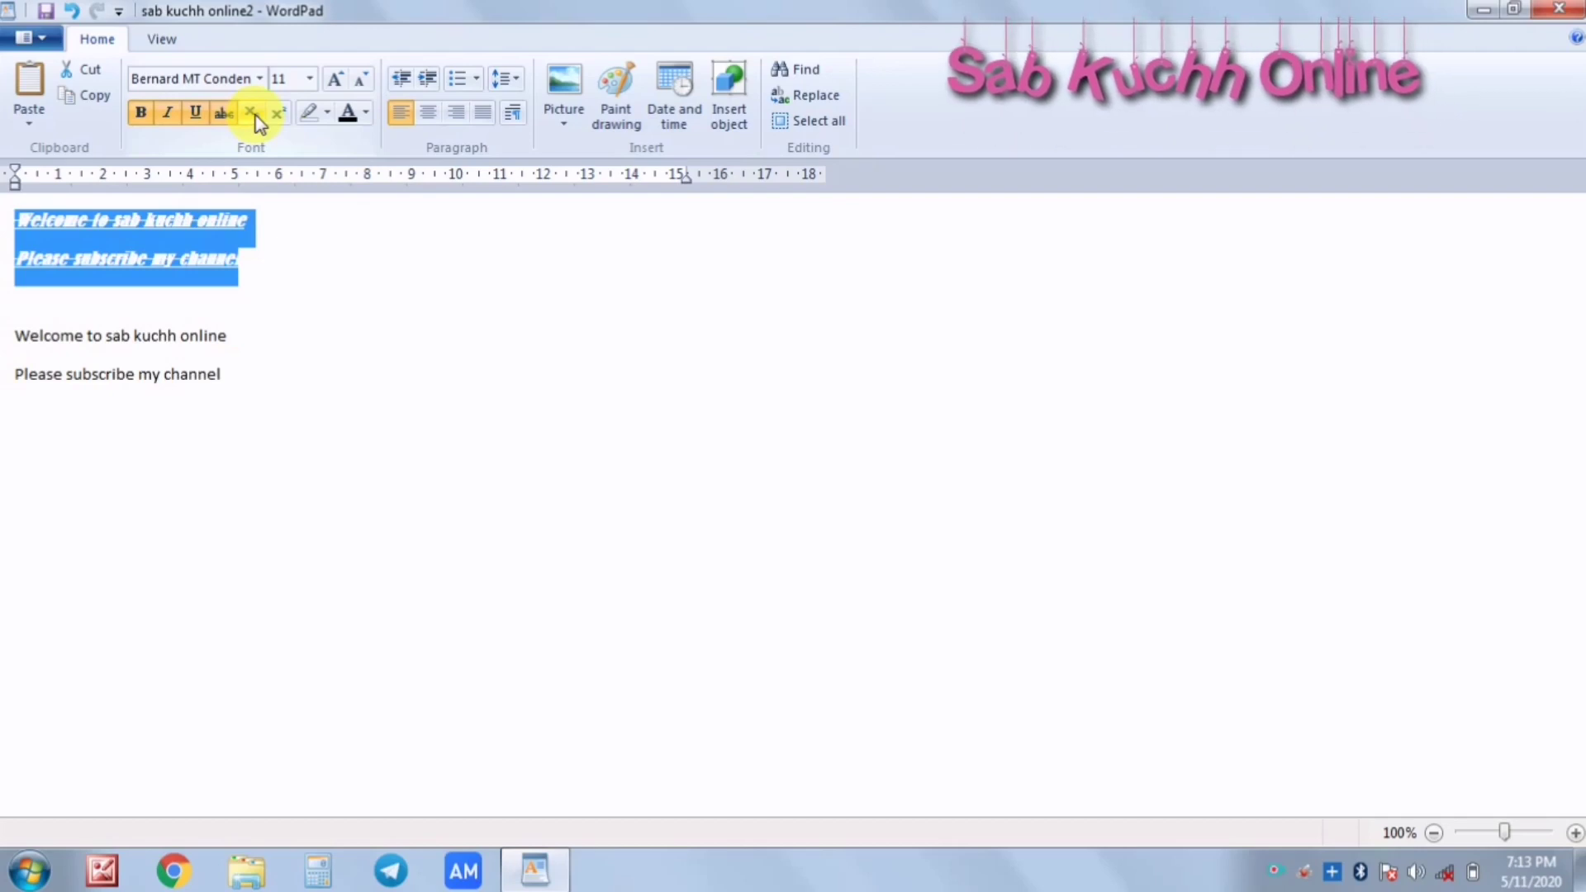
Step: Try subscript and superscript on the first pair, leaving them at normal size
left_click(255, 117)
left_click(259, 122)
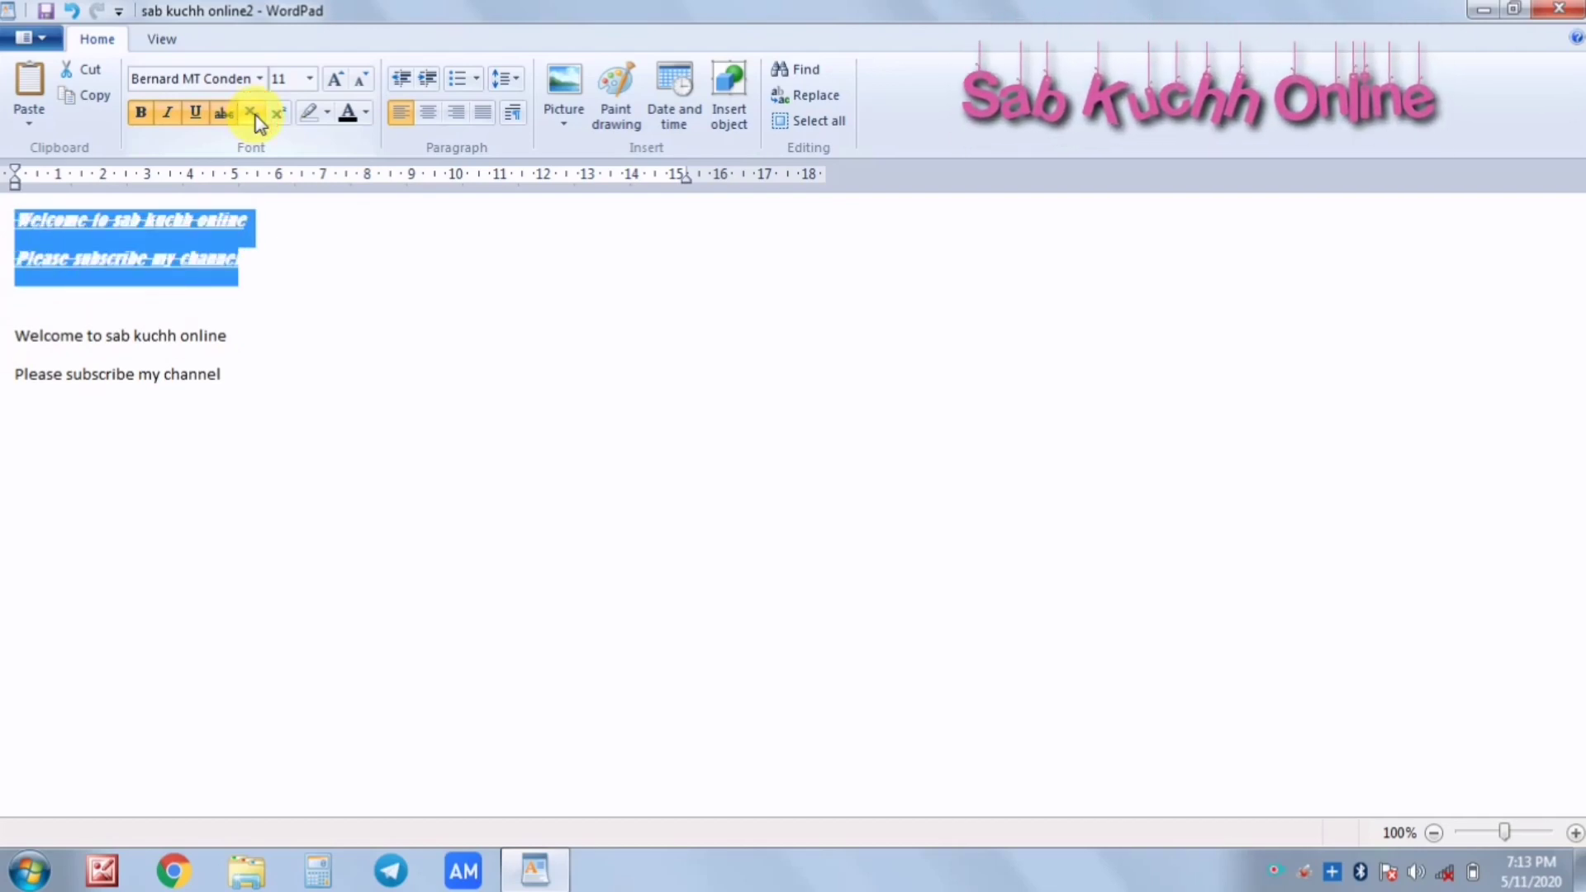
left_click(259, 122)
left_click(259, 122)
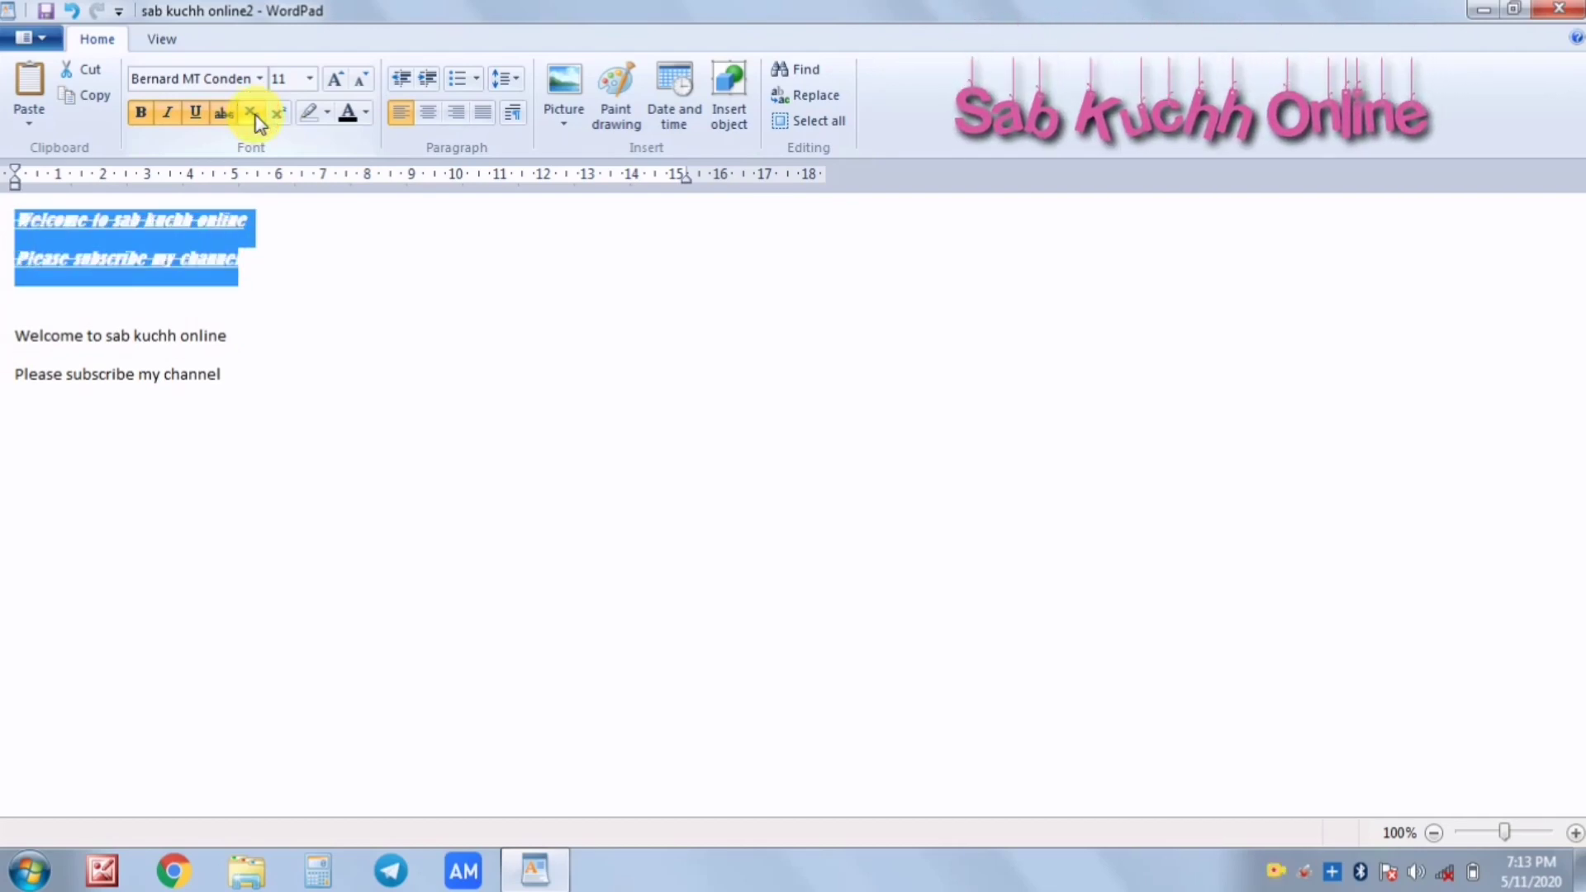
left_click(282, 118)
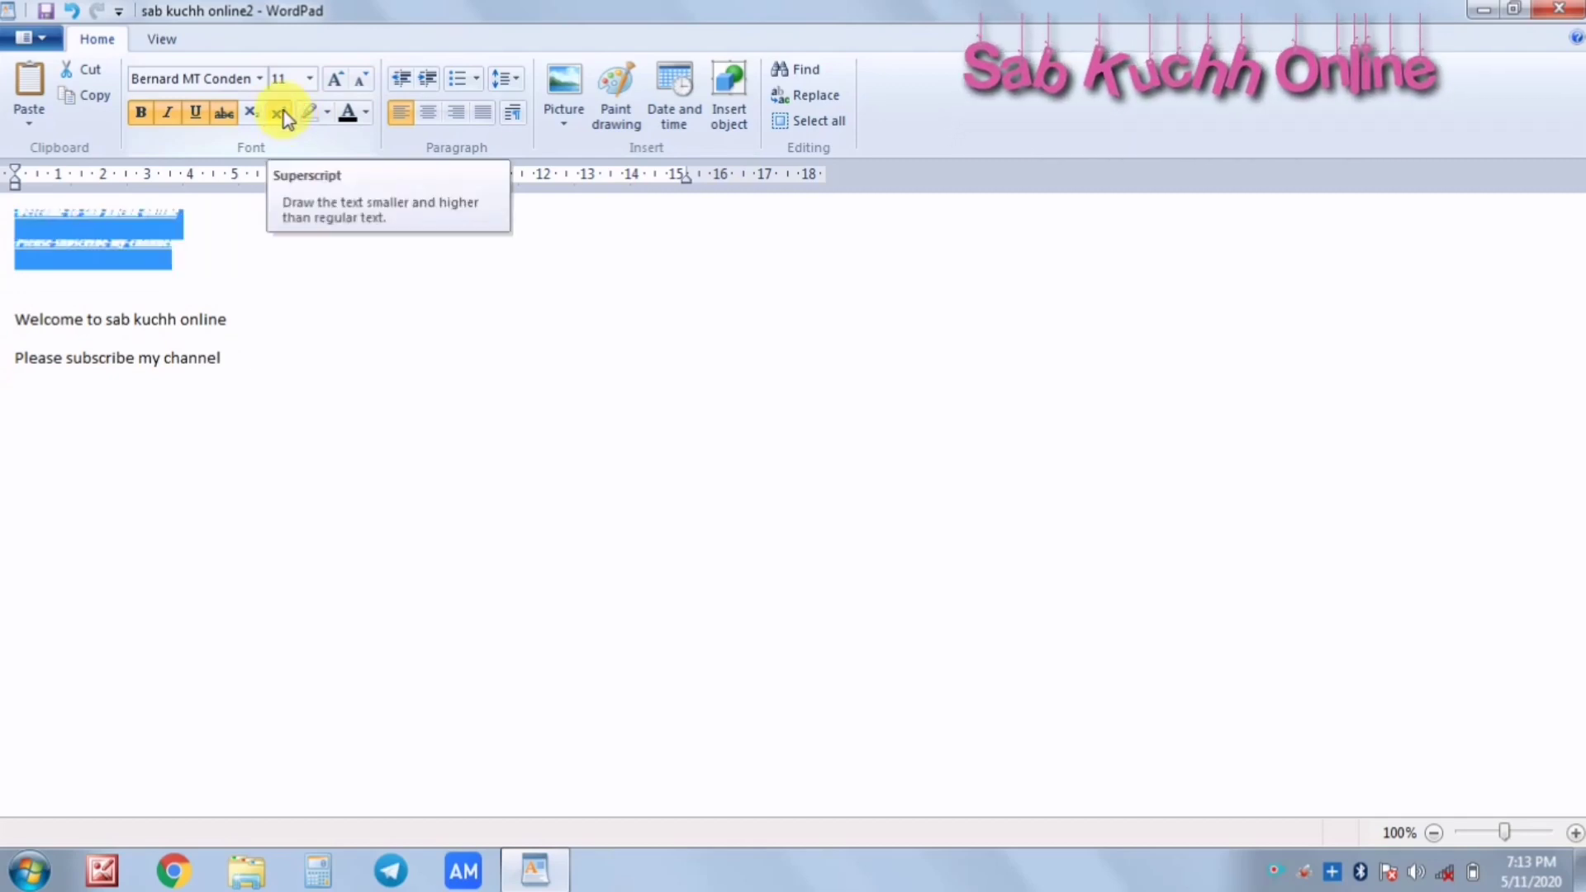
left_click(282, 118)
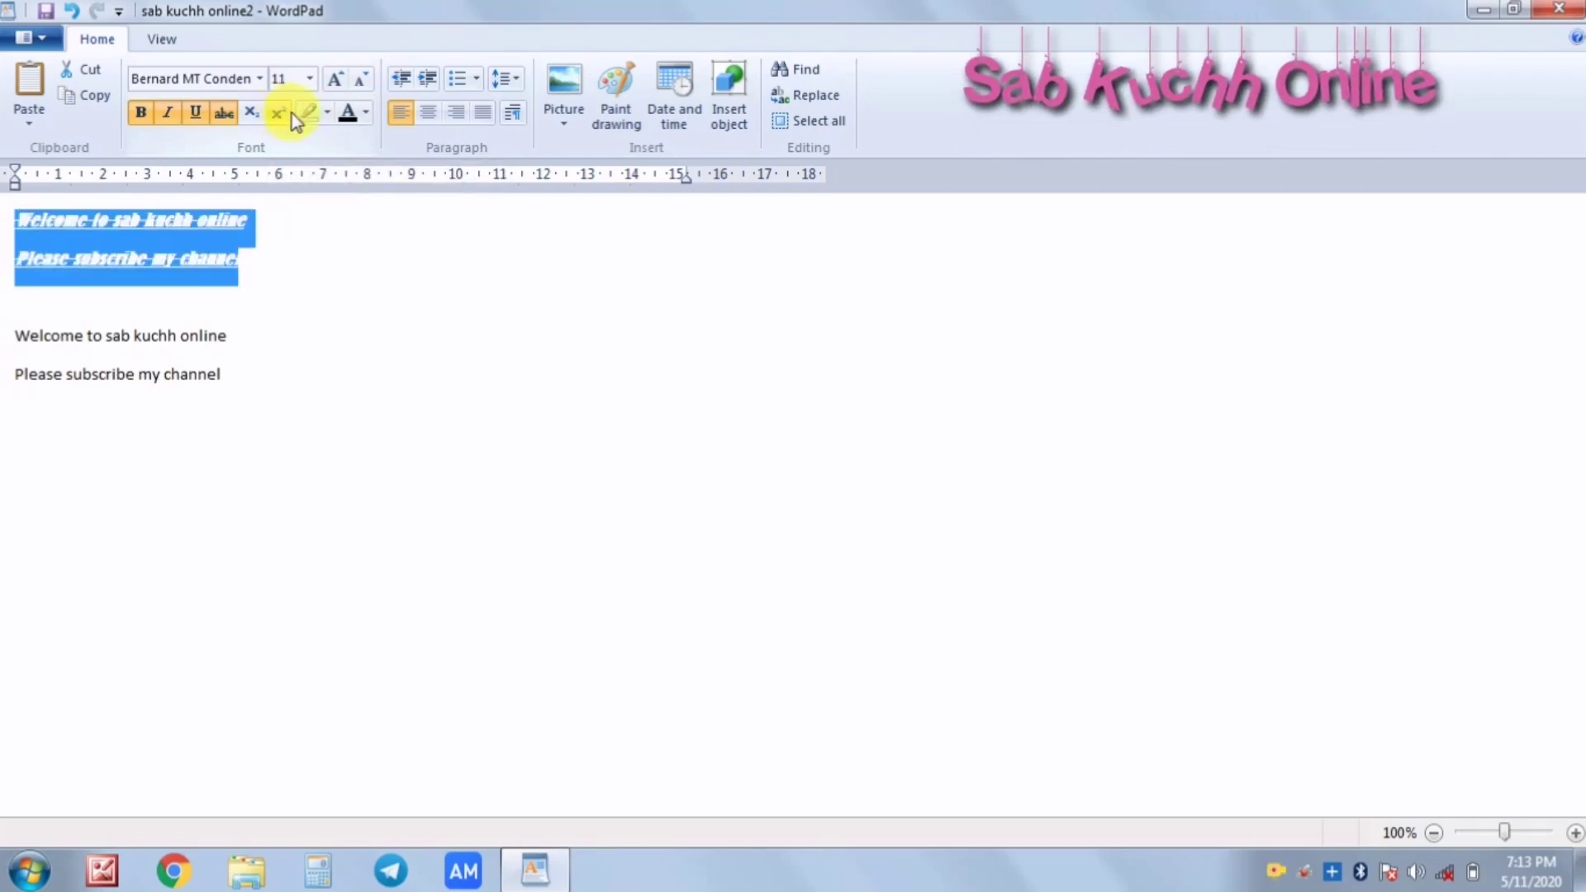
left_click(329, 116)
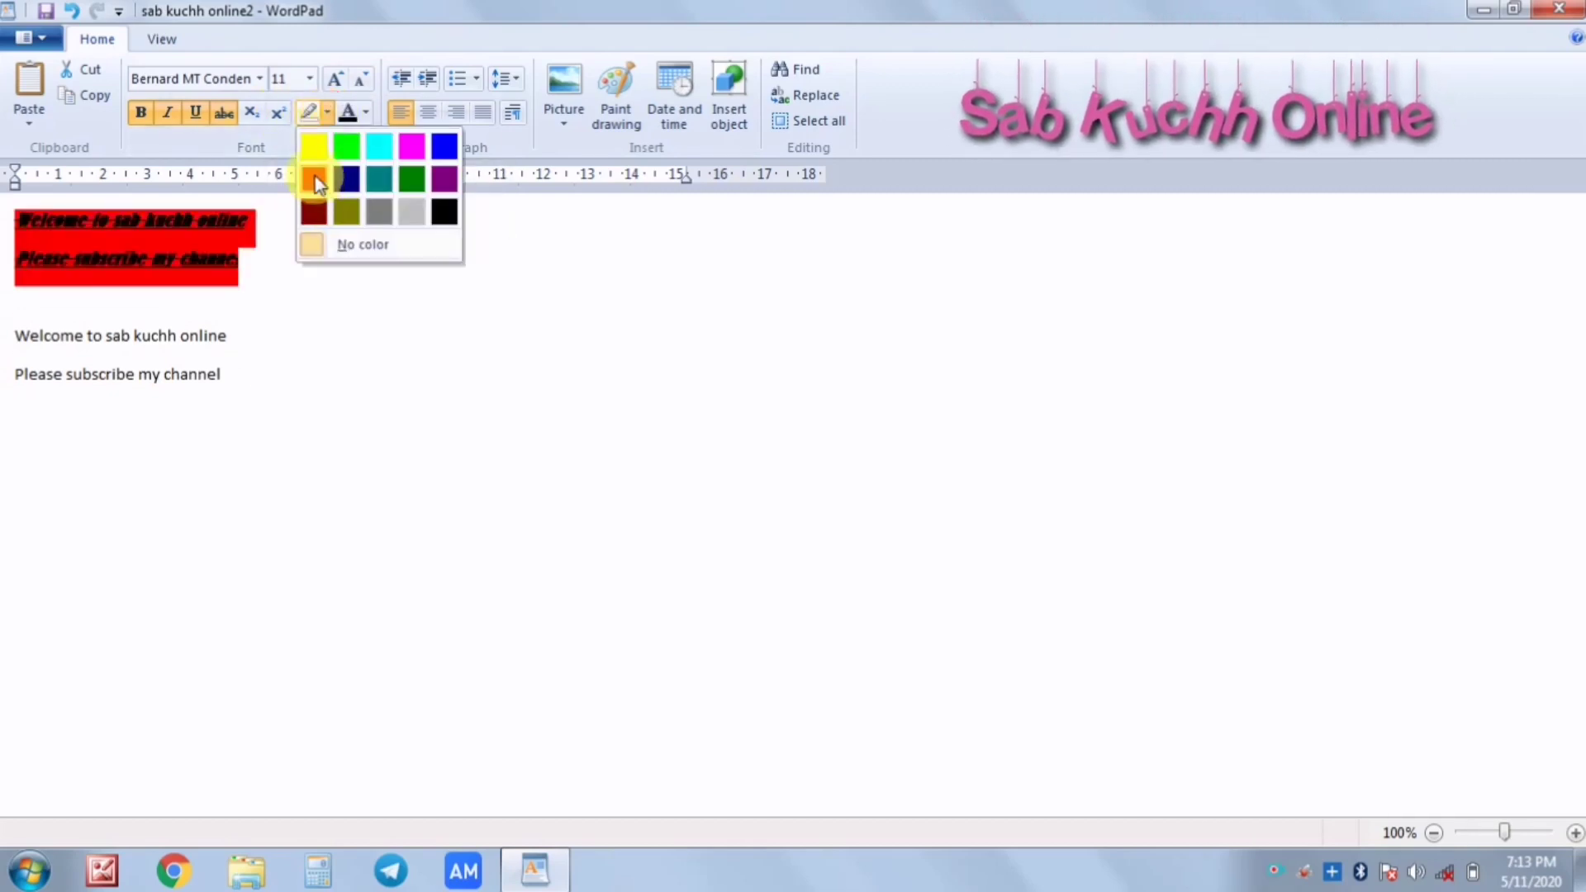
Step: Highlight the first pair yellow and colour their text vibrant red
left_click(314, 145)
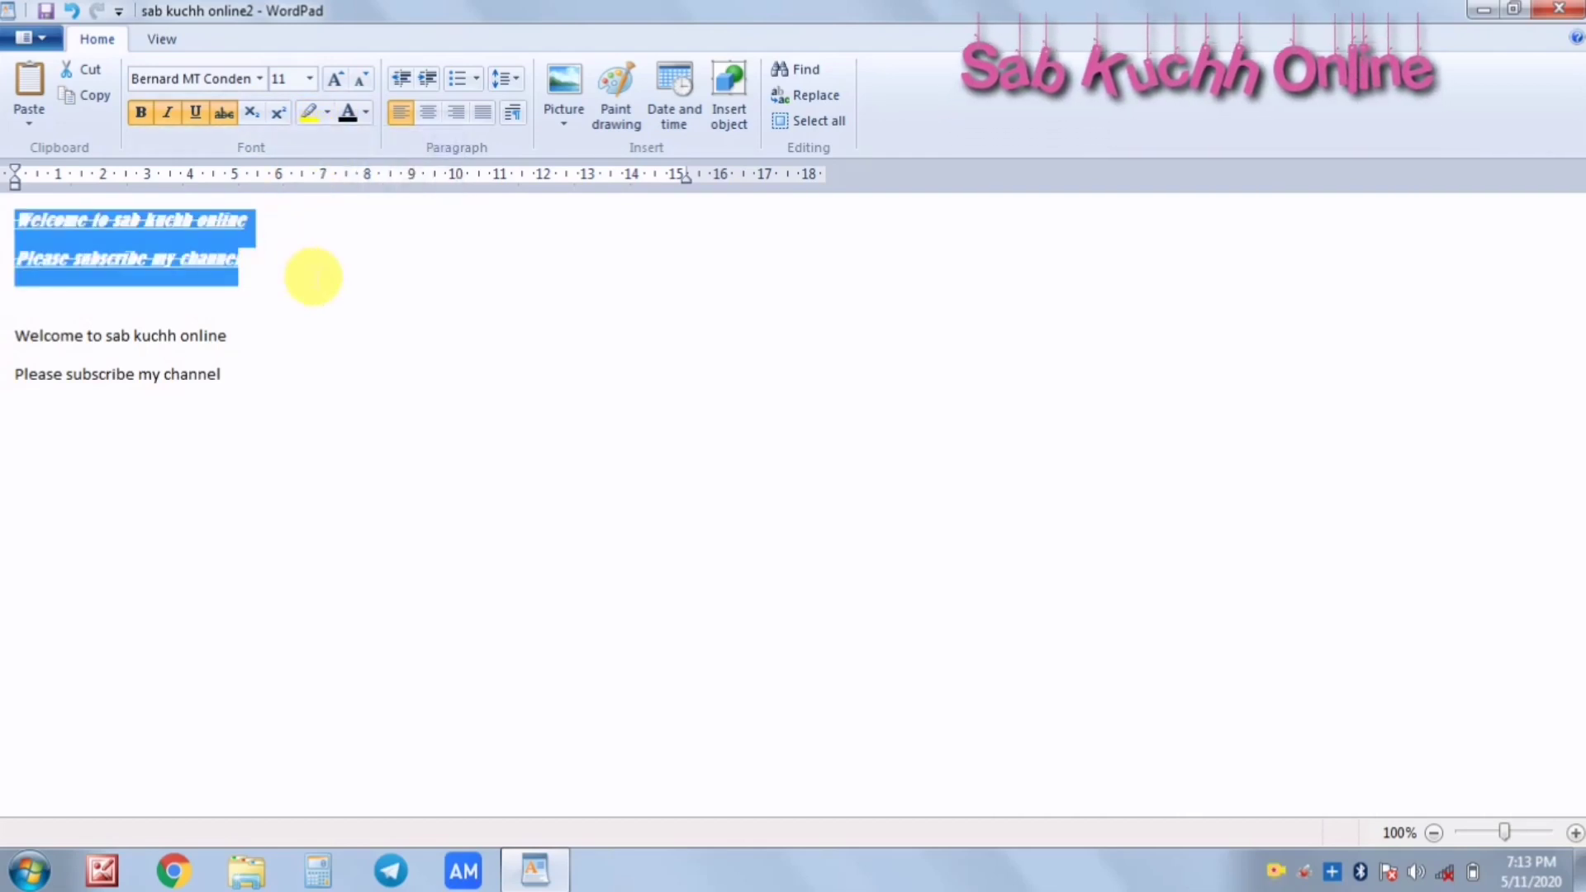
left_click(314, 277)
left_click_drag(314, 277, 17, 175)
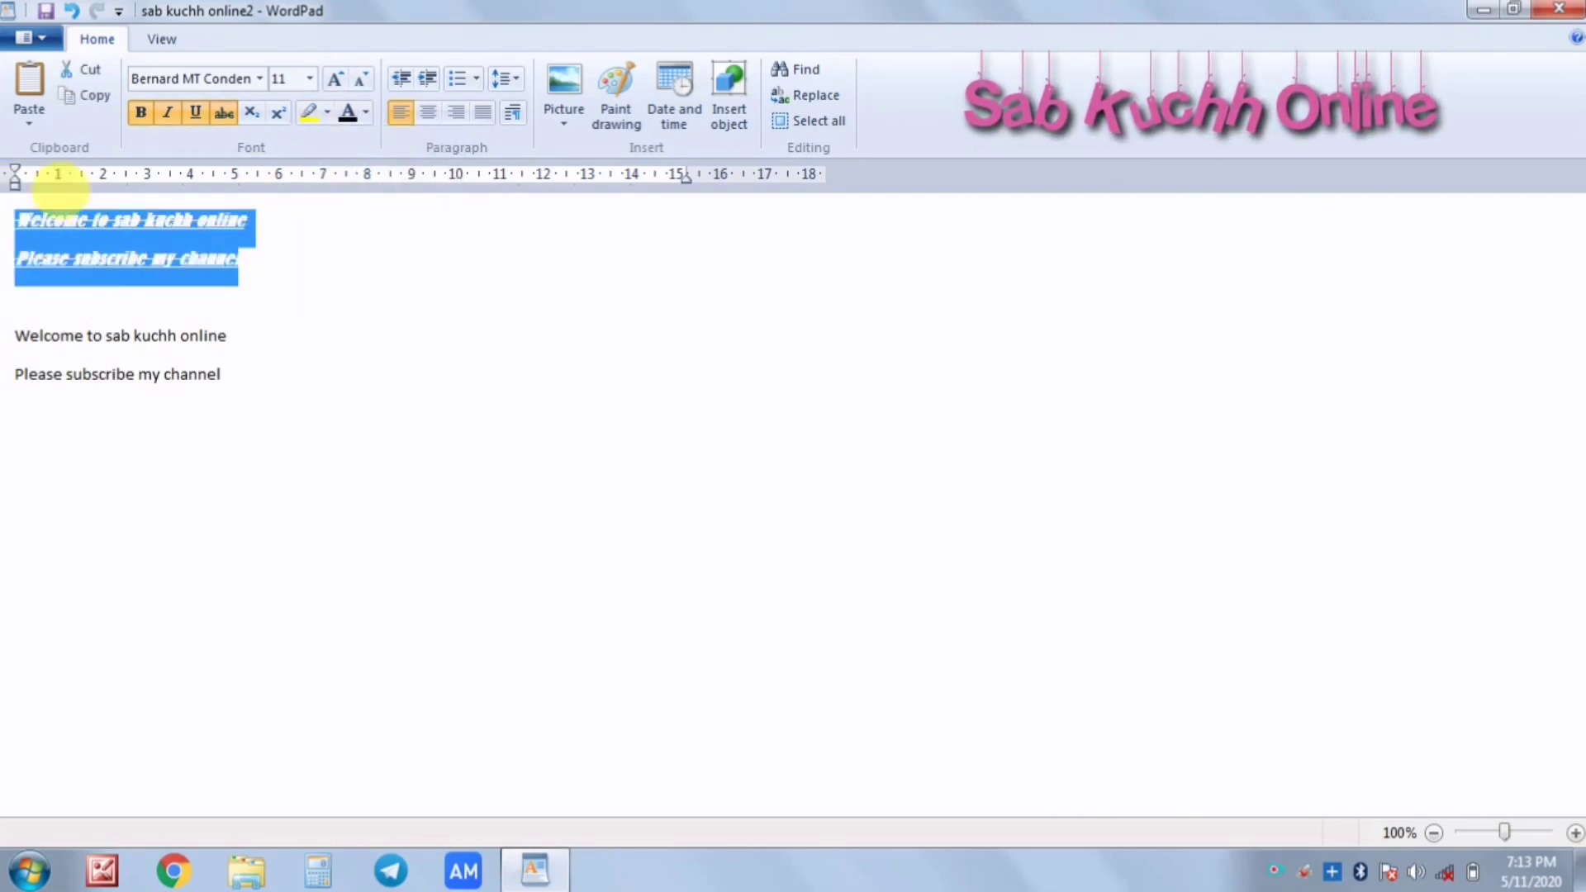
left_click(367, 119)
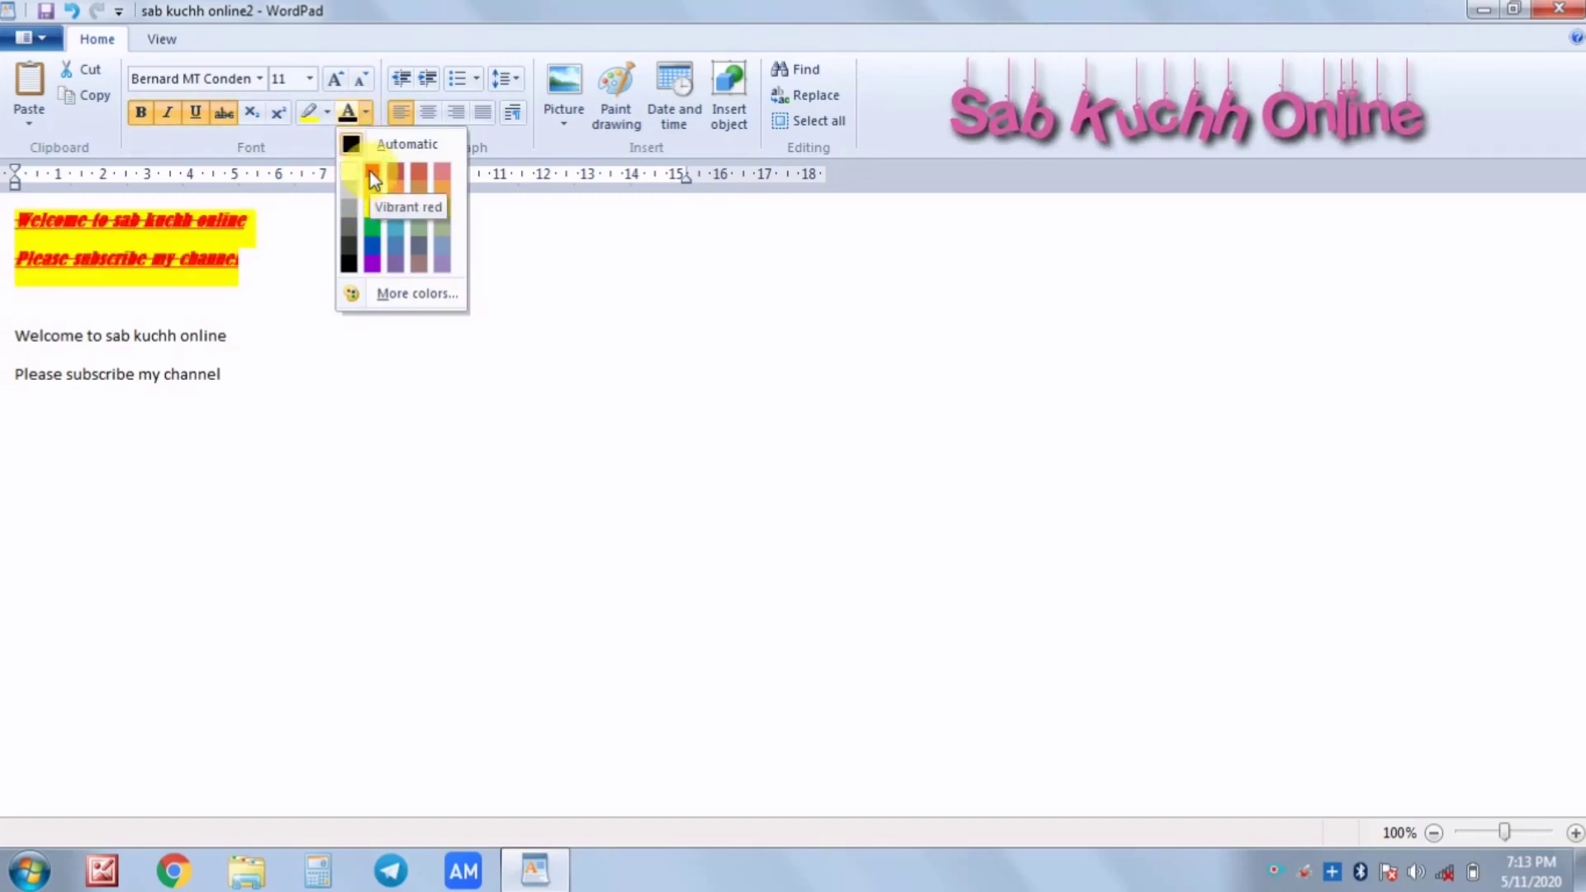
left_click(375, 171)
left_click(343, 308)
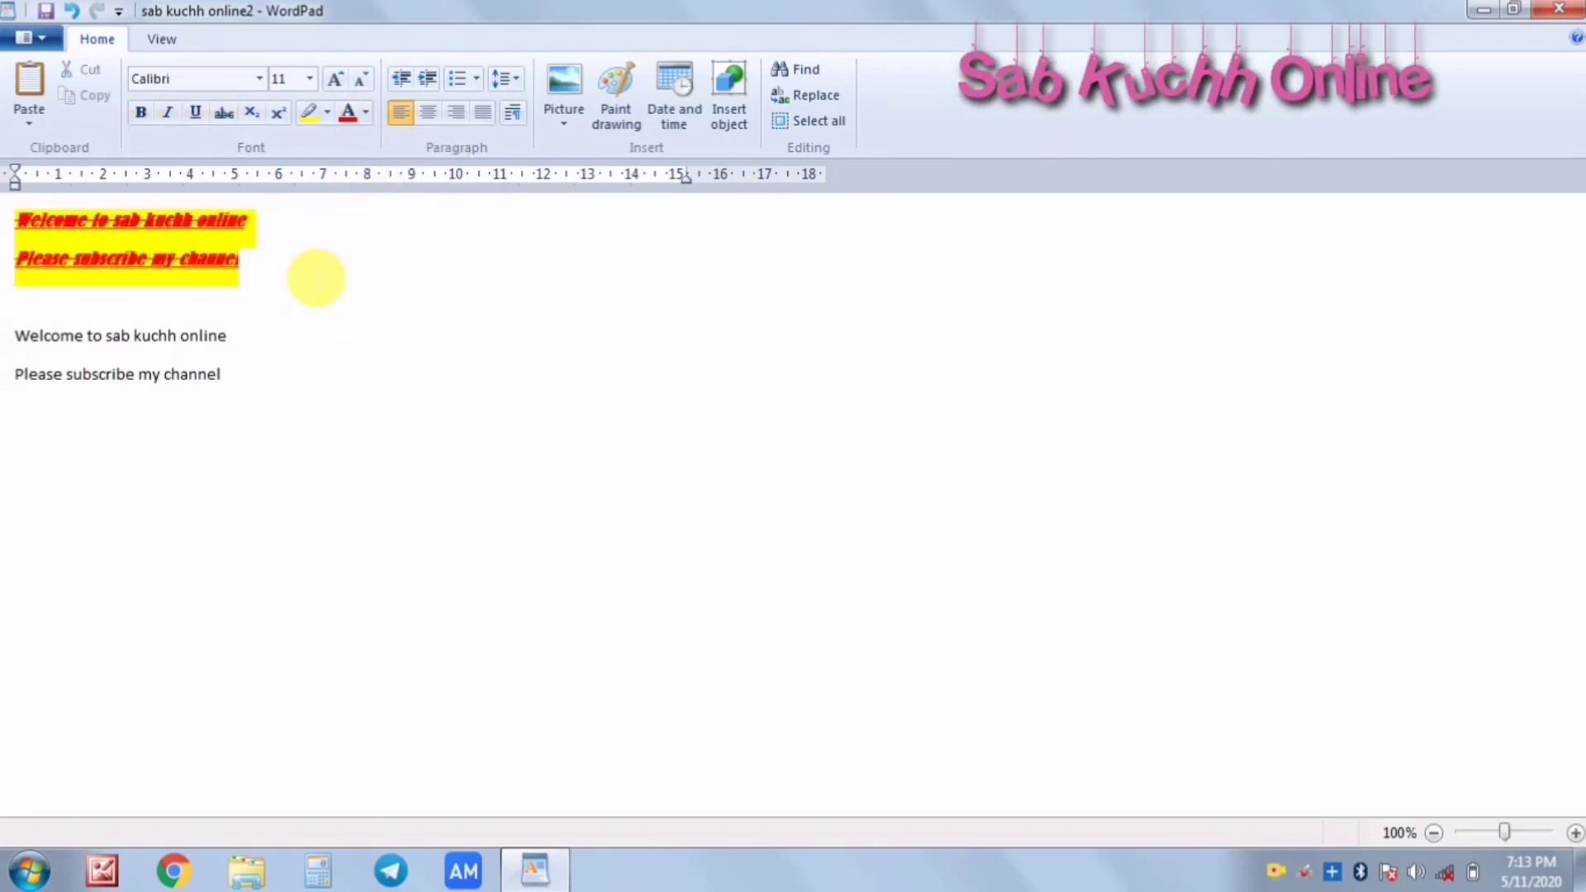
Step: Remove italic and strikethrough from the headings, leaving them bold and underlined
left_click_drag(297, 274, 17, 219)
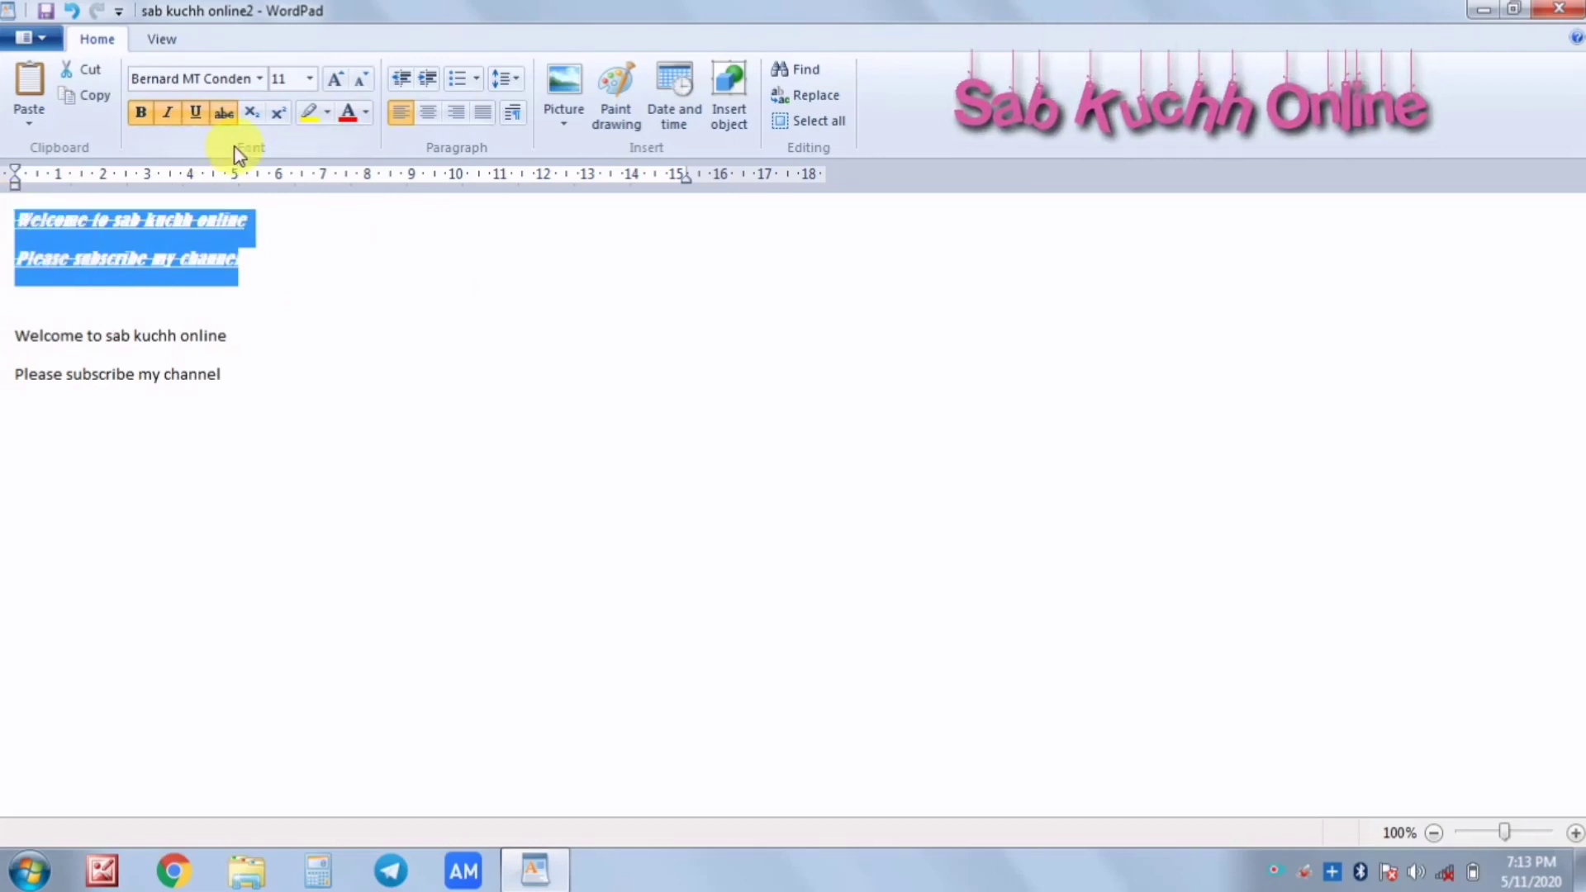
left_click(169, 113)
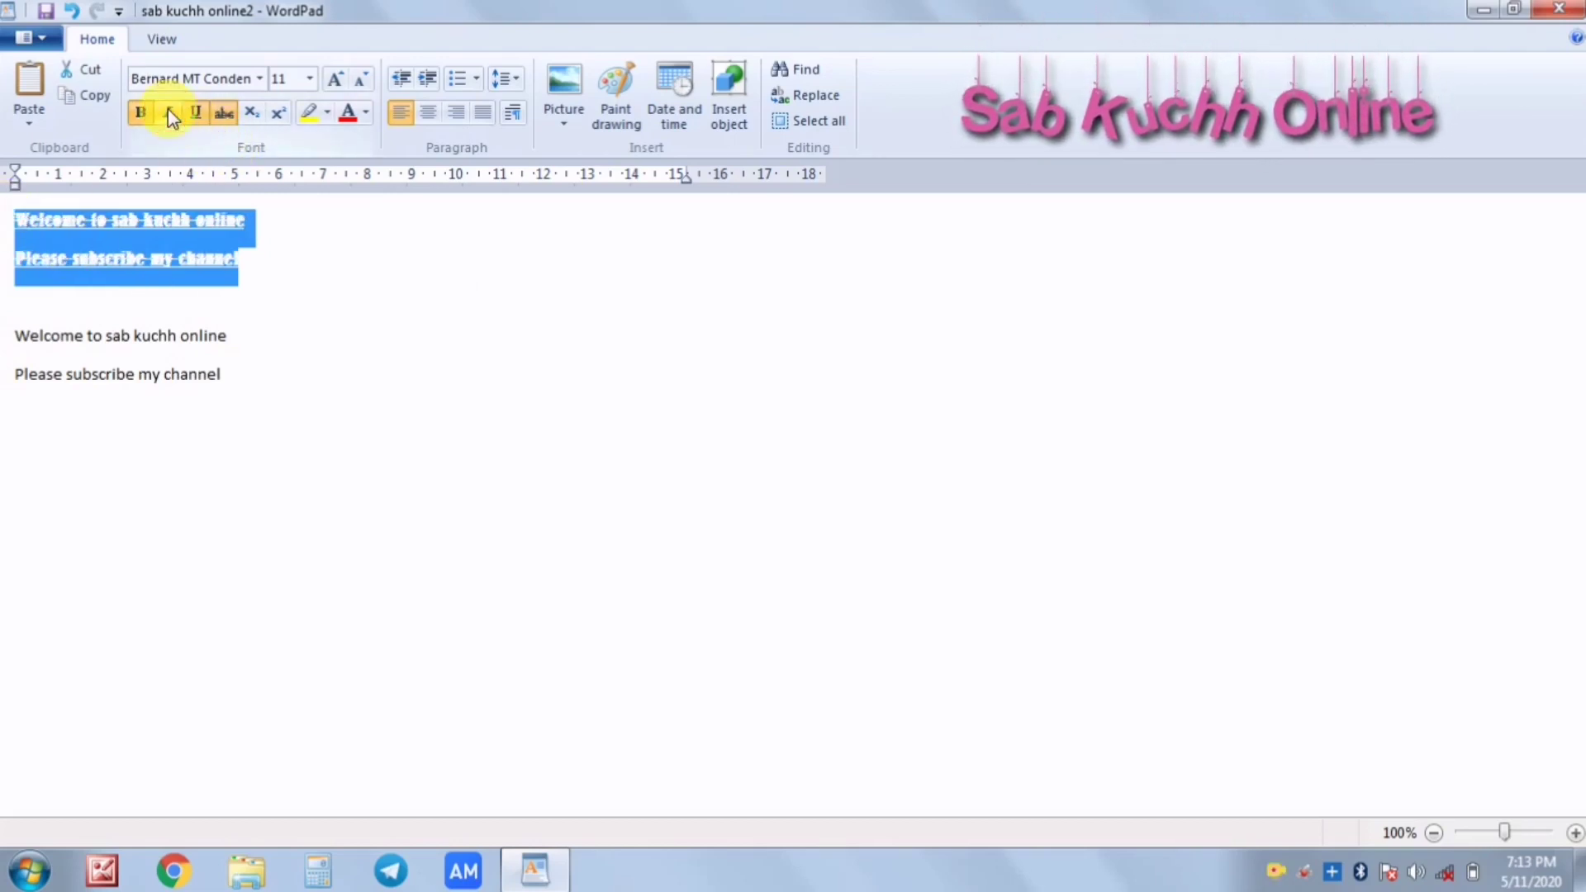
left_click(227, 116)
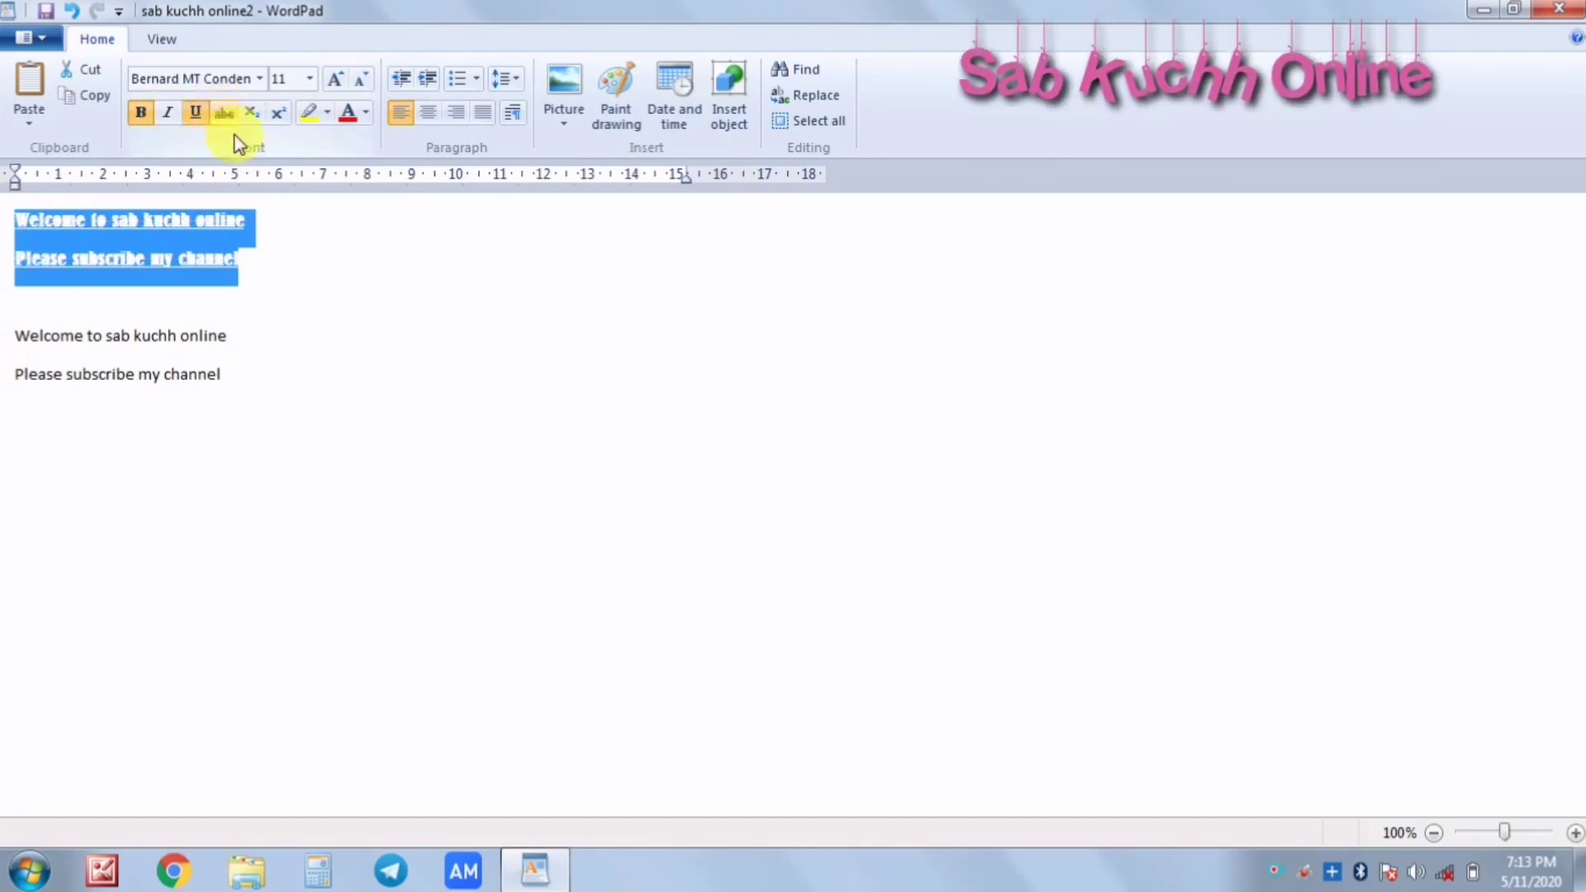
left_click(346, 259)
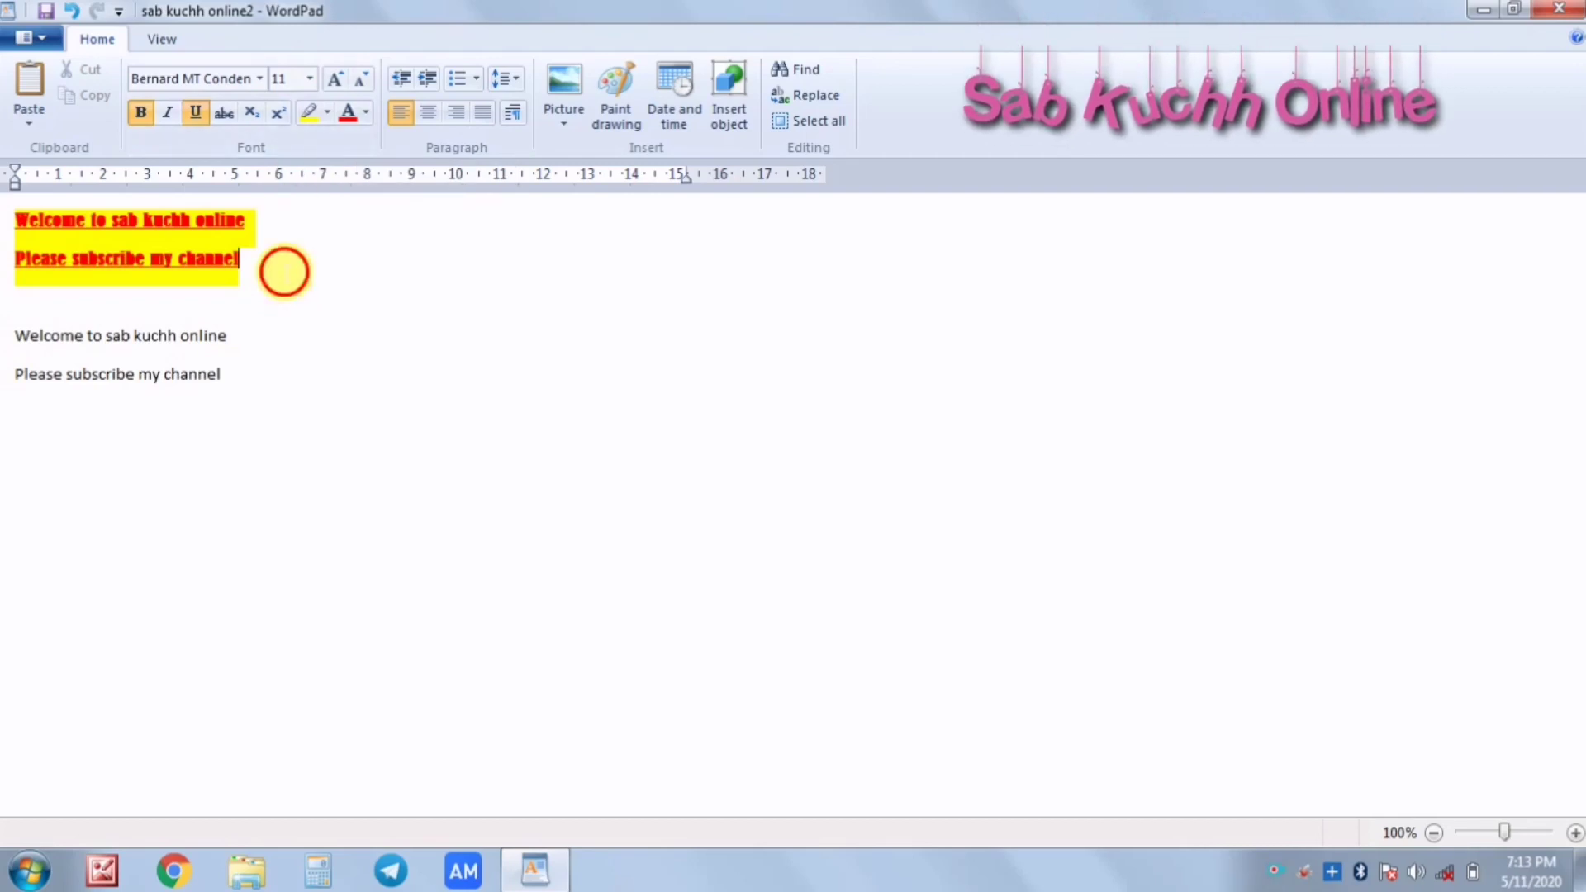
left_click_drag(283, 271, 21, 252)
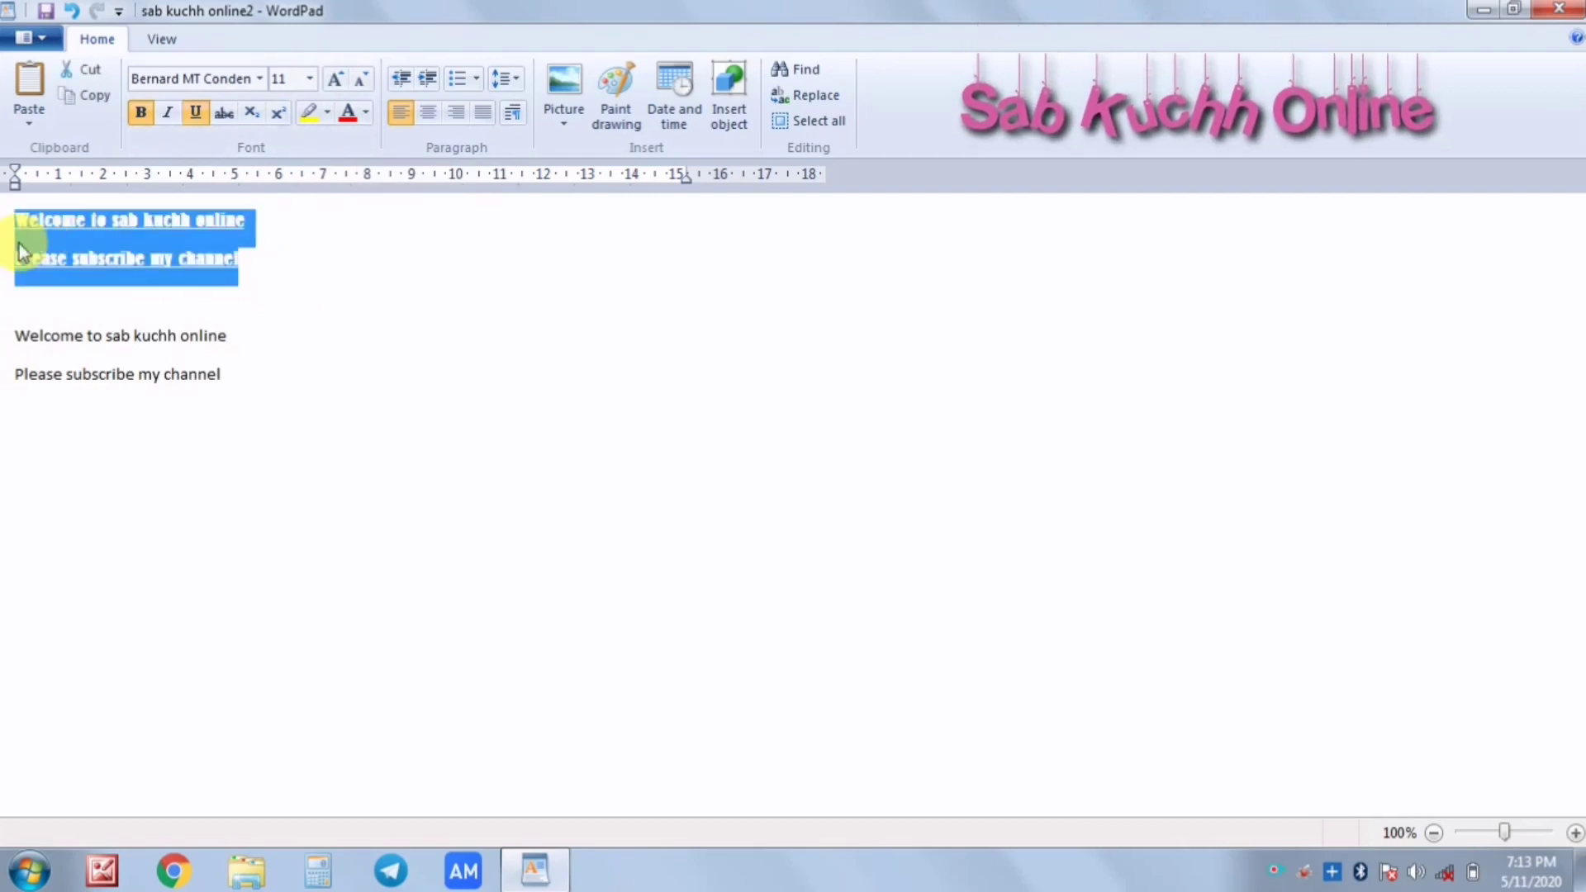
Step: Set the headings to size 28, grow them to 48, then shrink back to 28
left_click(311, 81)
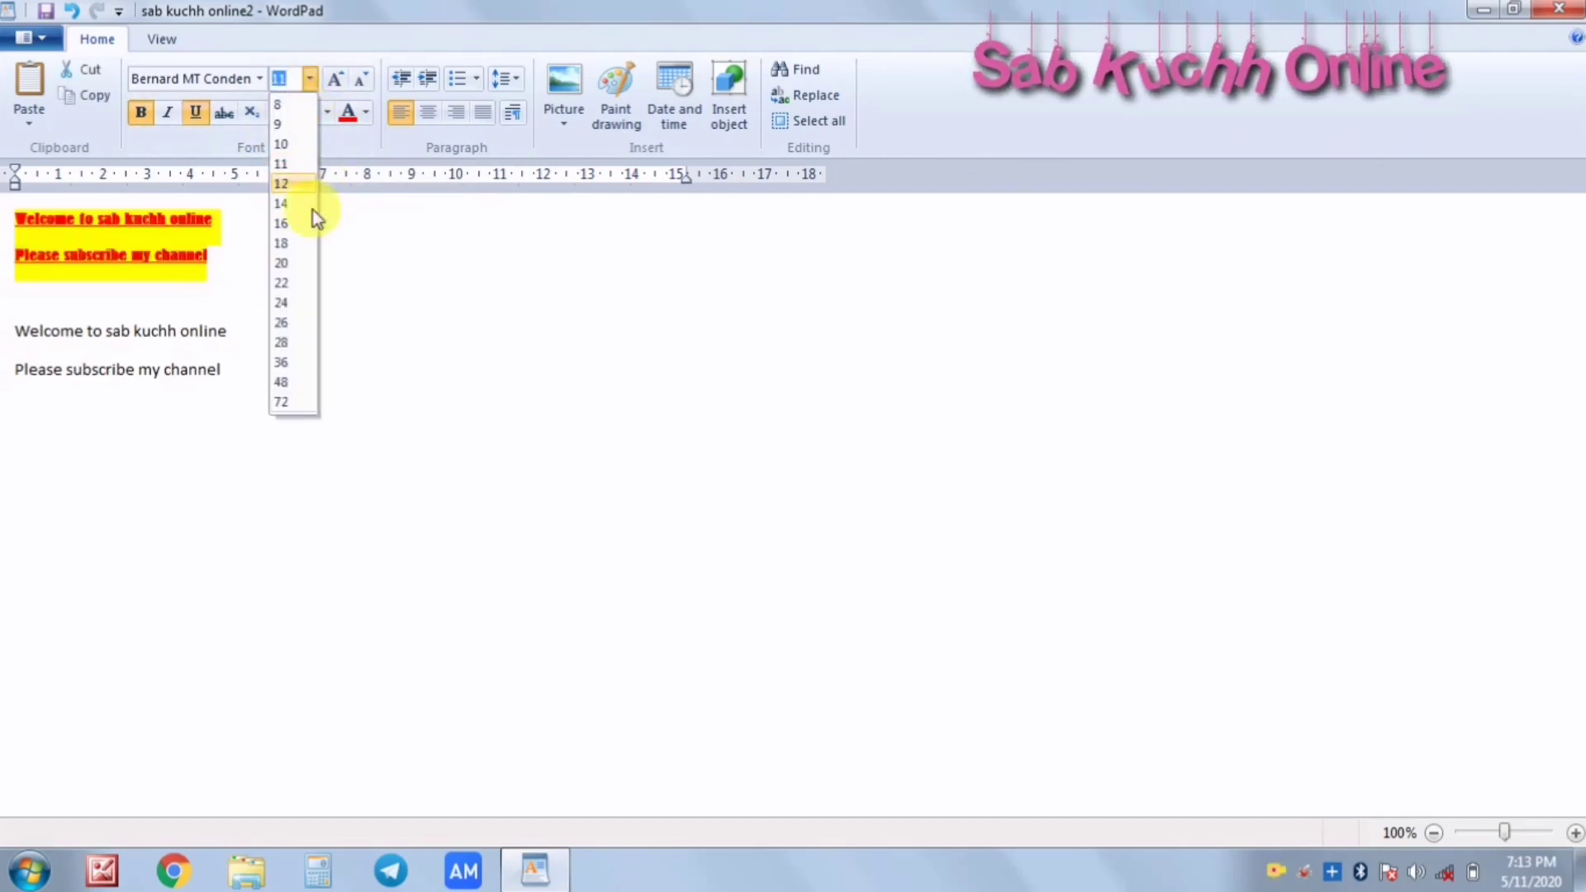
left_click(291, 339)
left_click(608, 287)
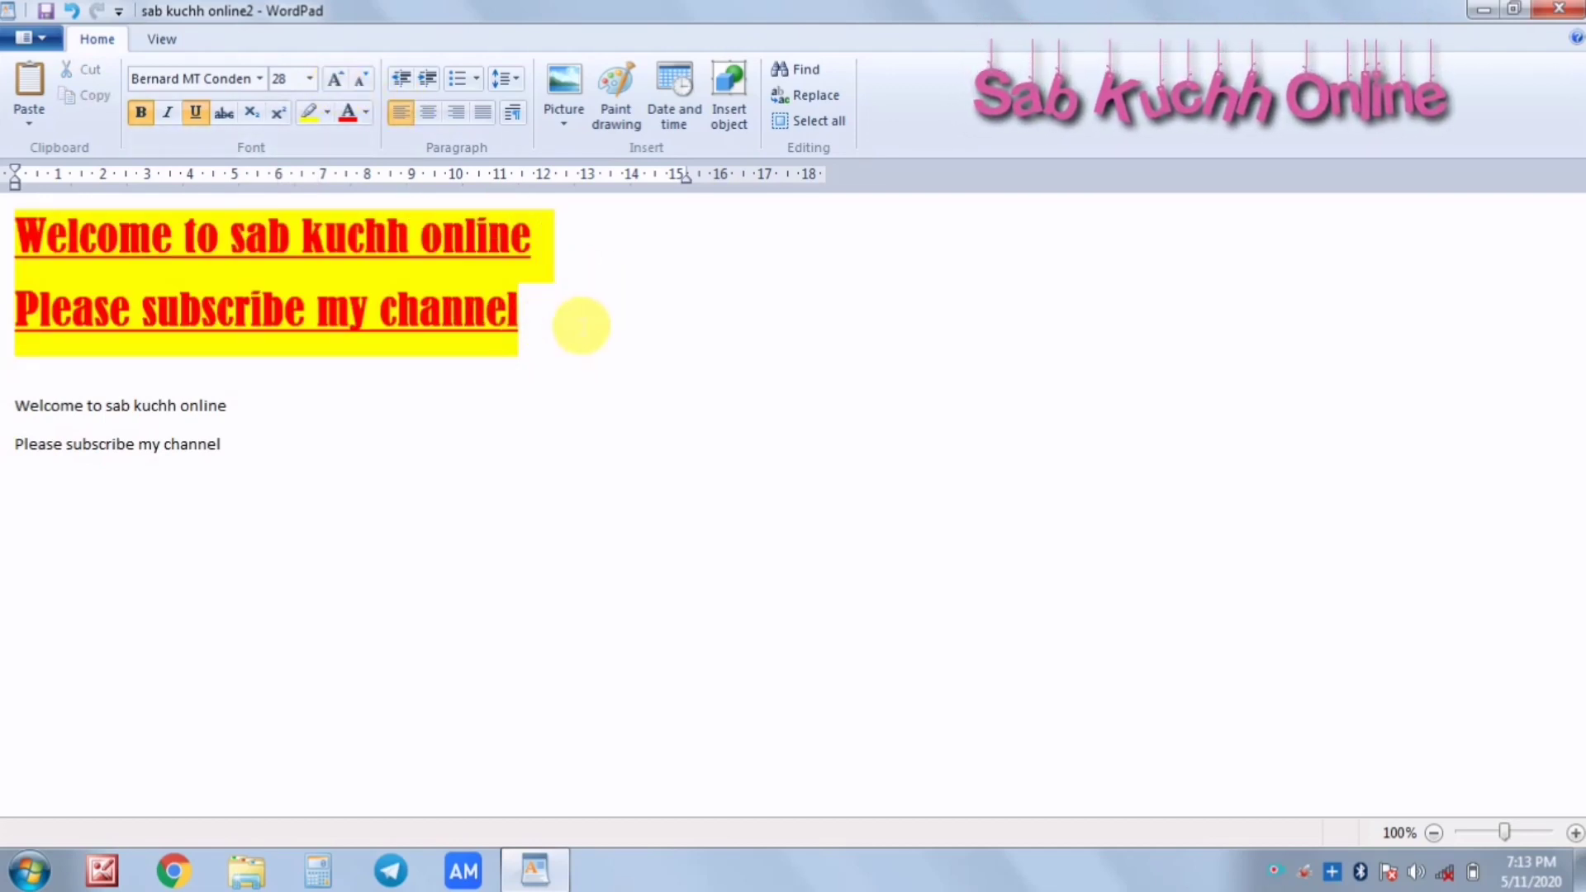
left_click_drag(577, 326, 4, 198)
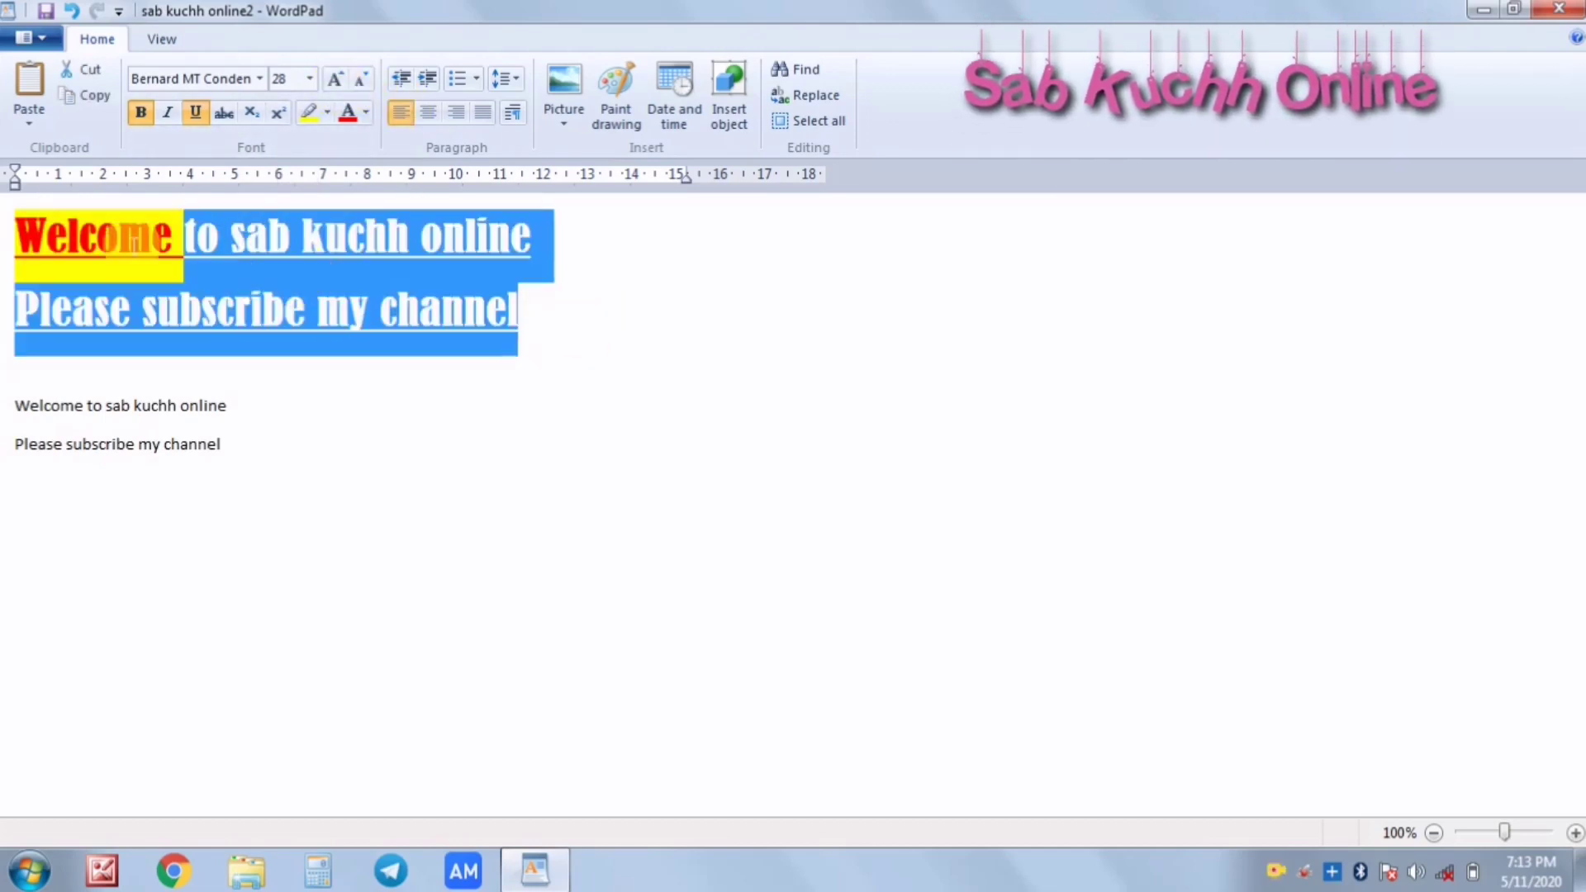
left_click(336, 78)
left_click(335, 78)
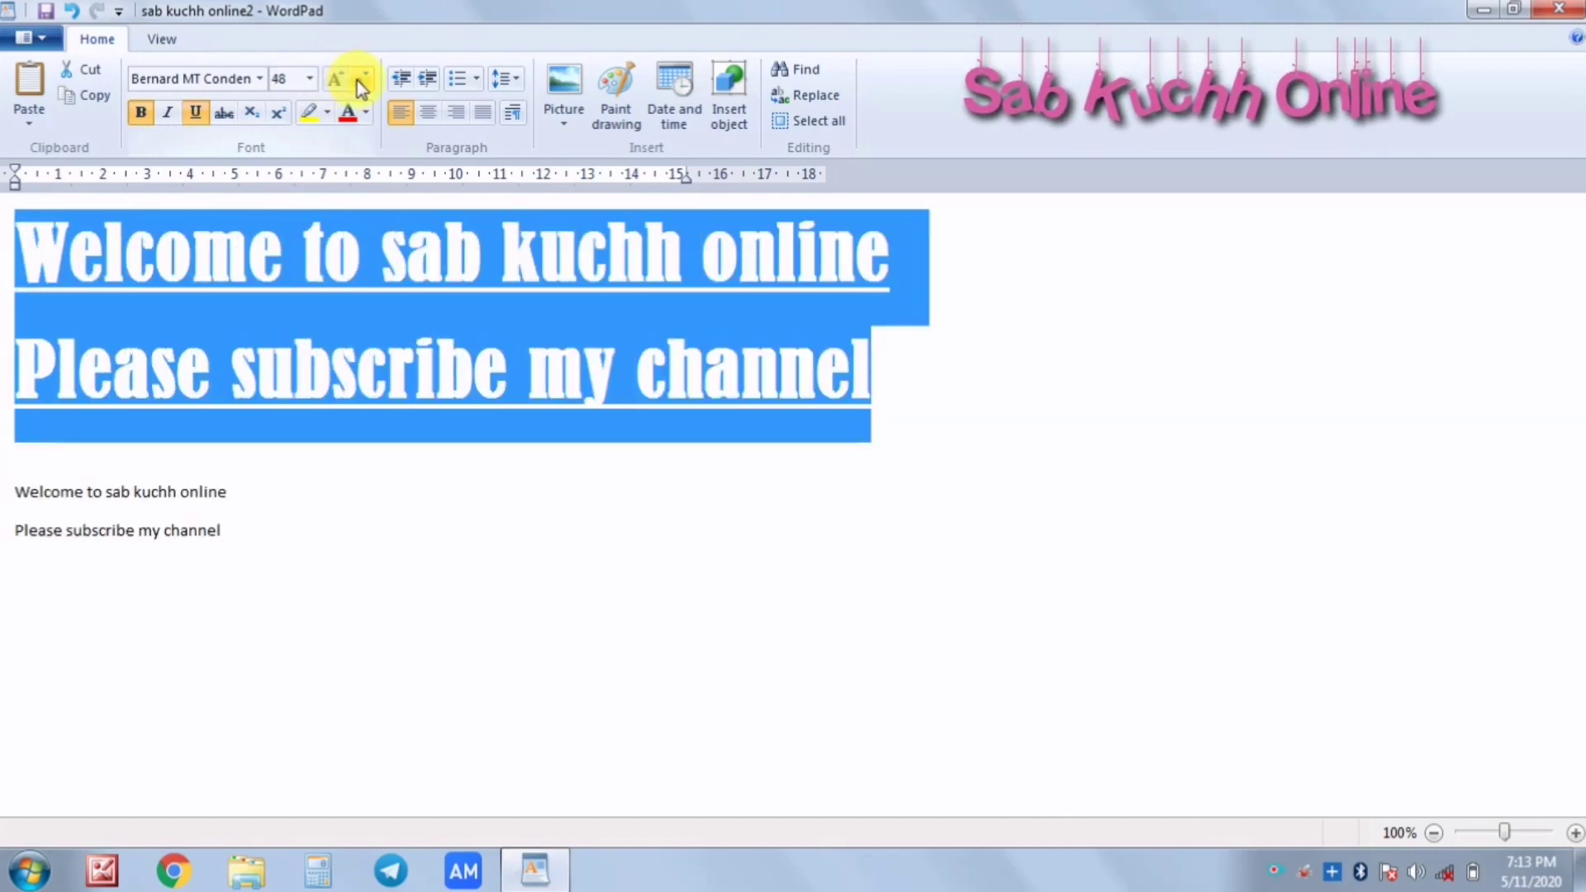
left_click(360, 82)
left_click(360, 82)
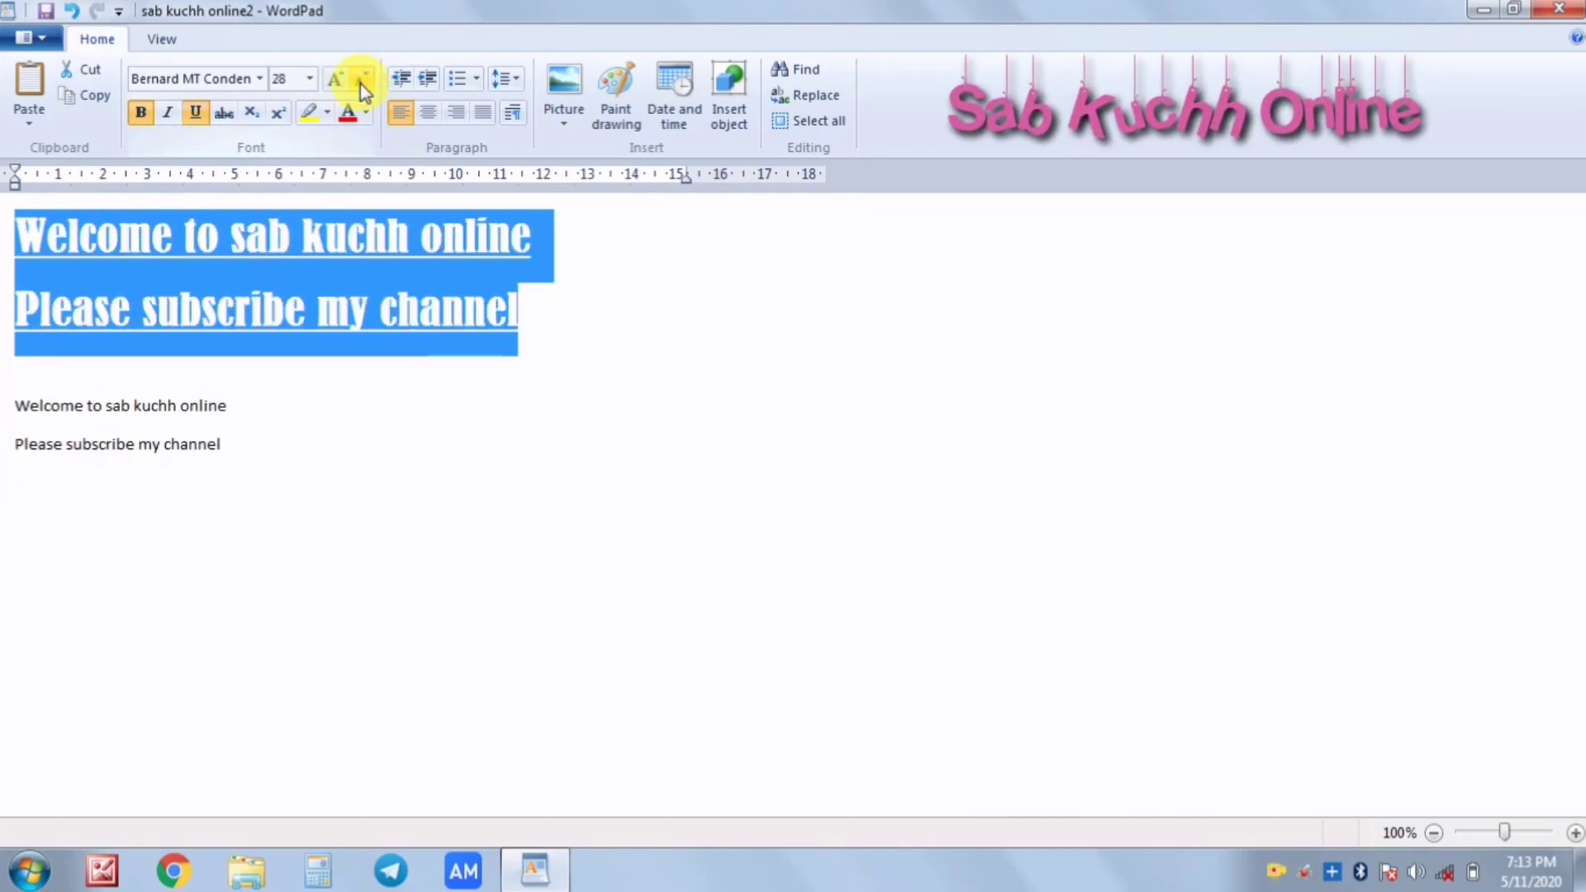
Step: Indent the headings several steps to the right, then bring them back to the left margin
left_click(422, 88)
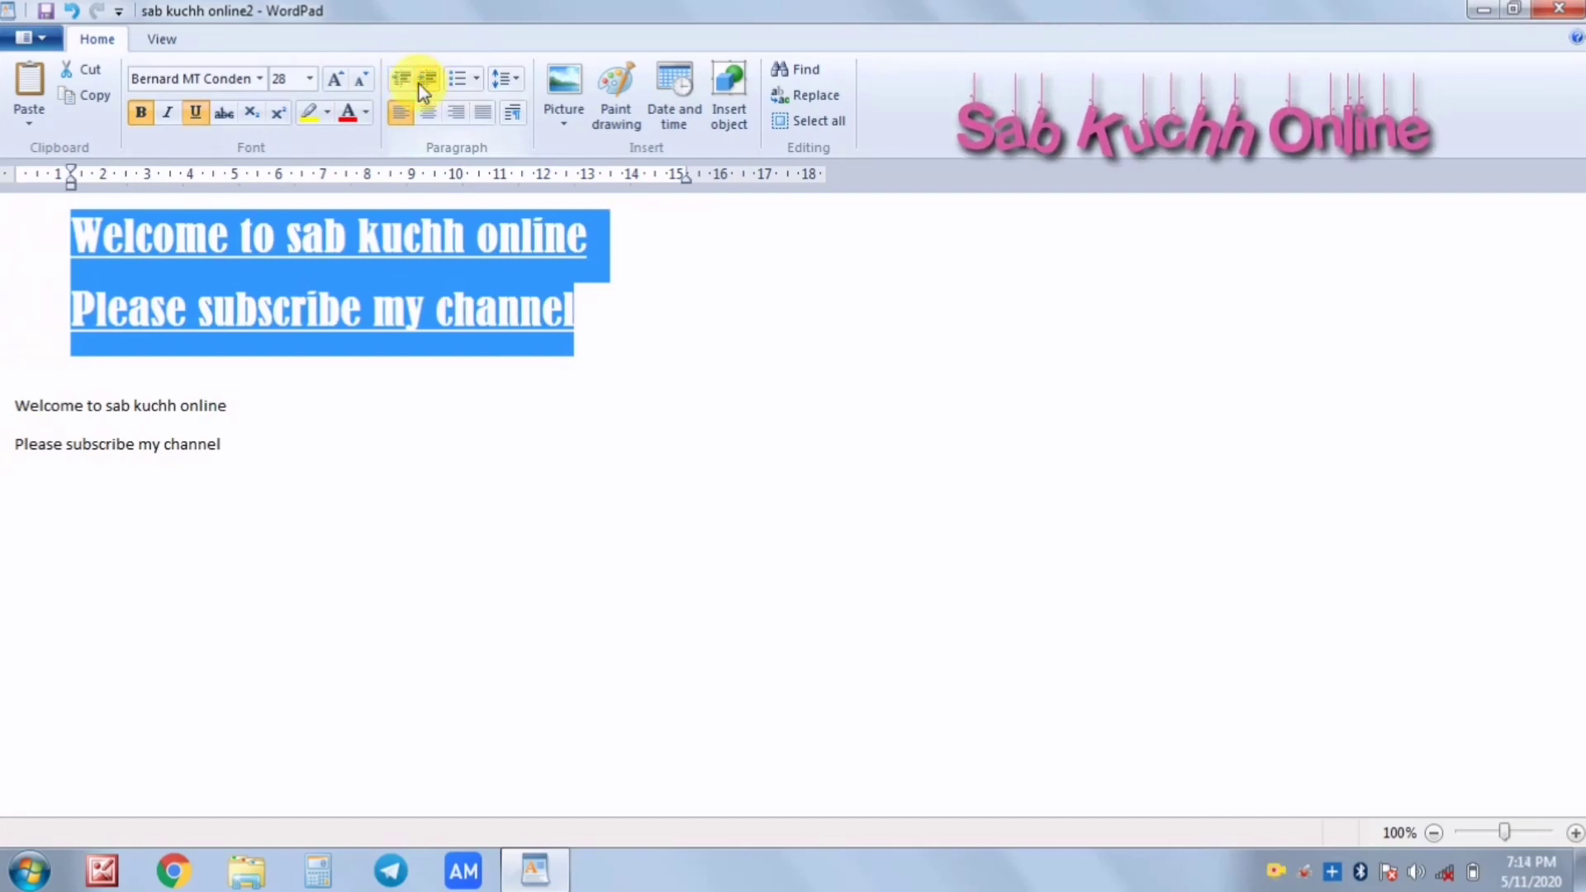
left_click(429, 82)
left_click(429, 82)
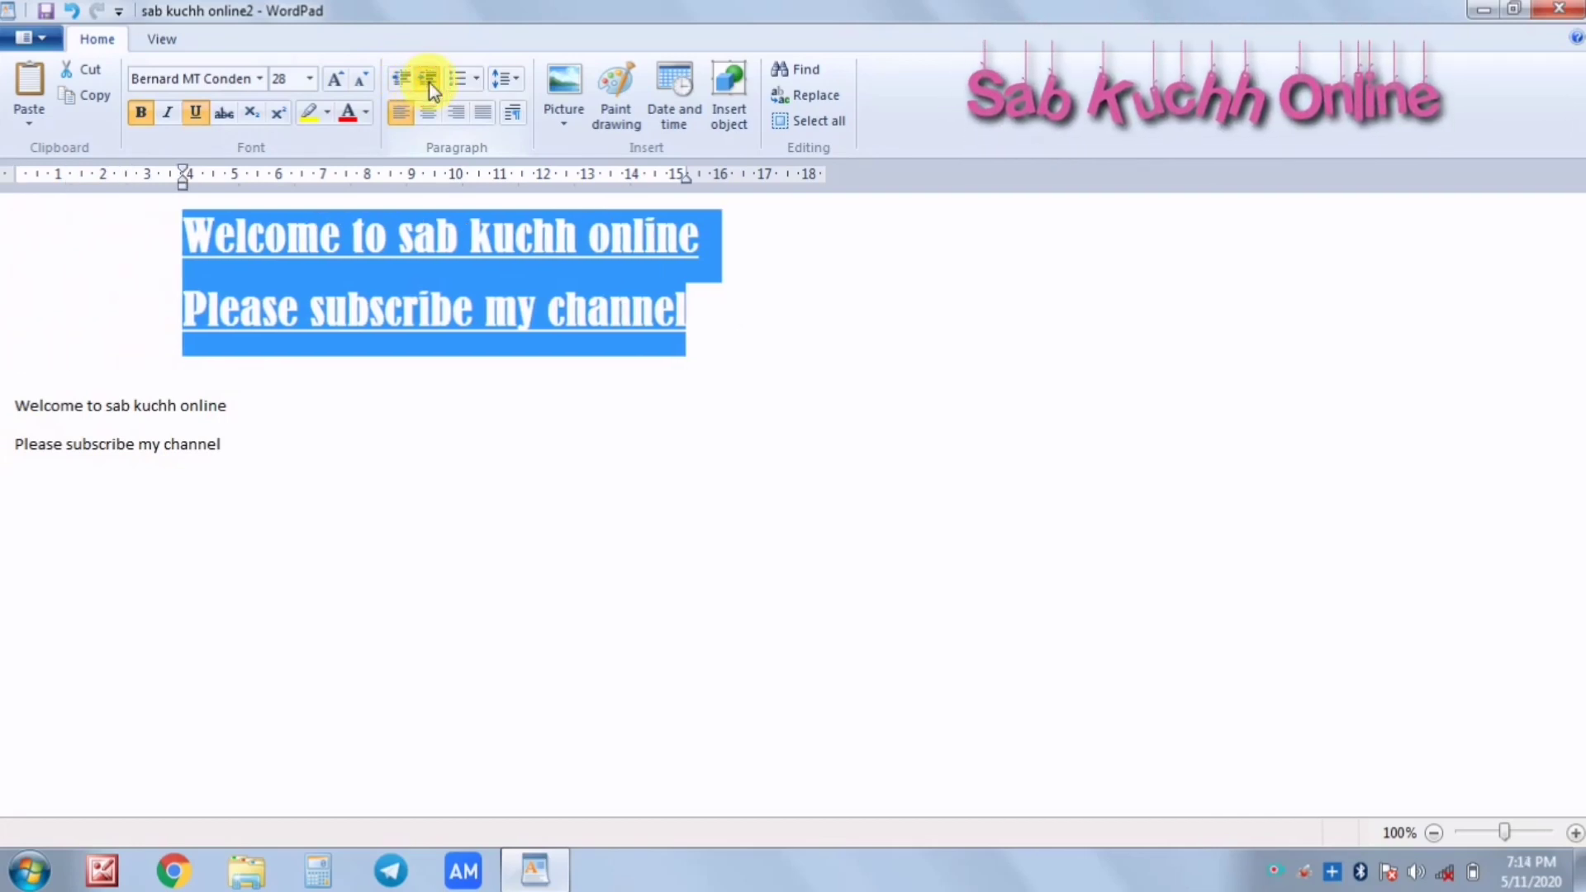
left_click(429, 82)
left_click(429, 82)
left_click(429, 82)
left_click(429, 82)
left_click(429, 82)
left_click(429, 82)
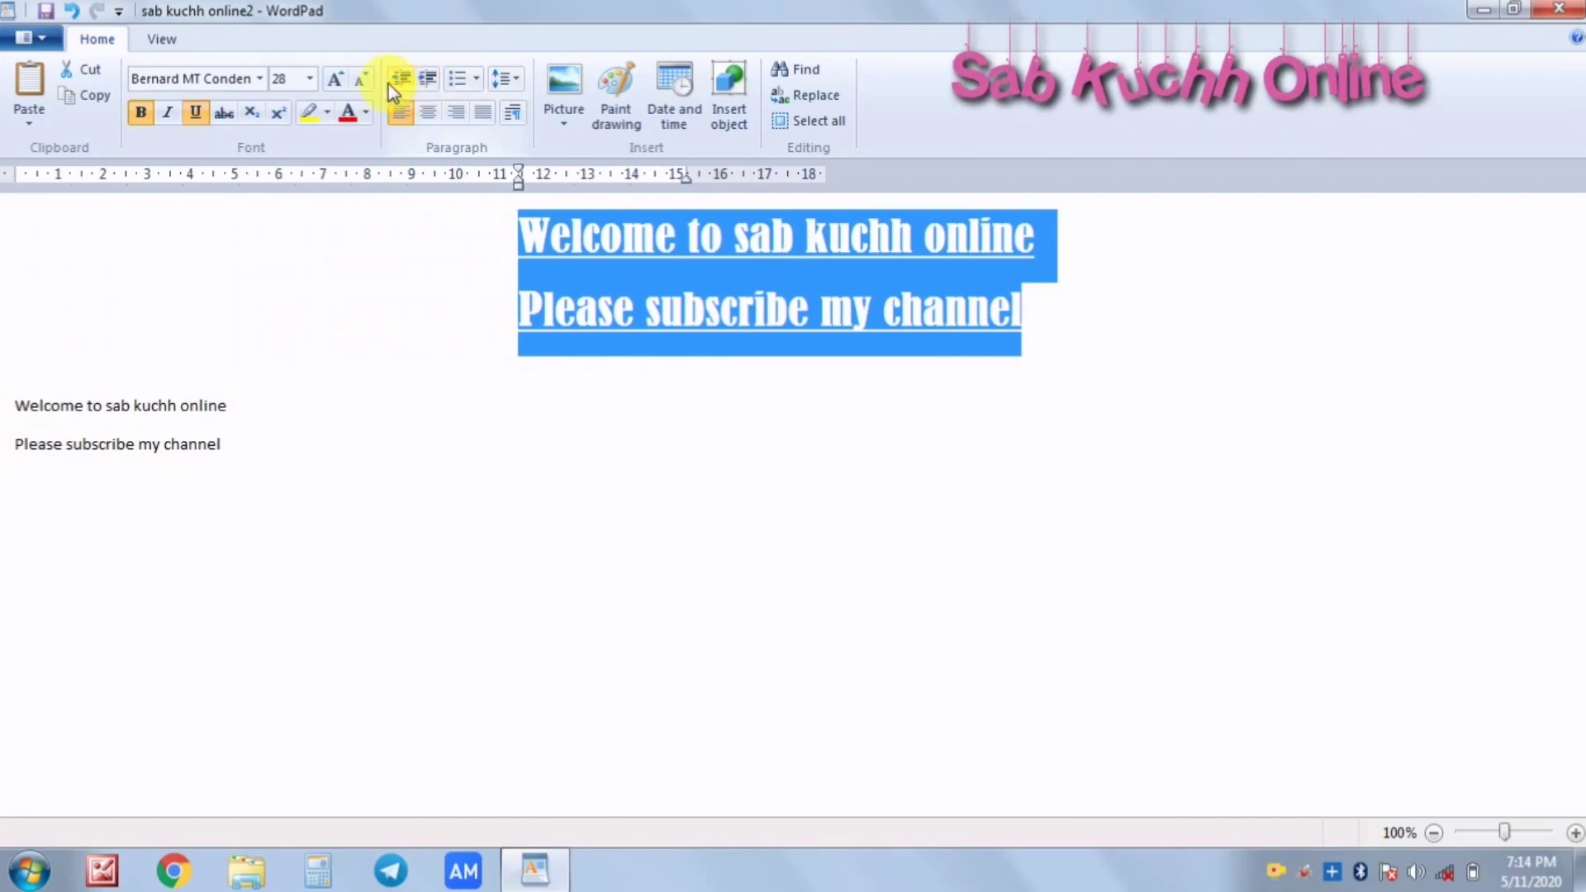
left_click(401, 79)
left_click(402, 79)
left_click(402, 79)
left_click(402, 81)
left_click(402, 81)
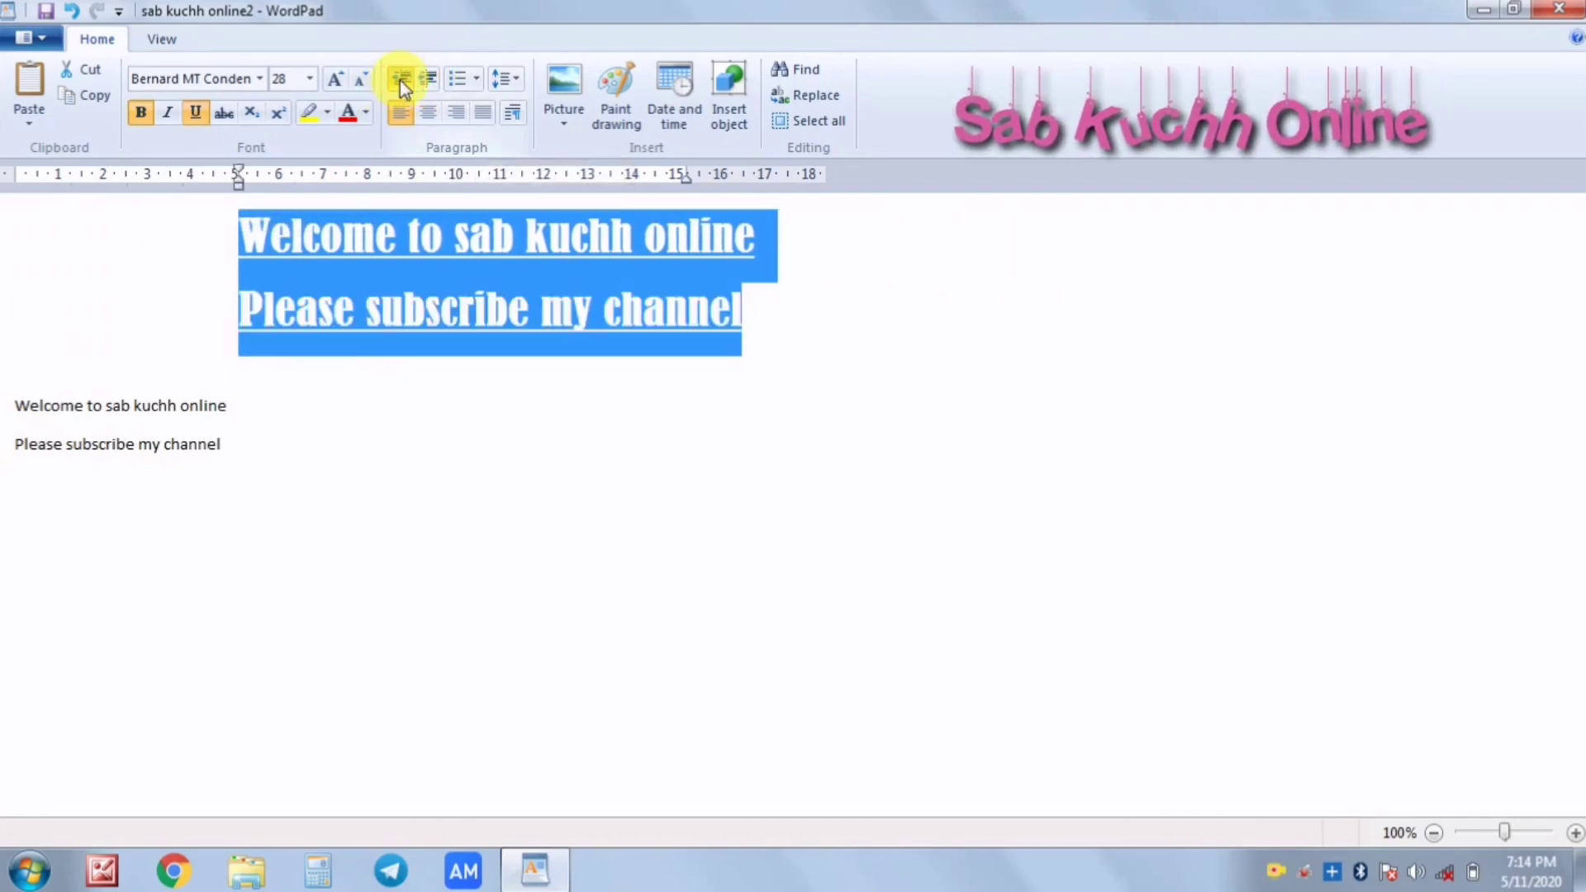
left_click(402, 81)
left_click(401, 81)
left_click(401, 81)
left_click(402, 81)
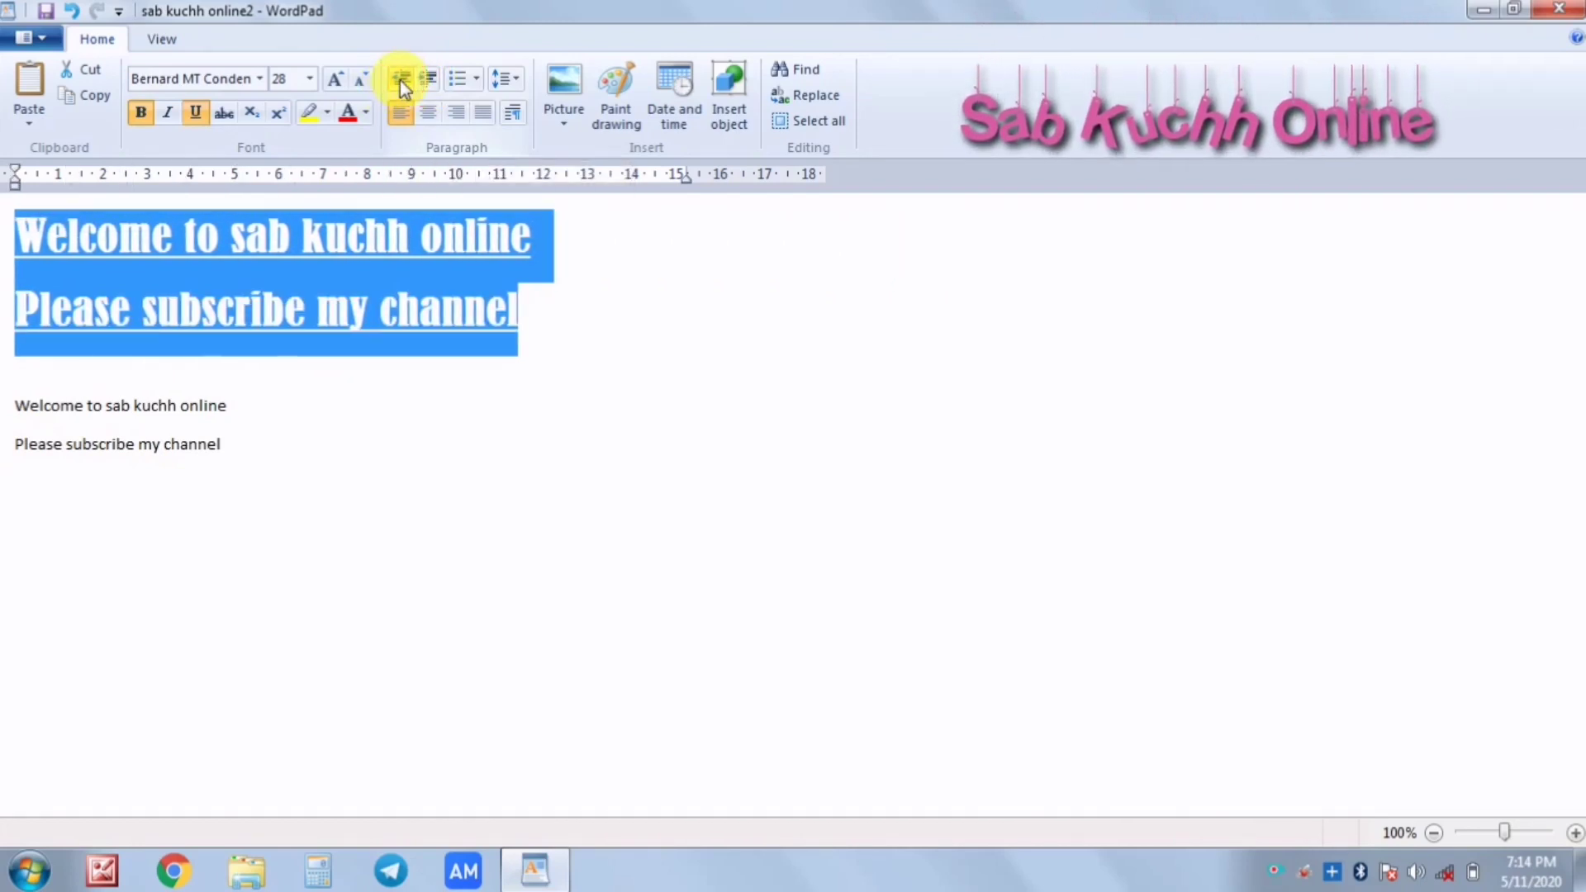
Step: Format the headings as an uppercase lettered list, A. and B
left_click(477, 79)
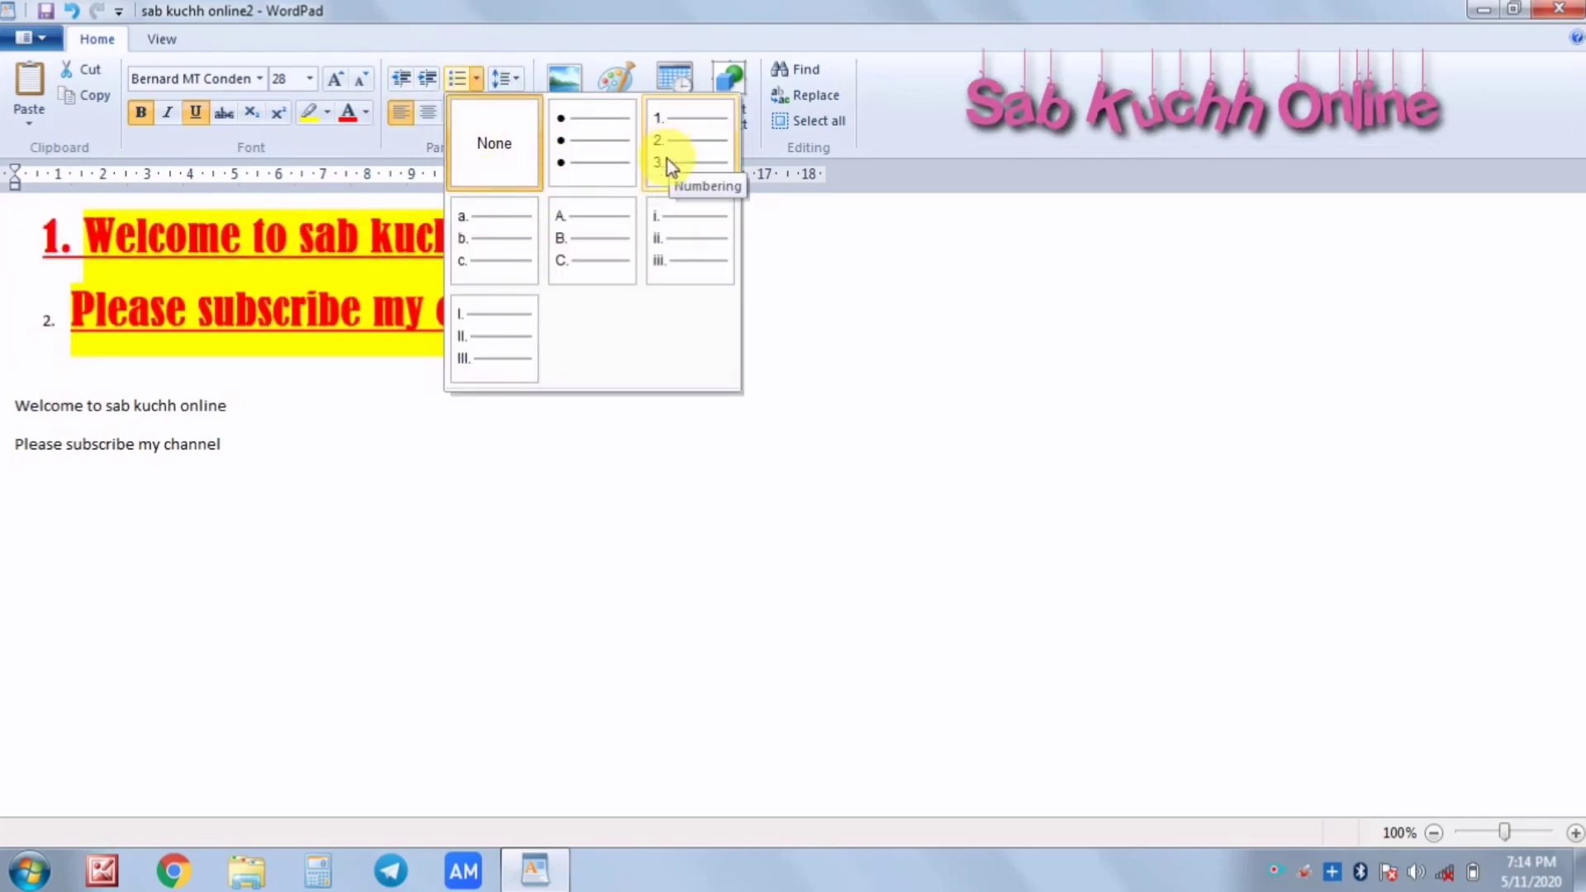
left_click(606, 272)
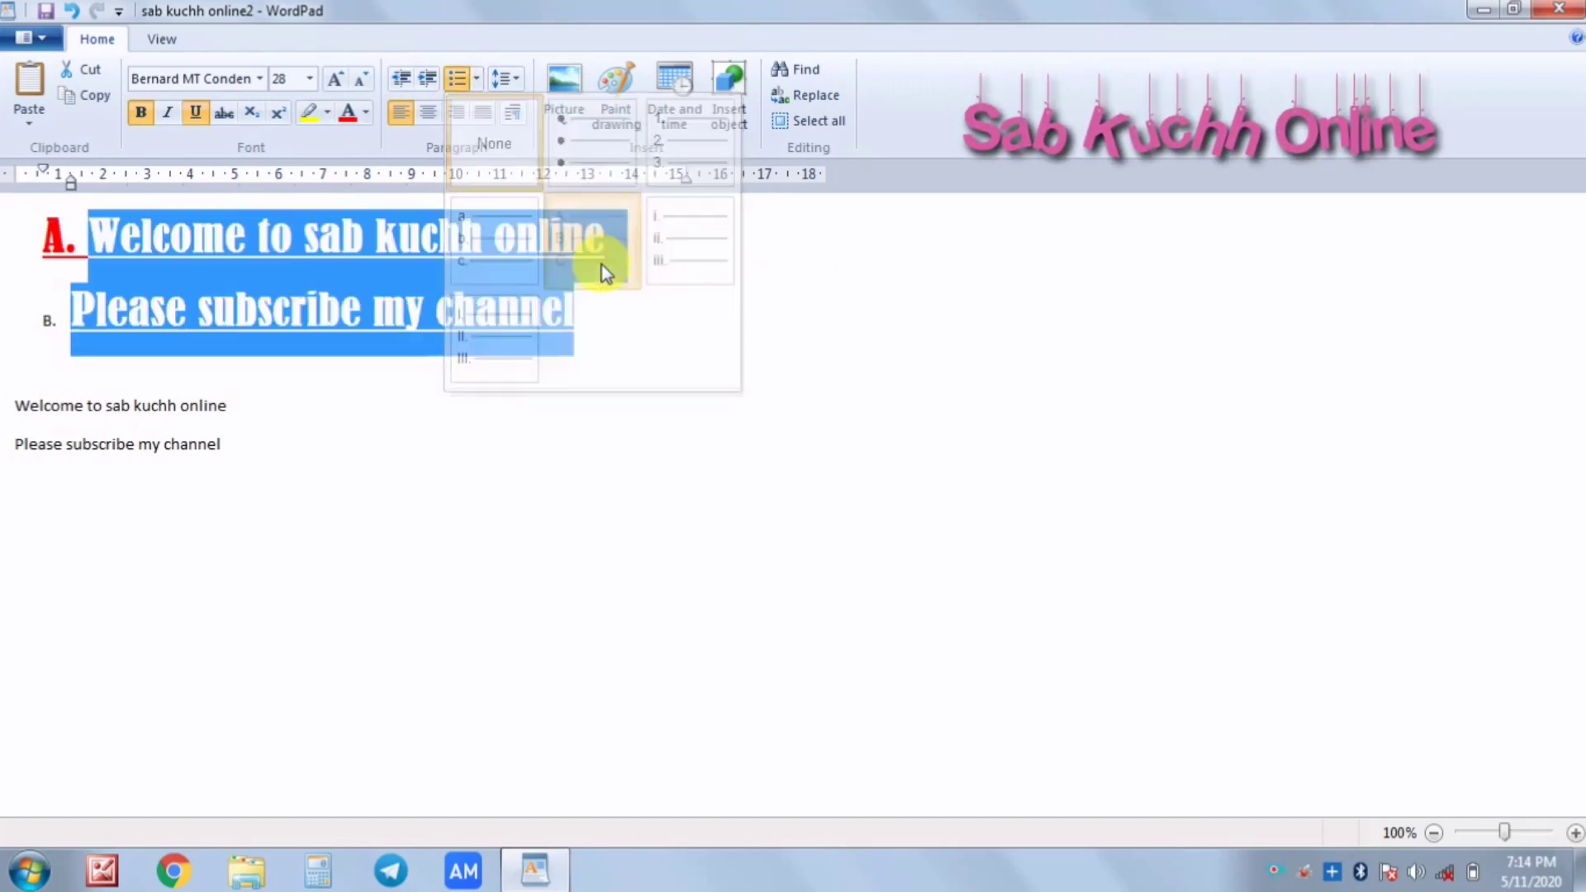
left_click(657, 340)
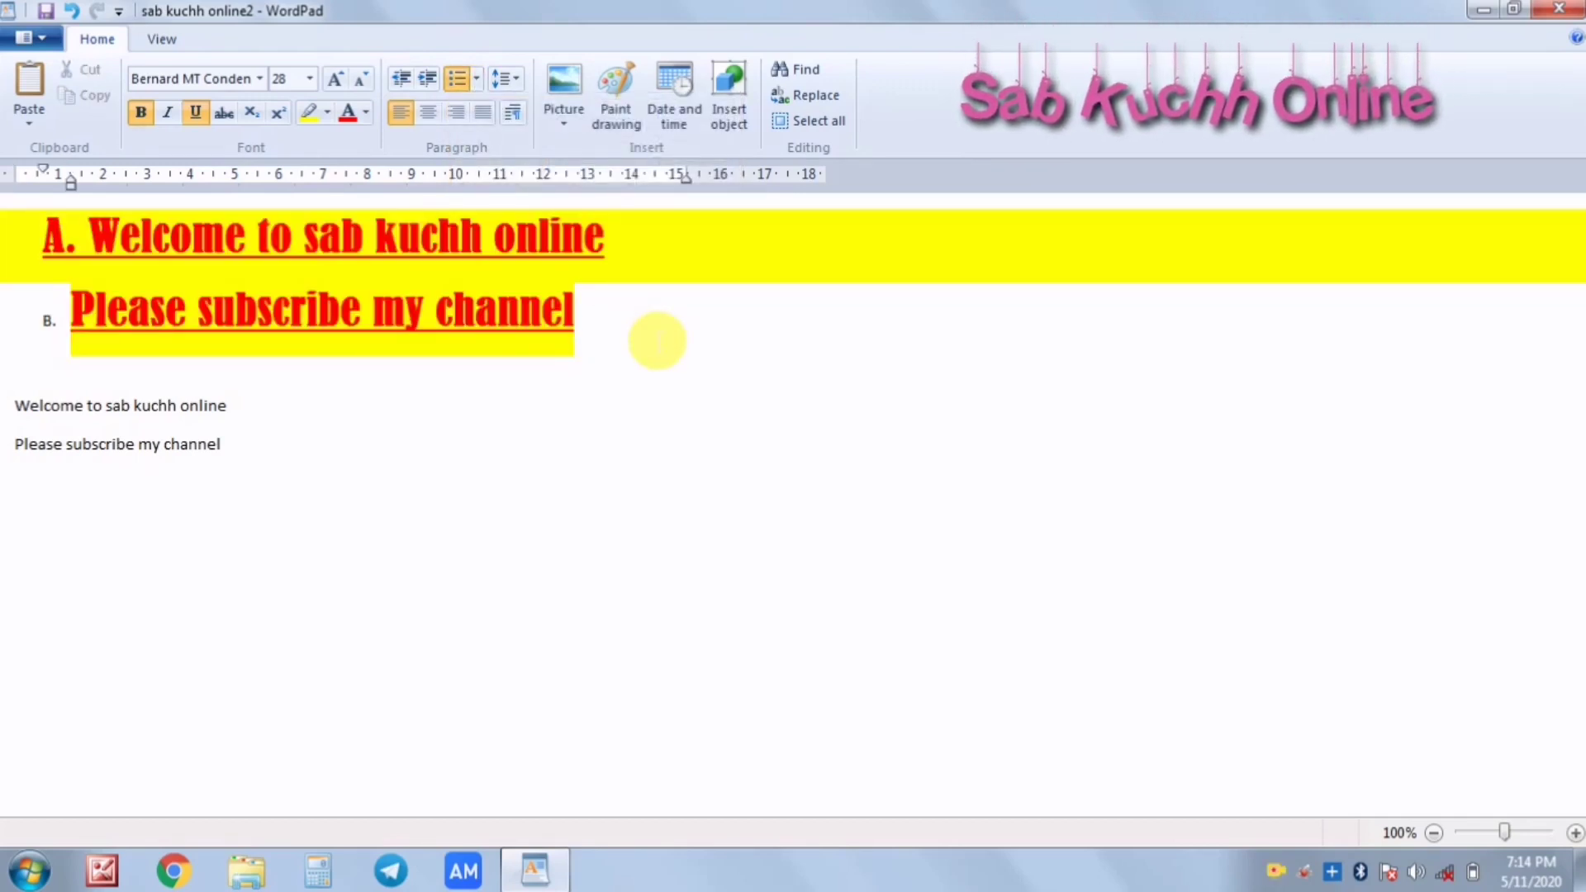
left_click_drag(657, 340, 43, 240)
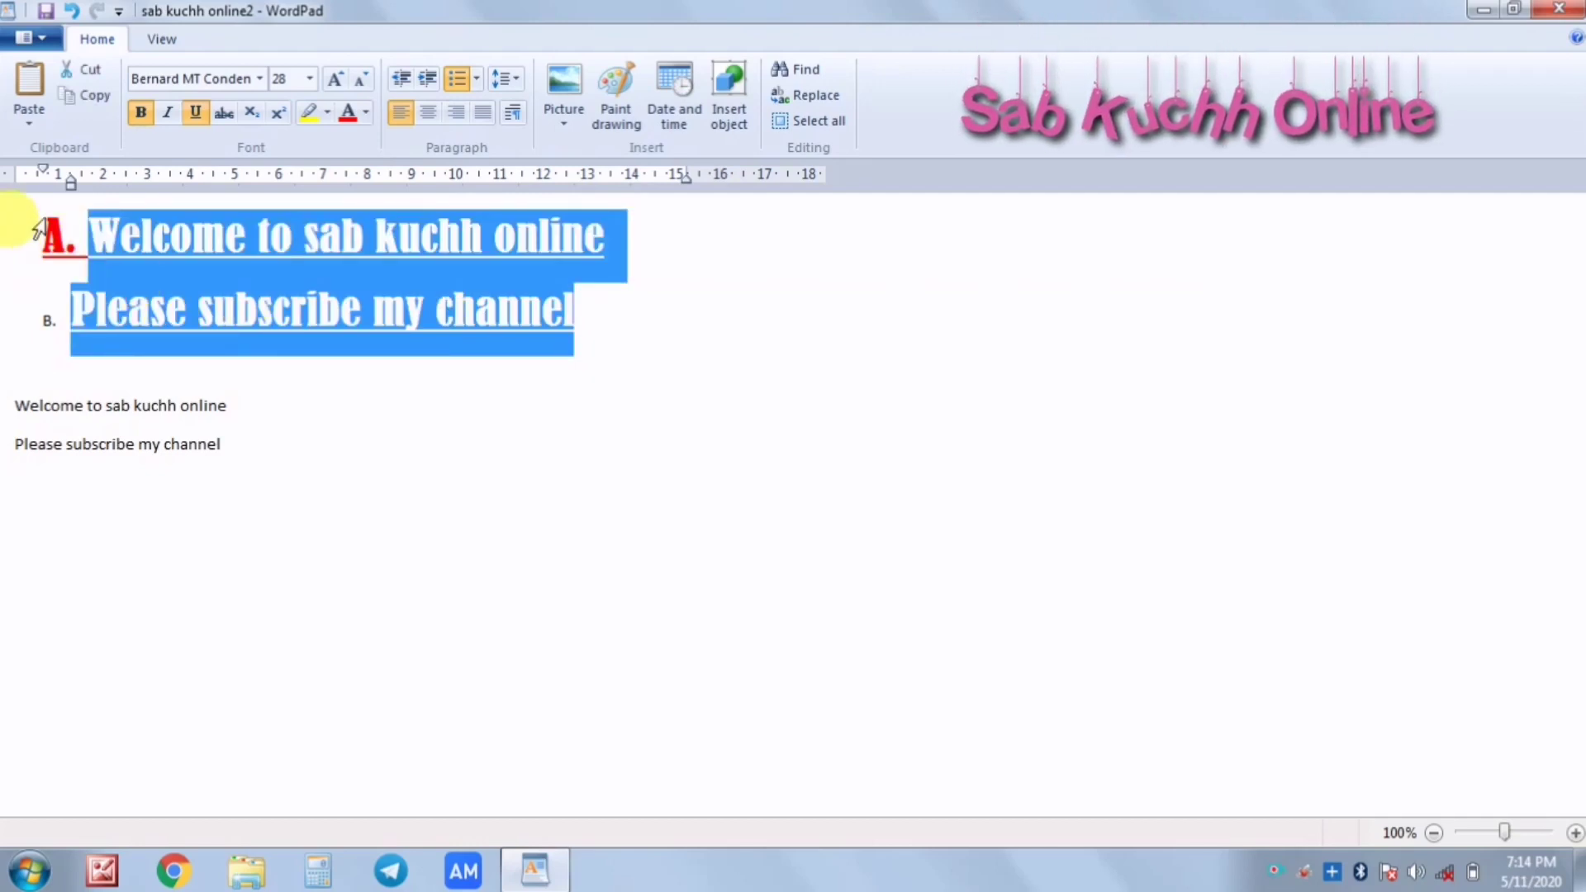
Step: Set the headings' line spacing to 1.0, then widen it to 1.5
left_click(518, 82)
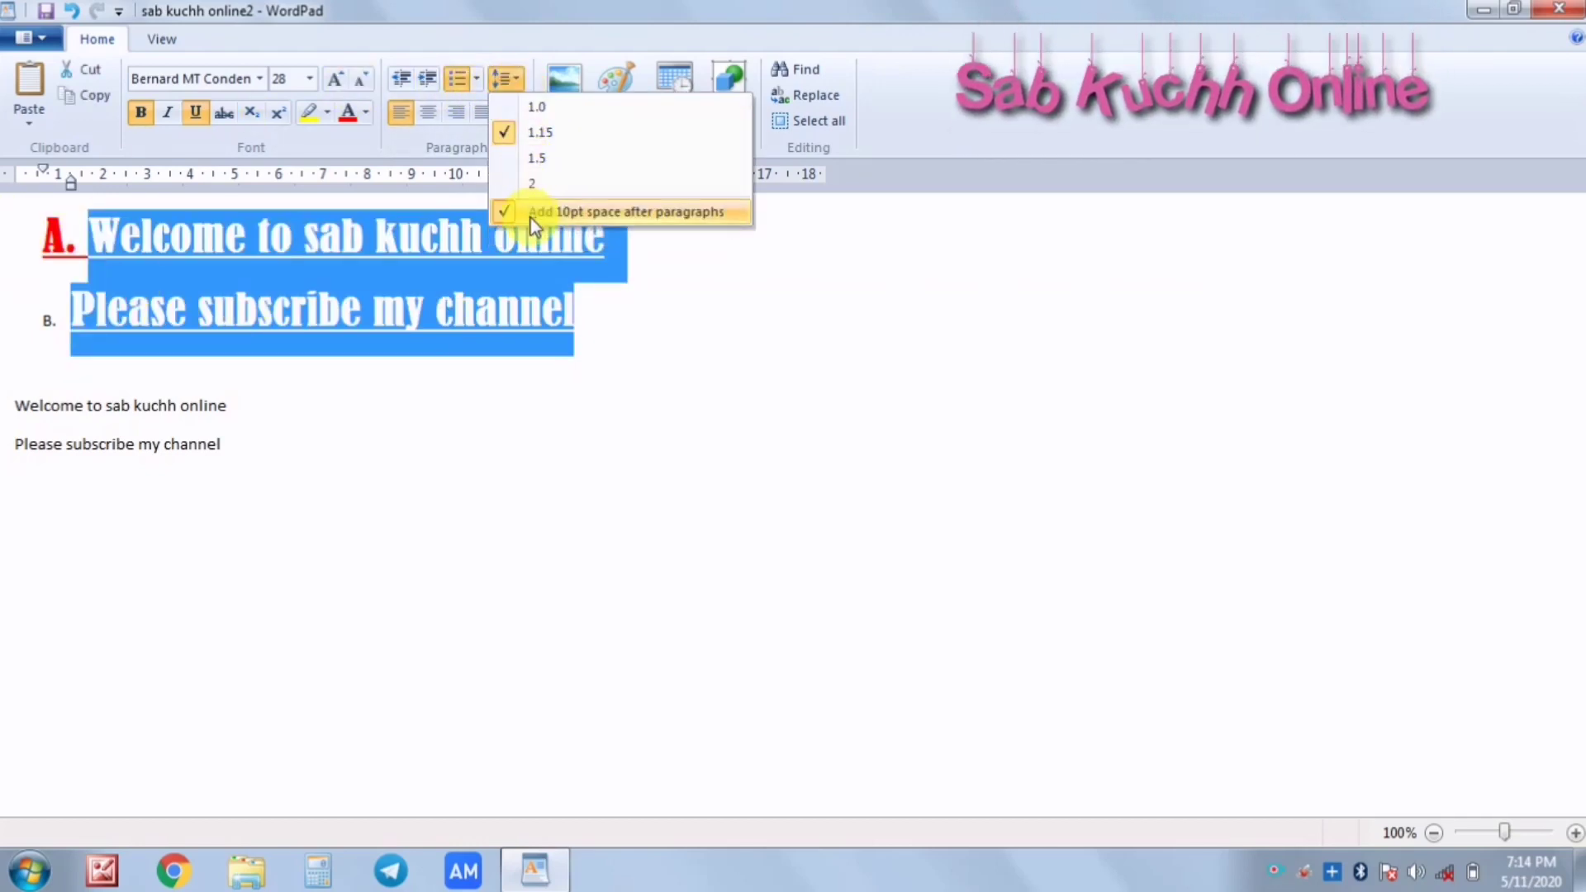
left_click(519, 111)
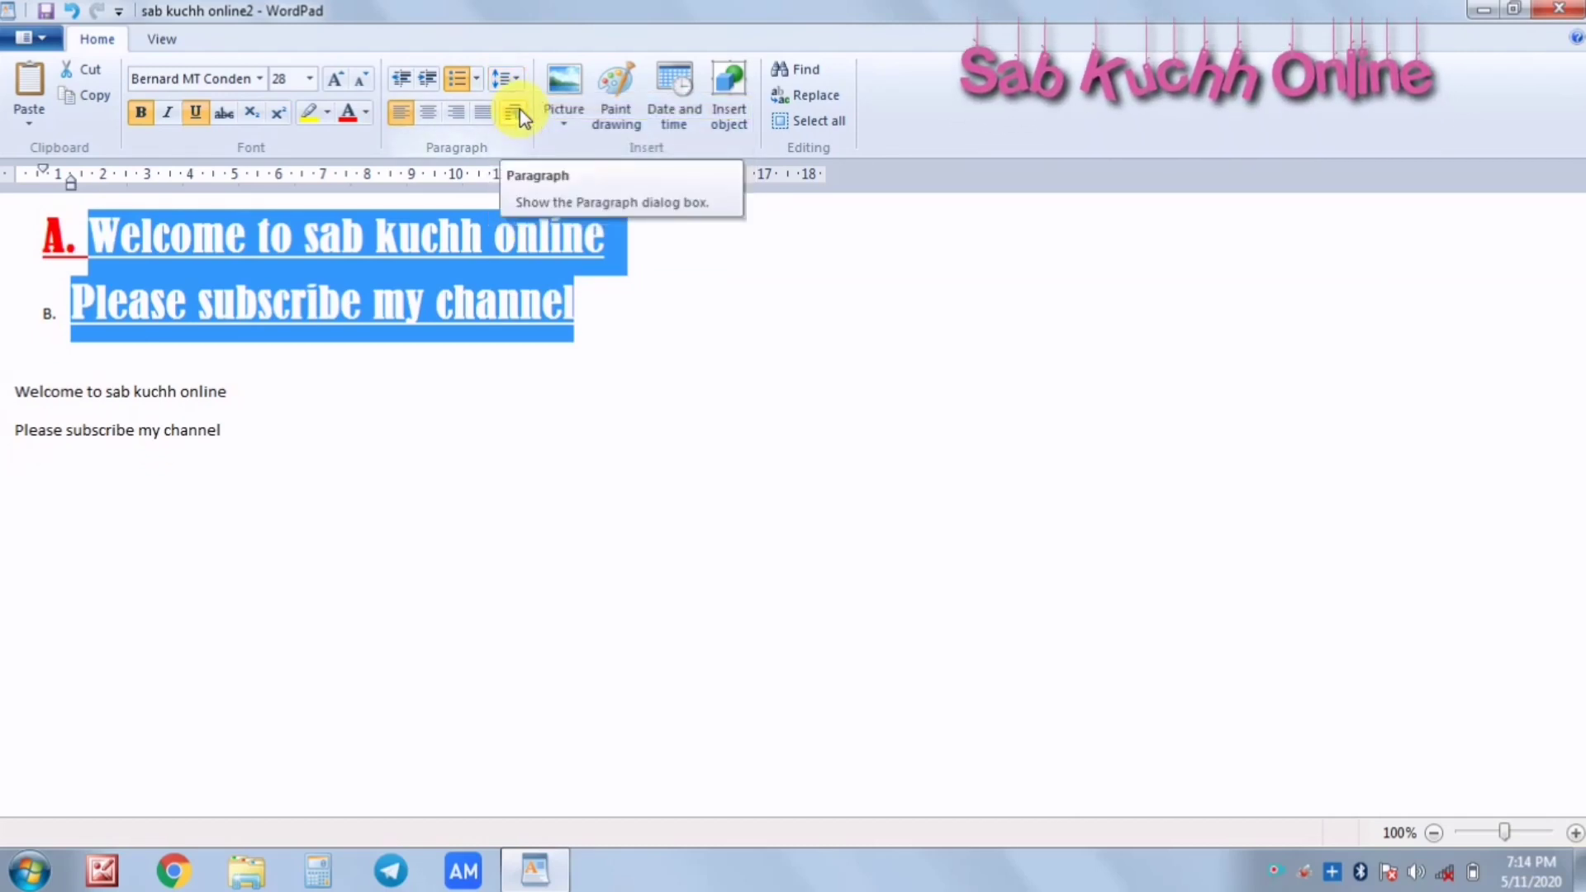
left_click(512, 81)
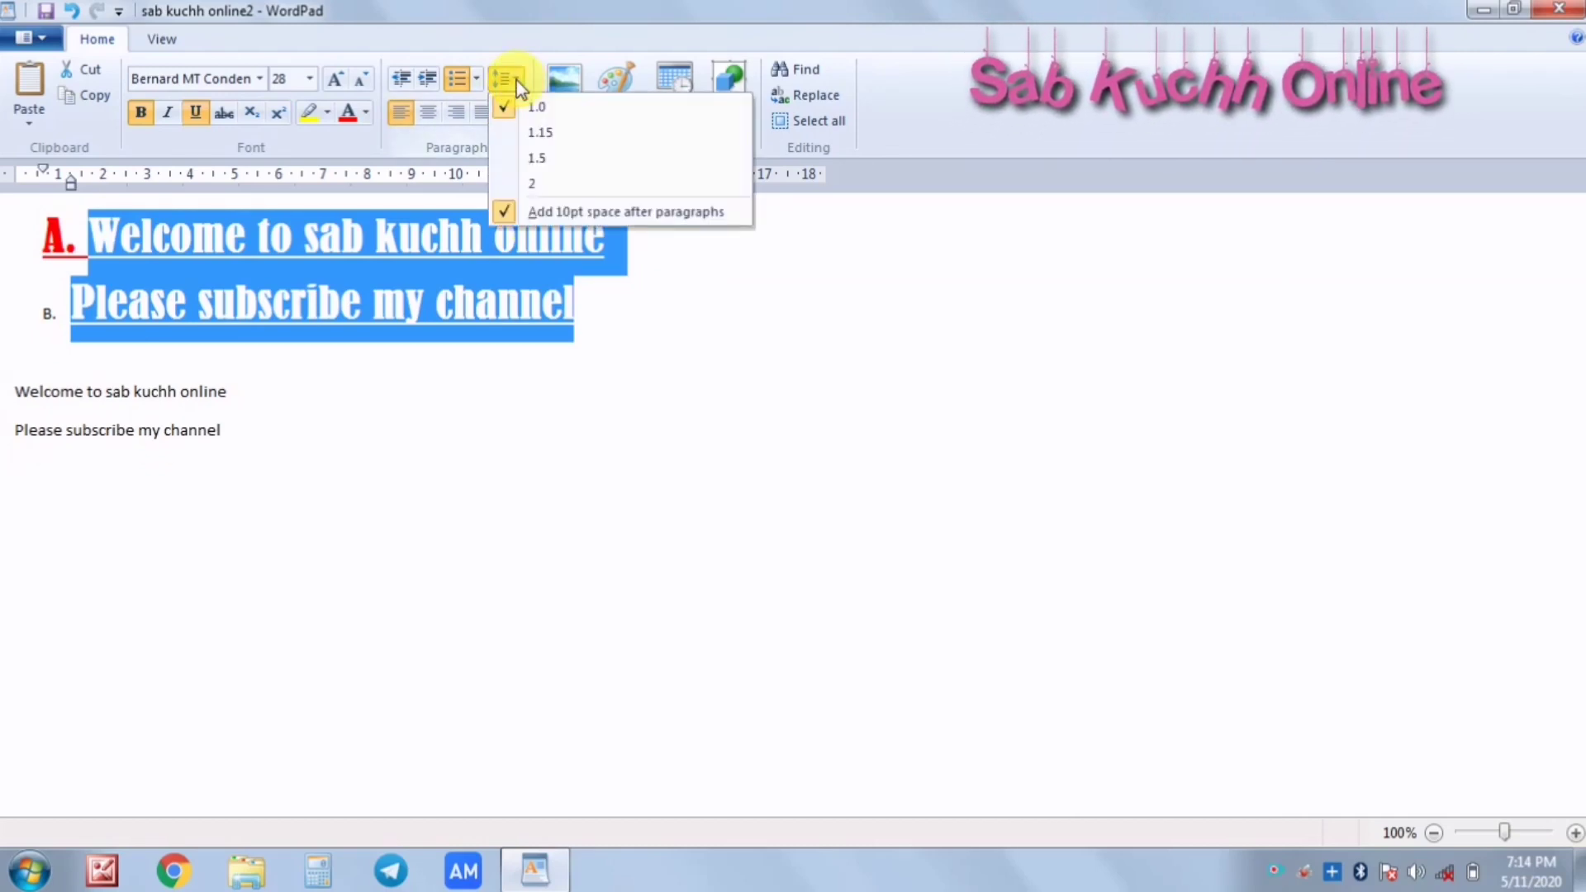
left_click(528, 190)
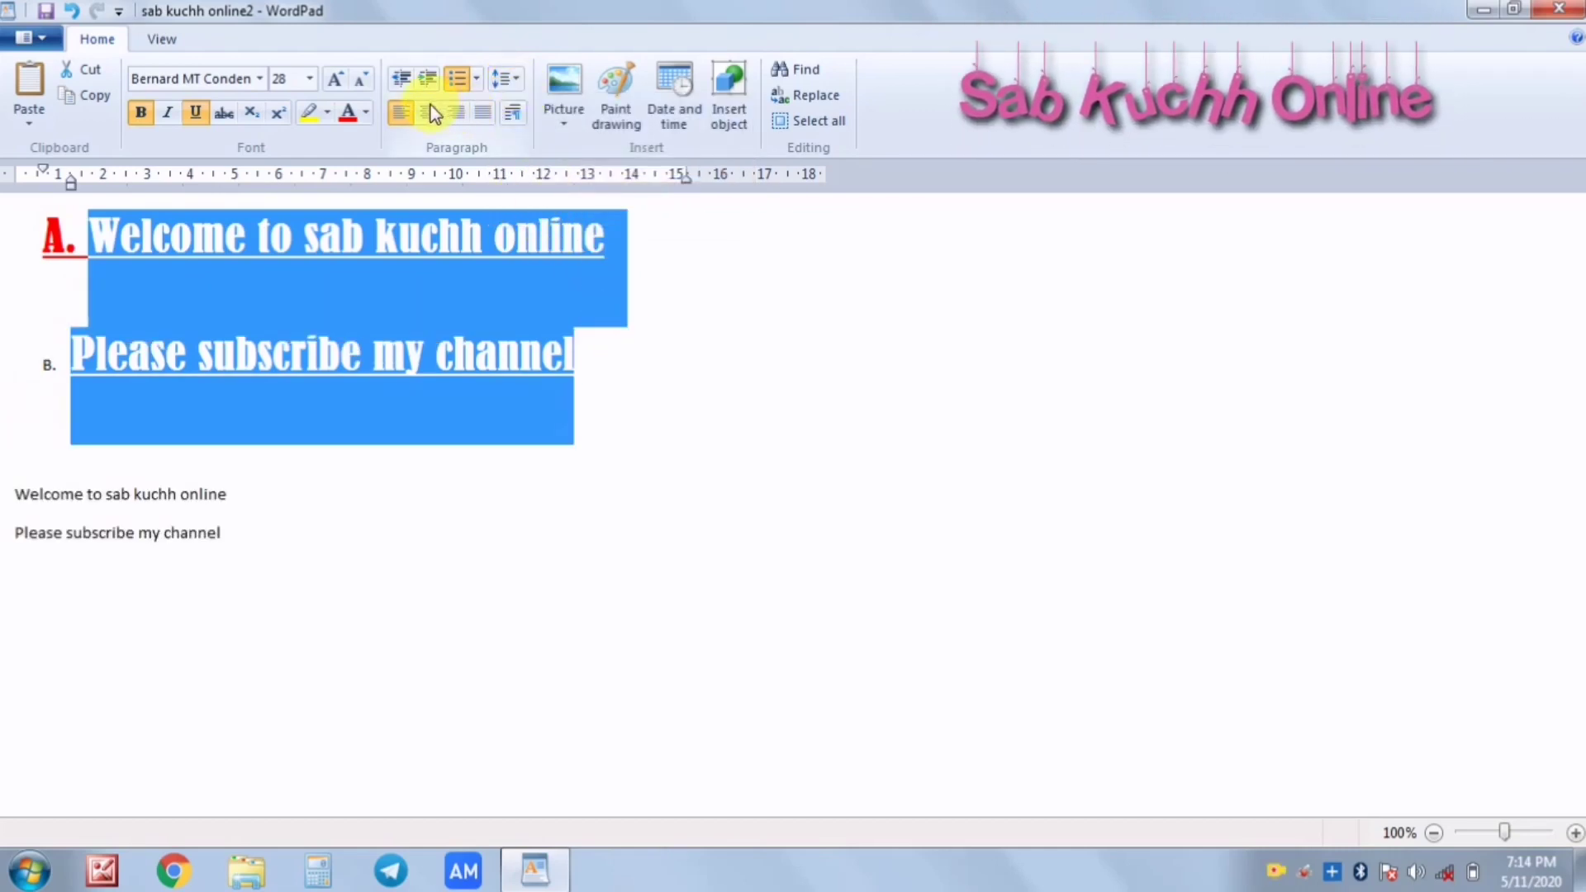
left_click(442, 277)
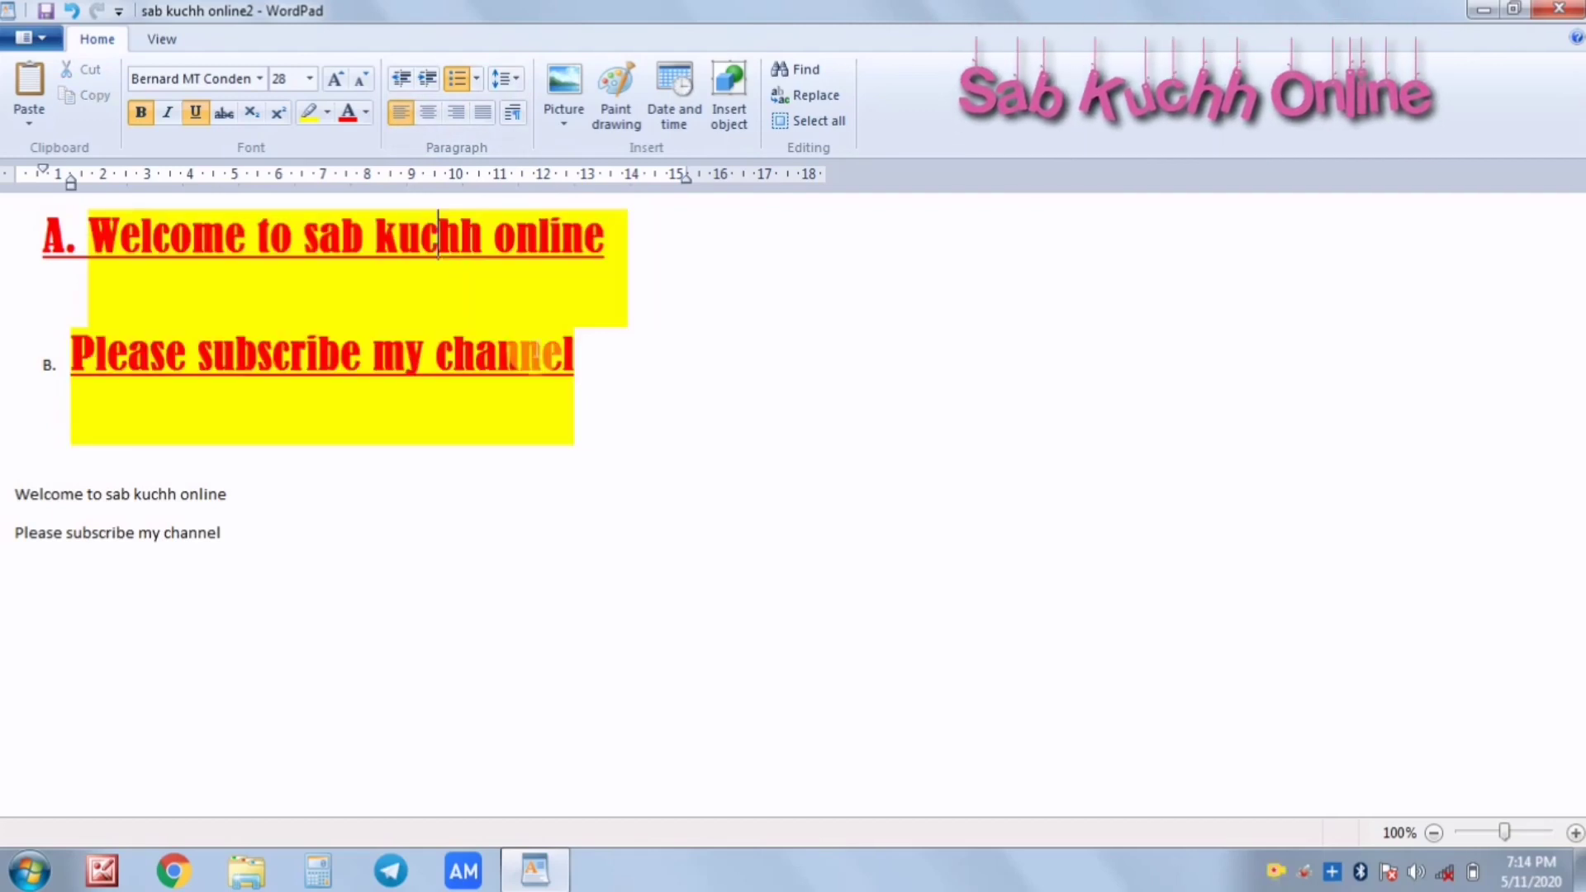
Step: Select the two plain text lines and open their Paragraph dialog, showing 0 cm indents and 1.15 spacing
left_click_drag(608, 381, 92, 265)
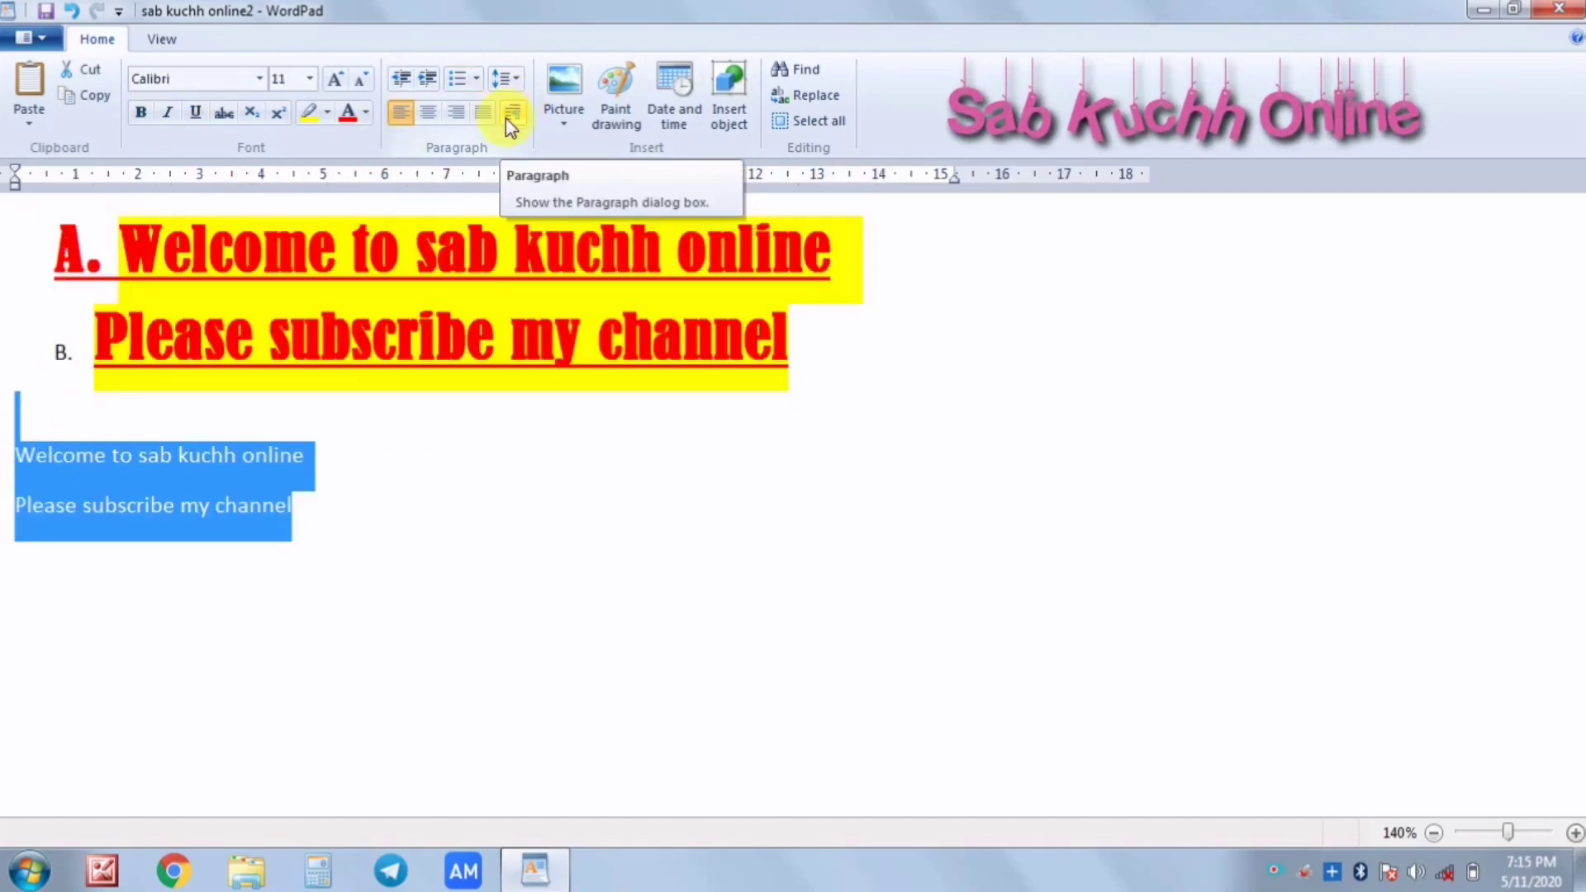
left_click(506, 117)
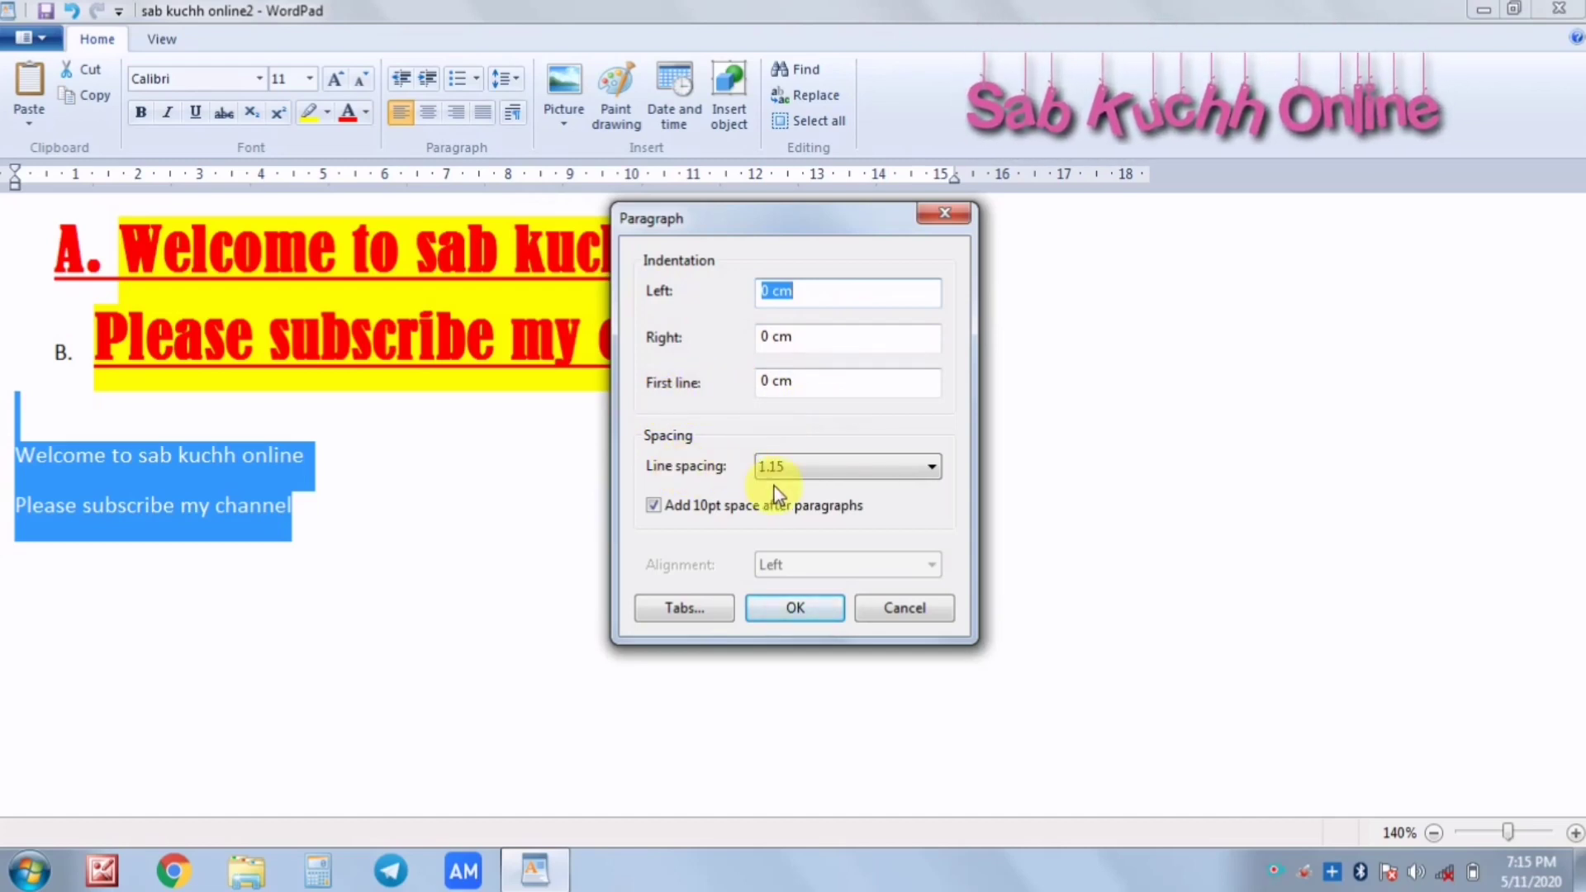
Step: Close the Paragraph dialog and deselect the two plain text lines
left_click(796, 612)
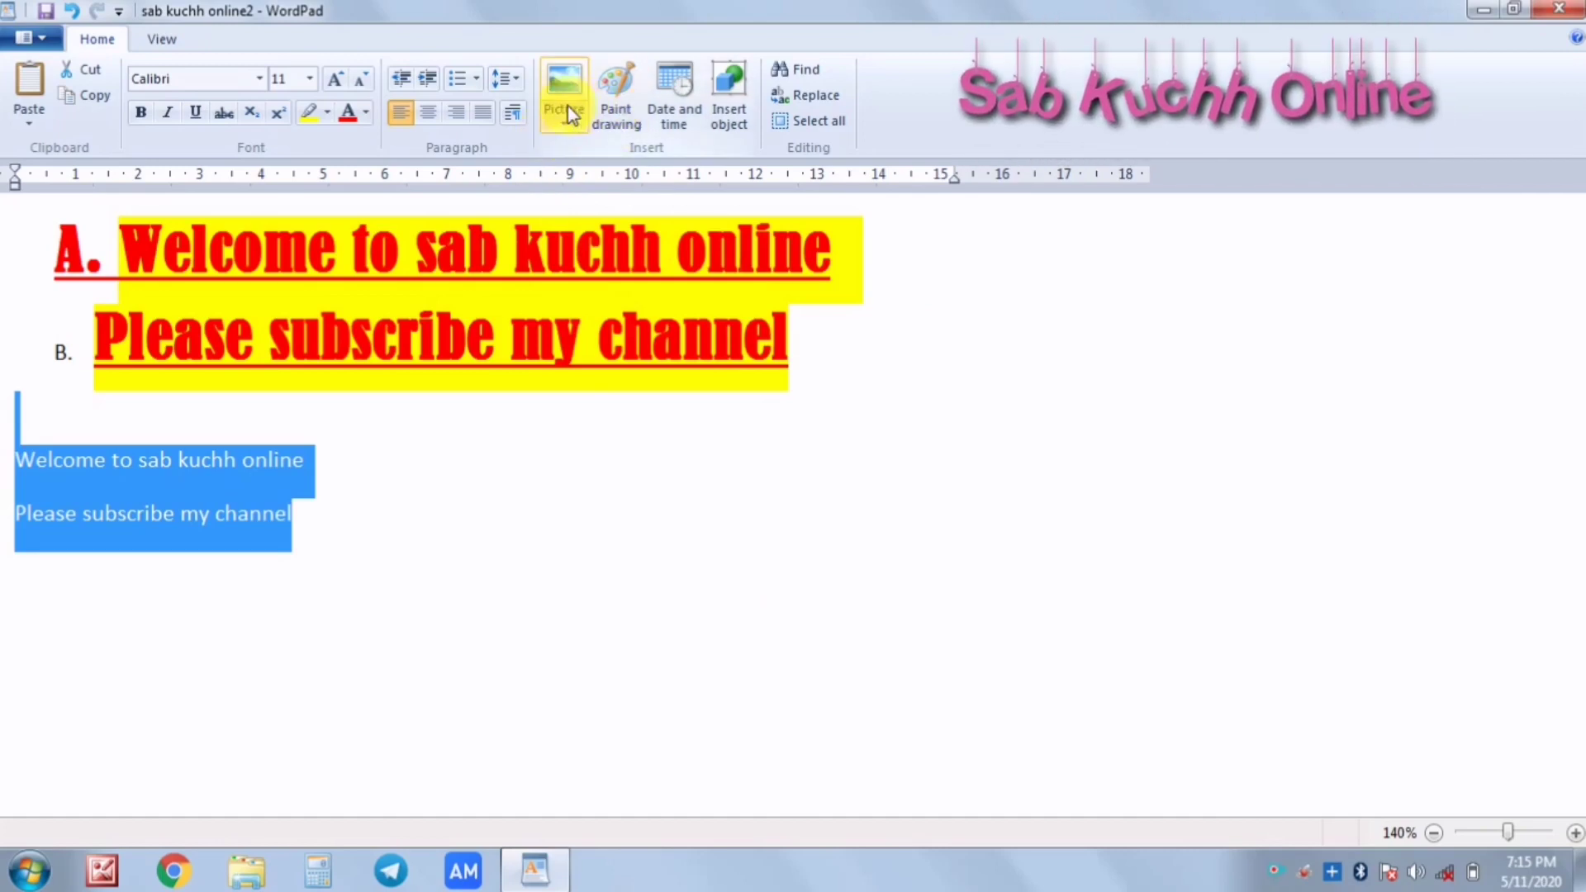
left_click(565, 121)
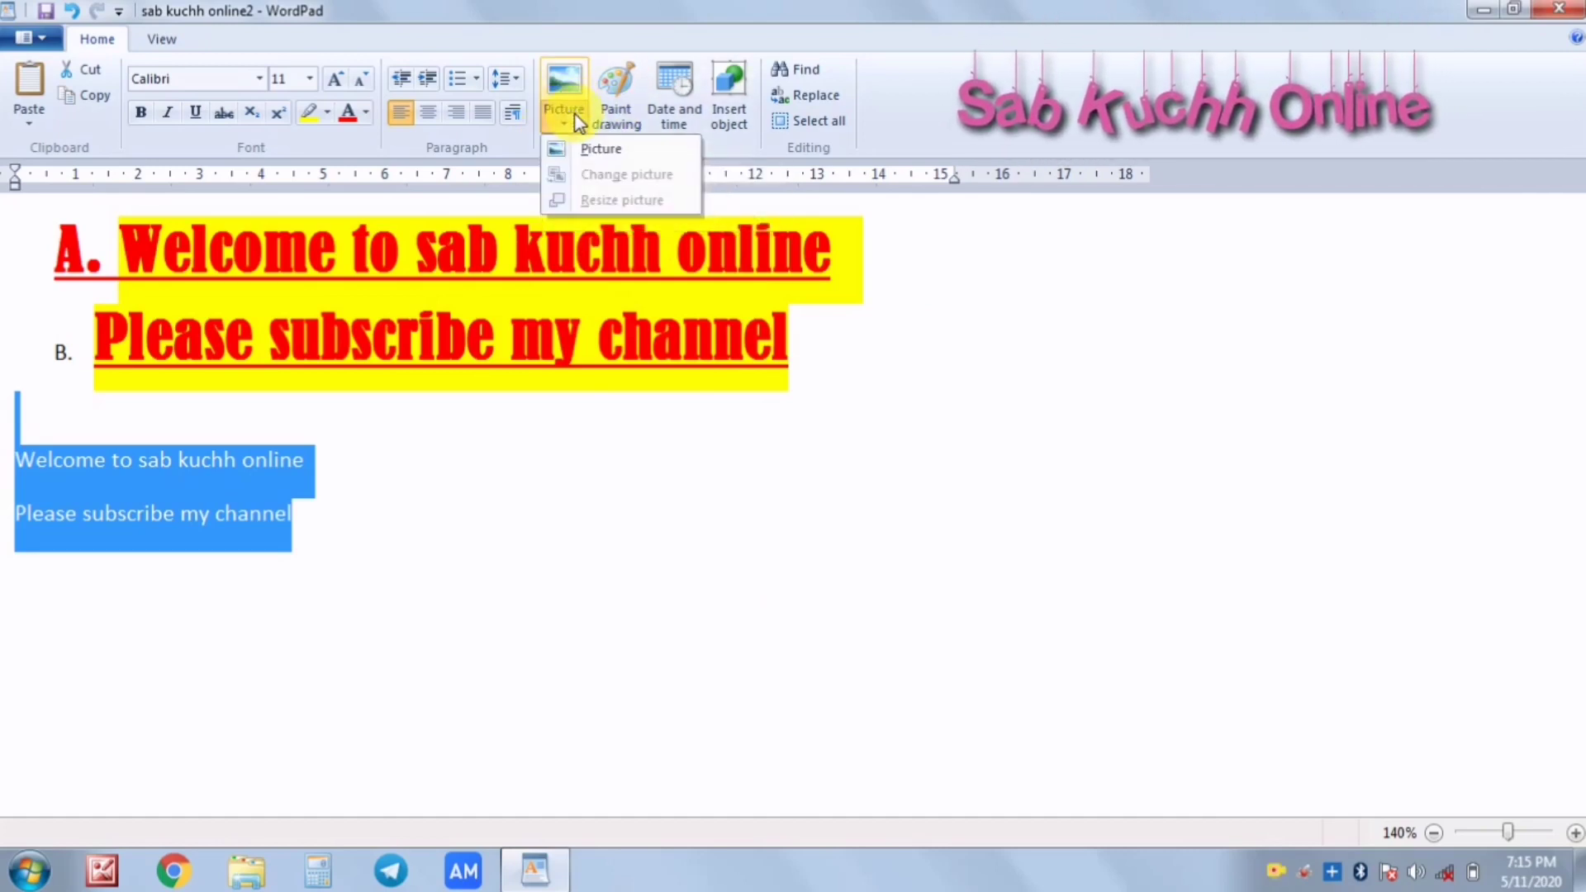
left_click(479, 508)
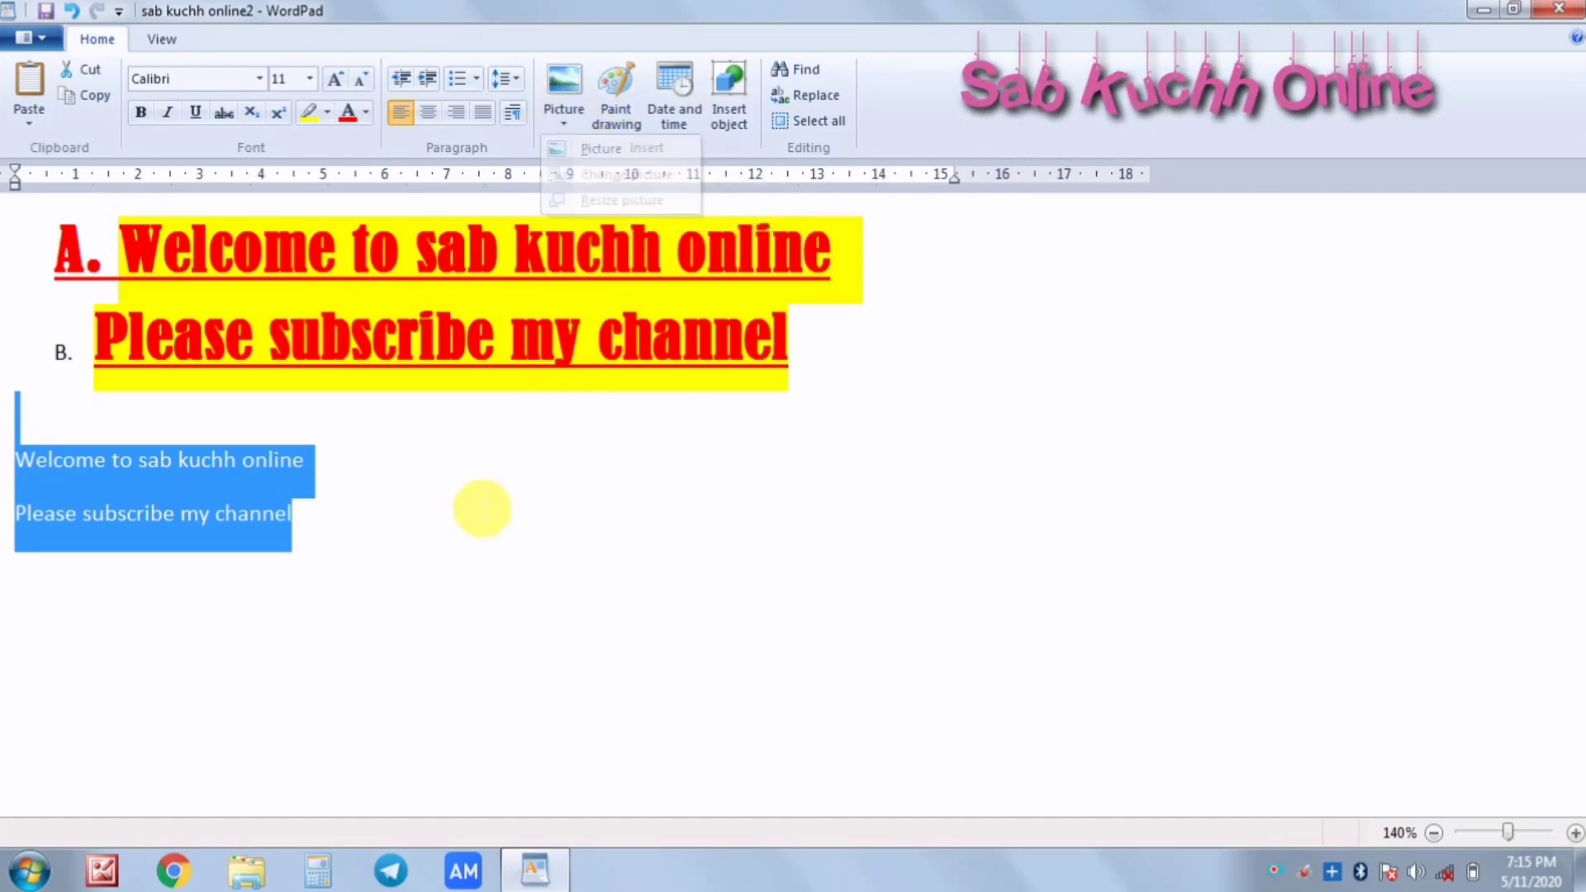
left_click(479, 553)
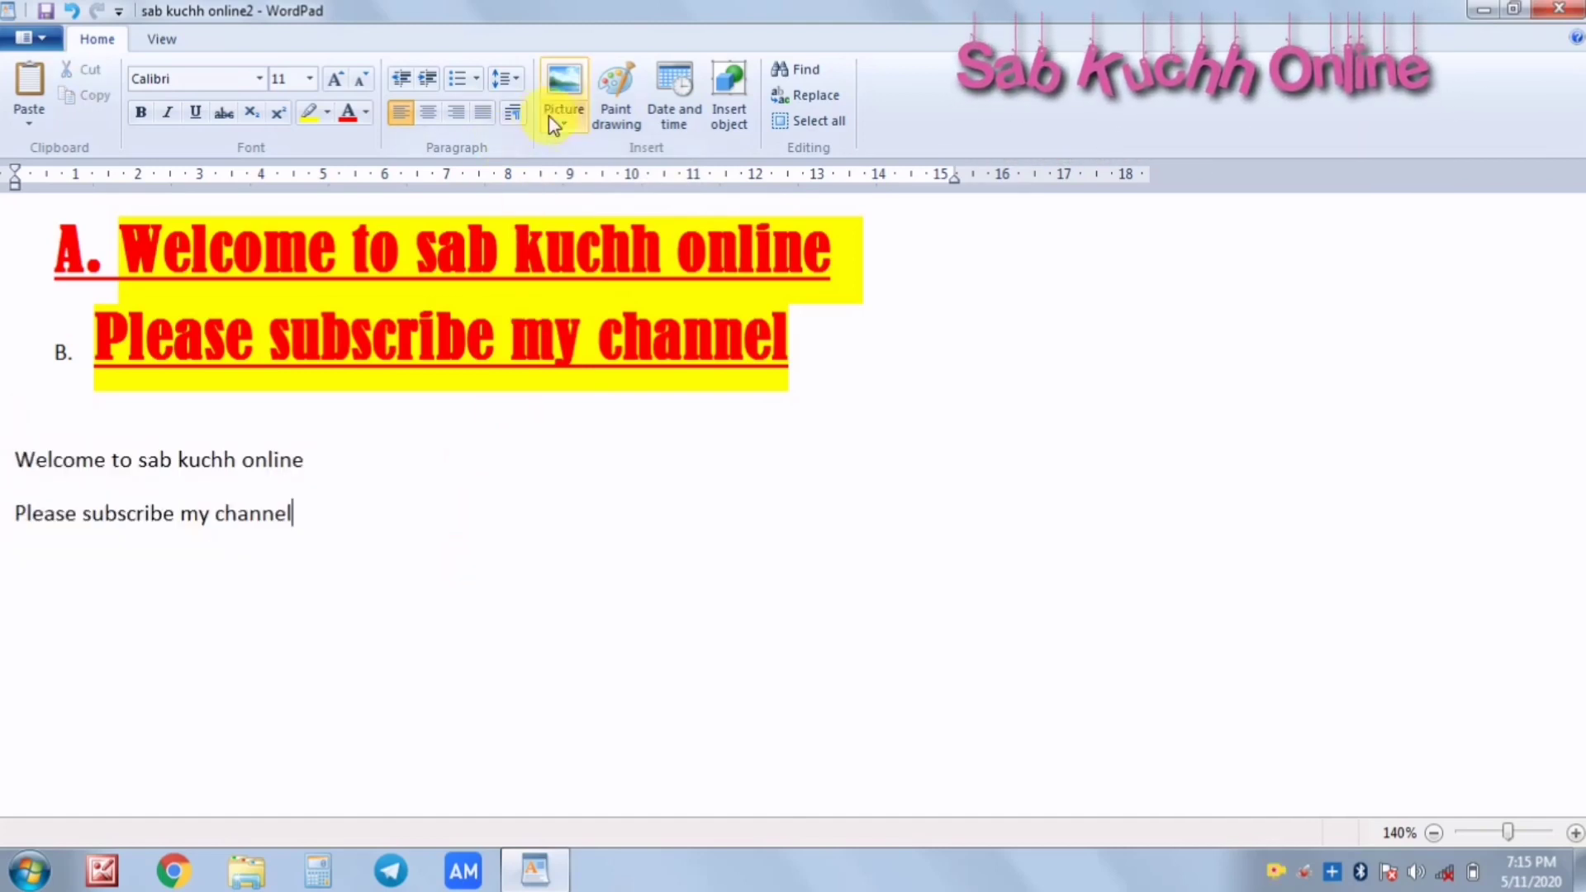
Step: Insert the picture '2 PHOTO' from the 12TH PHOTO SIGN folder on drive D:
left_click(566, 136)
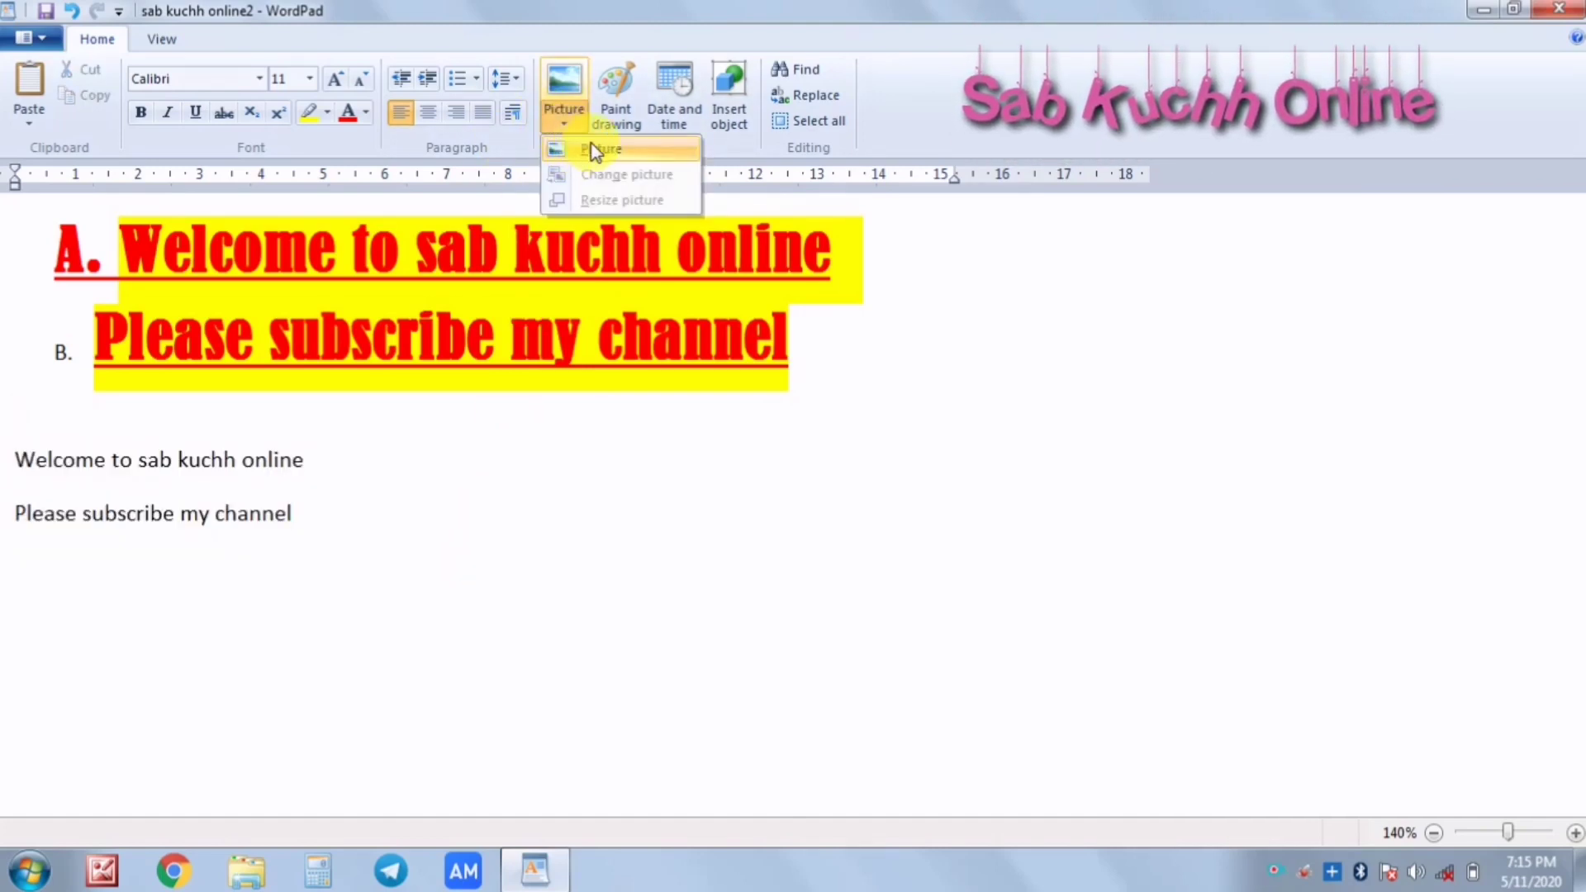
left_click(594, 151)
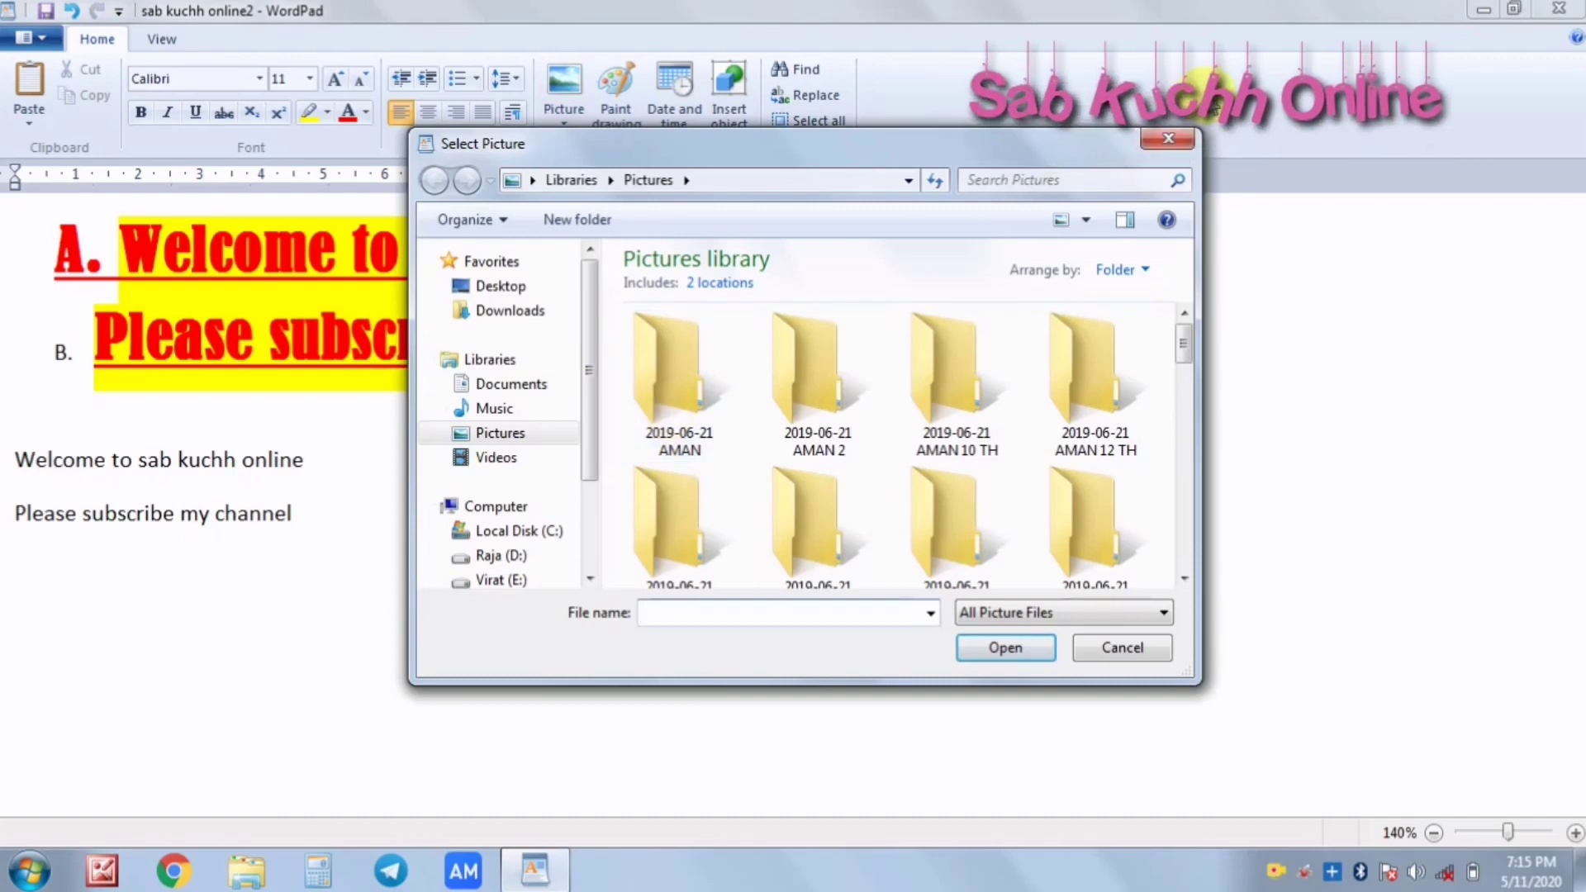
left_click(512, 557)
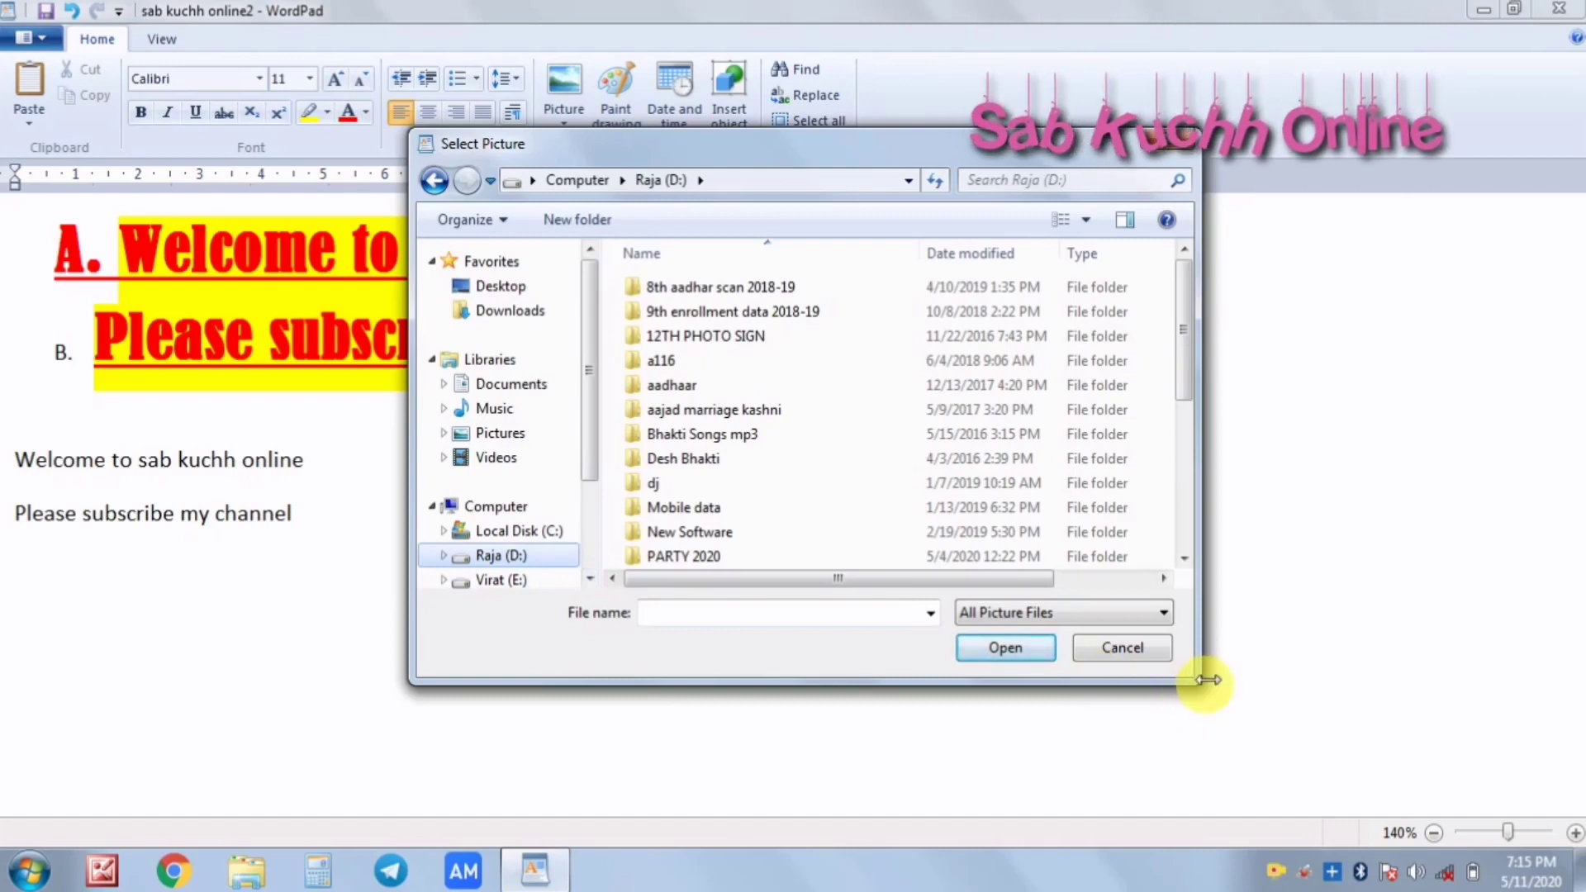
left_click_drag(1206, 680, 1448, 851)
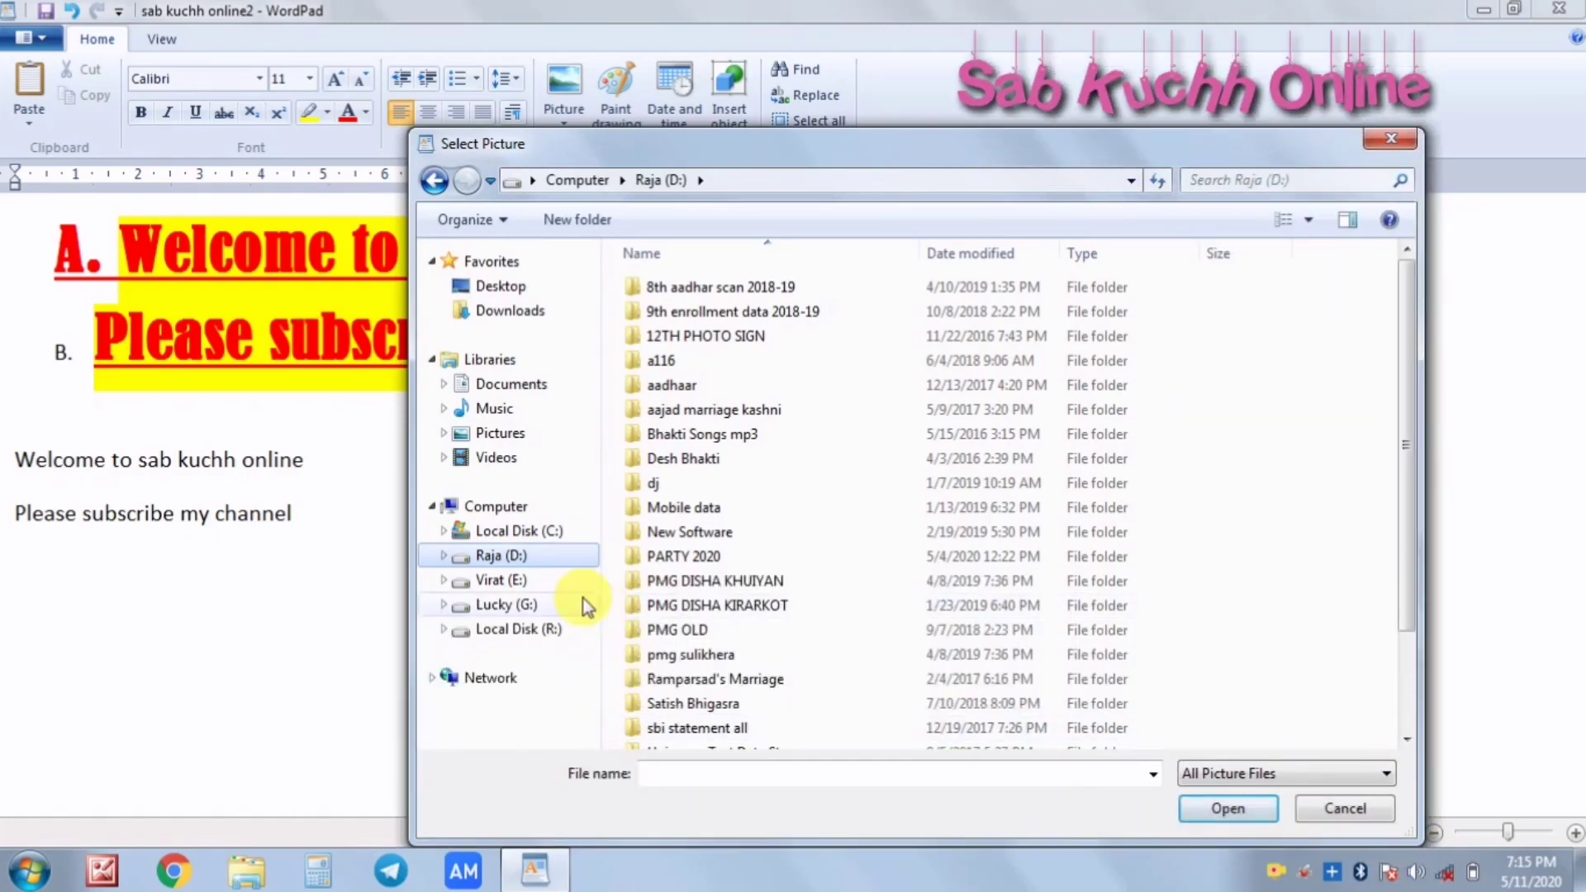
double_click(692, 331)
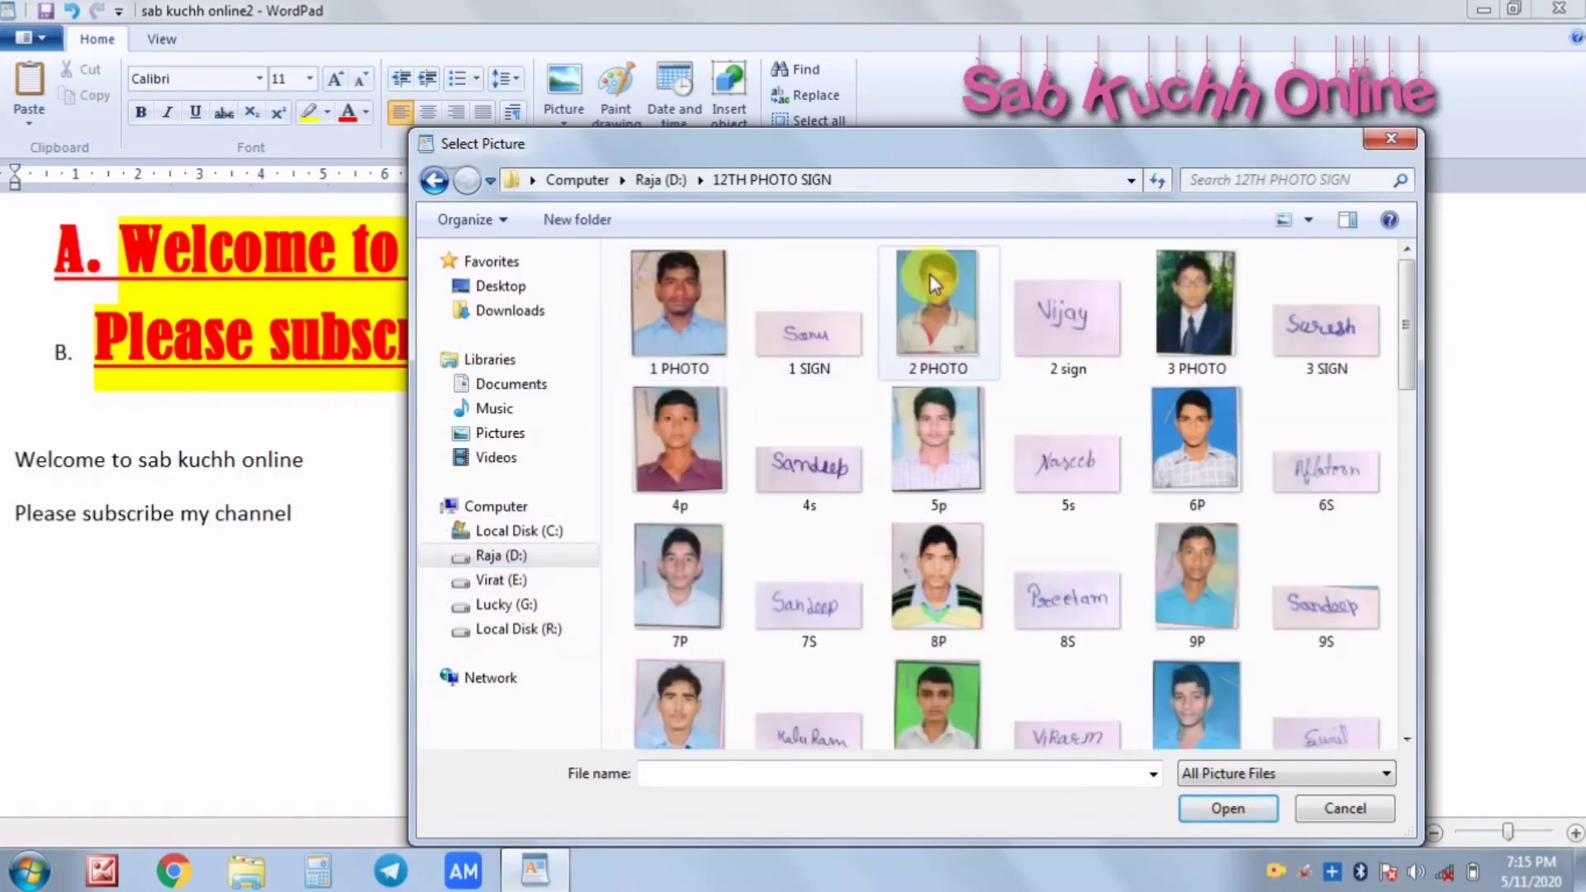
double_click(933, 281)
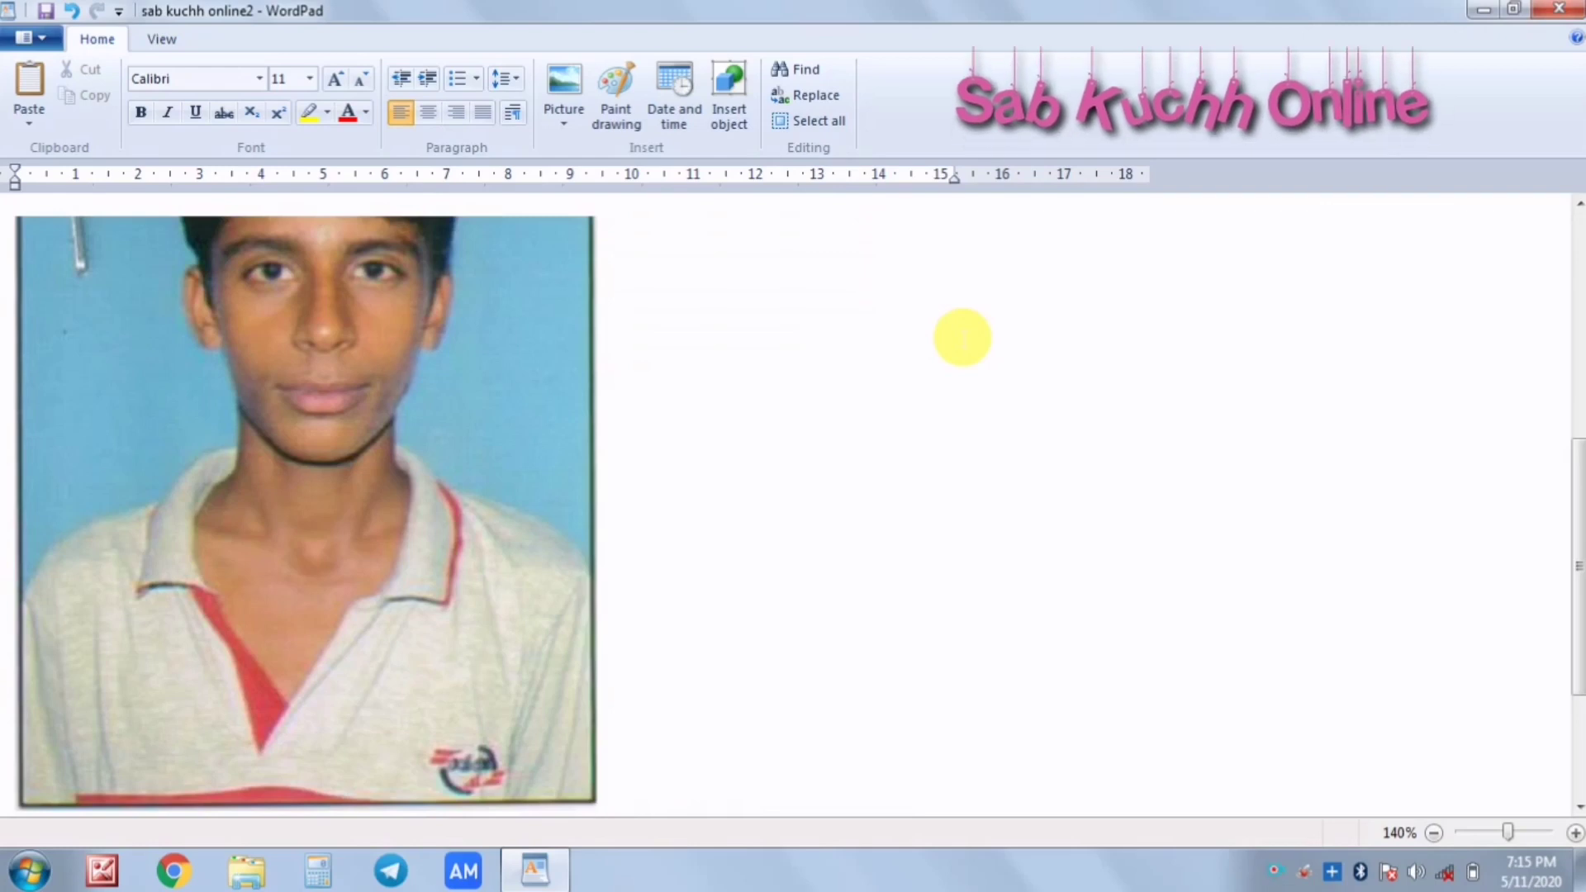
Step: Select the inserted 2 PHOTO portrait and shrink it in two resizes to a small square thumbnail
scroll(453, 553, "up", 3)
scroll(453, 554, "up", 4)
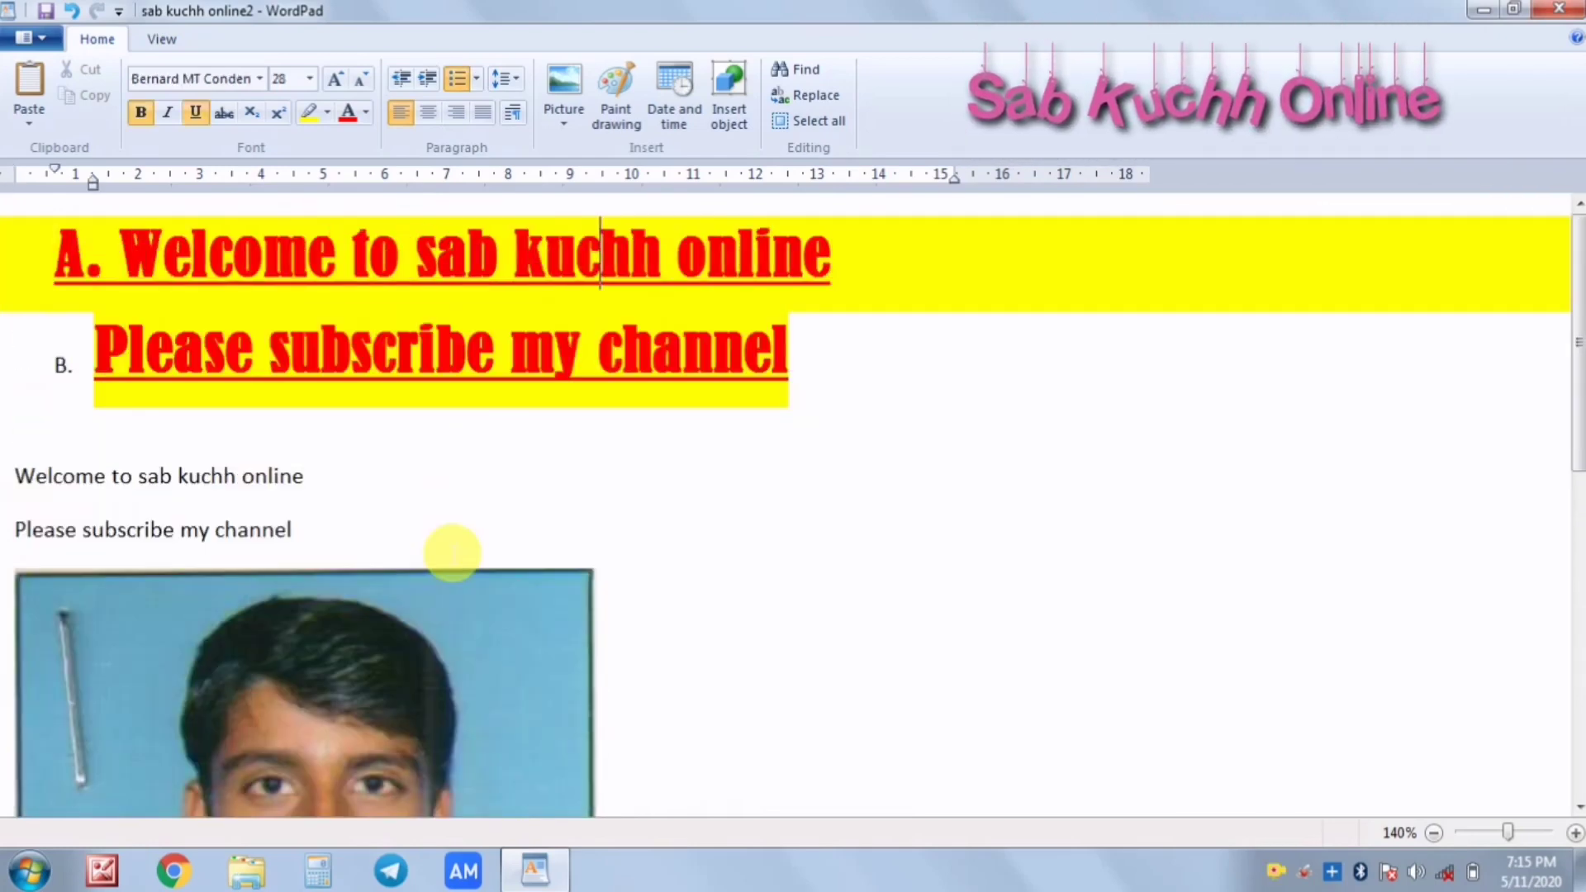
key("Down")
key("Down")
key("Down")
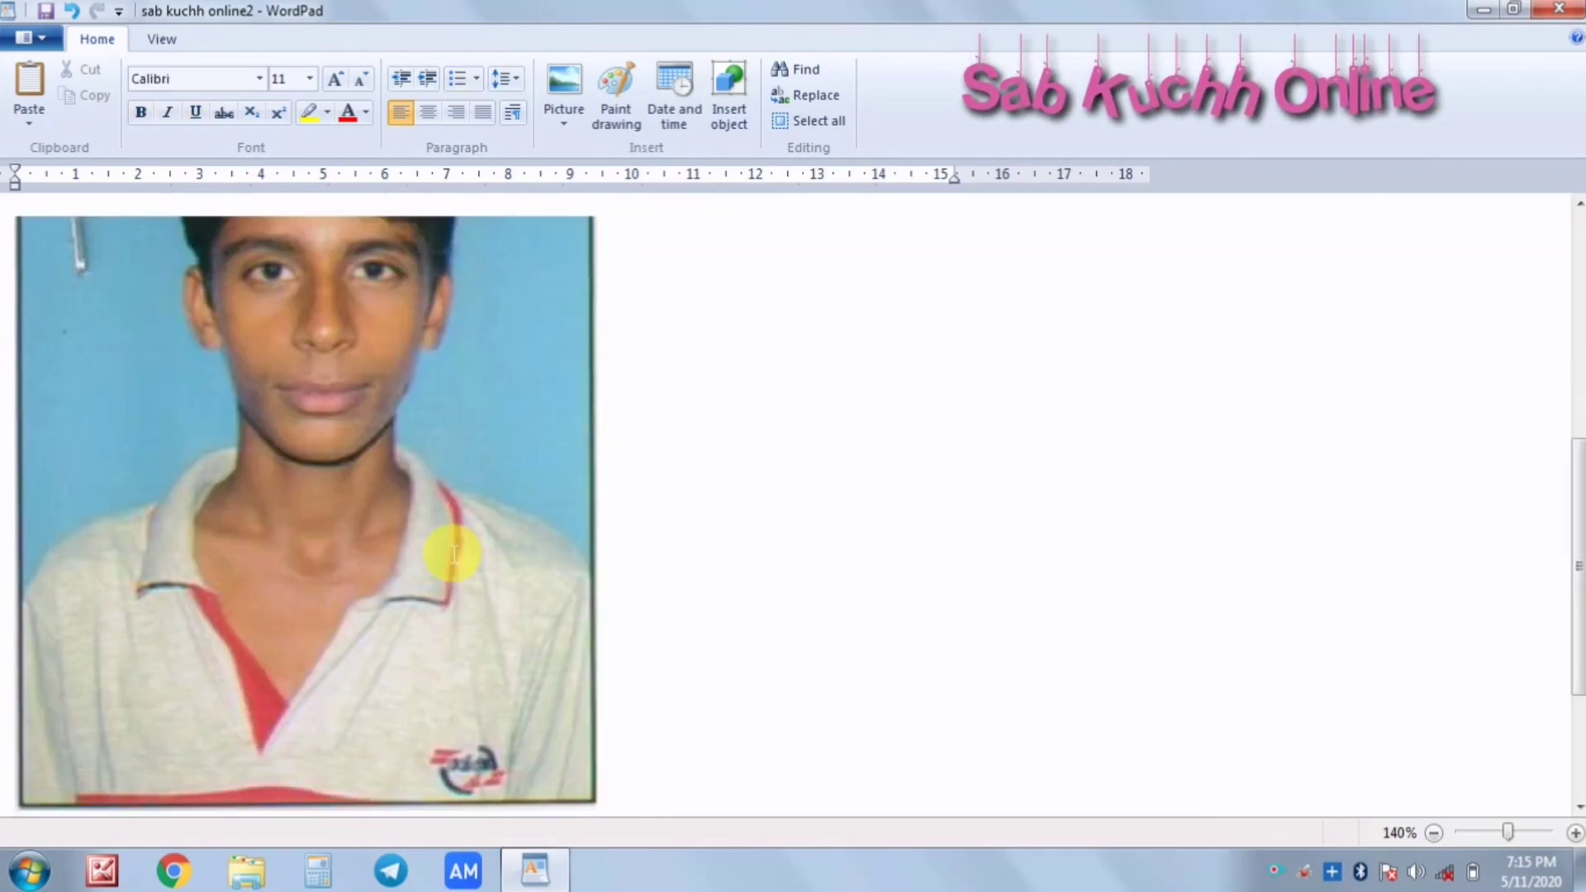
left_click(356, 518)
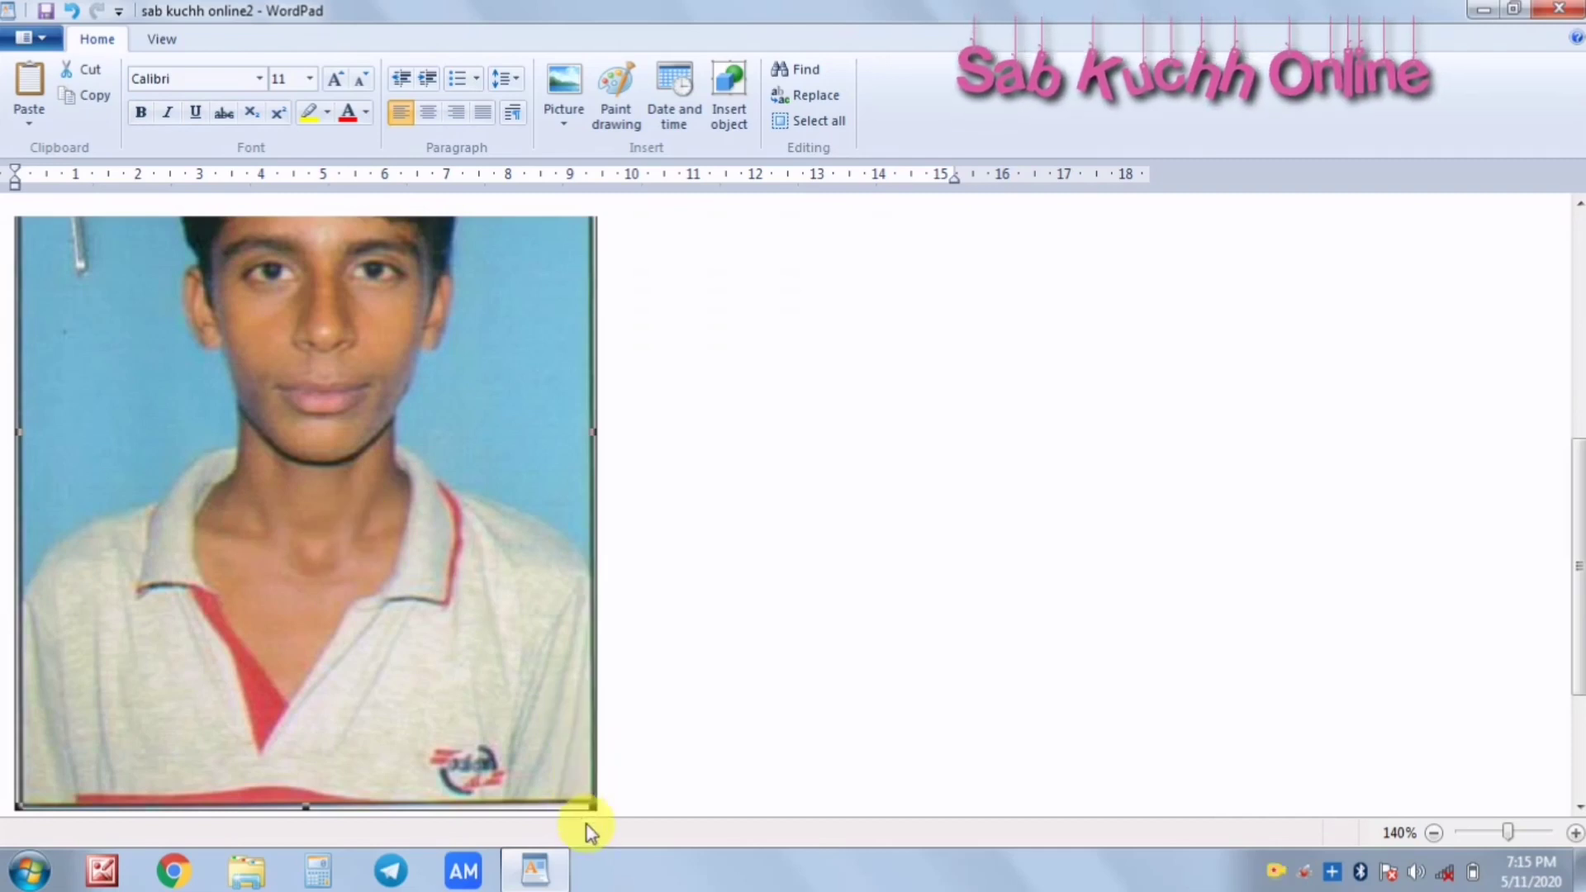
left_click_drag(597, 812, 312, 382)
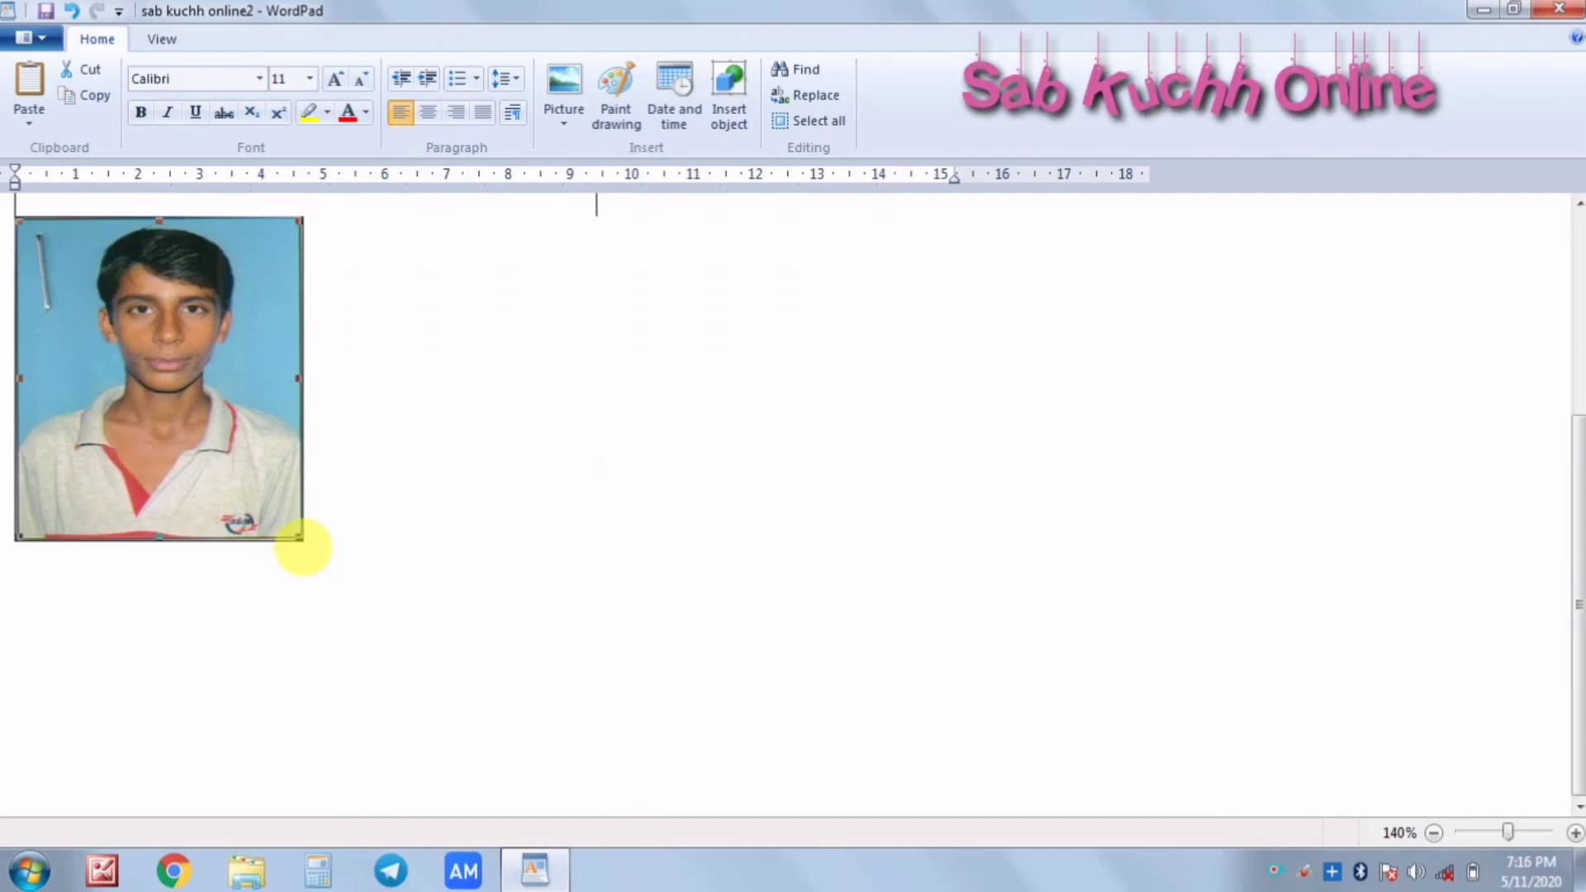
left_click_drag(303, 547, 208, 411)
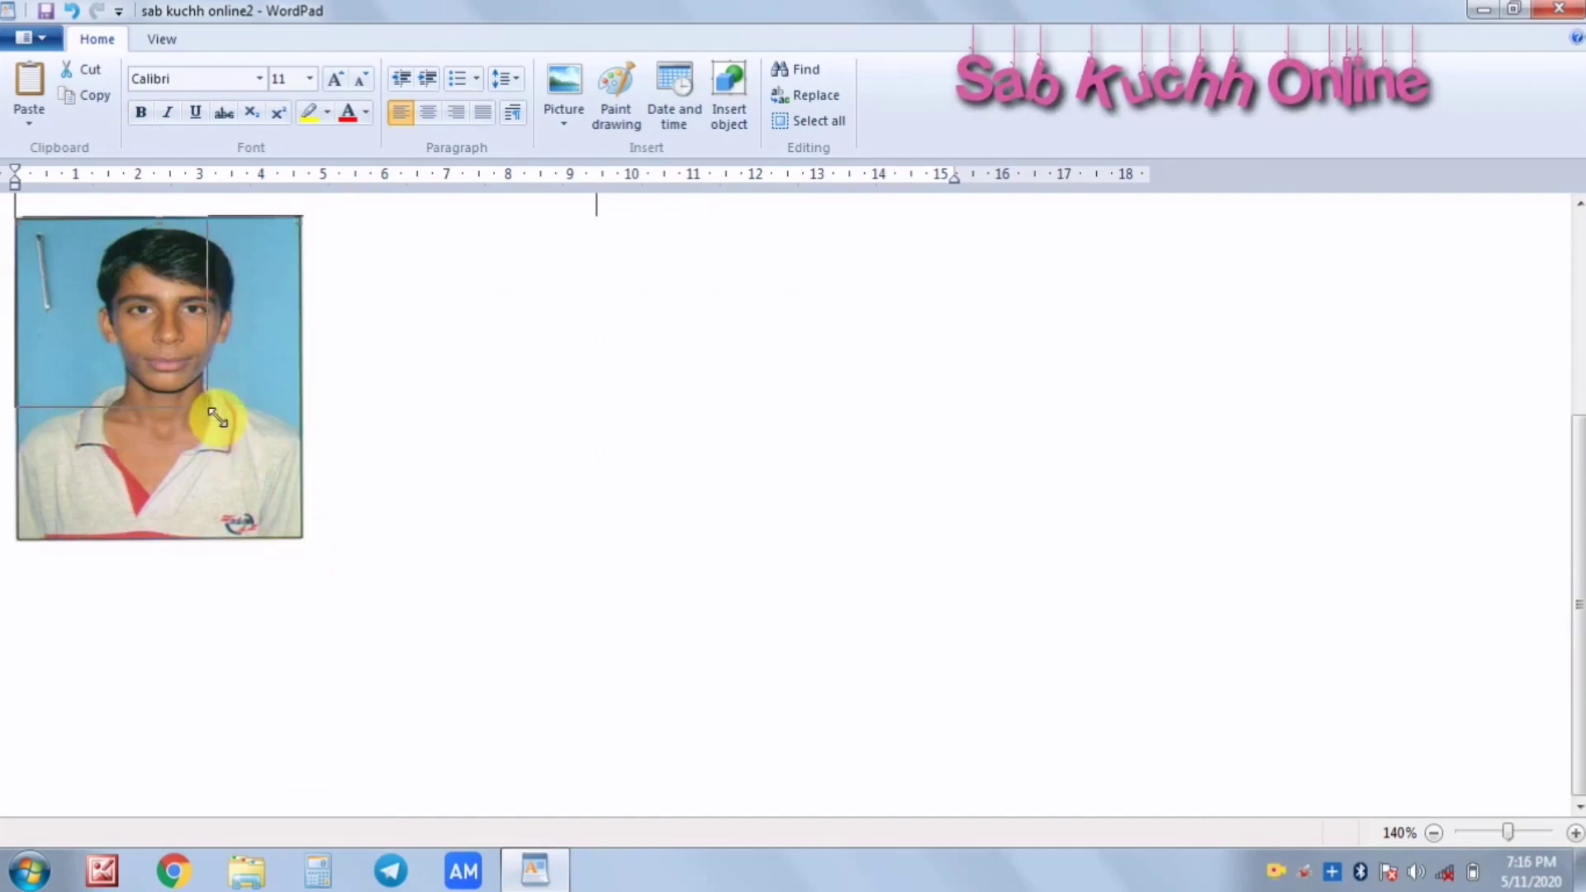
left_click(618, 126)
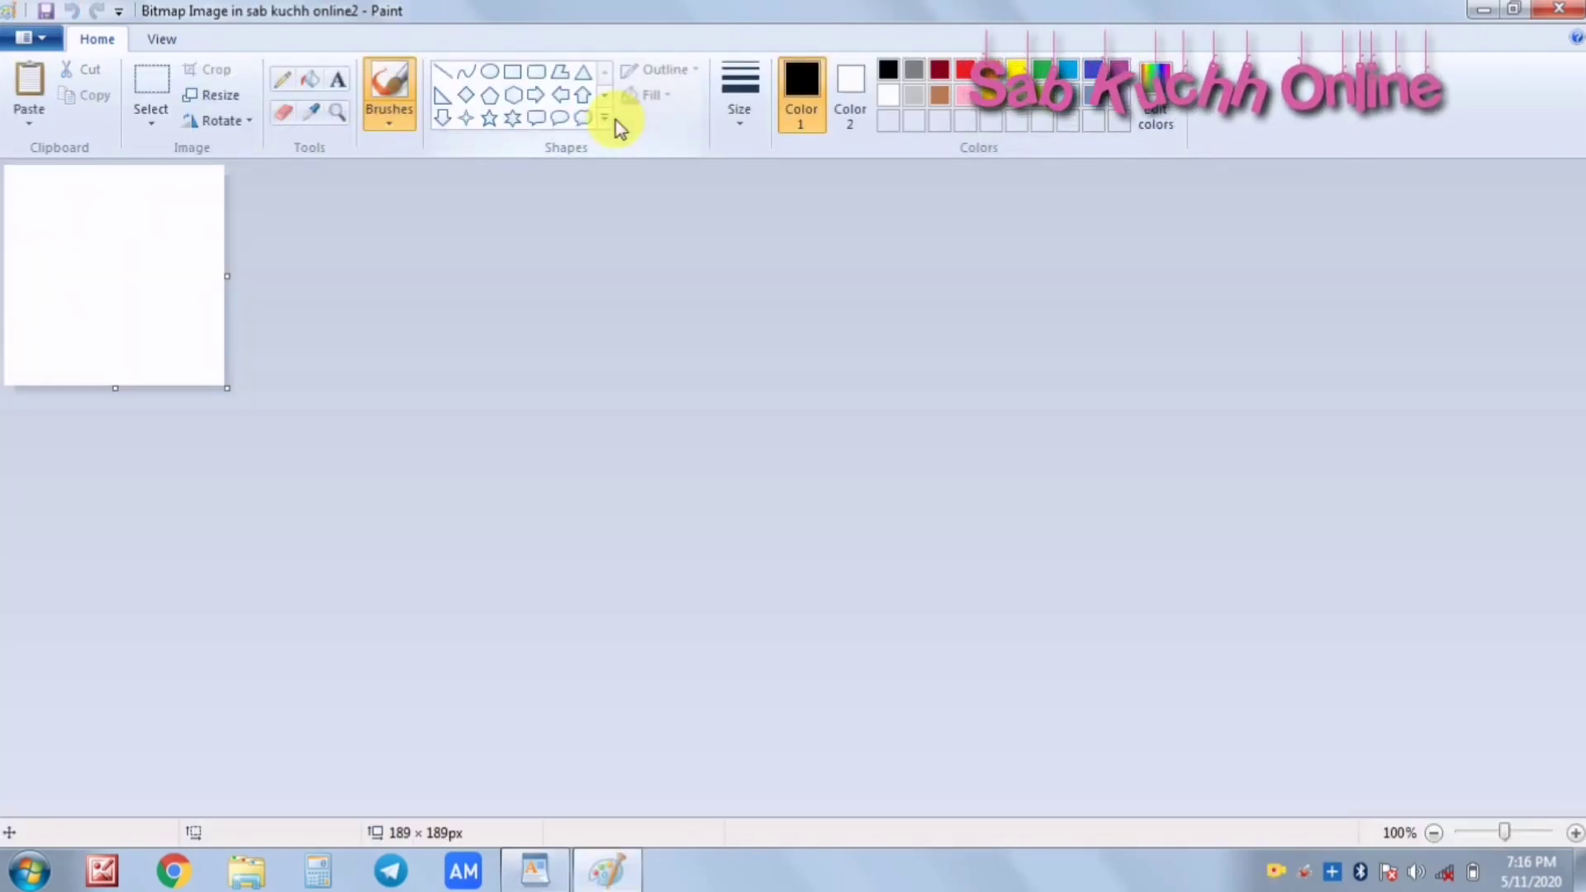
left_click(1558, 9)
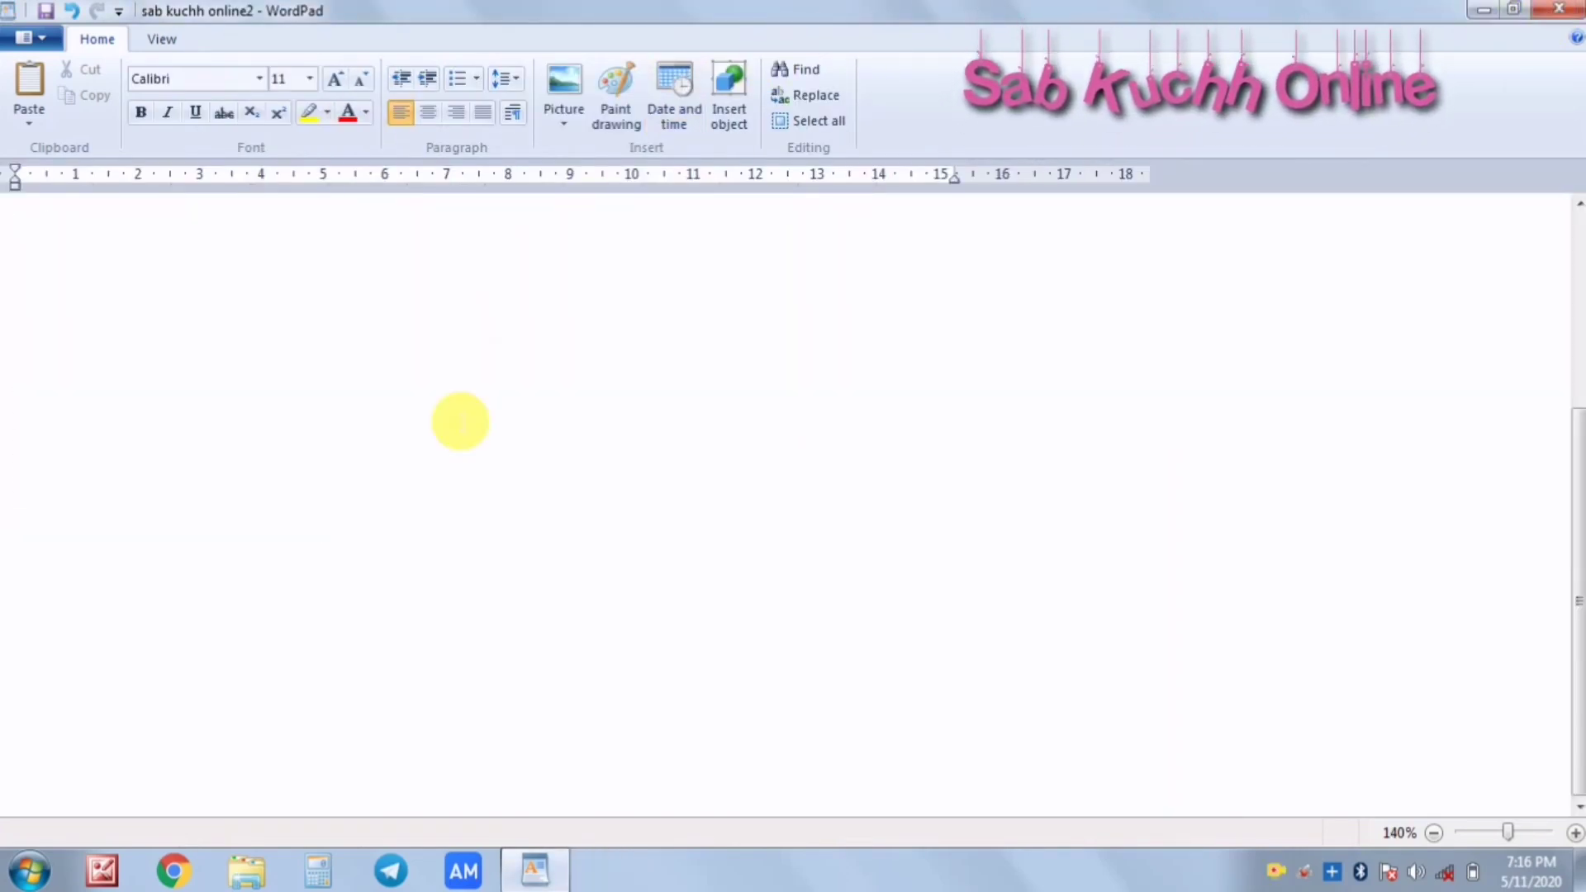
scroll(460, 422, "up", 3)
scroll(460, 422, "up", 3)
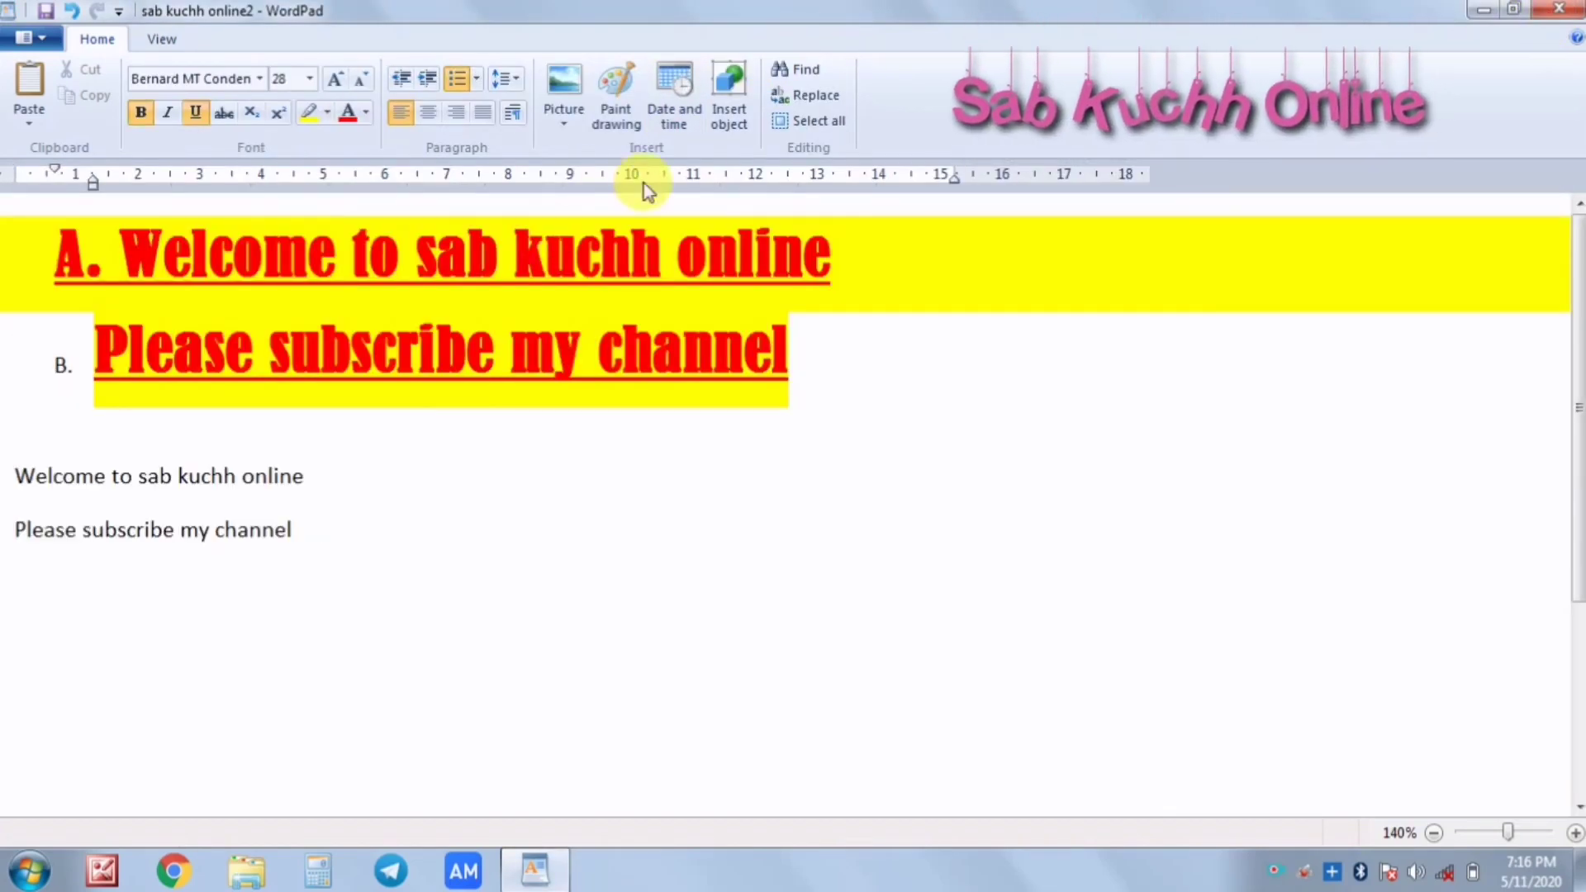
Step: Insert the date 'Monday, 11 May, 2020' right after 'Welcome' in heading A
left_click(681, 112)
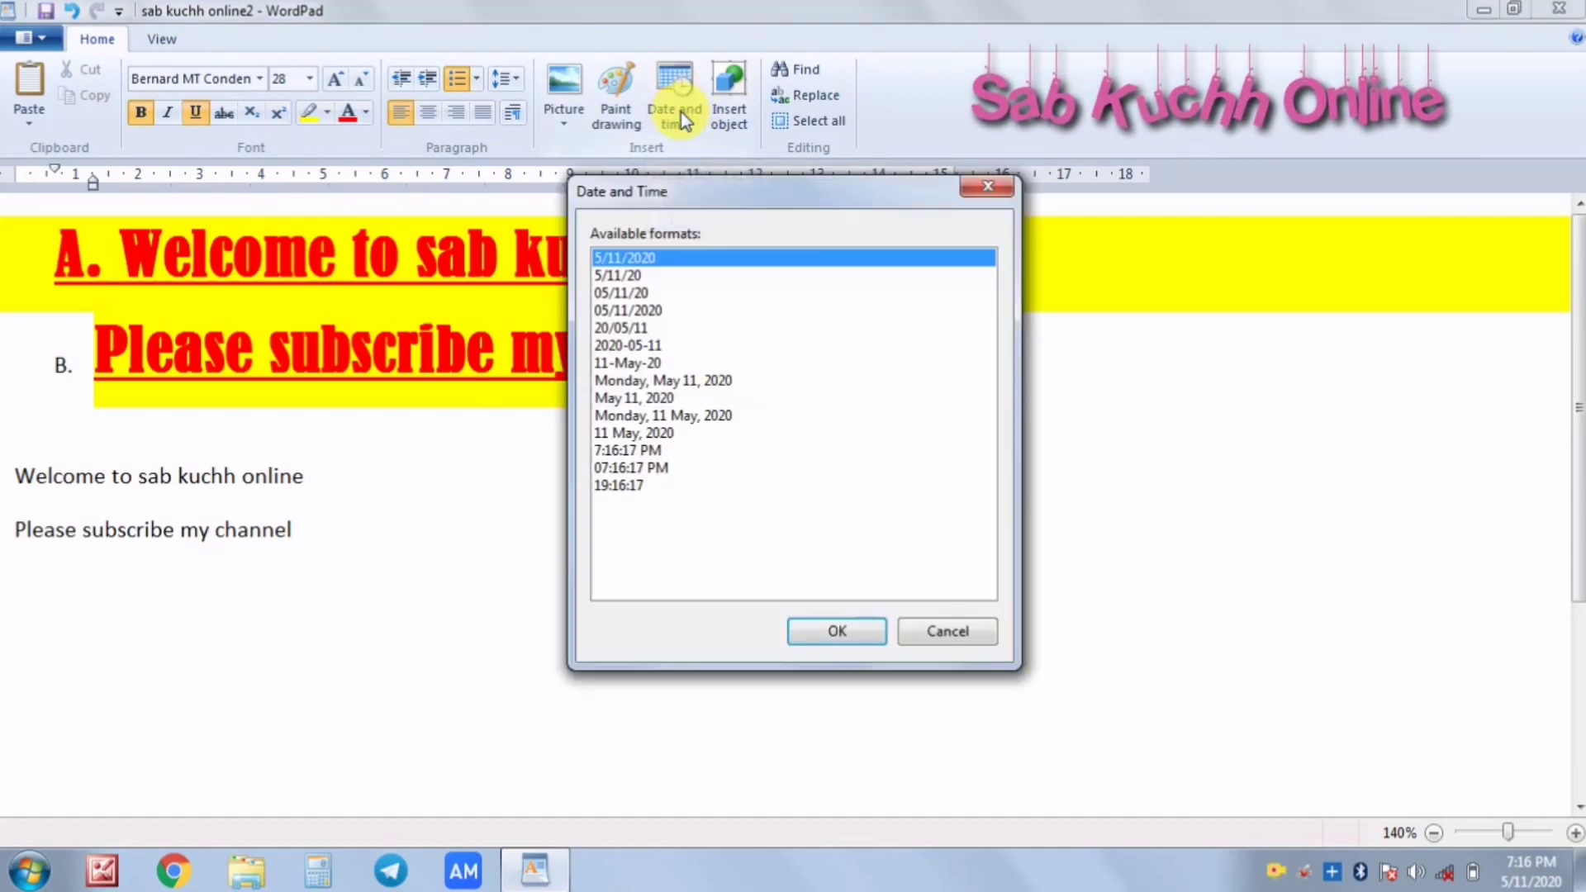
left_click(638, 417)
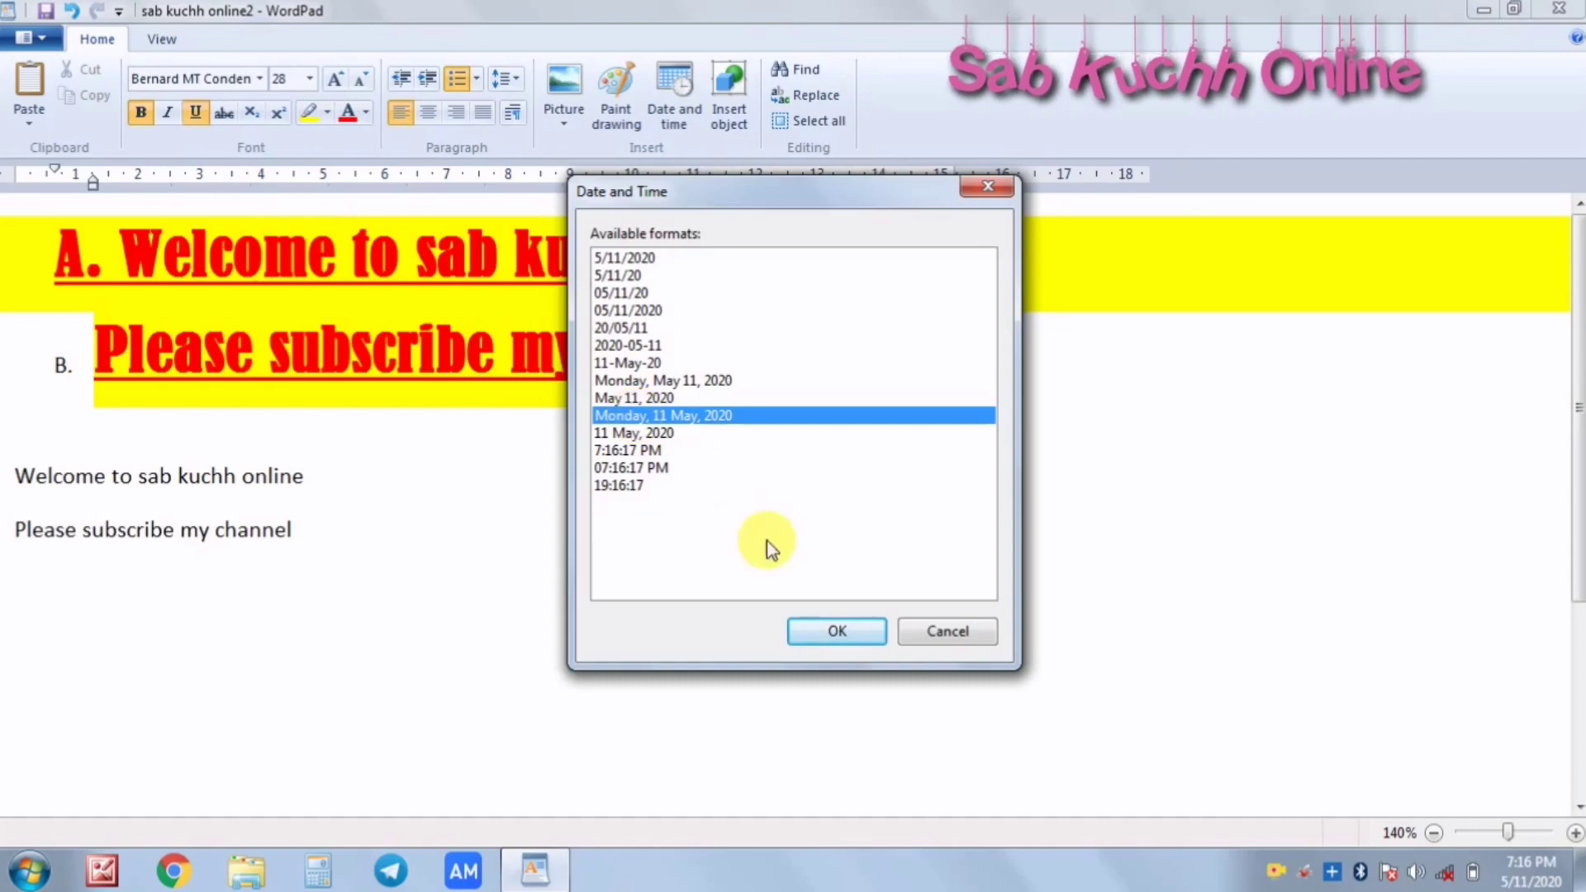
left_click(837, 632)
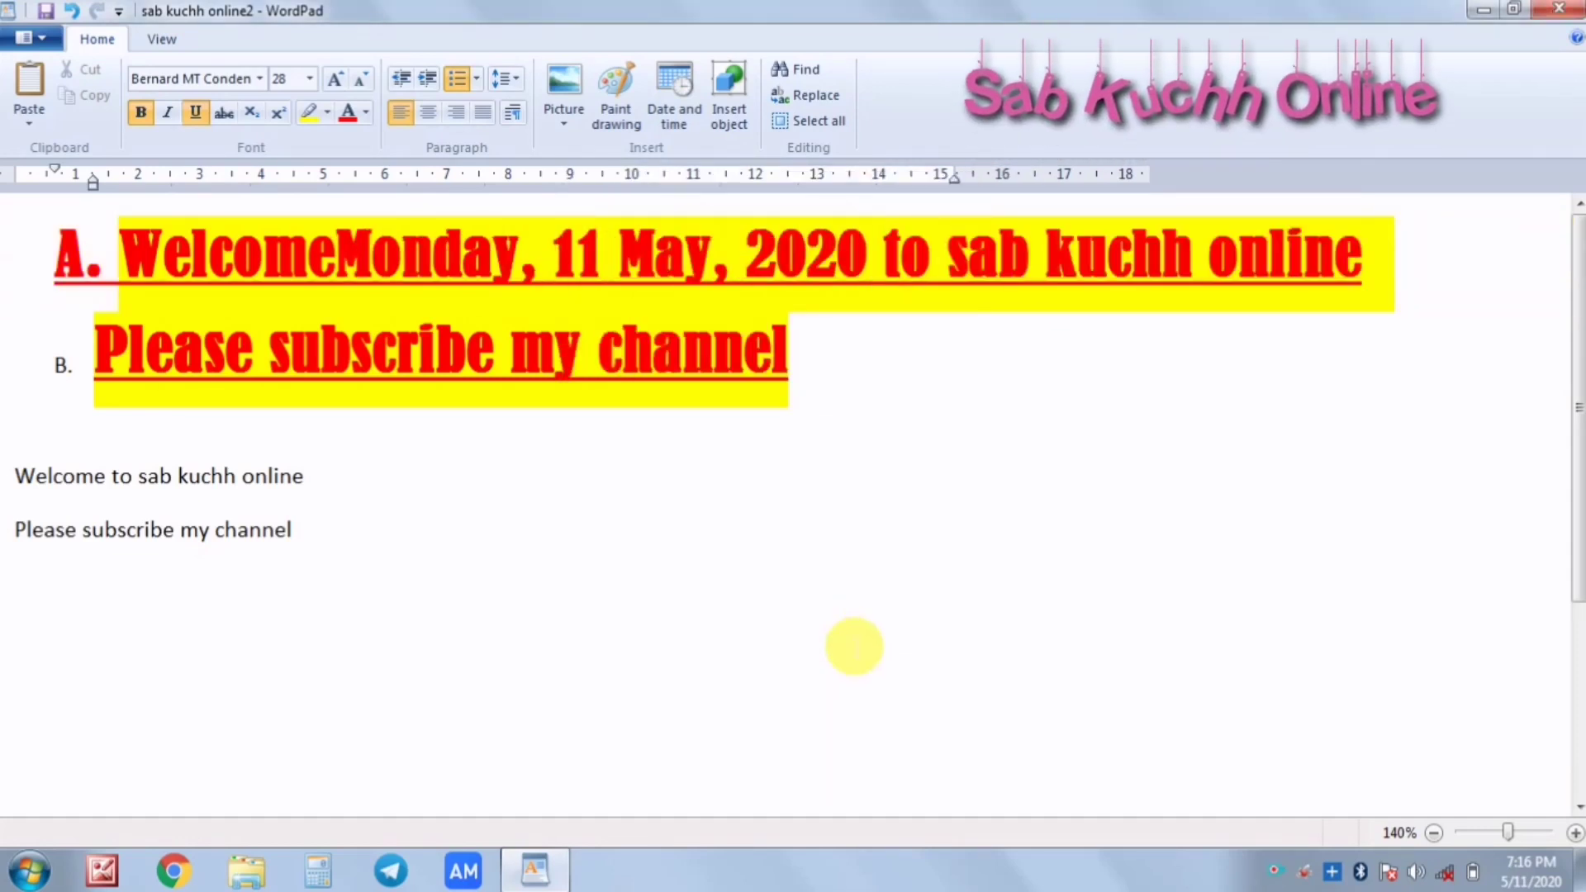
left_click_drag(562, 269, 872, 279)
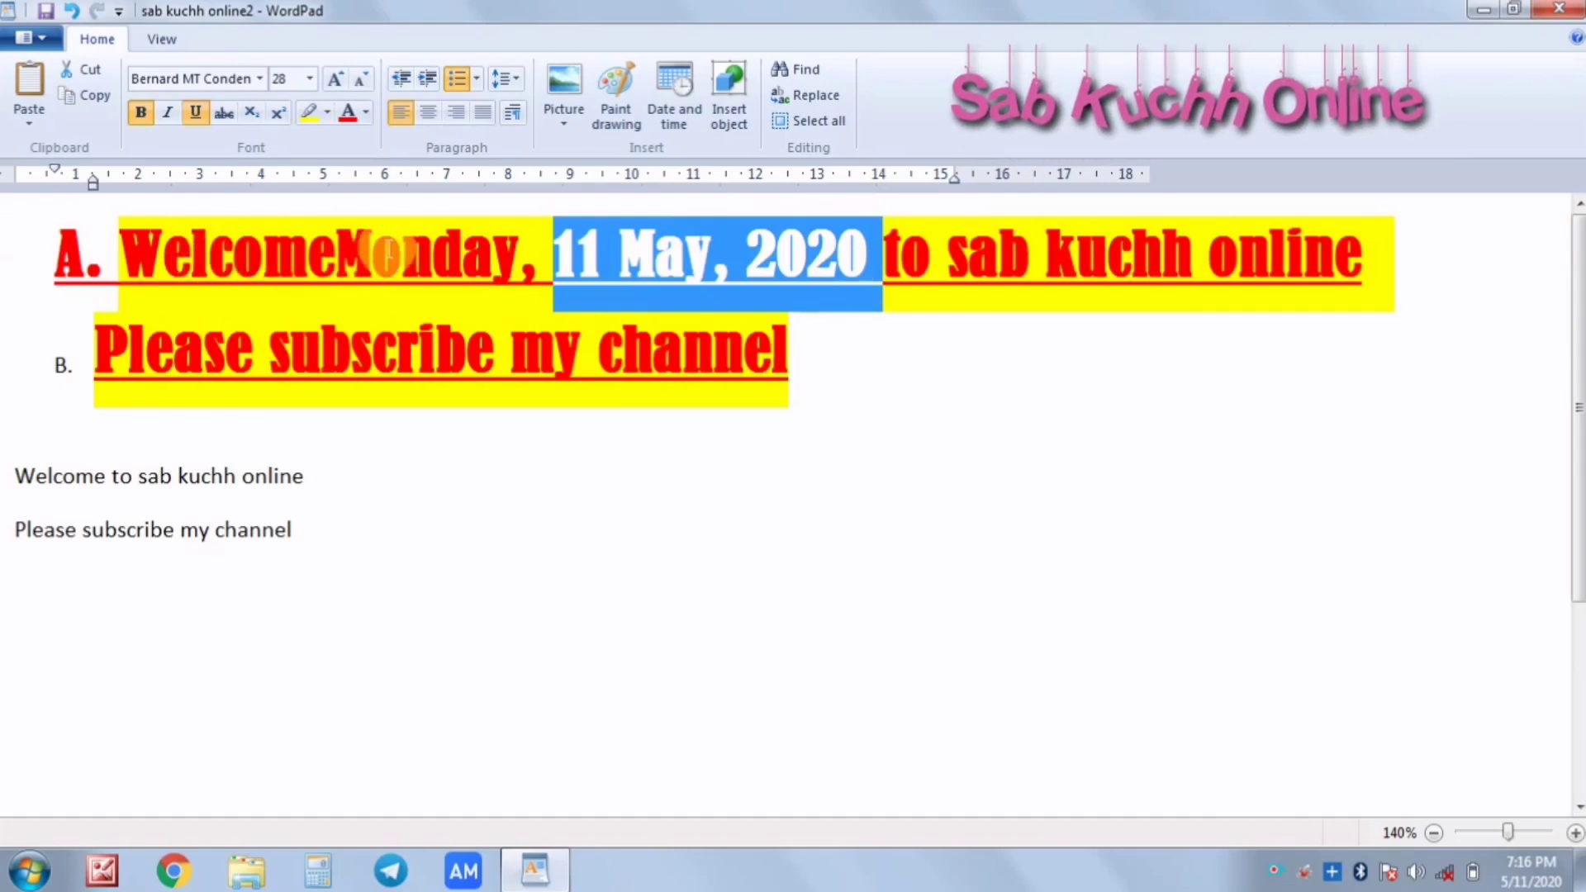
left_click_drag(359, 256, 750, 271)
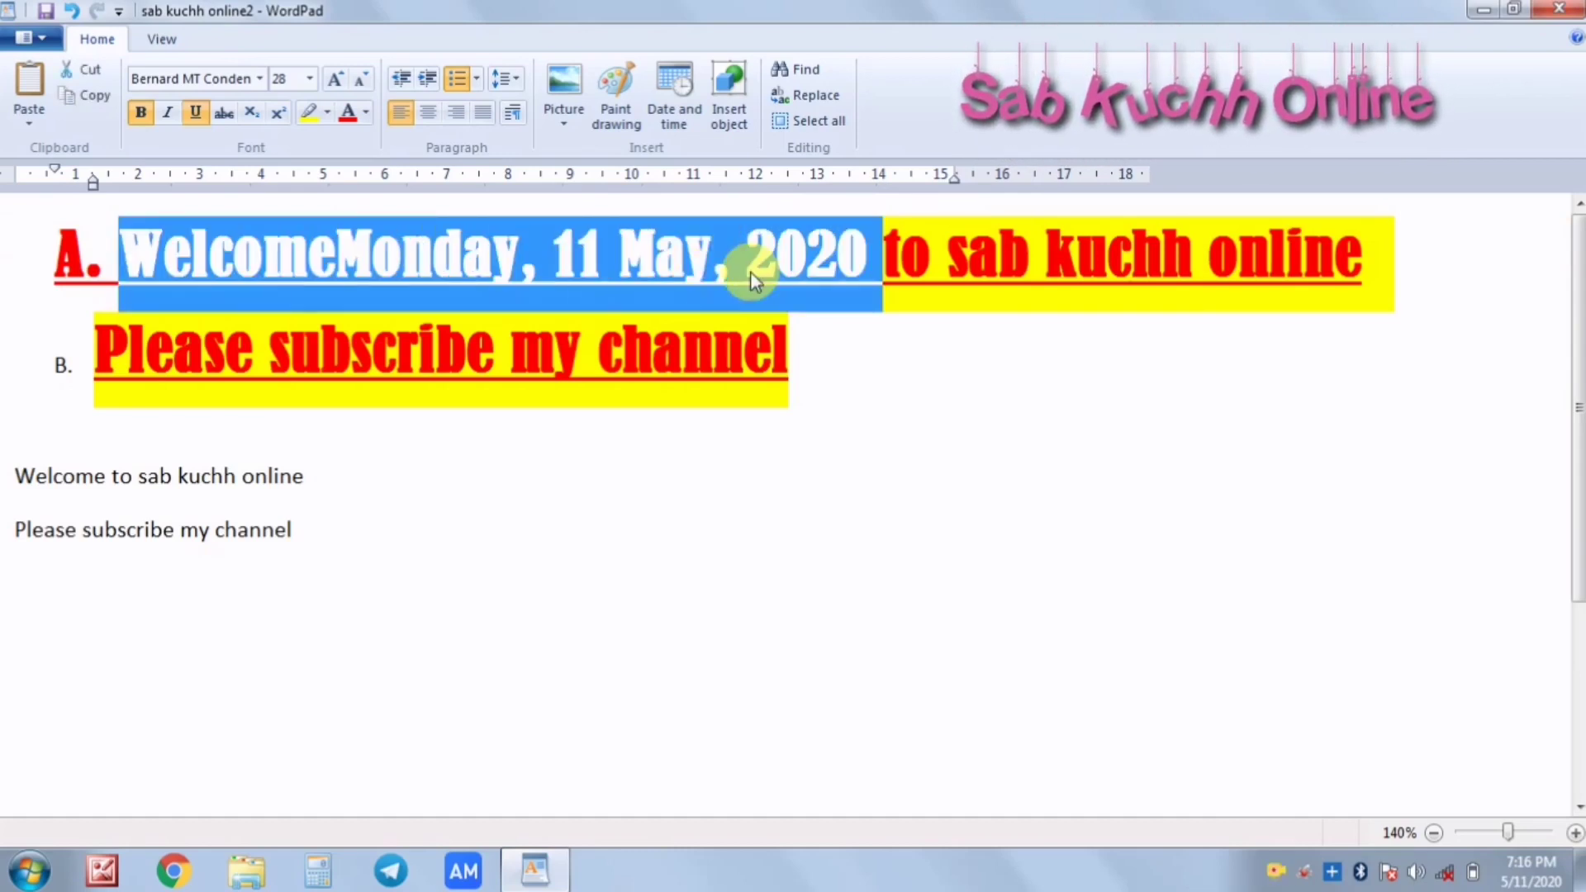
left_click(994, 495)
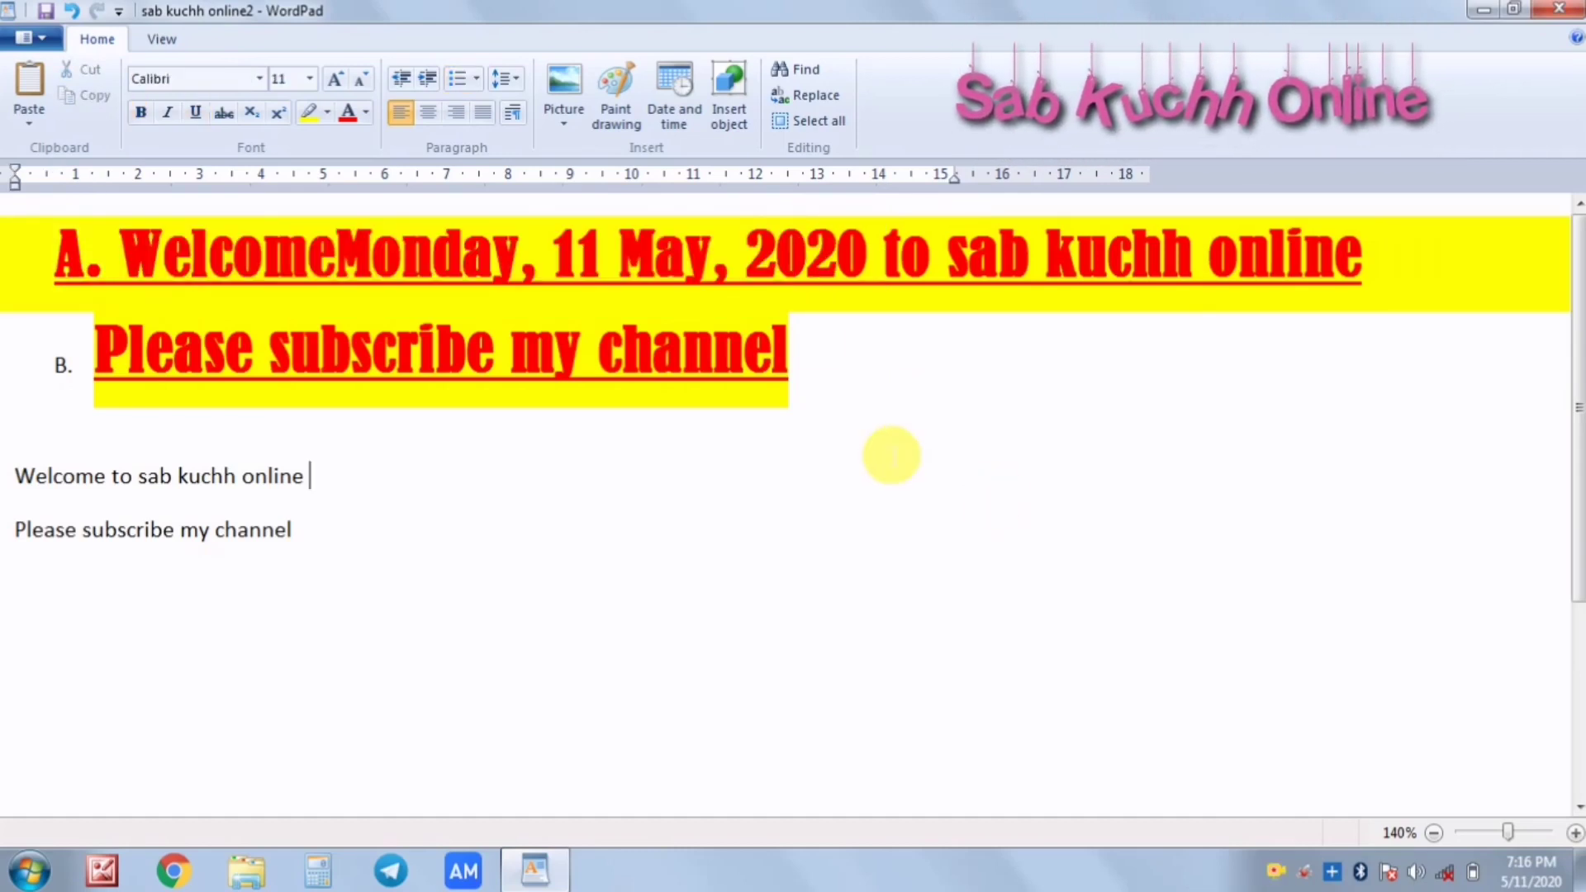
Step: Embed a Microsoft Excel Binary Worksheet object and enter 'hi' and 'dosto' in its first cells
left_click(727, 122)
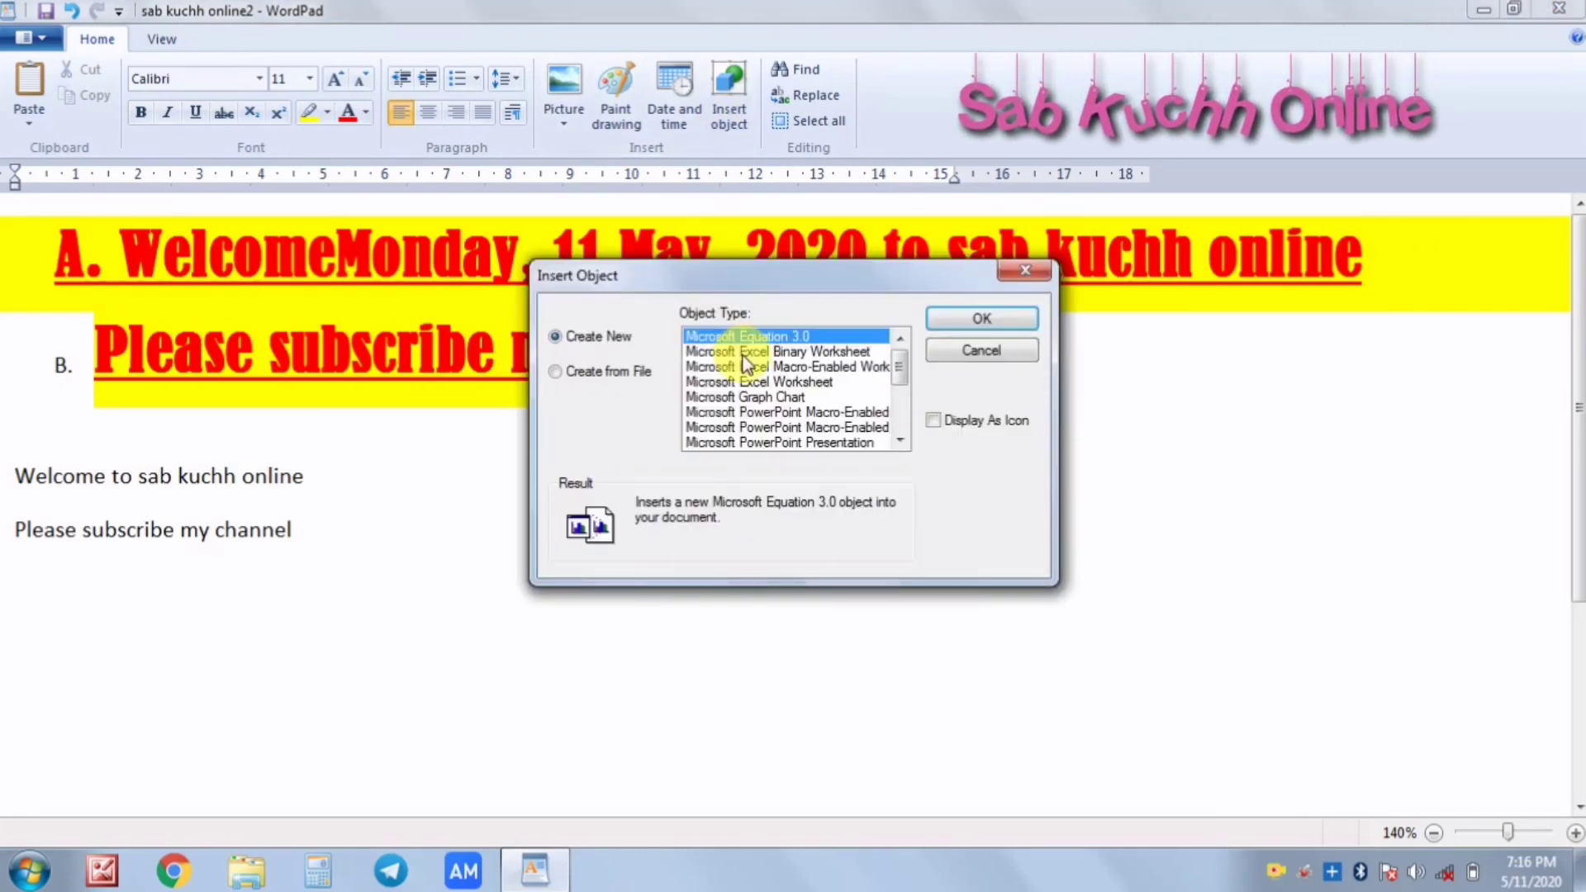
left_click(781, 353)
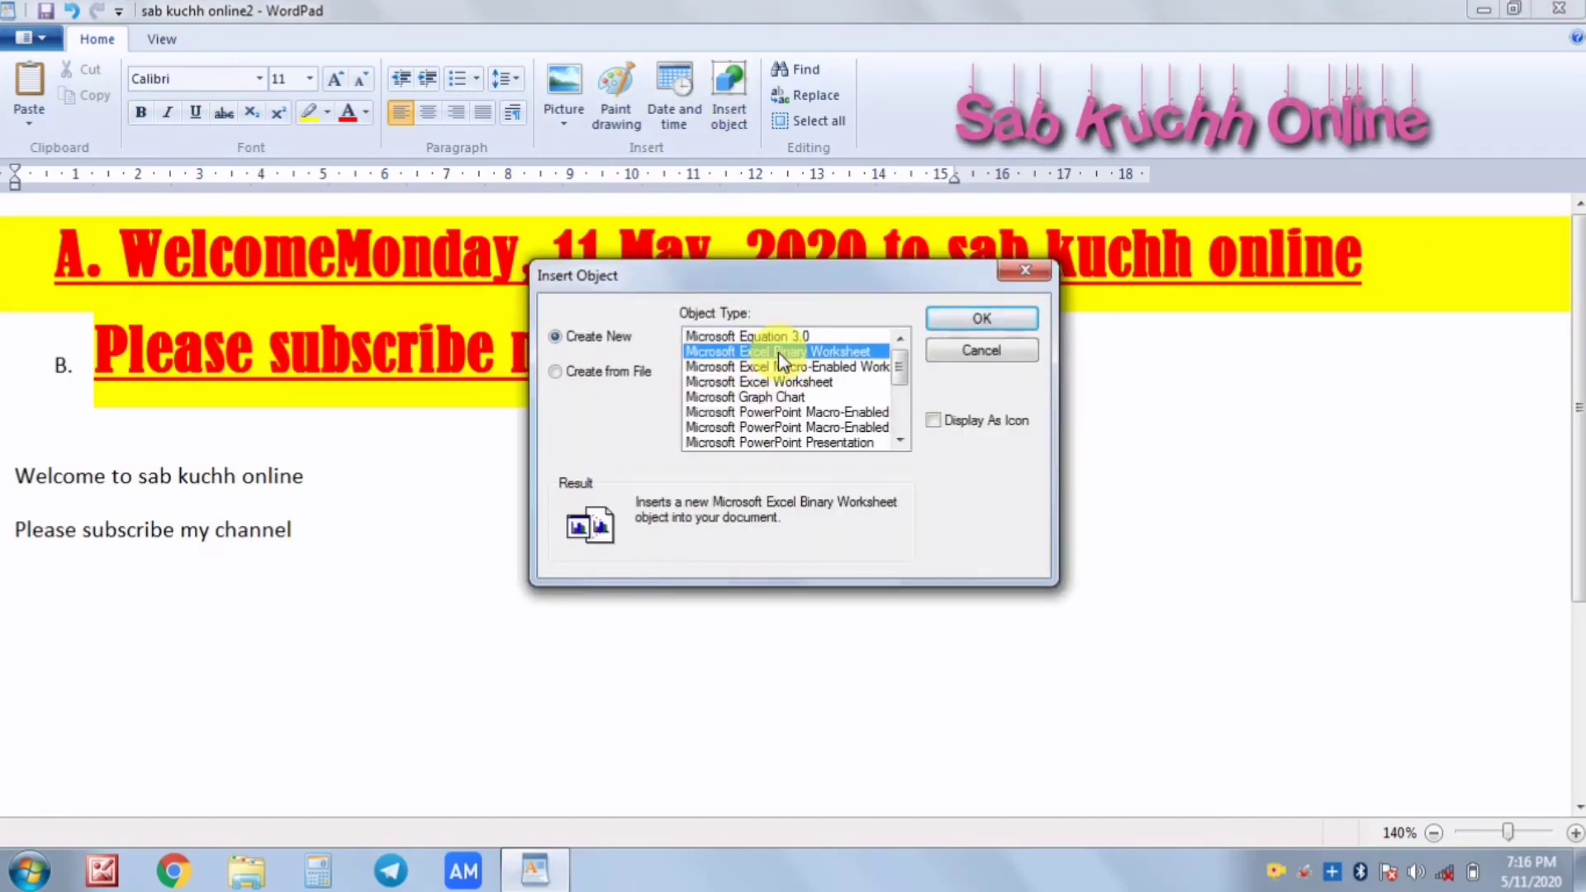
left_click(978, 323)
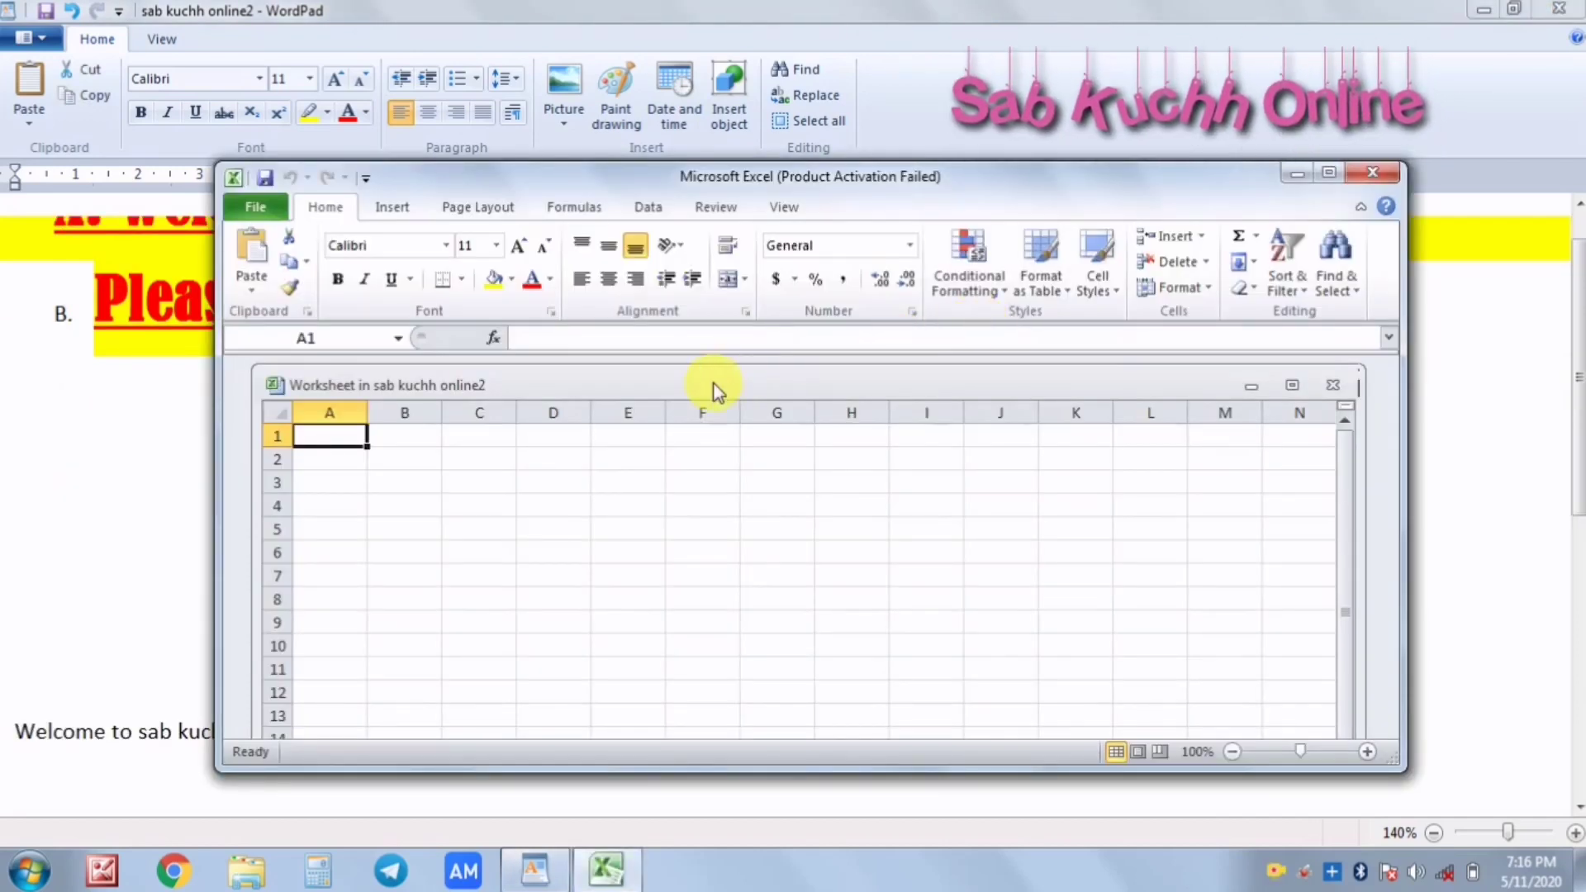
type("hi")
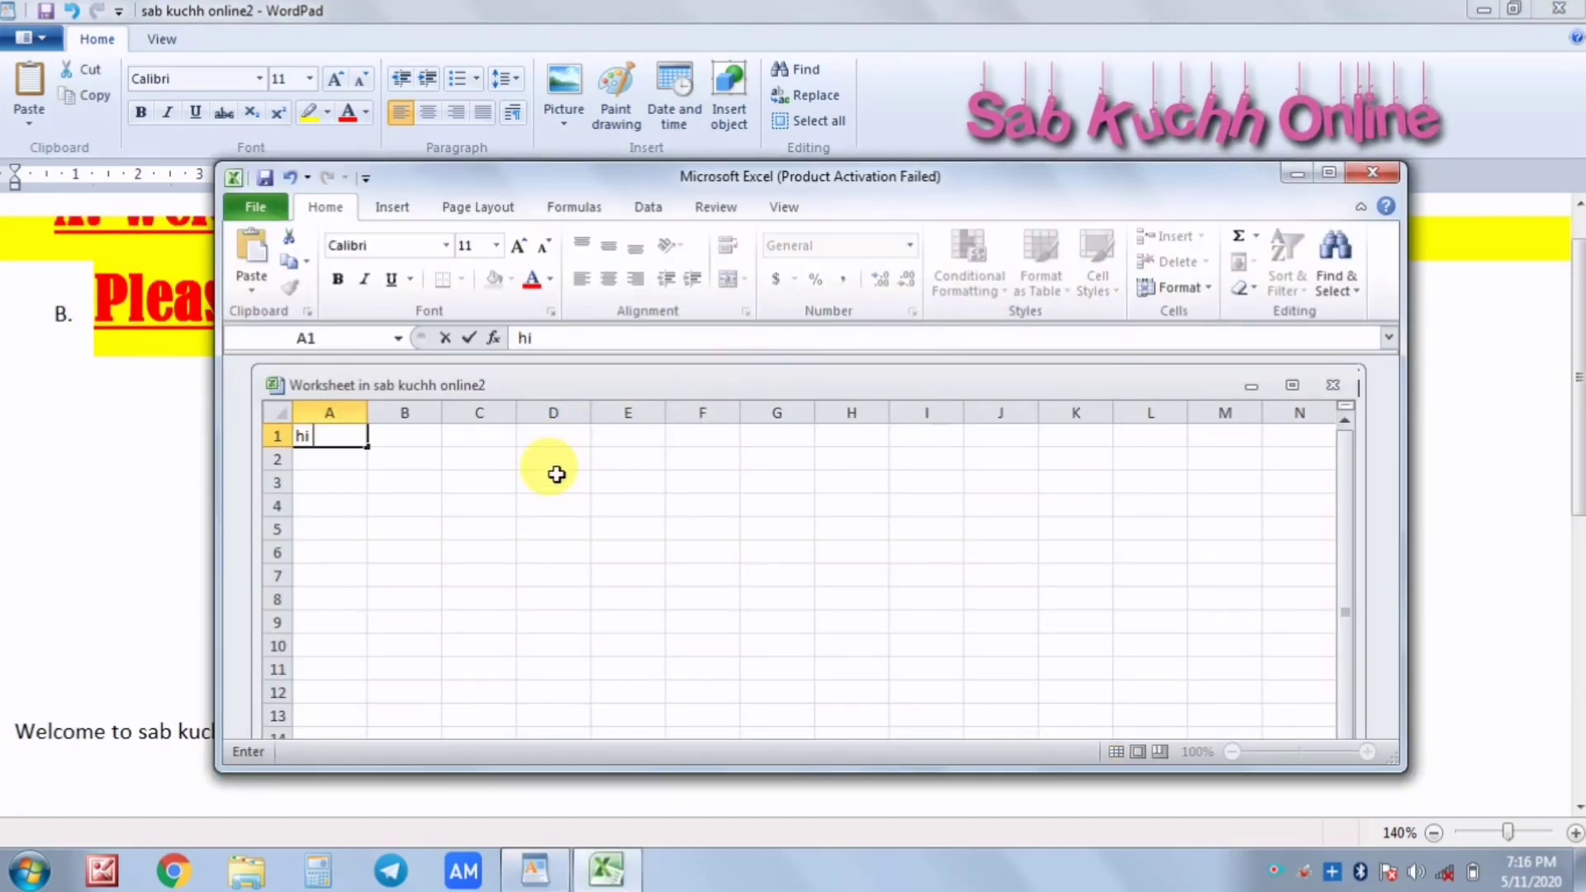
key("Tab")
type("do")
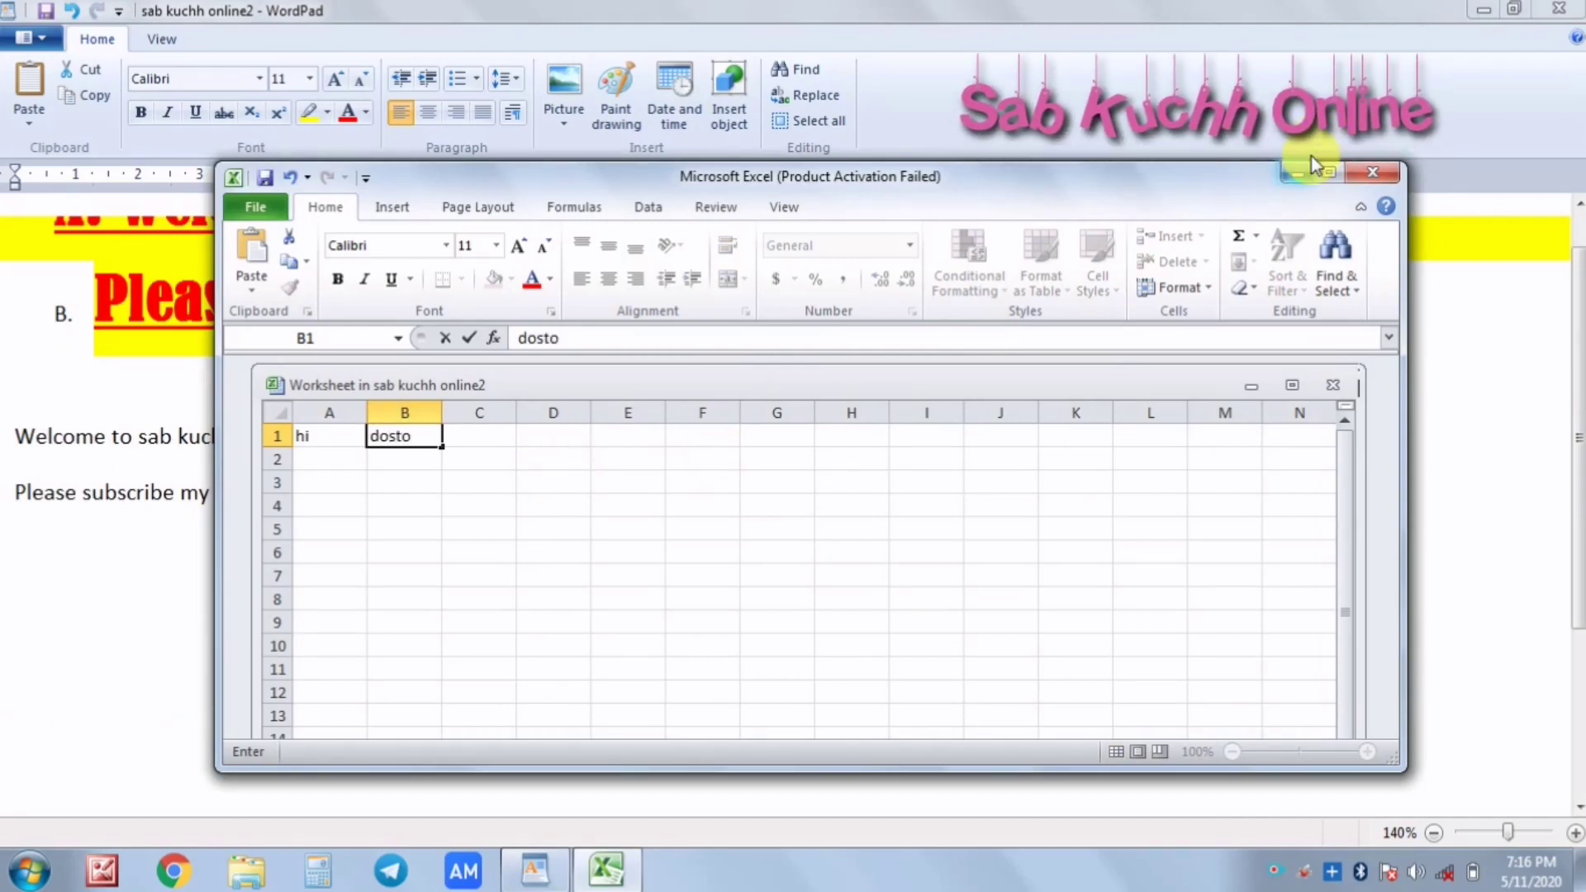
Step: Return to the document and enlarge and widen the embedded hi/dosto table
left_click(1364, 175)
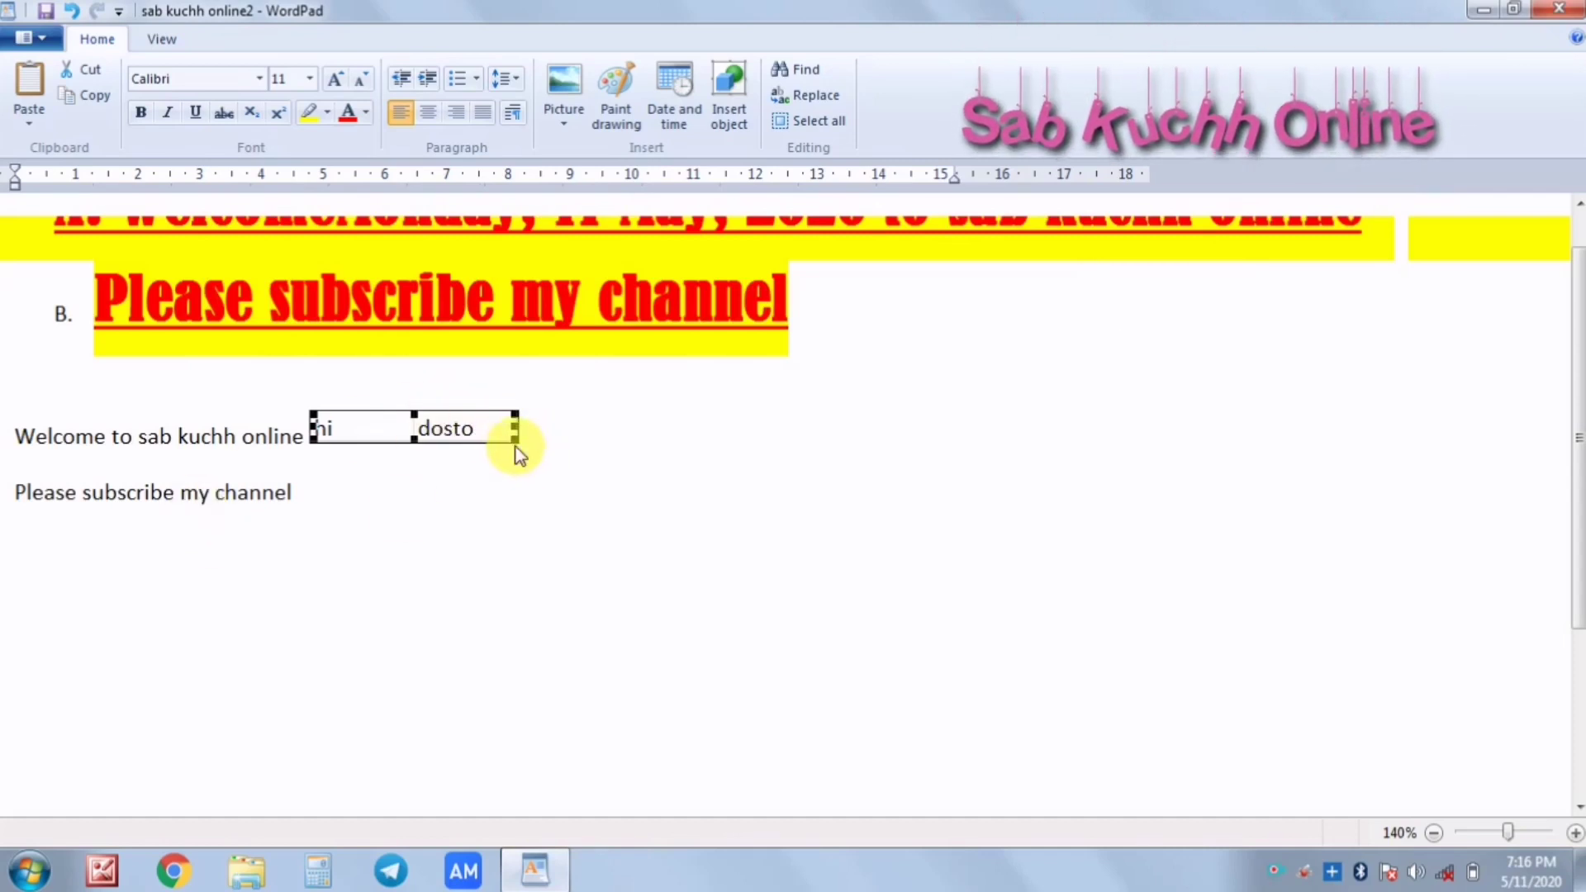
left_click_drag(516, 444, 640, 545)
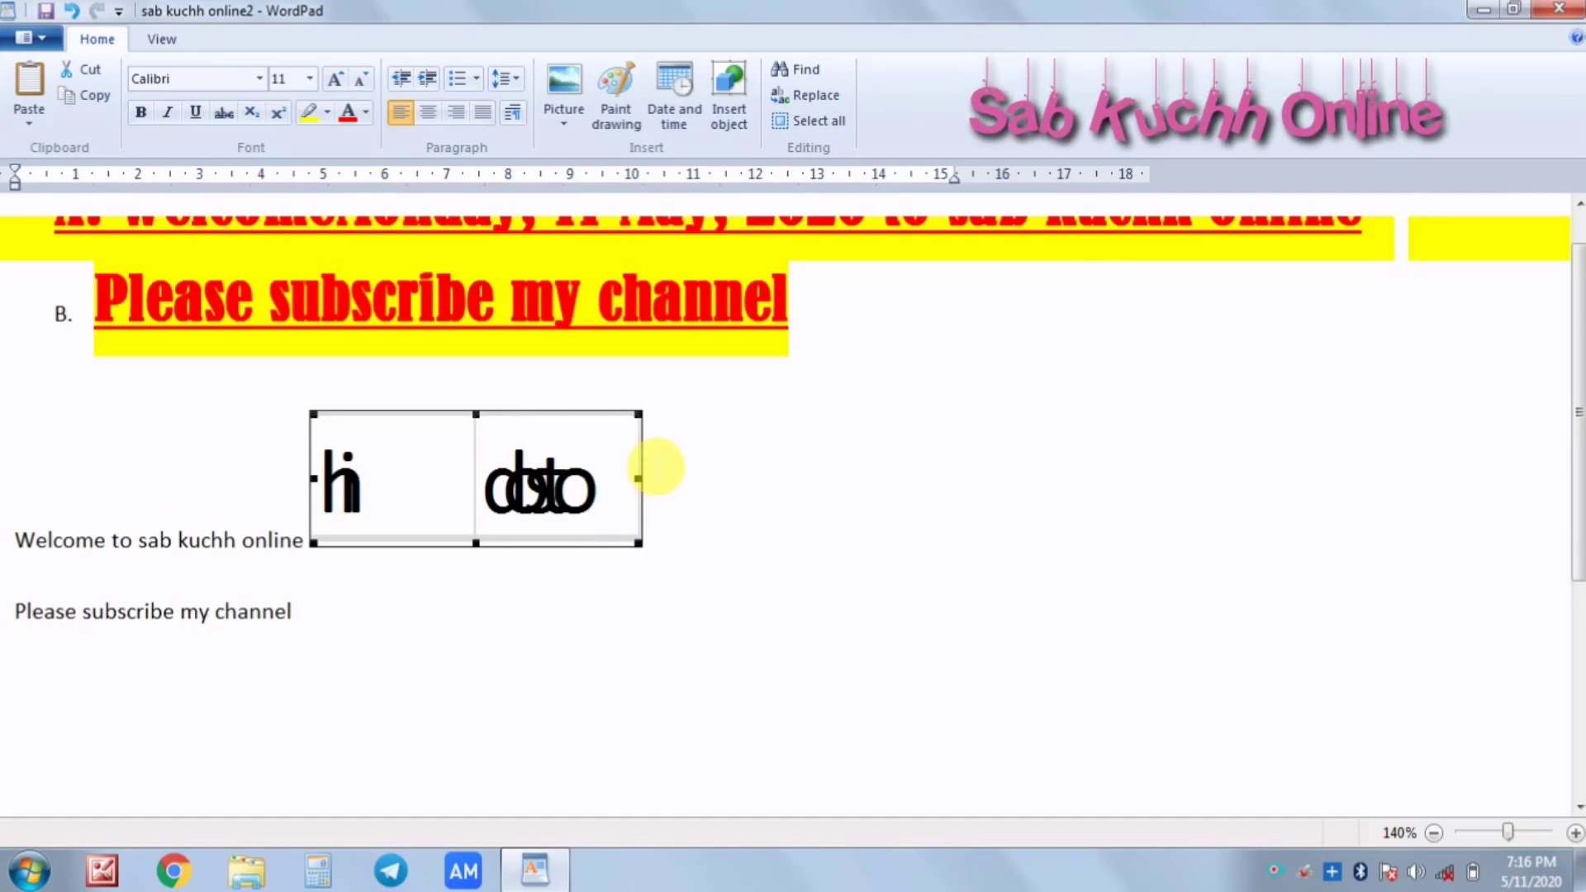
left_click_drag(653, 487, 917, 499)
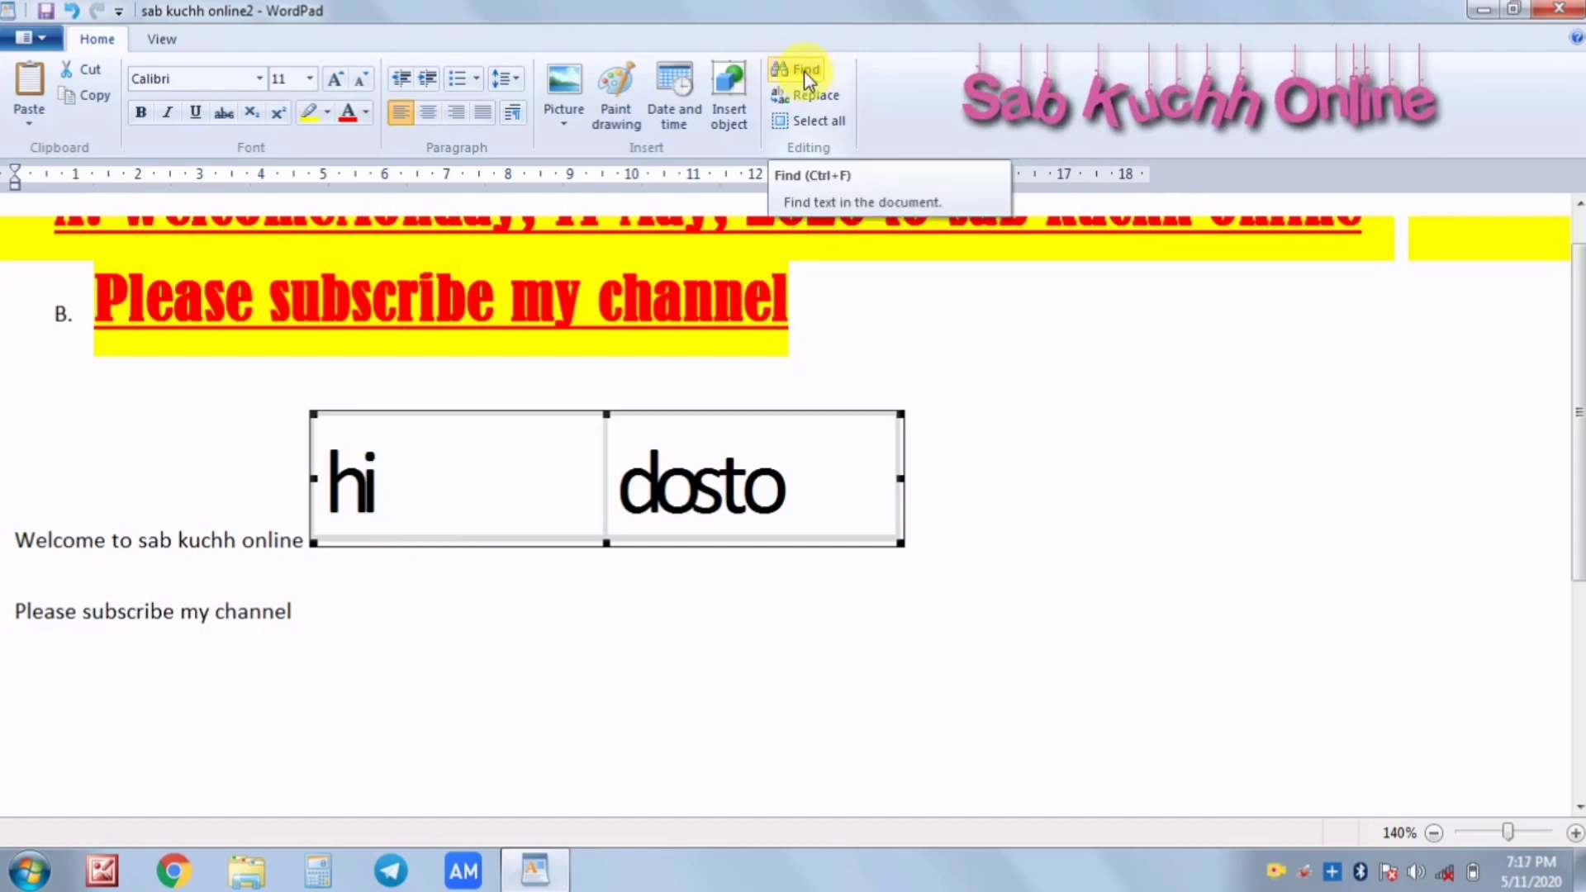
Step: Select the text from the Welcome line down and replace all 'sab' with 'all'
left_click(95, 541)
left_click_drag(95, 540, 304, 648)
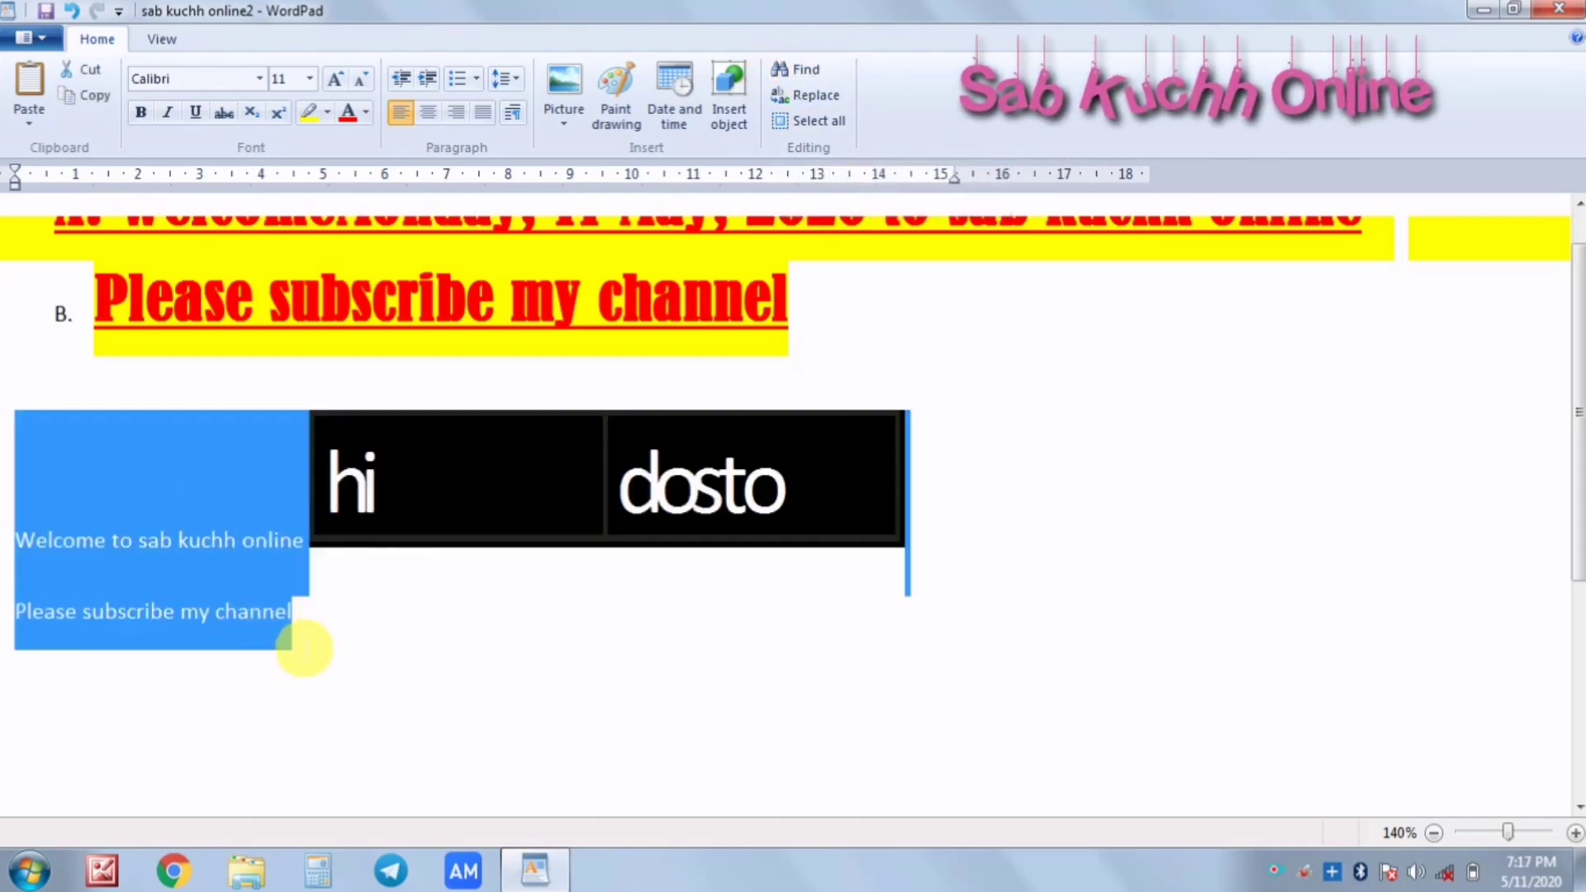
left_click(815, 87)
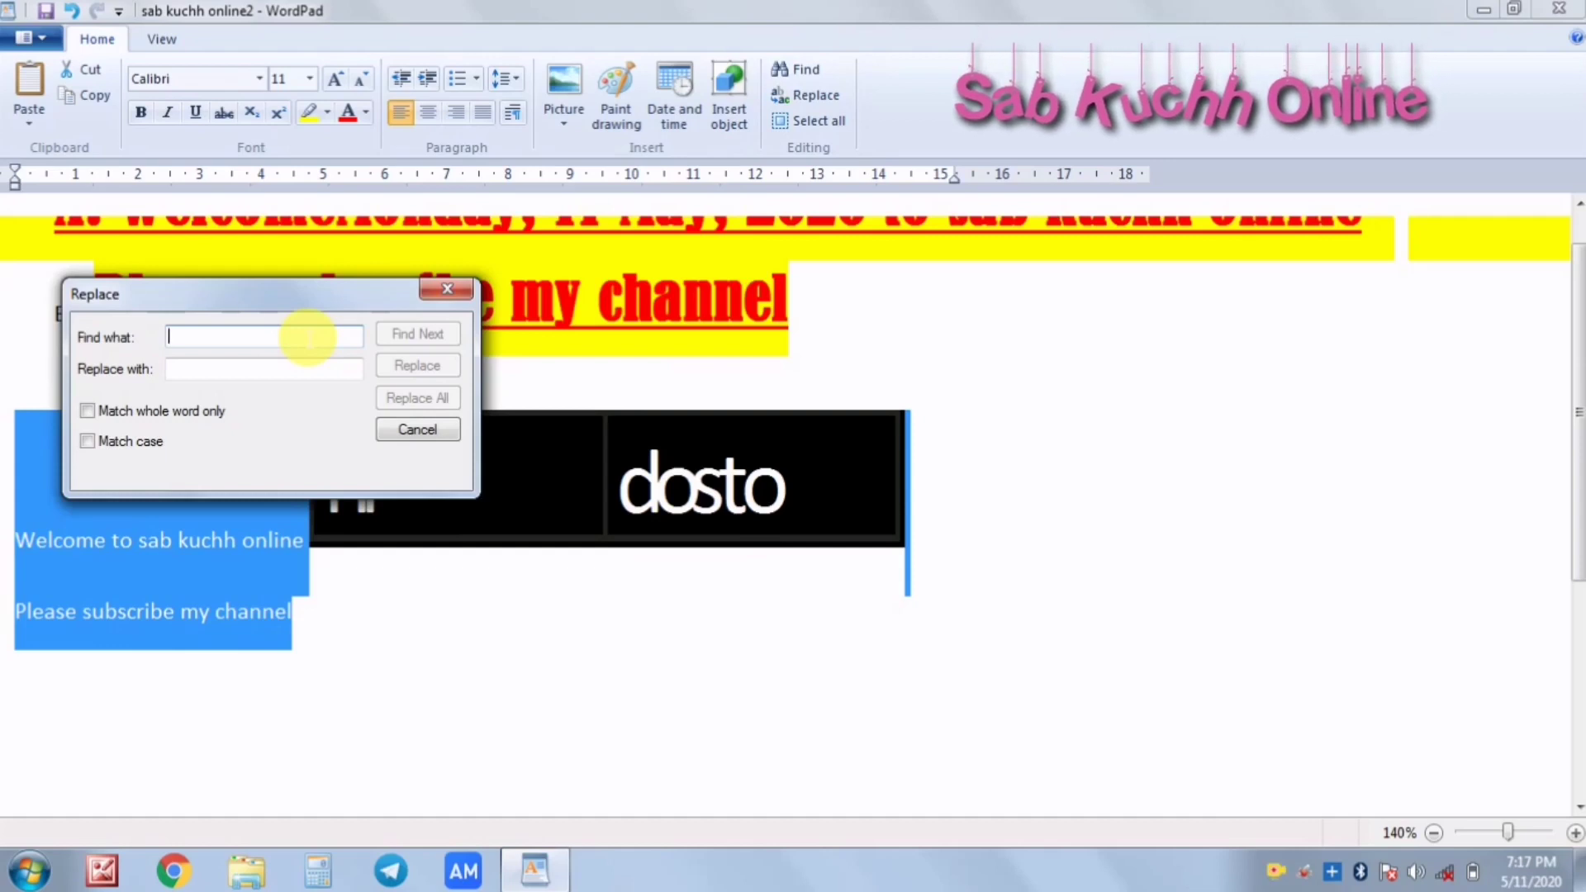
type("sab")
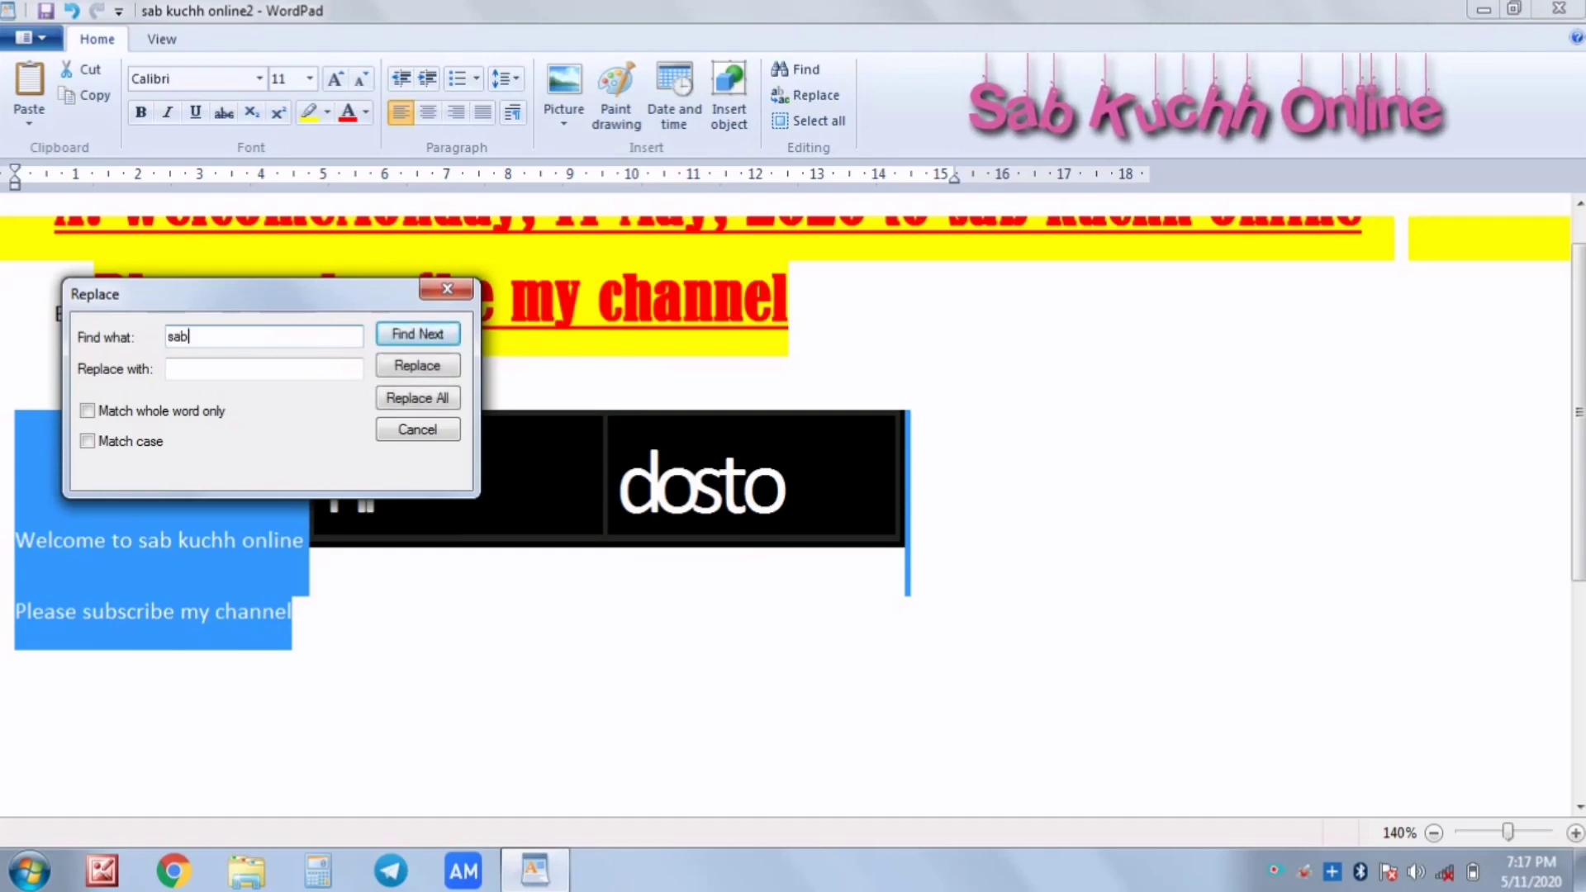
left_click(264, 368)
type("all")
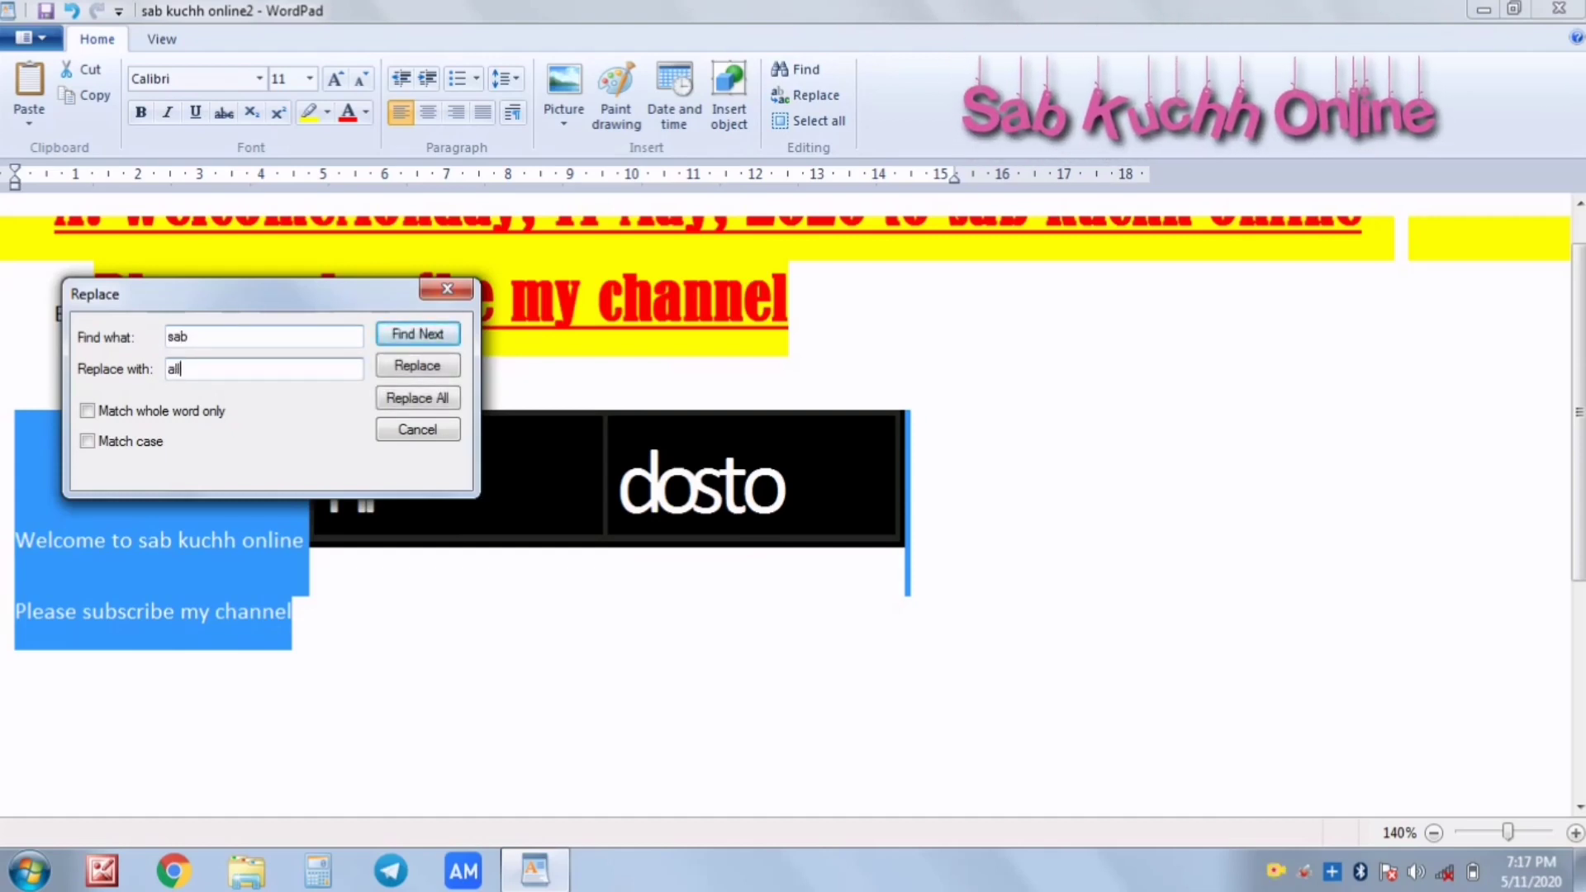
left_click(405, 399)
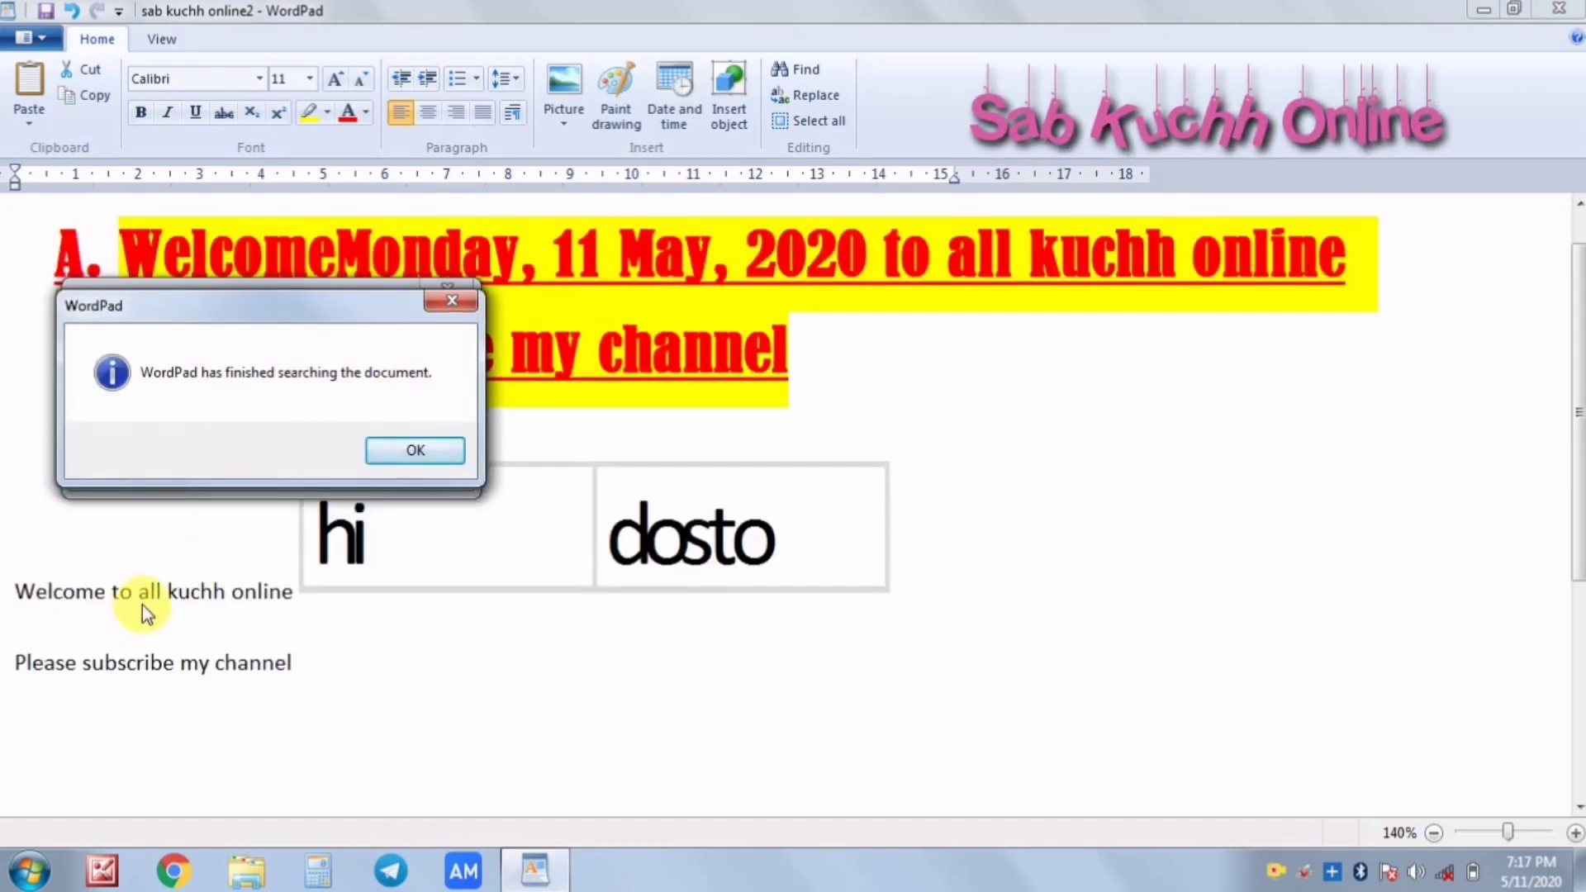
left_click(390, 450)
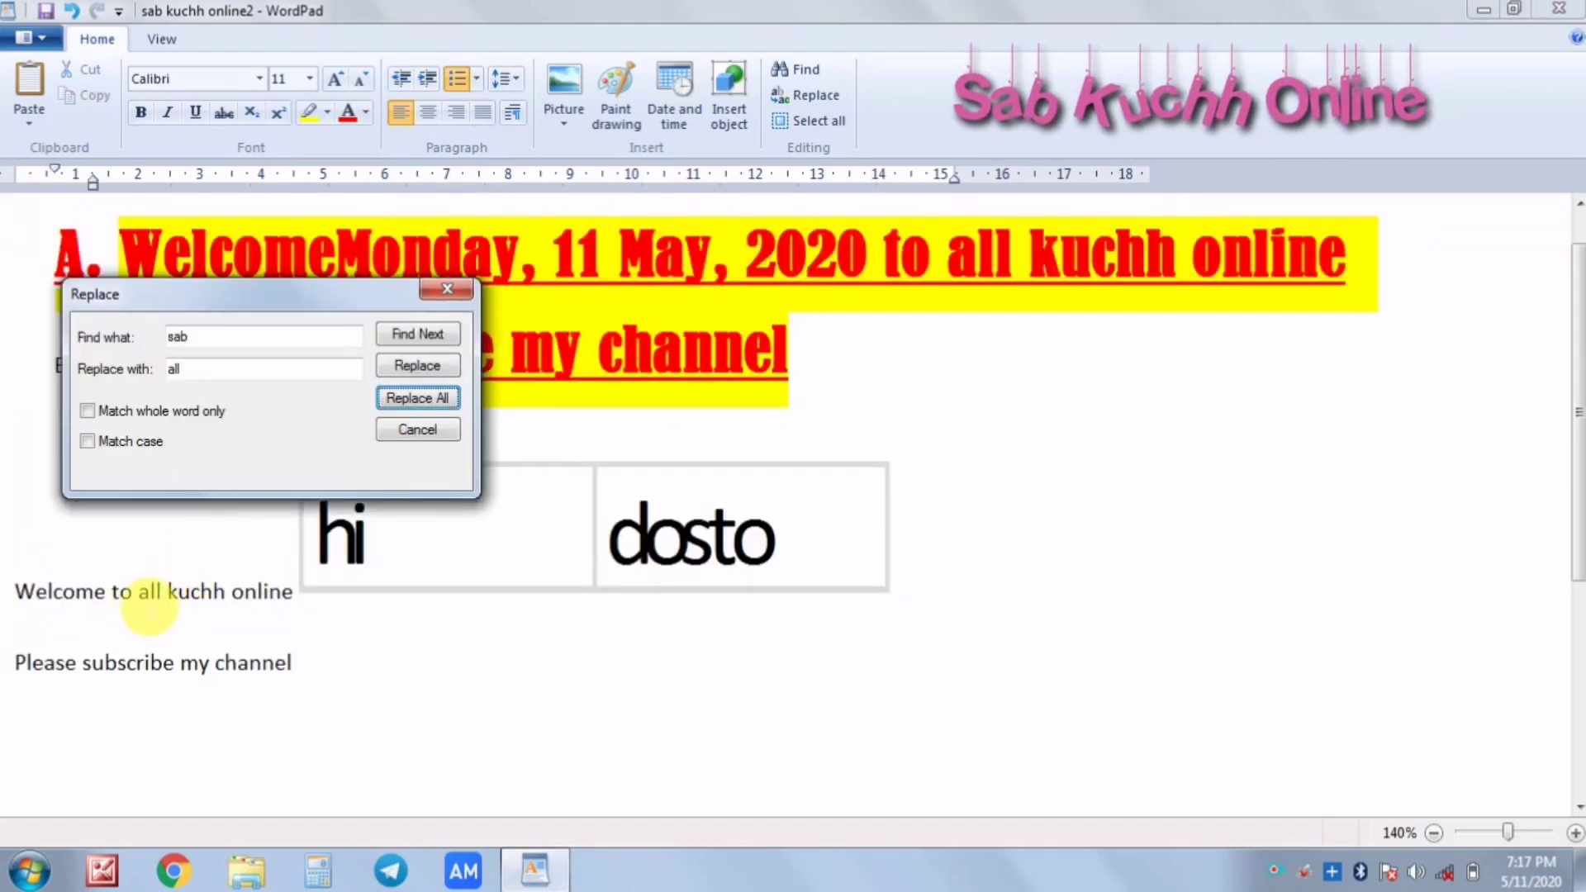
Step: Close the Replace dialog and check 'all' in the red heading and welcome line
left_click(145, 591)
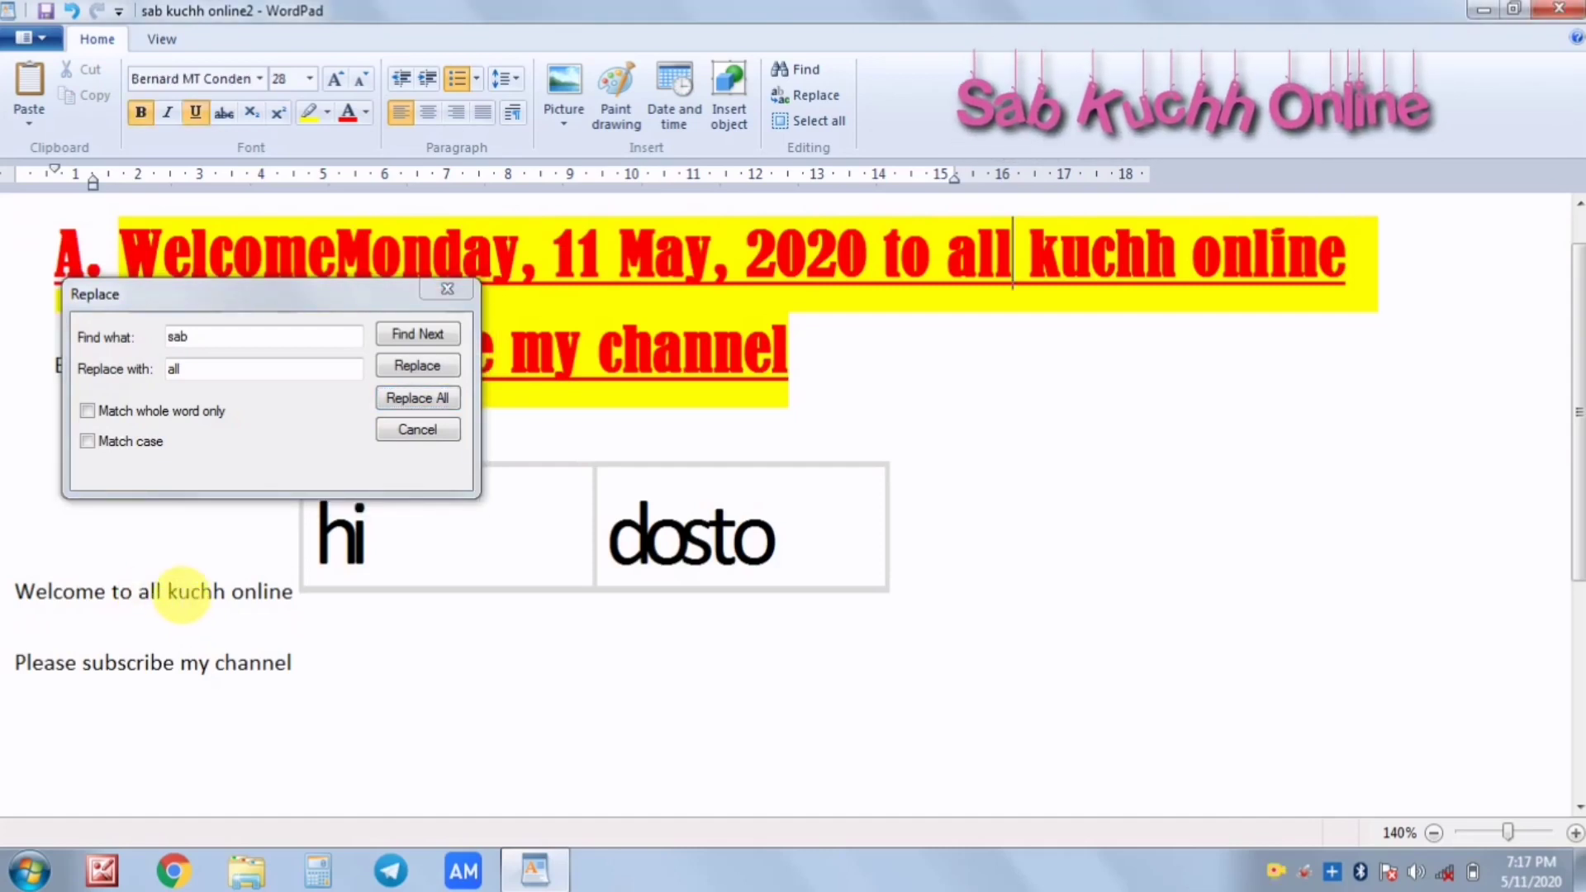
left_click(444, 289)
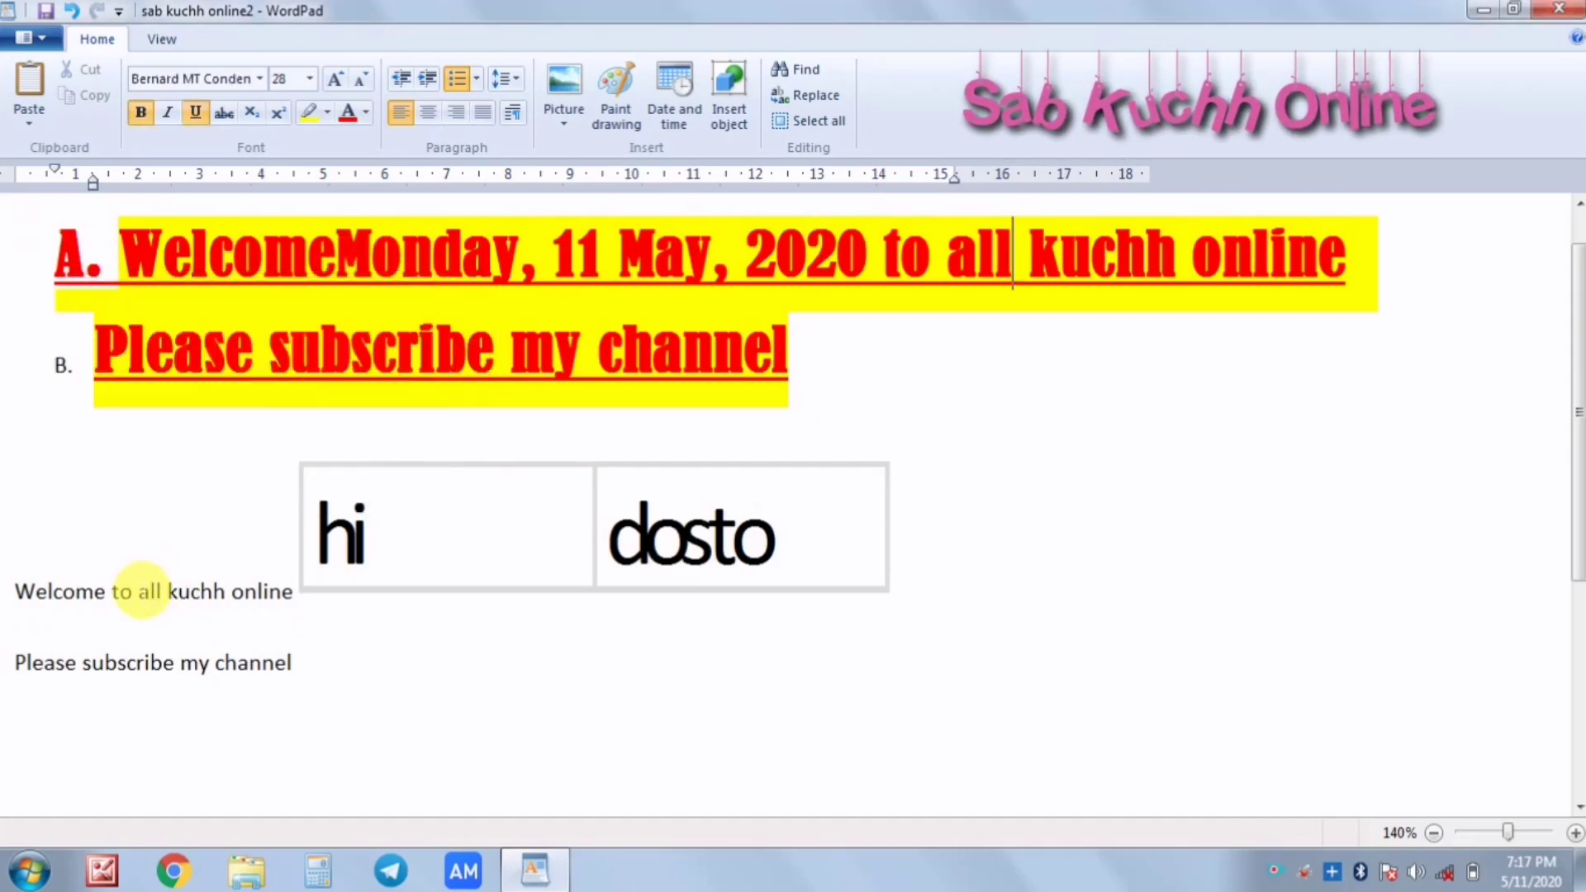
left_click(134, 590)
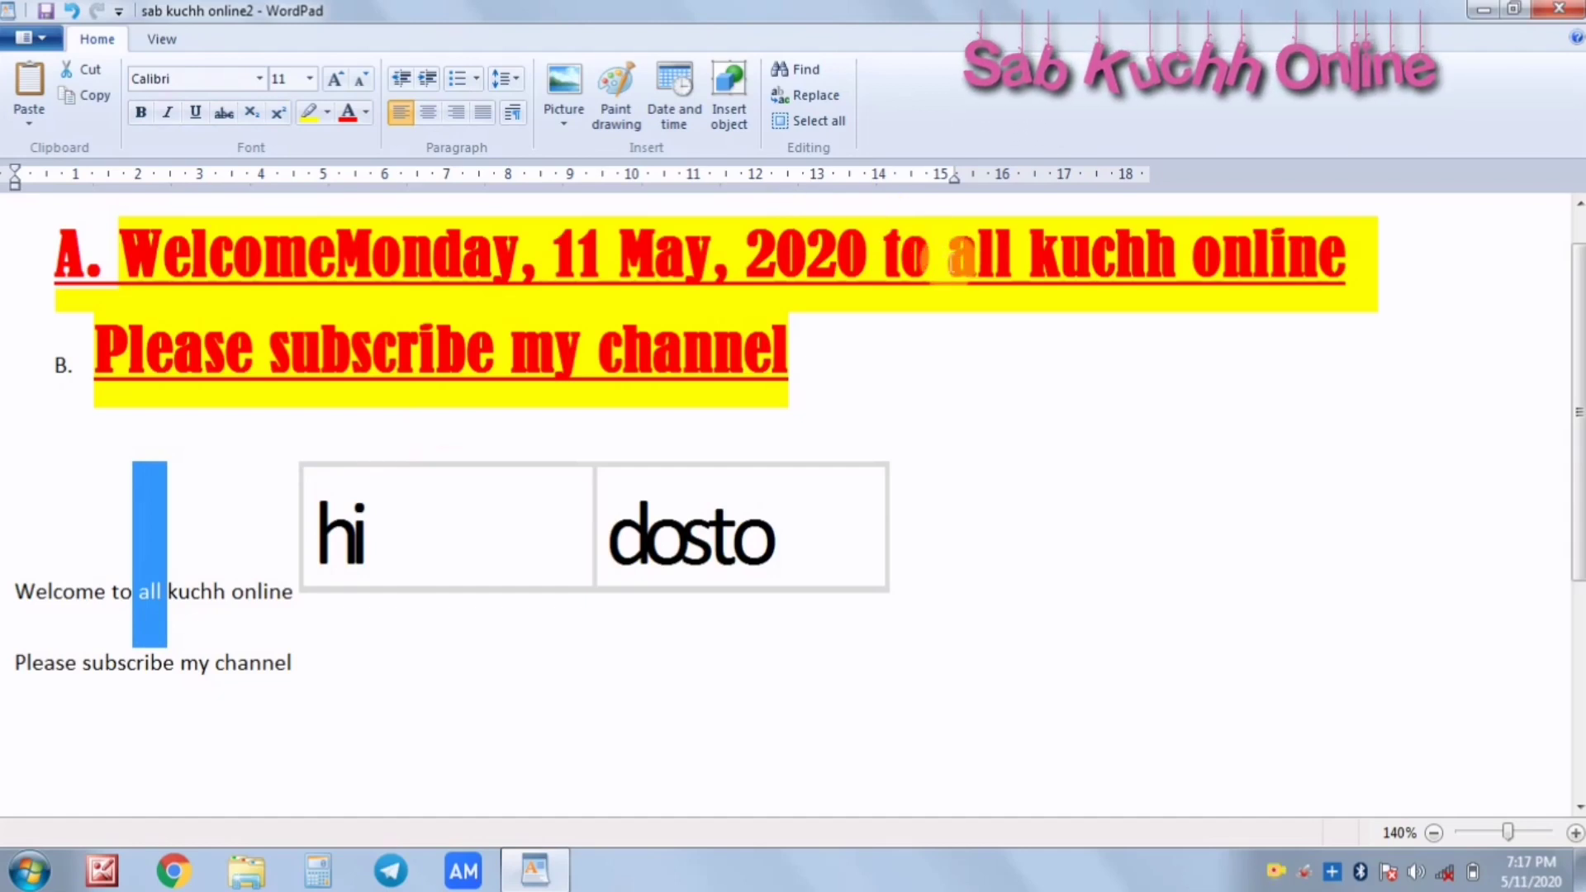
left_click_drag(958, 258, 1004, 265)
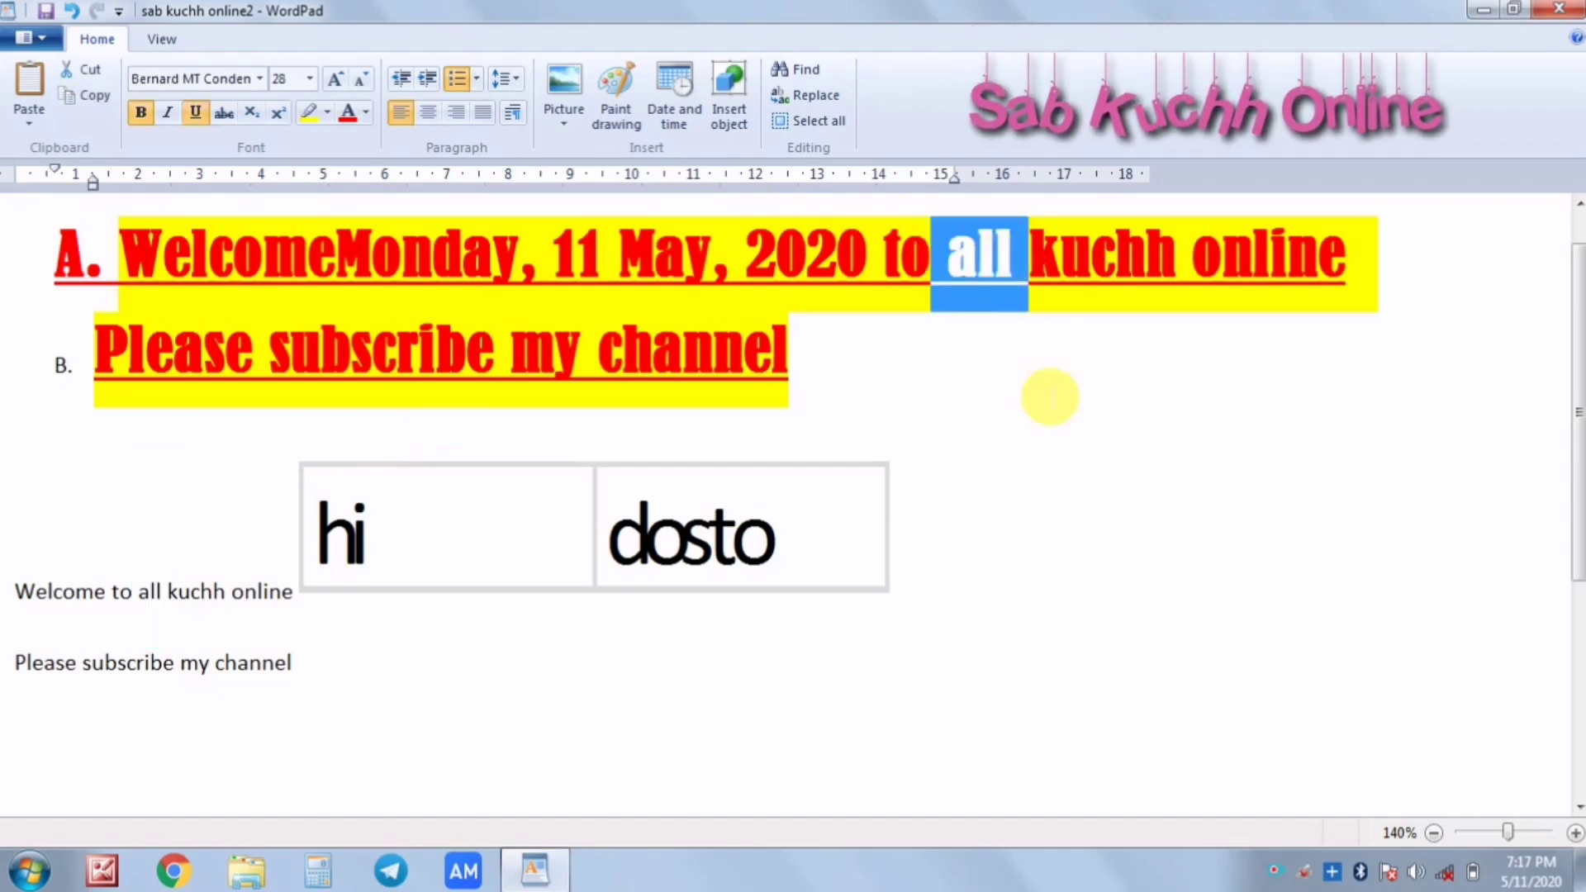
left_click(1023, 386)
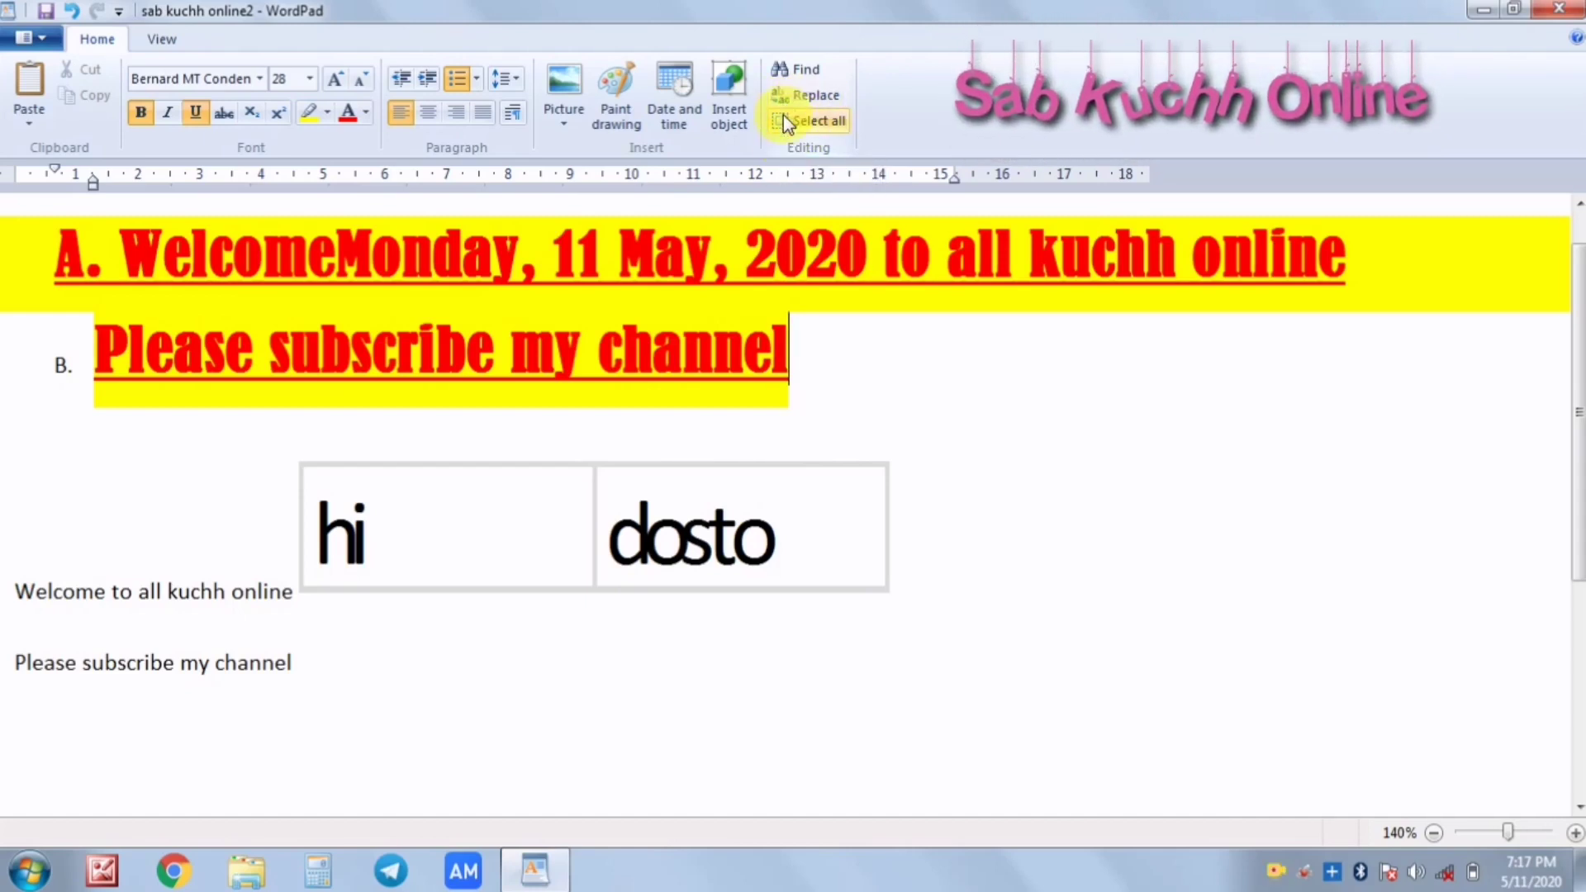
left_click(822, 117)
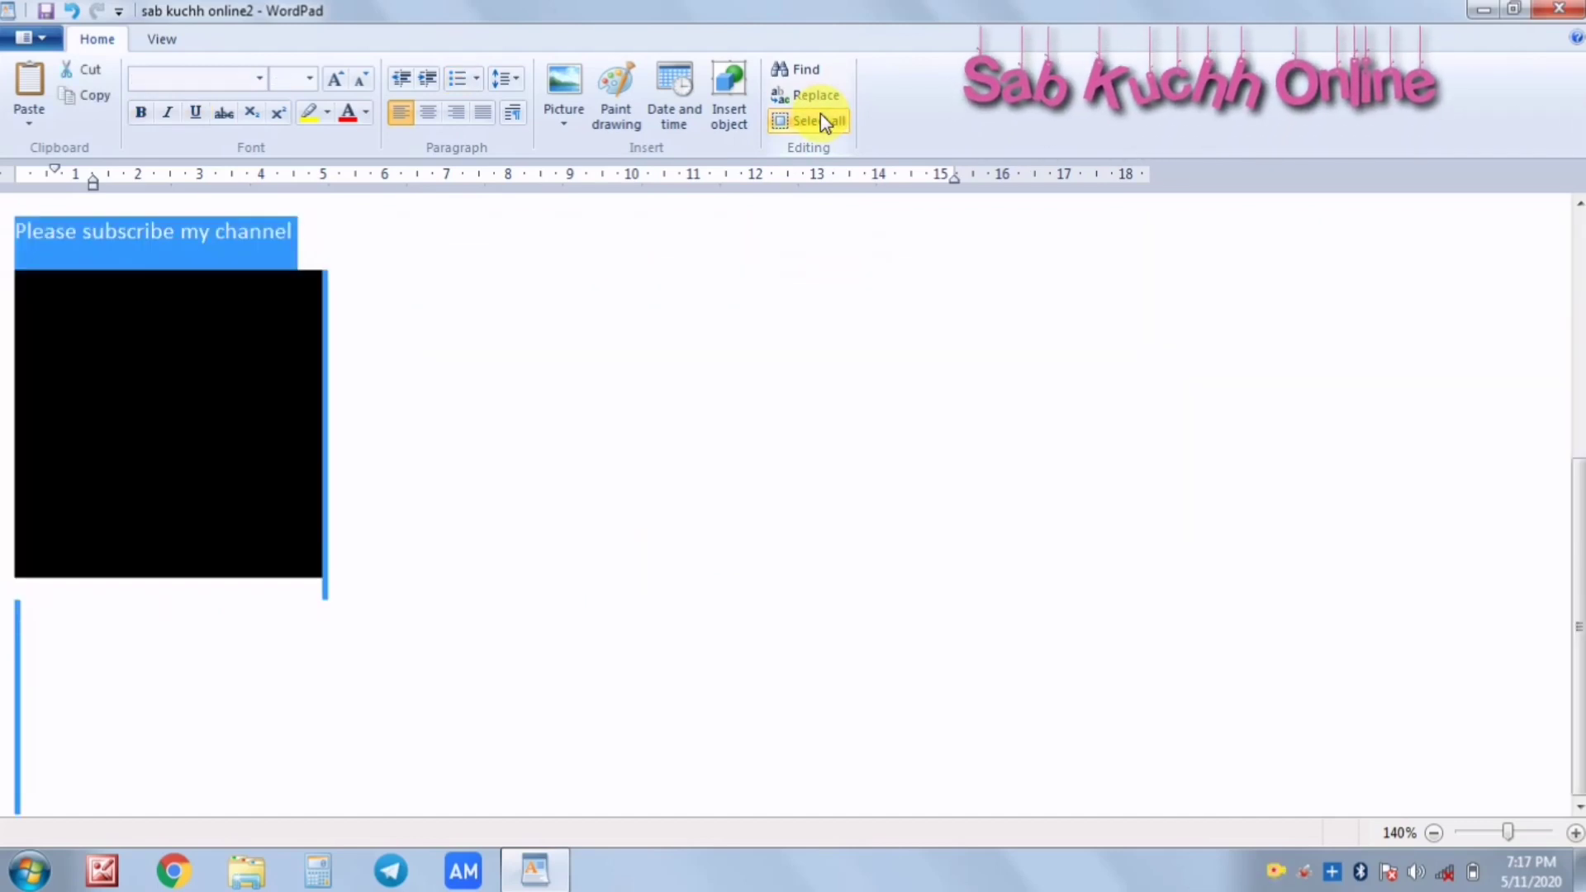
key("ctrl+Home")
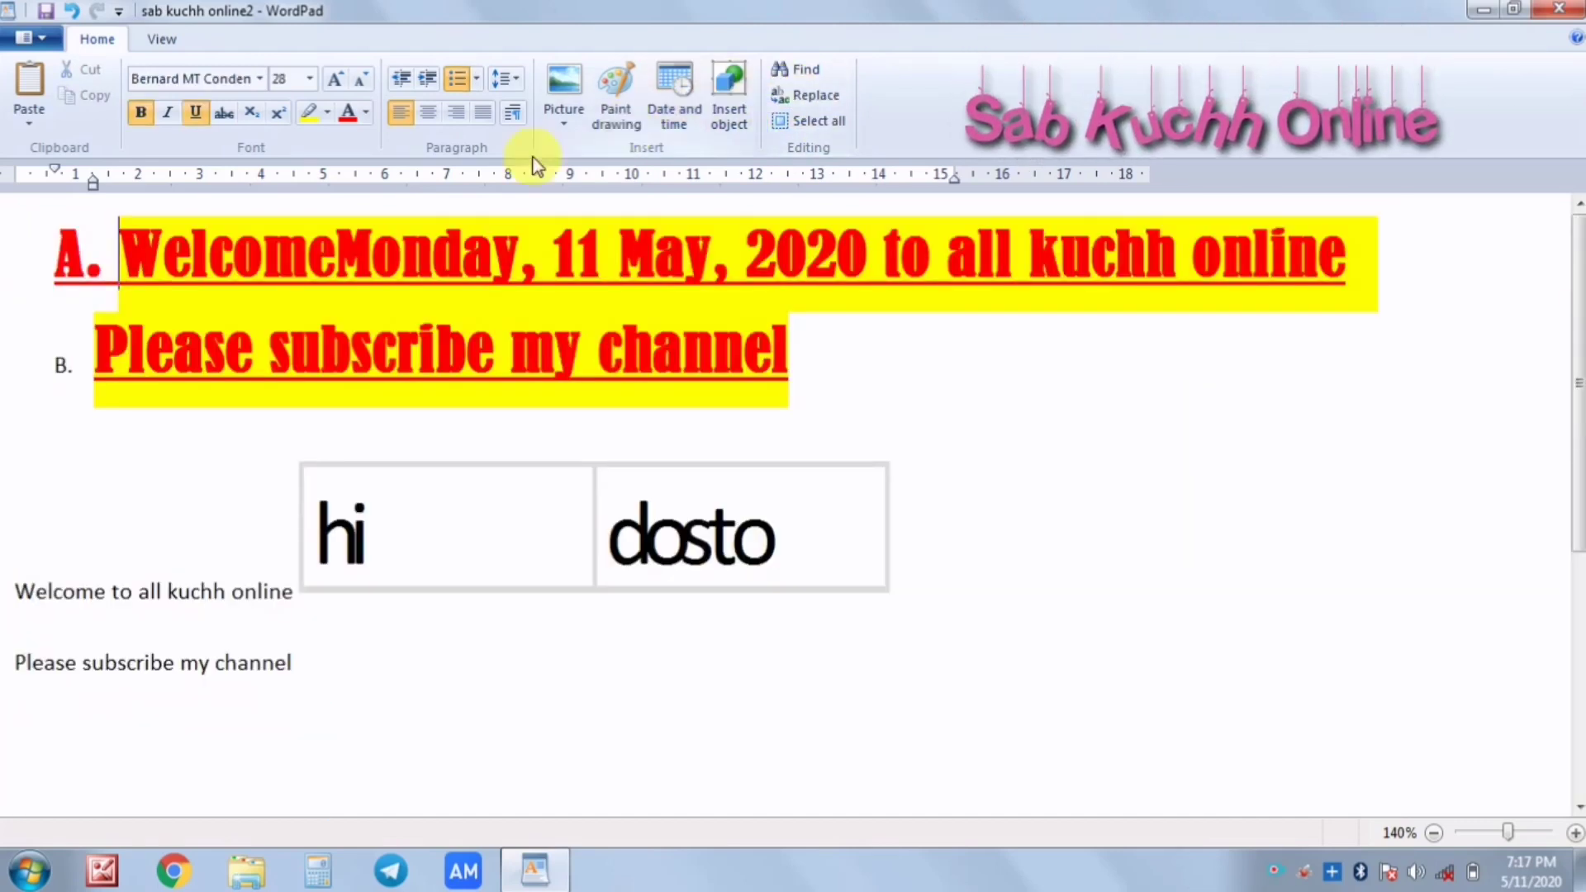
Step: Turn the Ruler off and back on, then toggle the Status bar off and on, leaving both shown
left_click(159, 40)
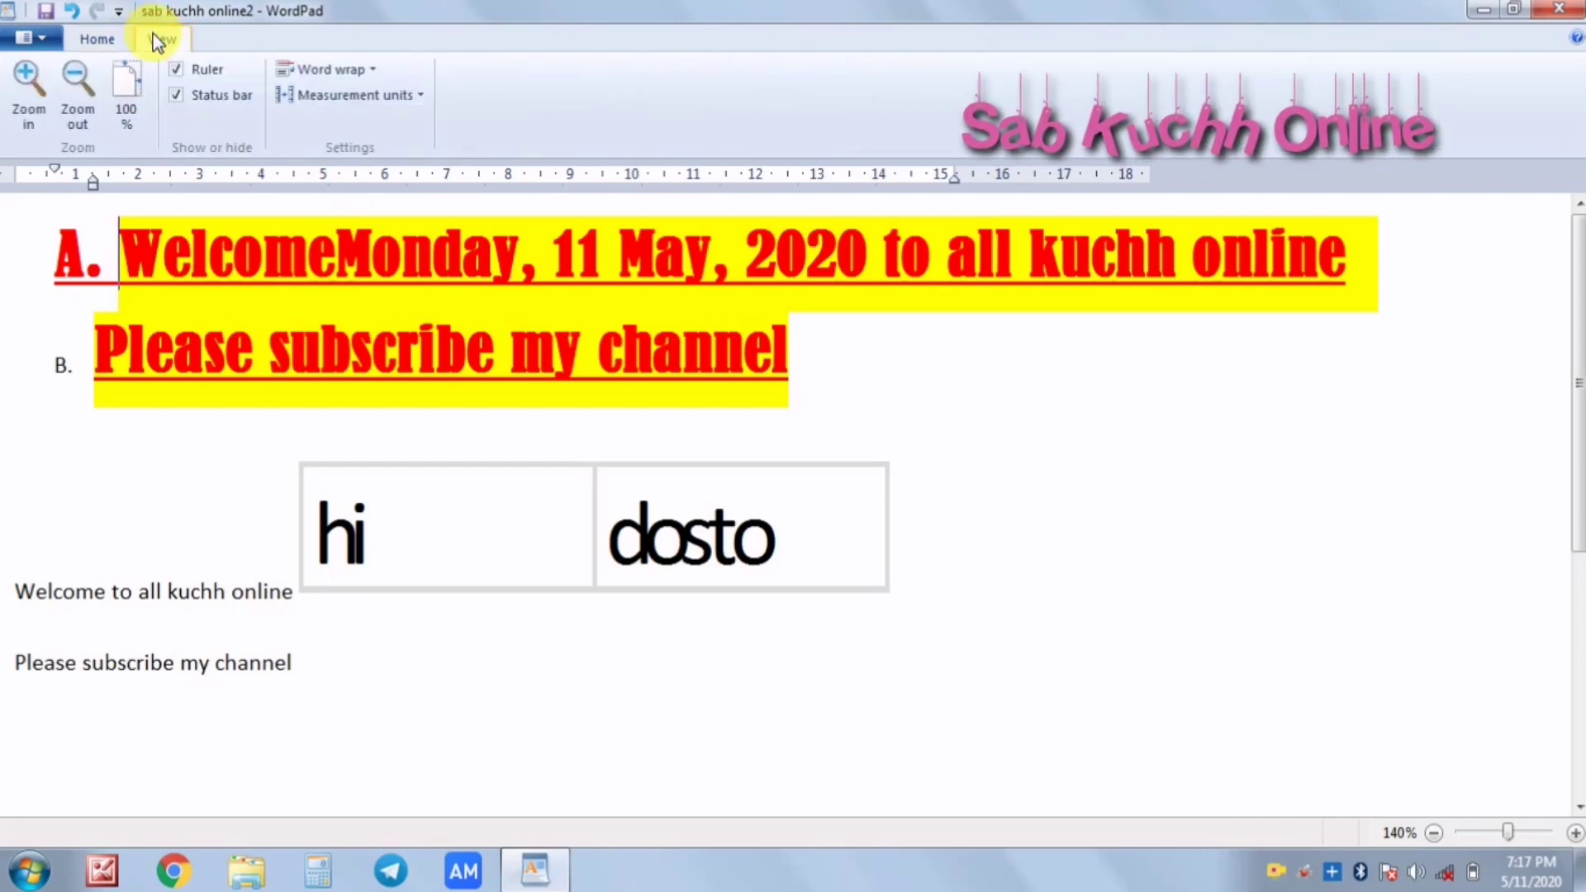
left_click(177, 72)
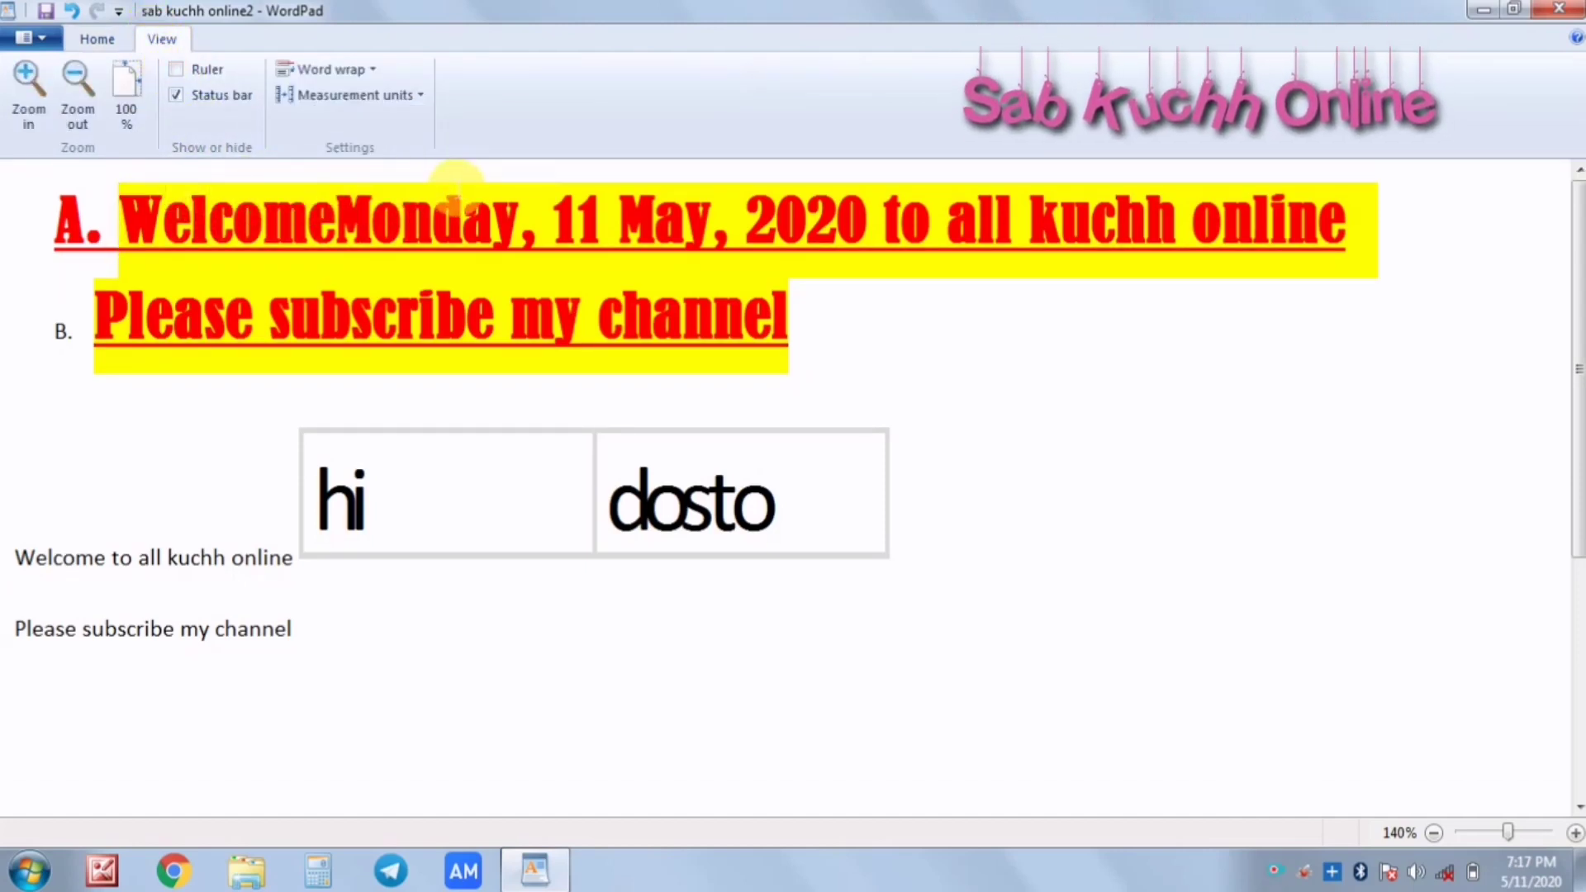
left_click(179, 72)
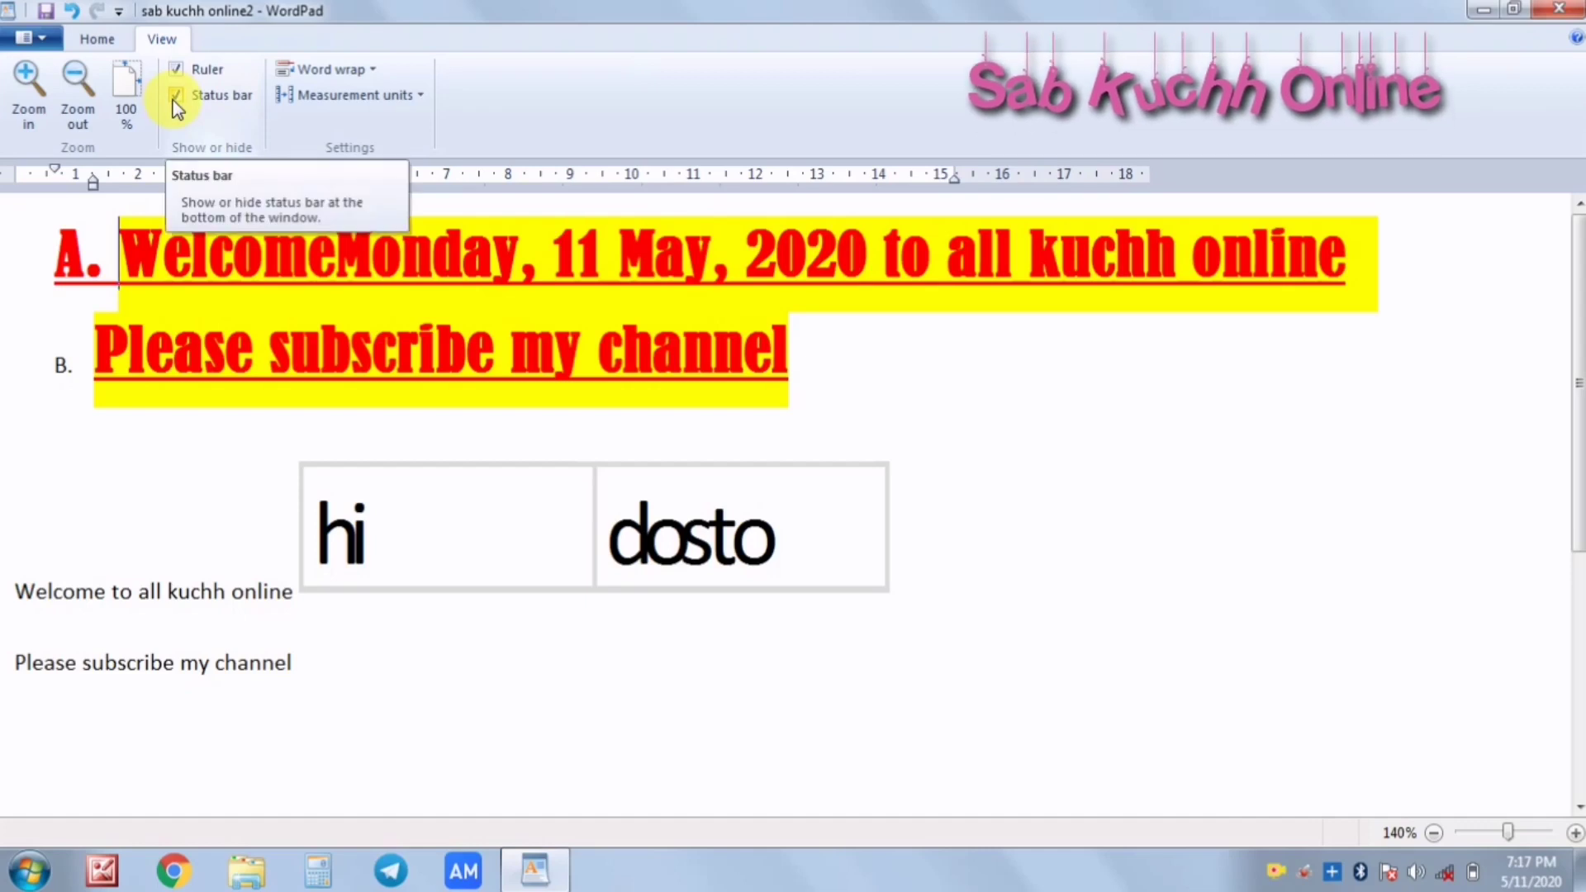
left_click(176, 96)
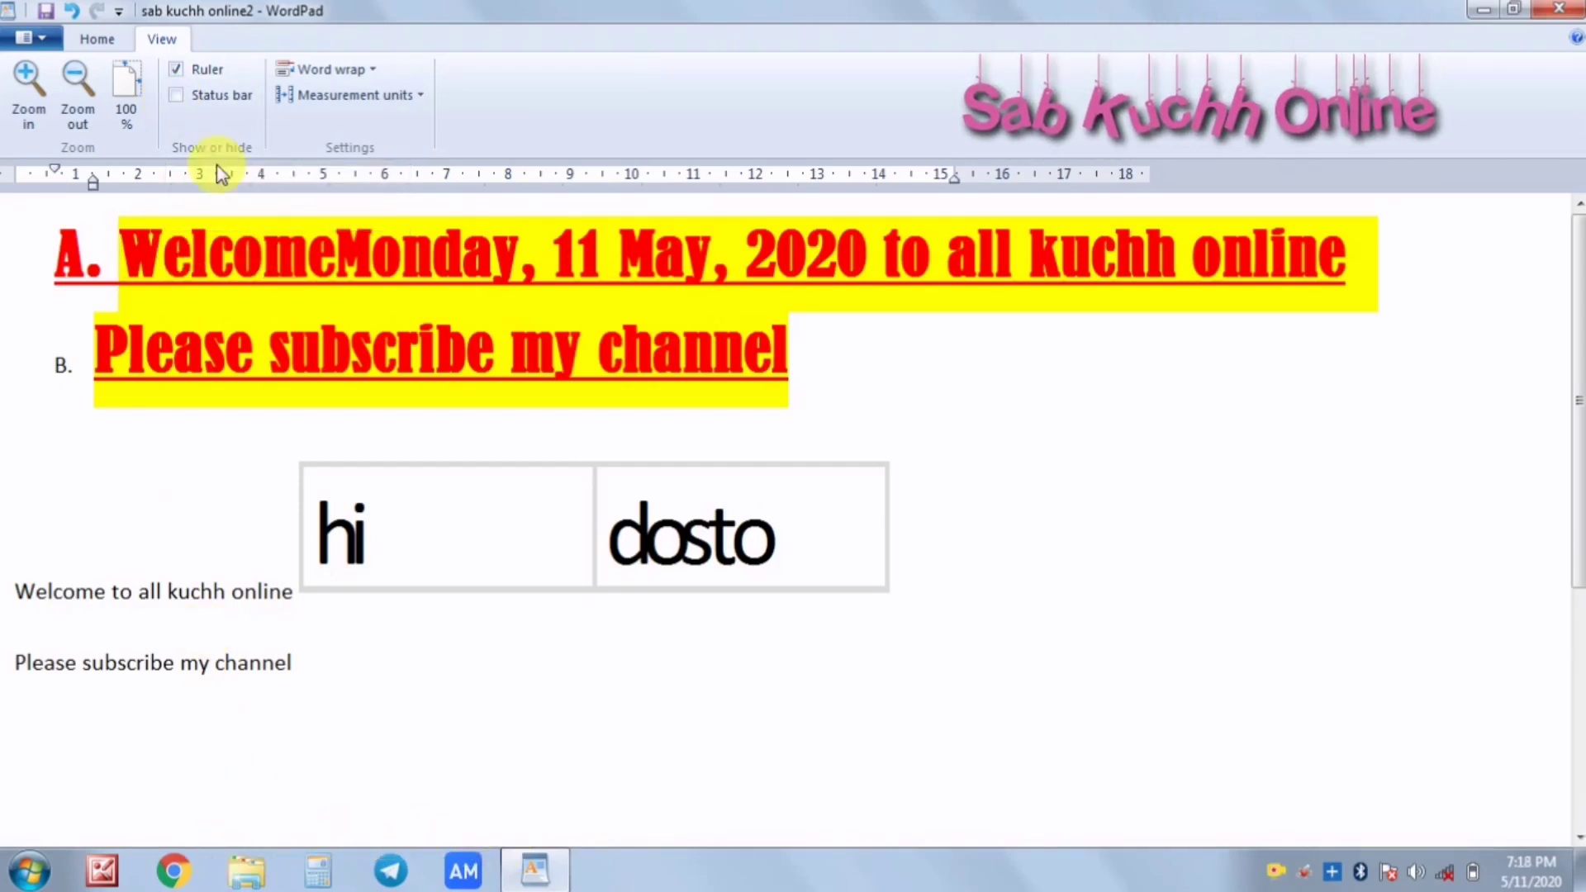
left_click(179, 95)
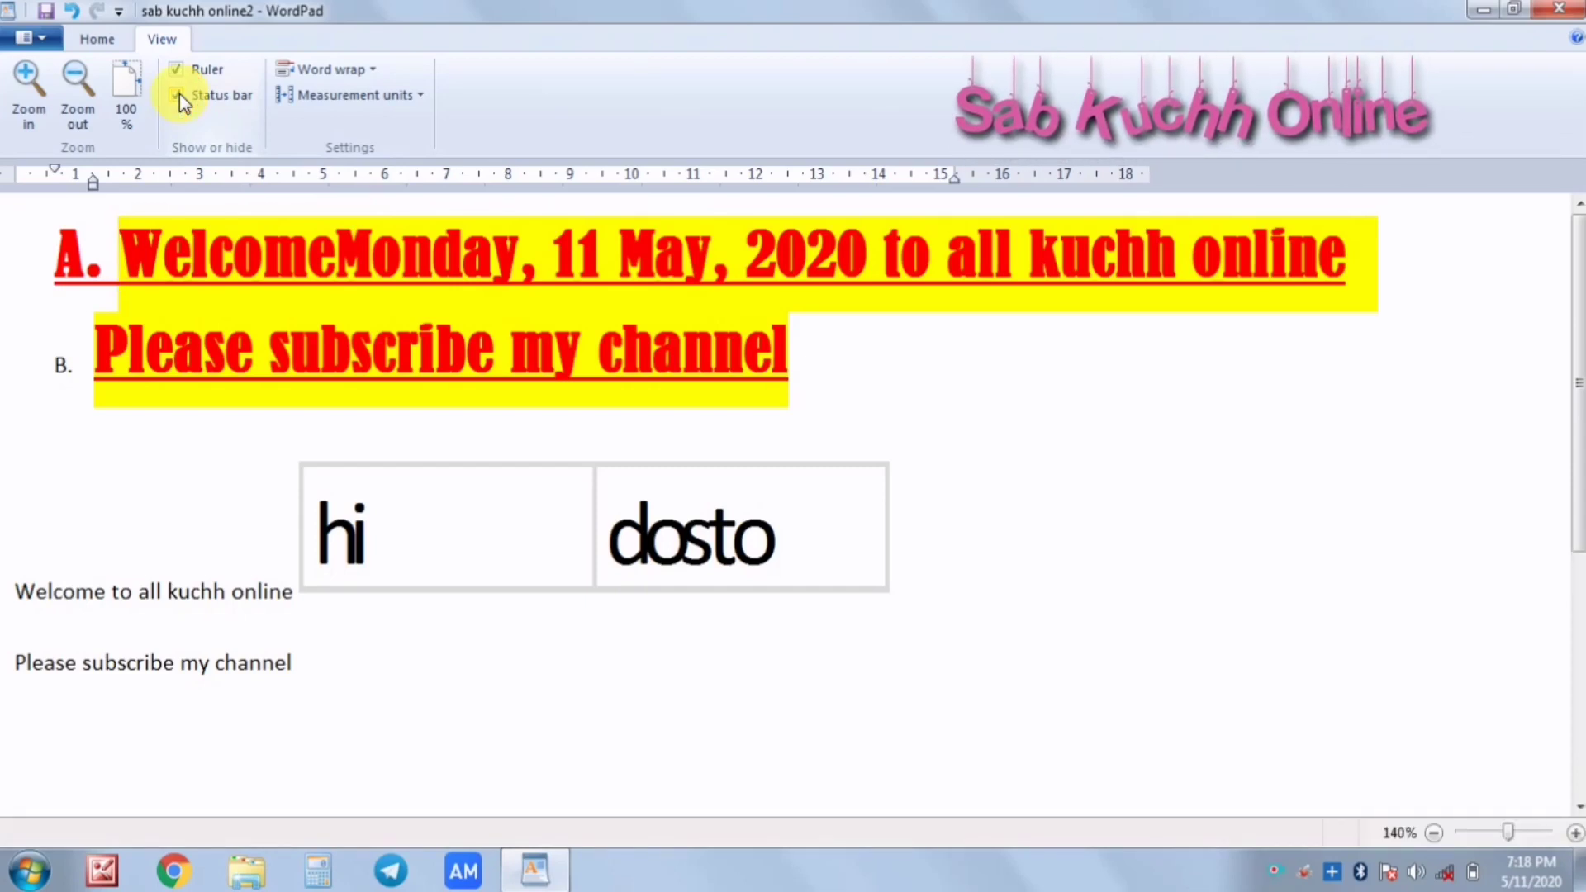
left_click(179, 93)
left_click(180, 93)
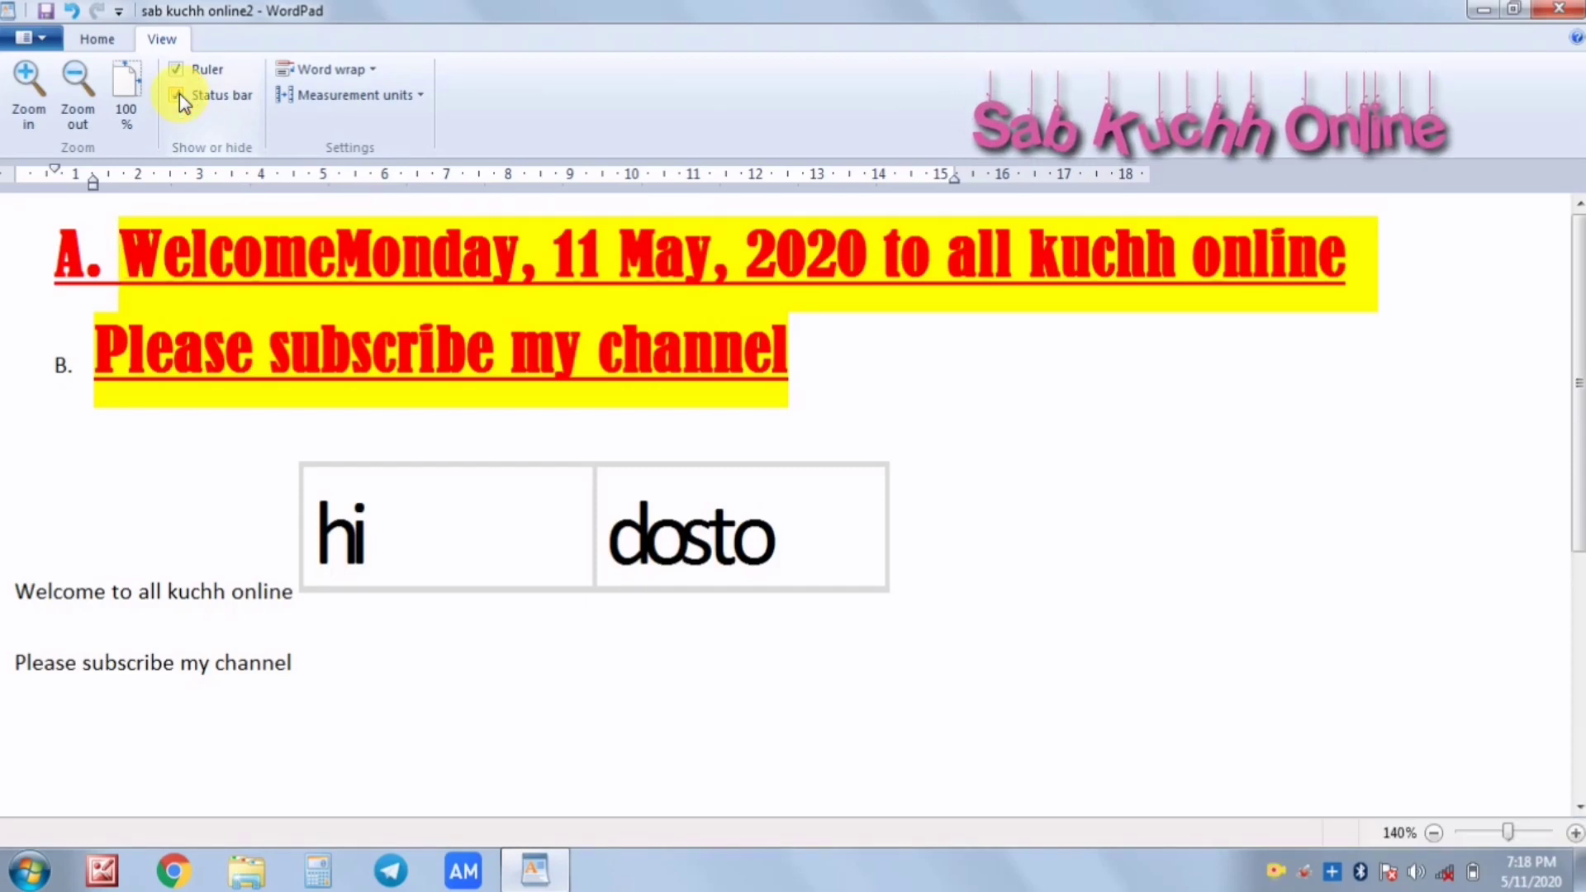
Step: Set zoom to 100%, zoom out four steps, then zoom back in four steps to 100%
left_click(118, 86)
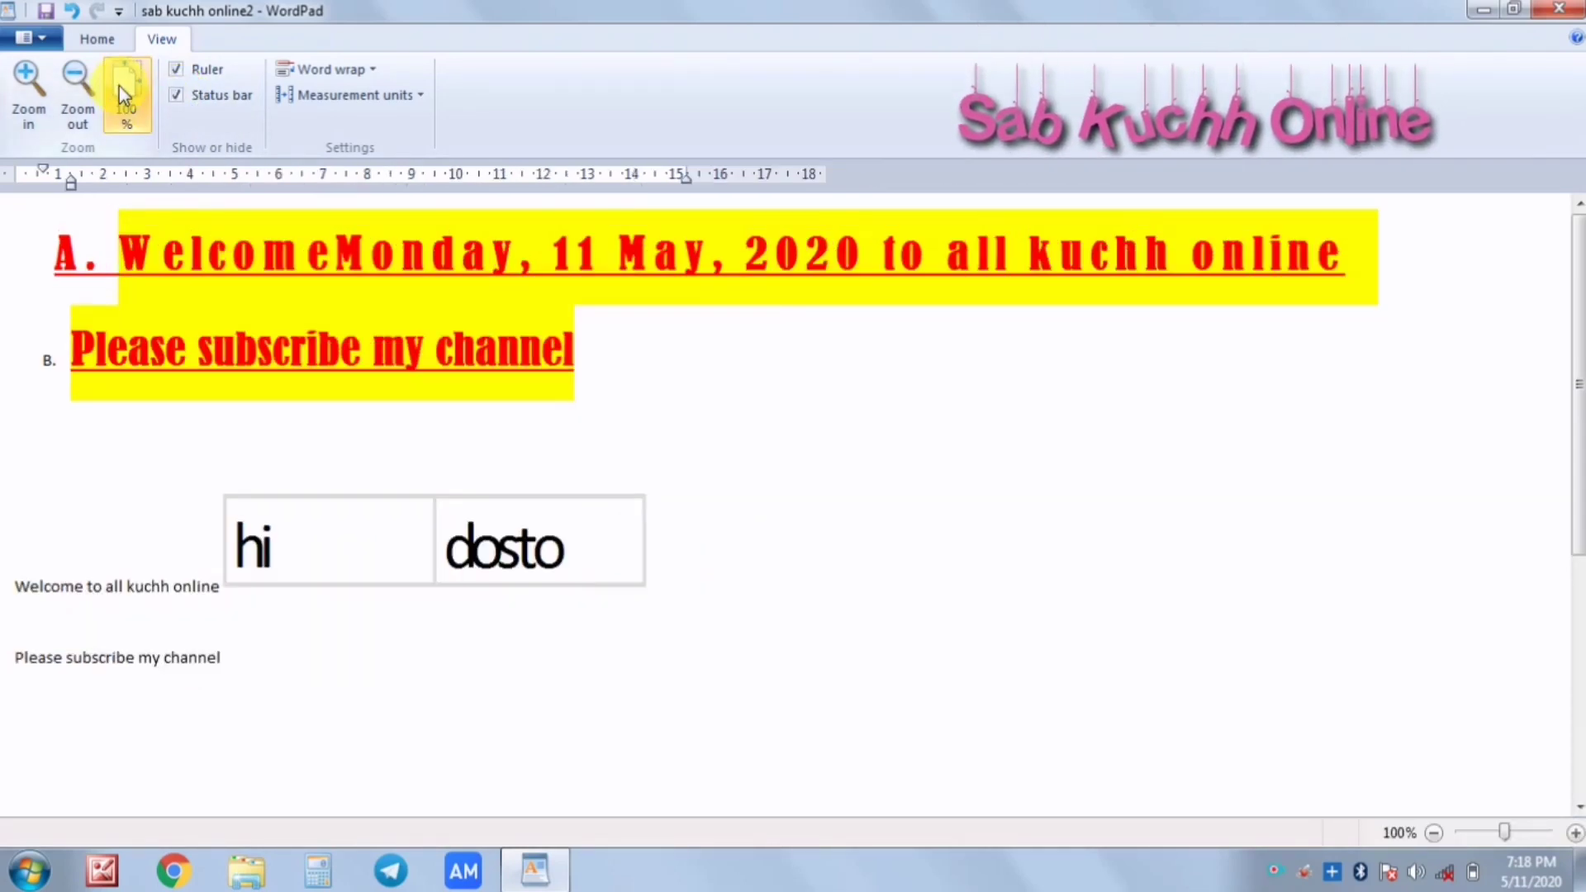
left_click(77, 110)
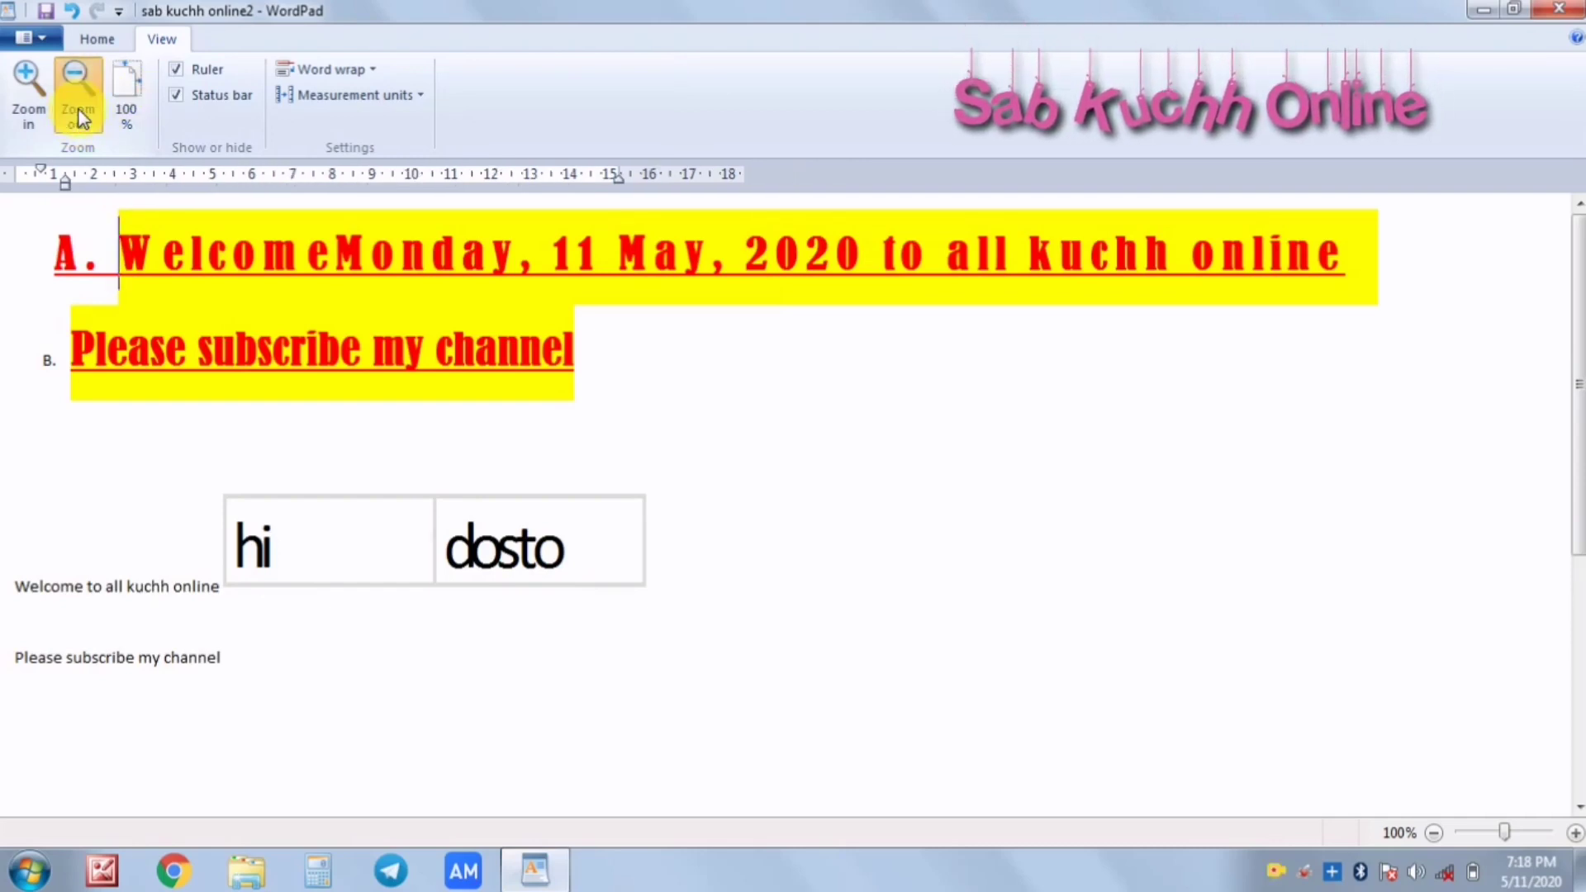
left_click(77, 111)
left_click(77, 111)
left_click(77, 110)
left_click(78, 110)
left_click(78, 111)
left_click(78, 111)
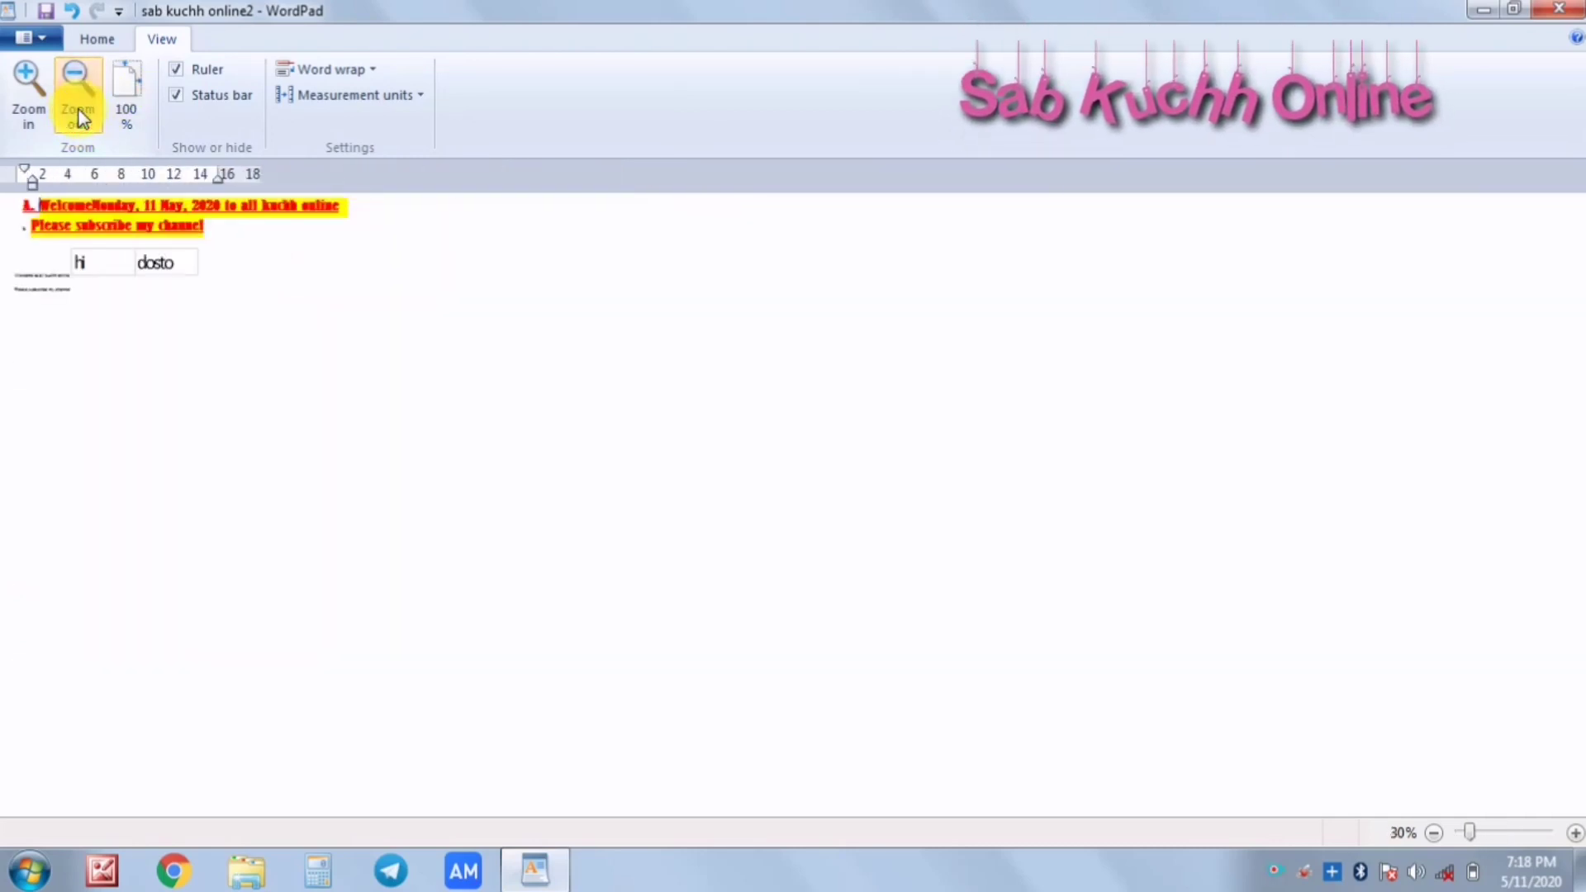
left_click(28, 78)
left_click(27, 77)
left_click(27, 77)
left_click(27, 78)
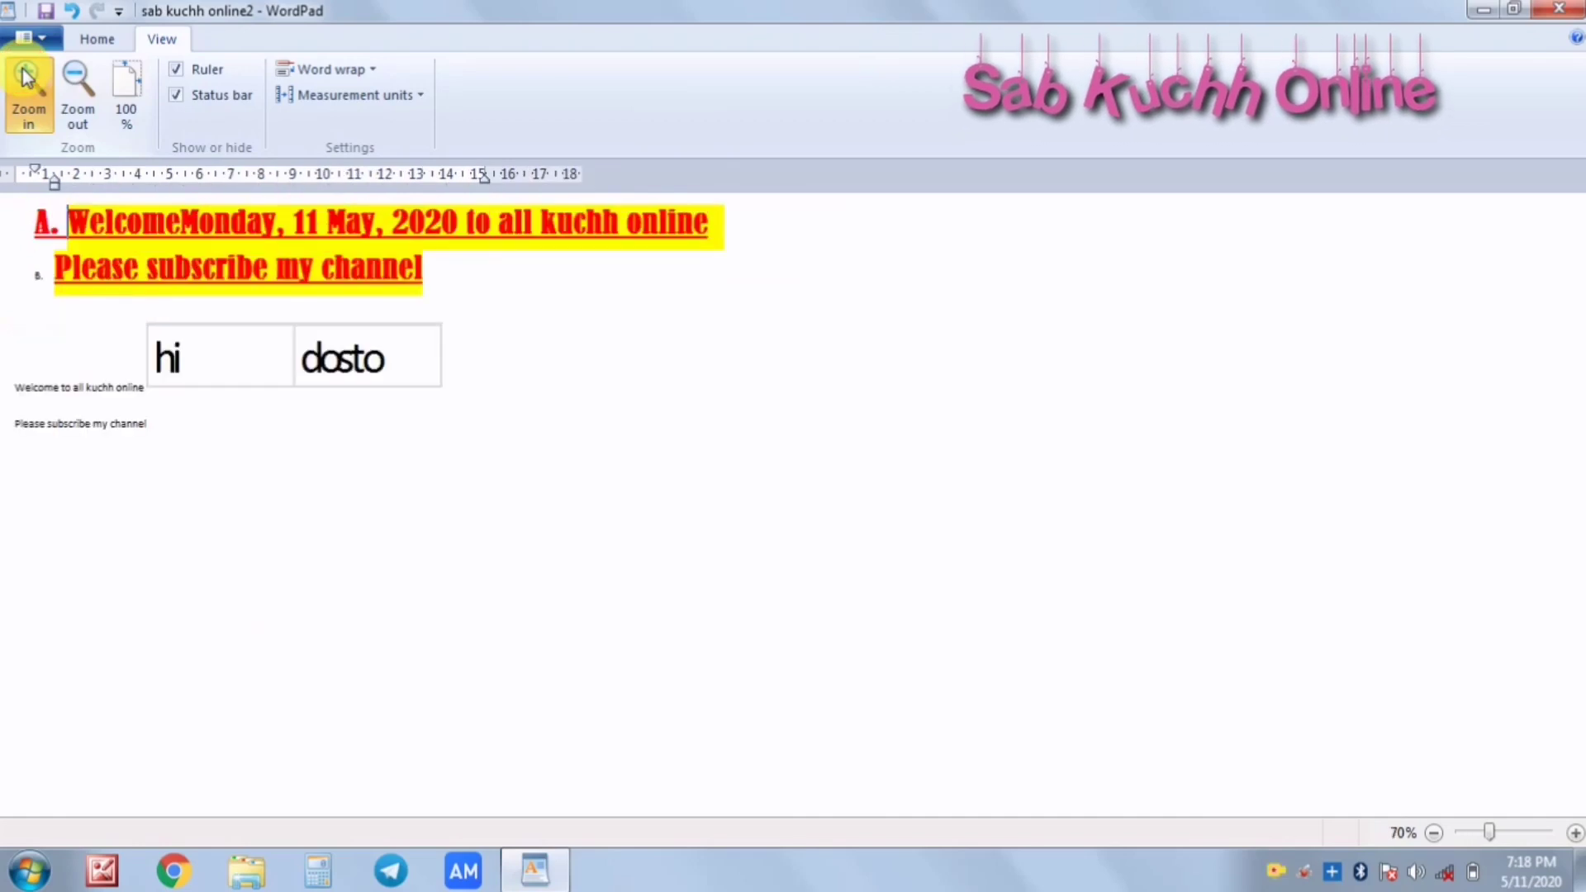
left_click(27, 78)
left_click(27, 78)
left_click(27, 78)
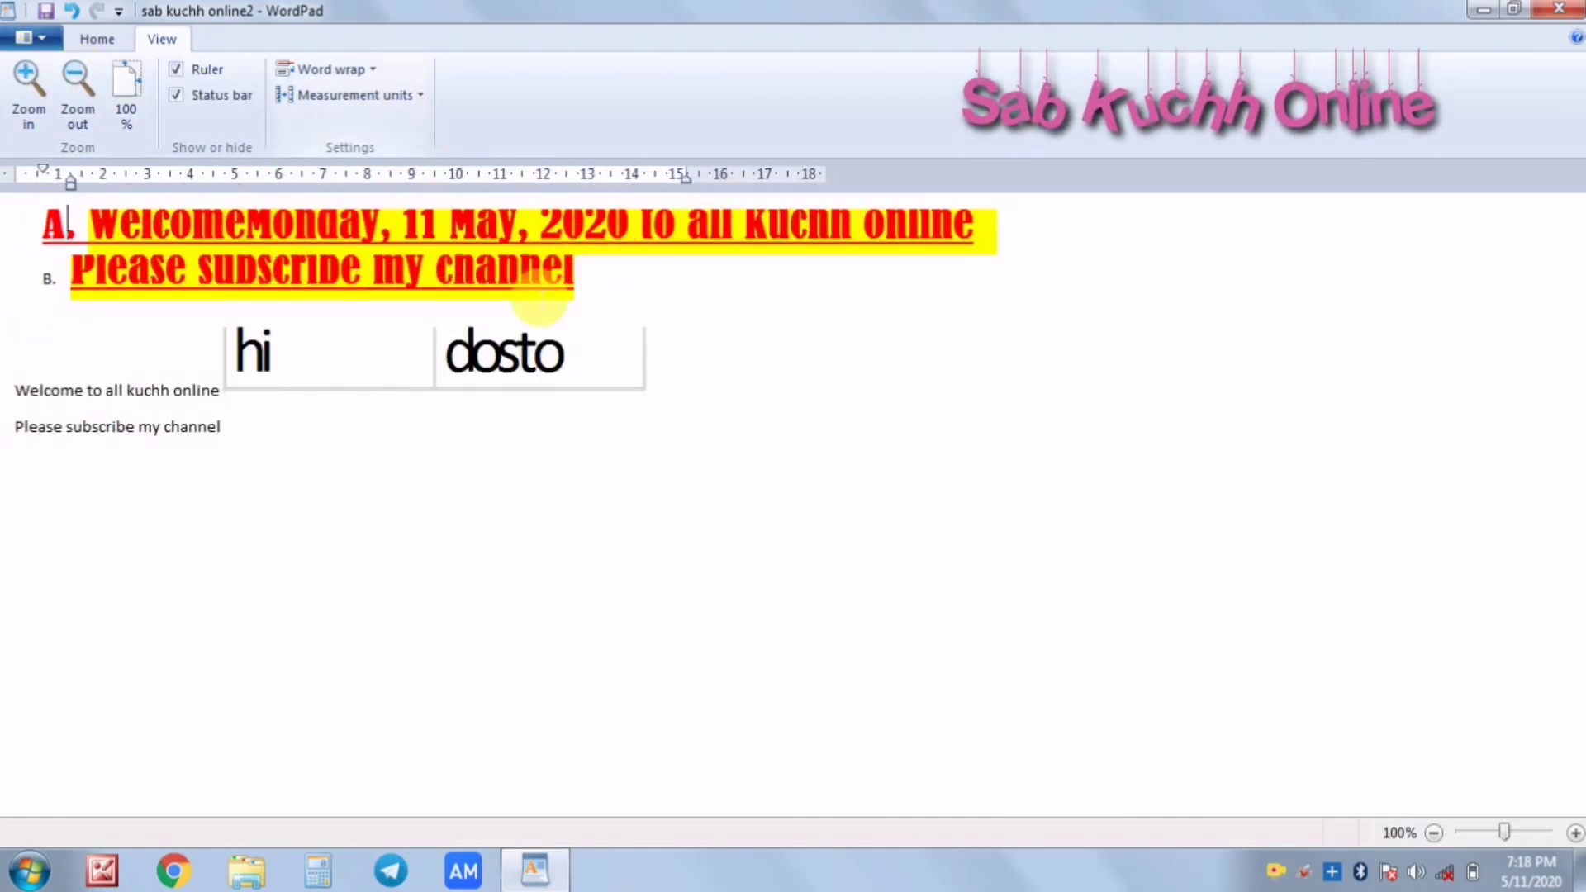
Step: Select both red headings and set Word wrap to 'Wrap to ruler'
left_click_drag(738, 324, 184, 248)
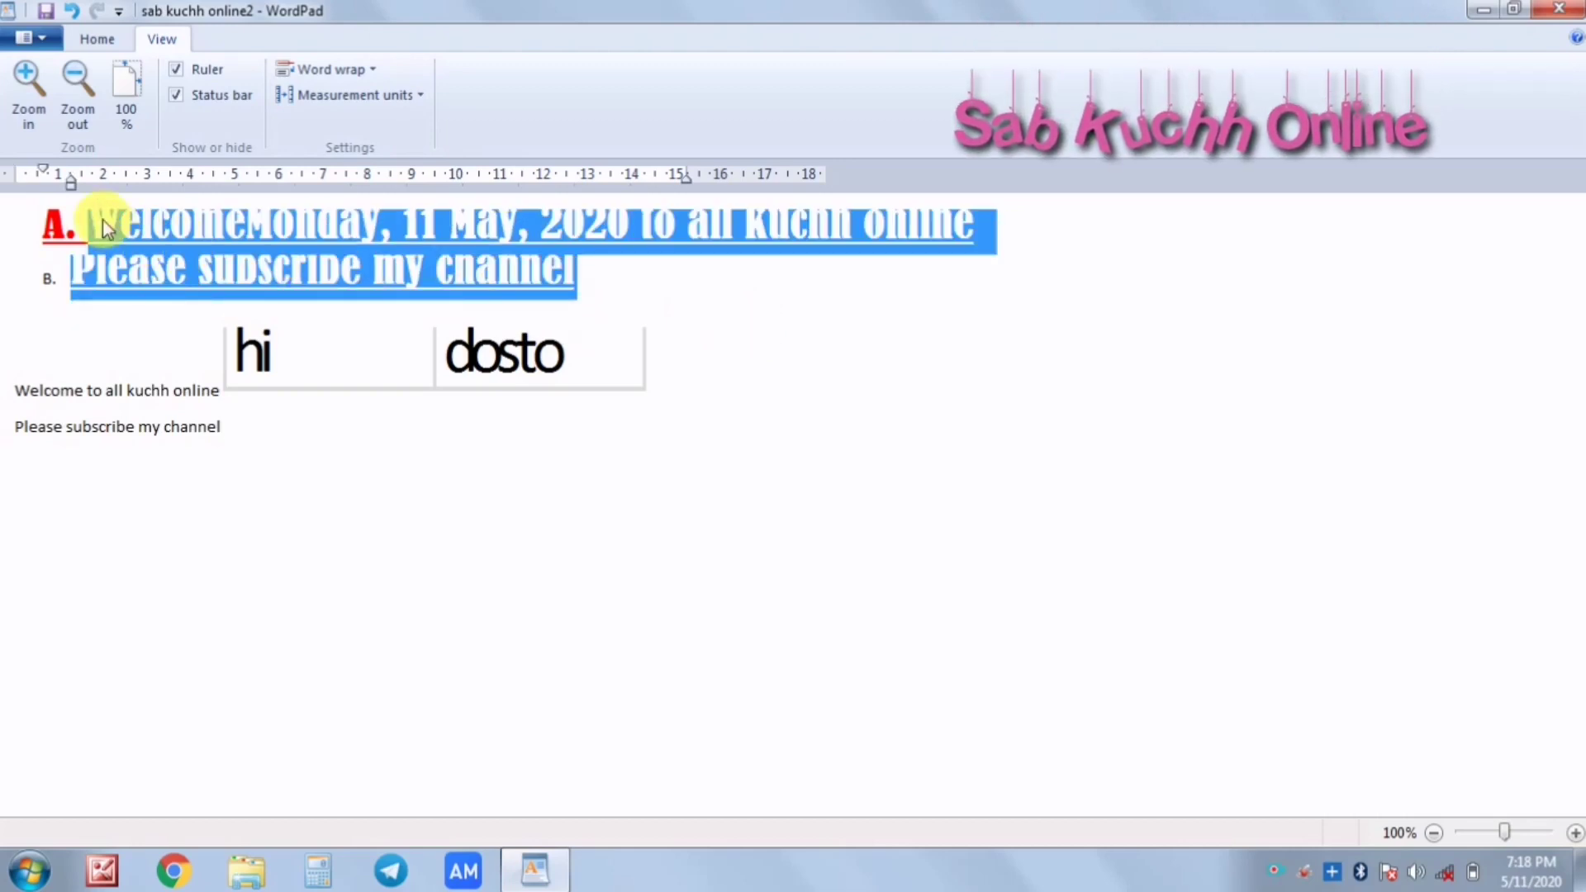
left_click(365, 69)
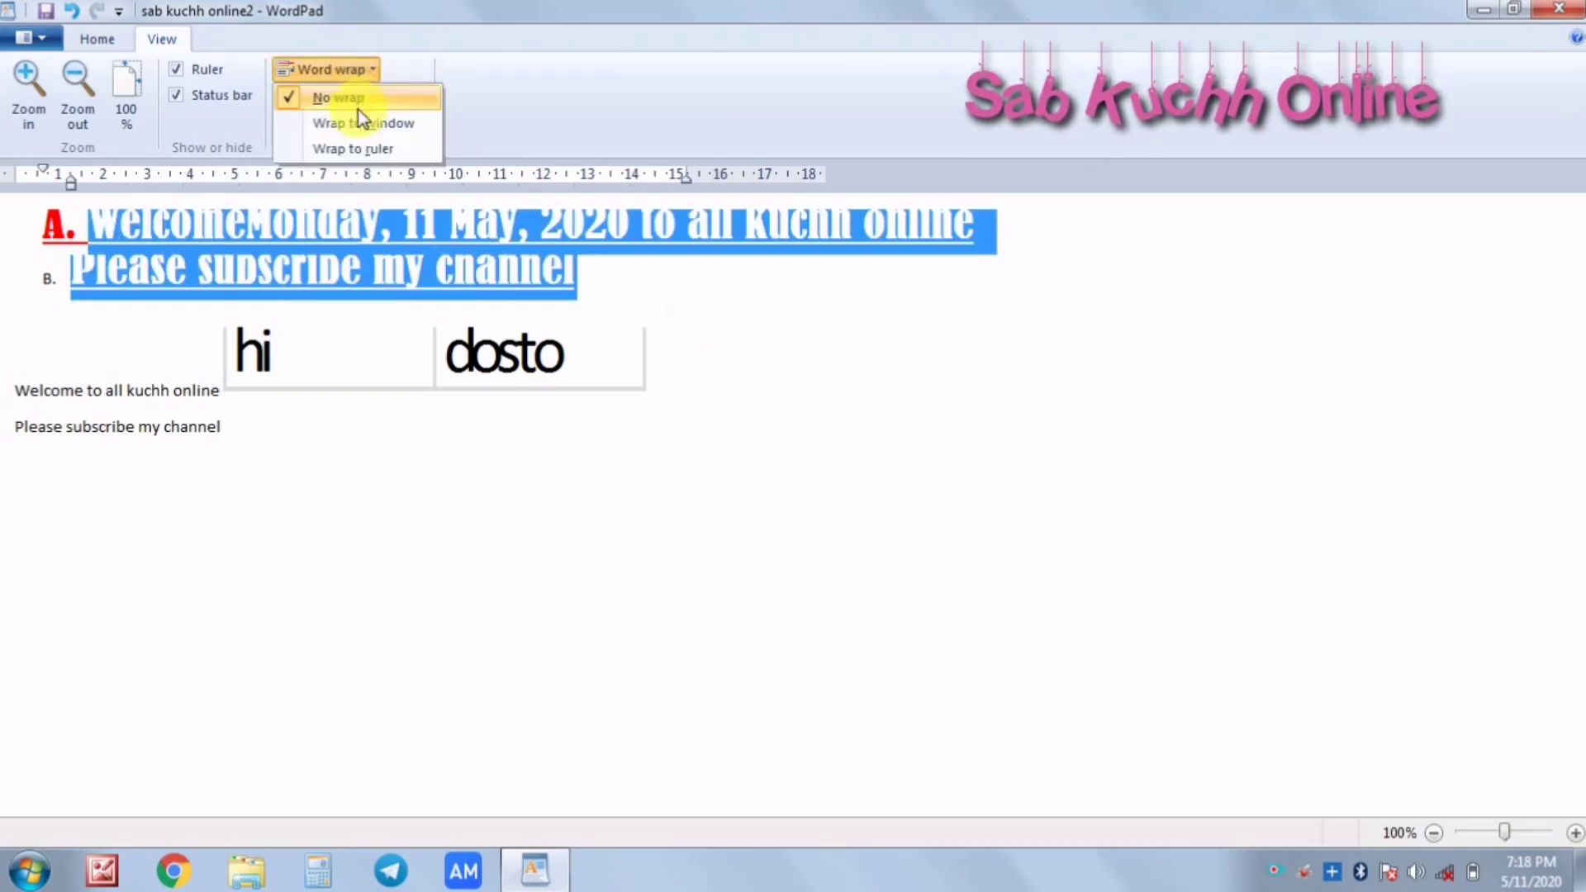
left_click(373, 151)
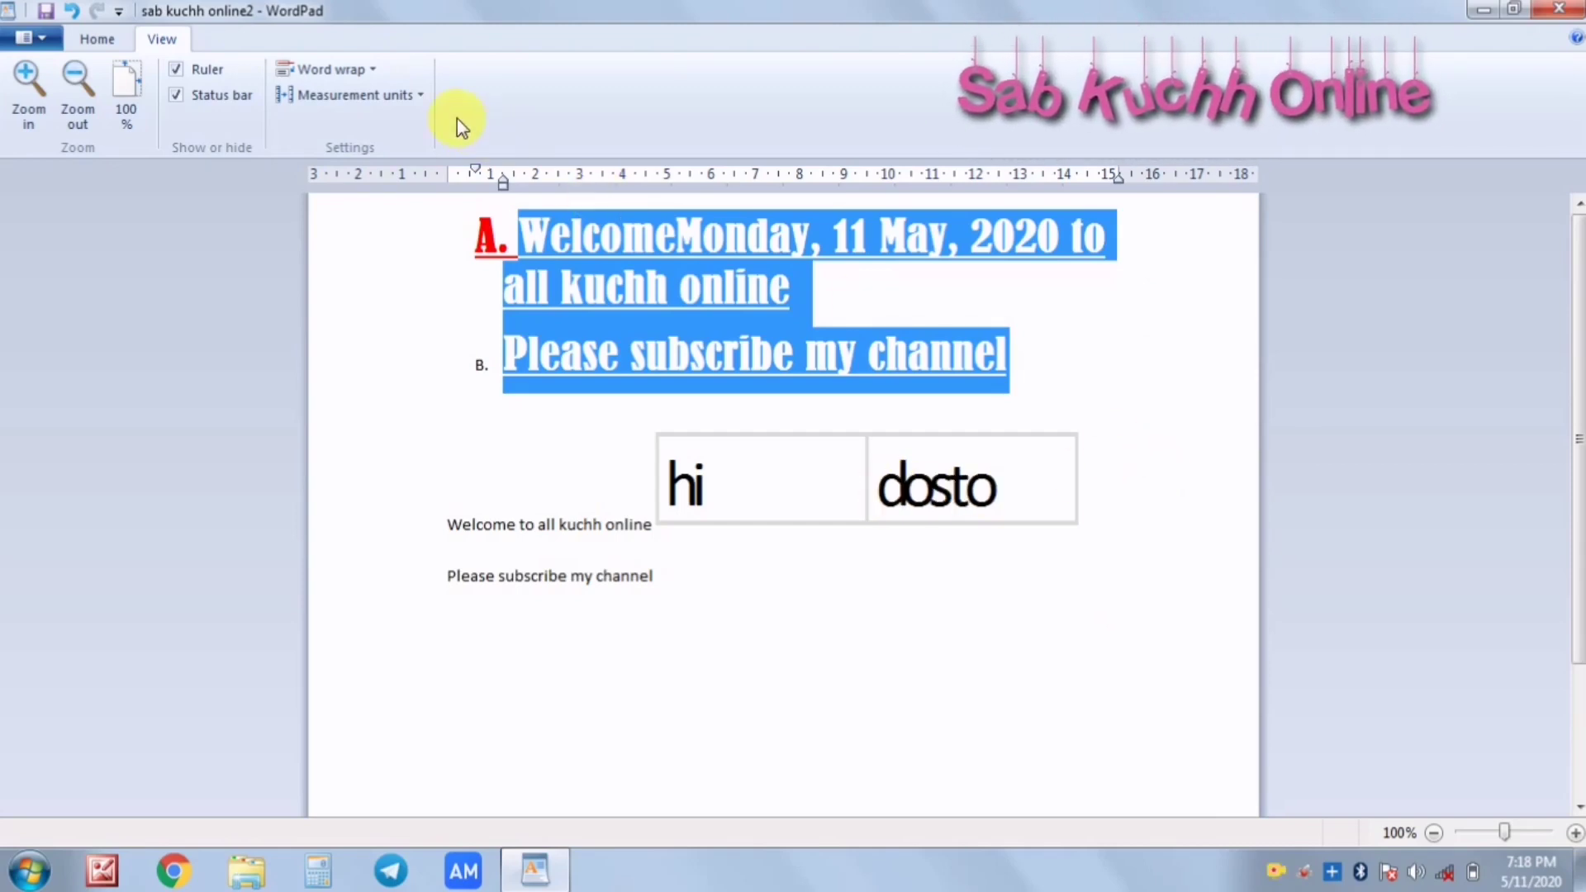
Step: Switch the measurement units through inches, centimeters and points, ending on picas
left_click(412, 97)
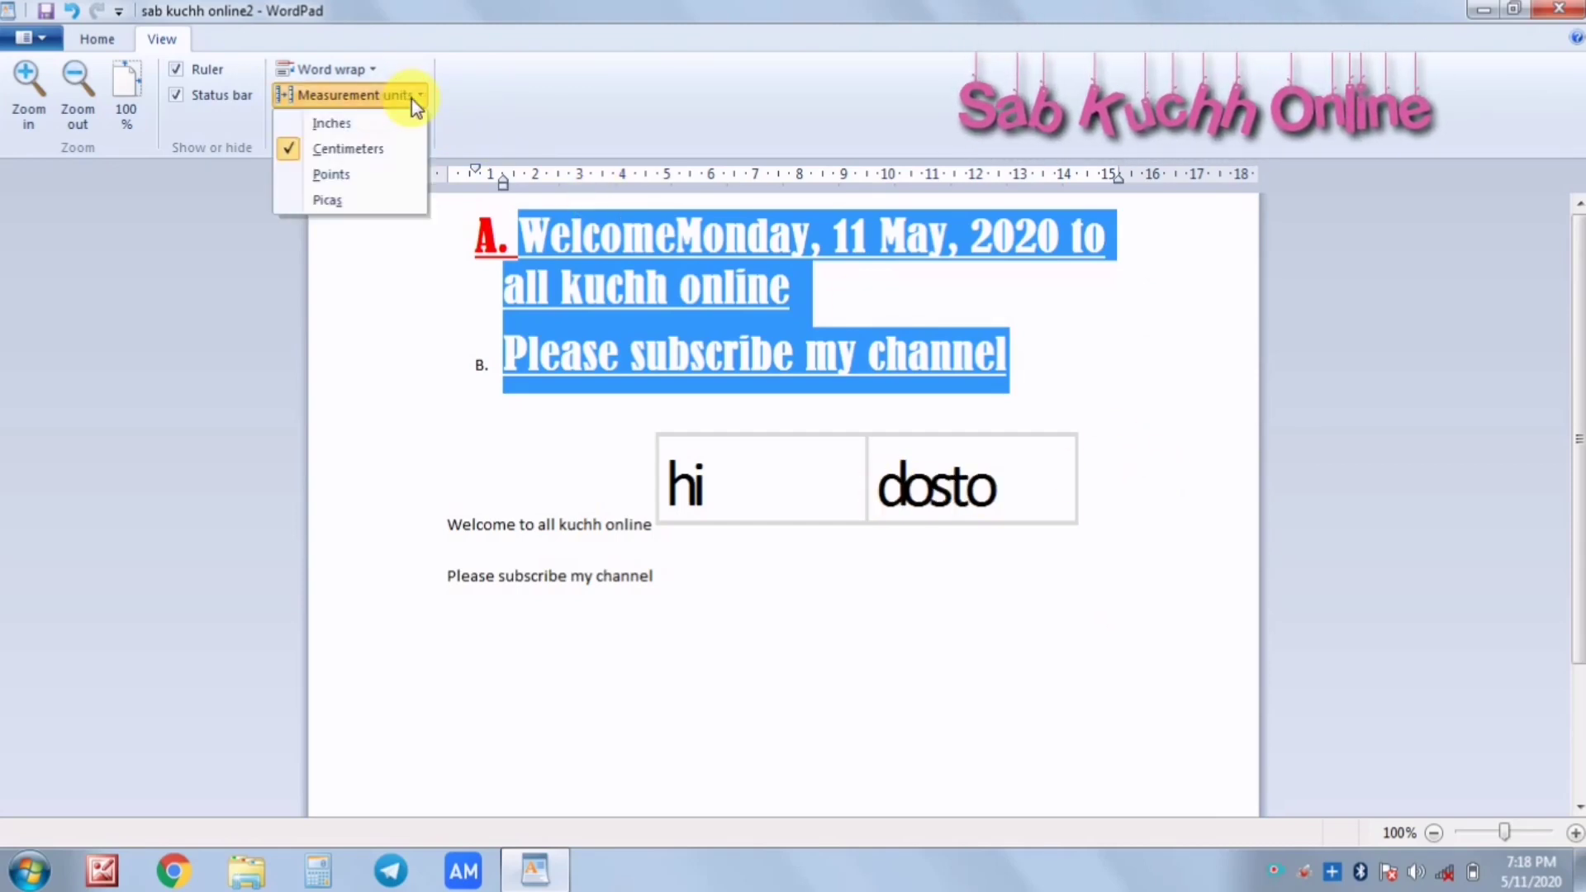
left_click(326, 126)
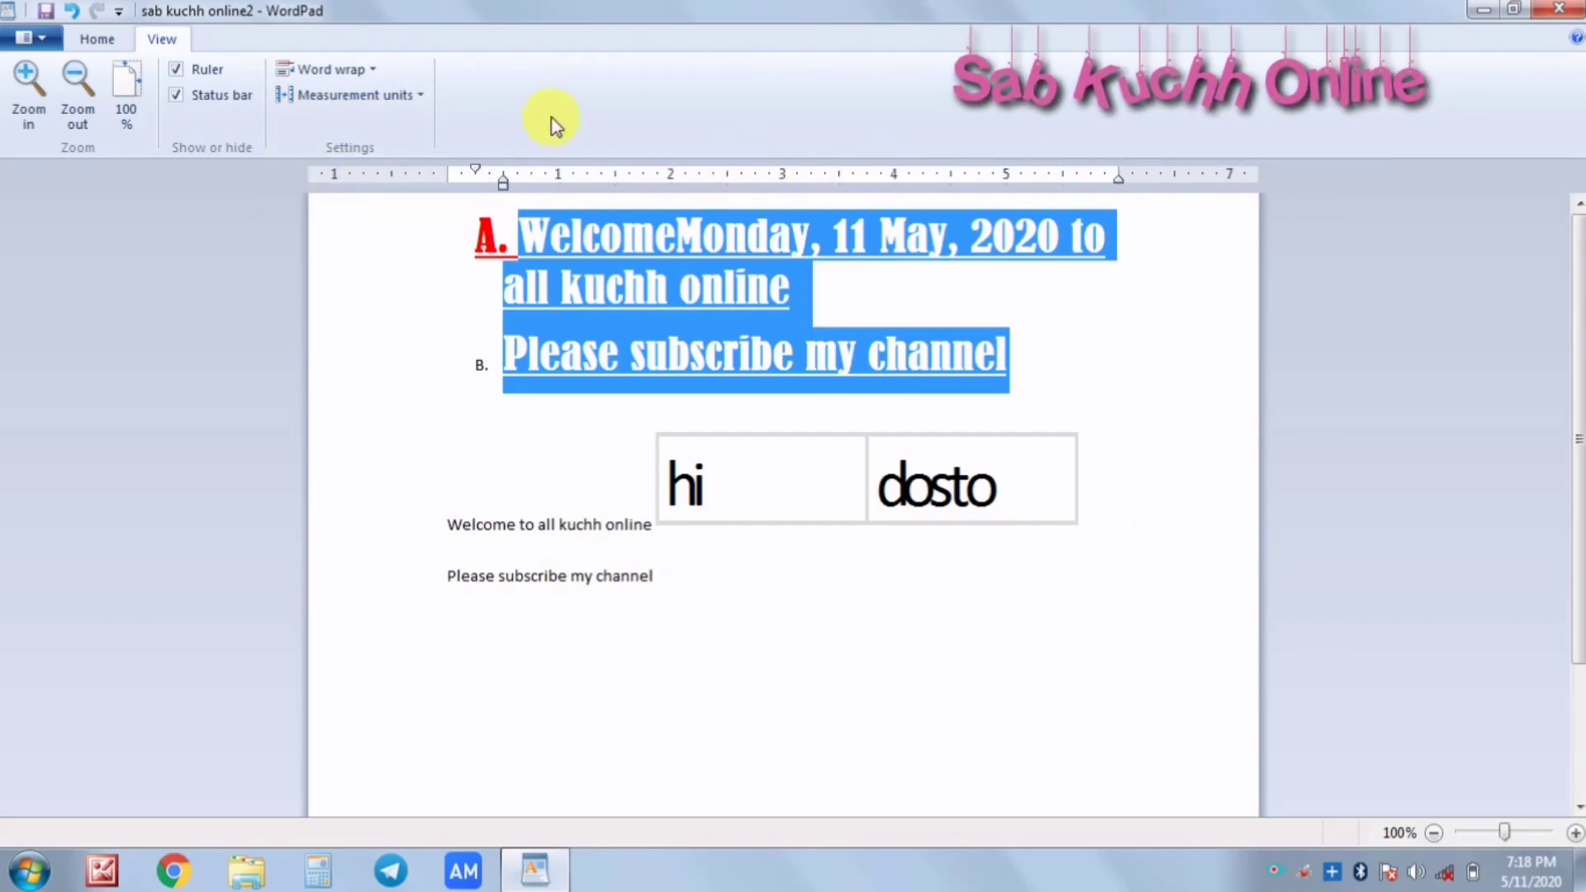
left_click(385, 101)
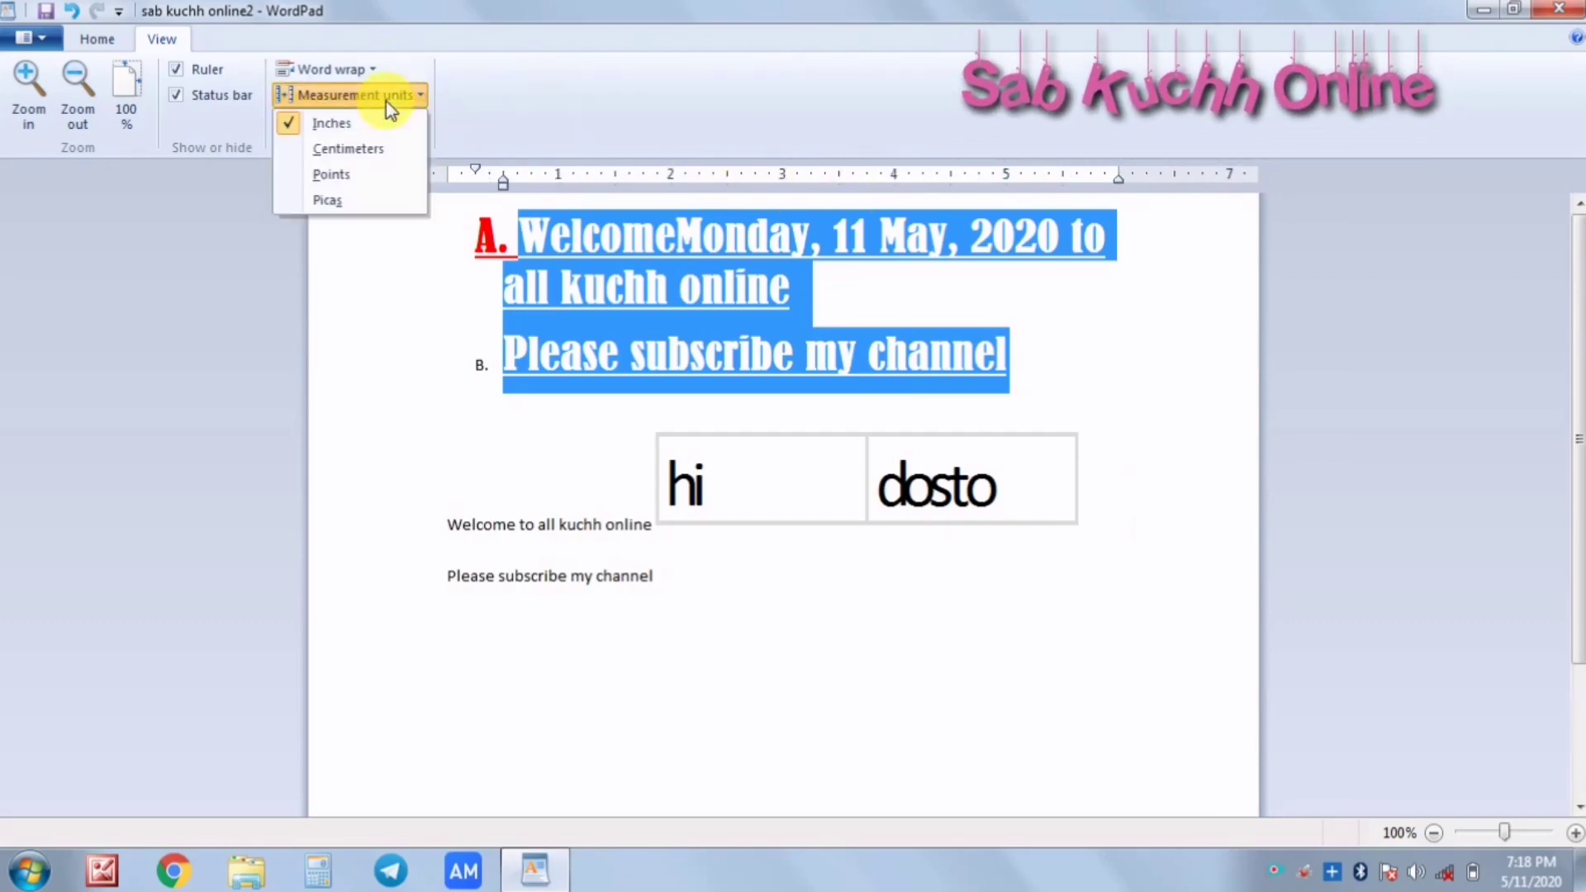
left_click(368, 150)
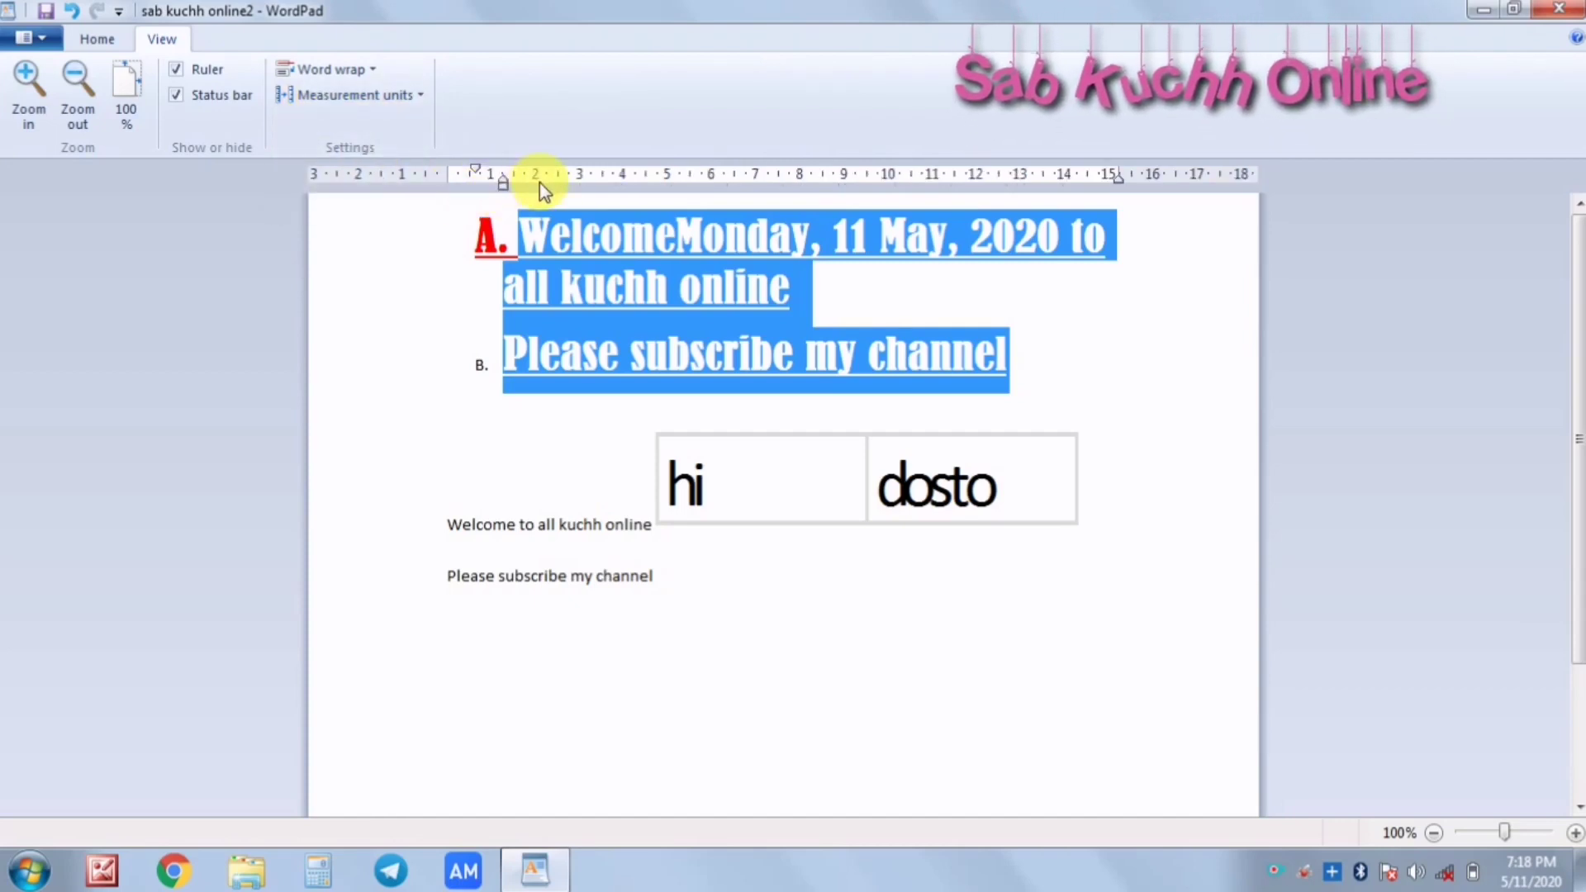
left_click(402, 99)
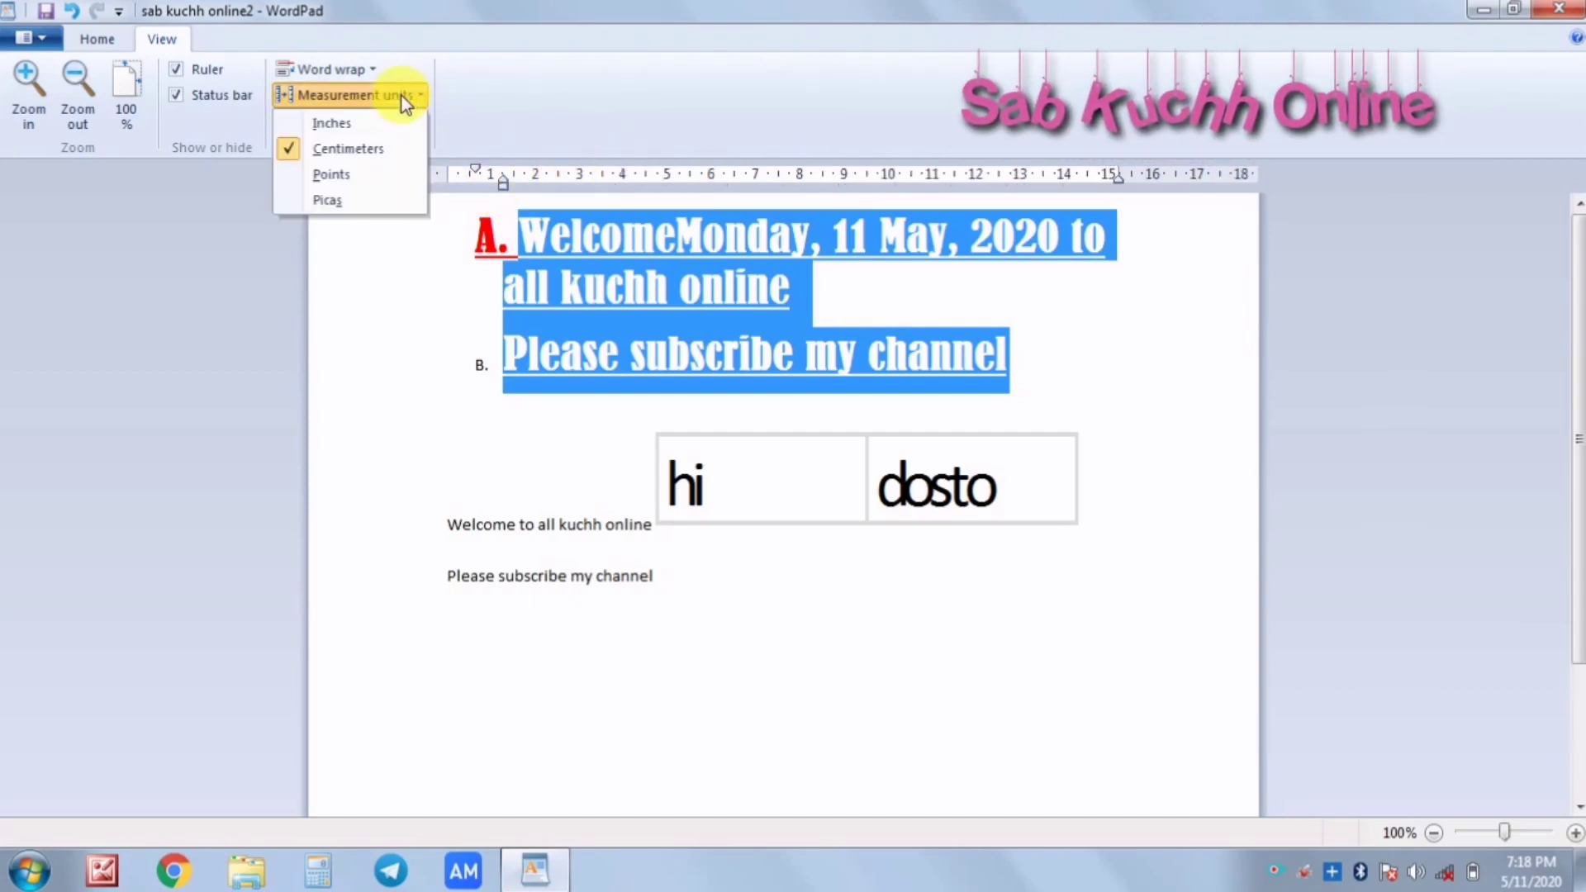
left_click(346, 176)
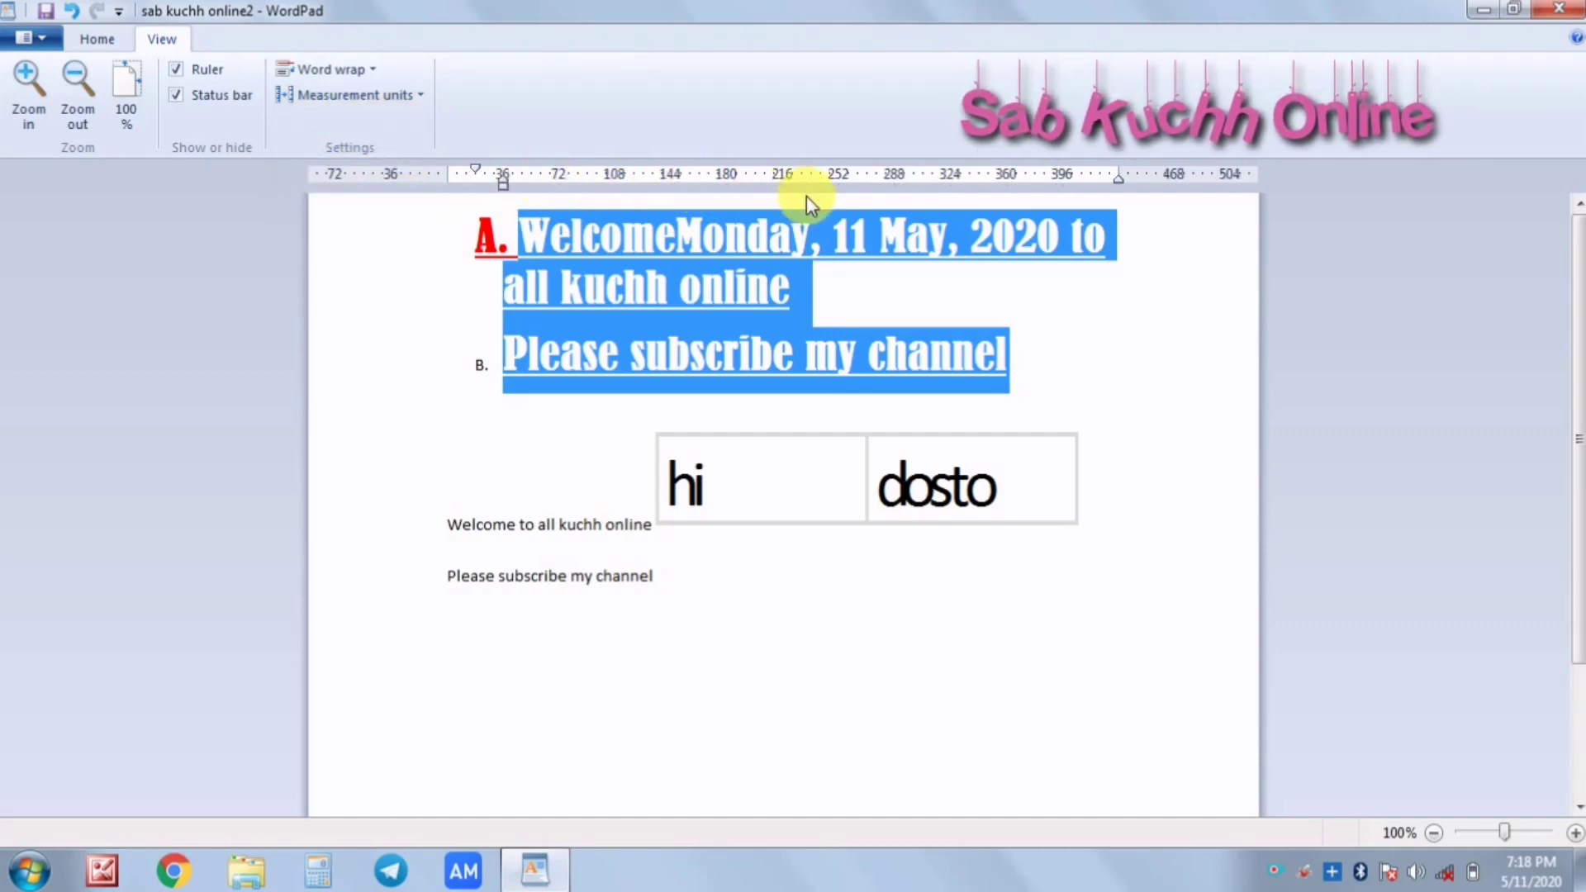
left_click(339, 96)
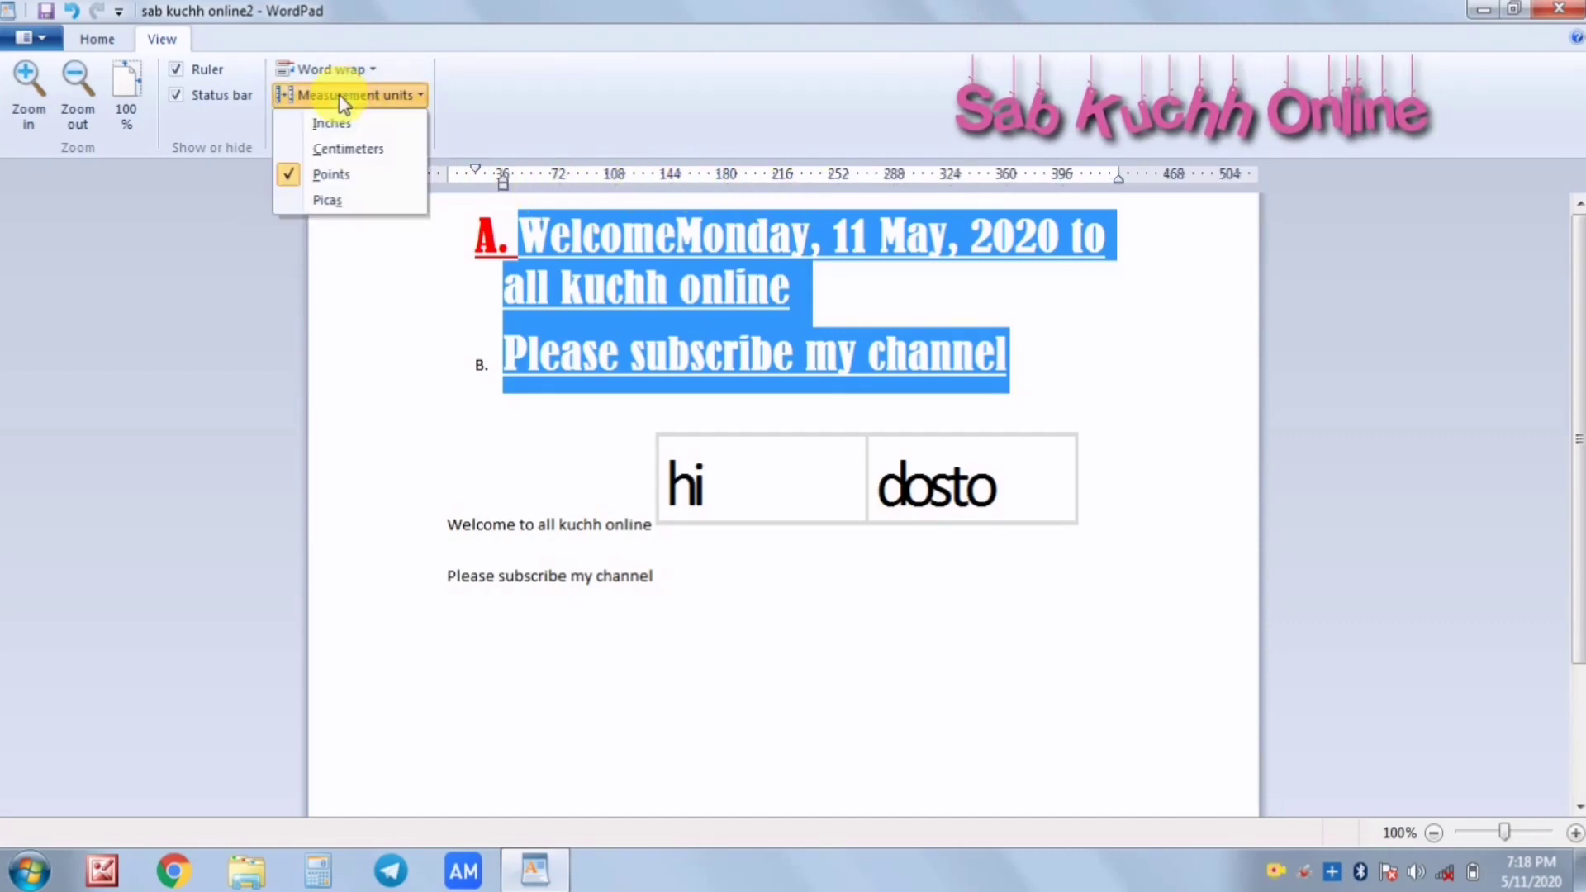
left_click(320, 203)
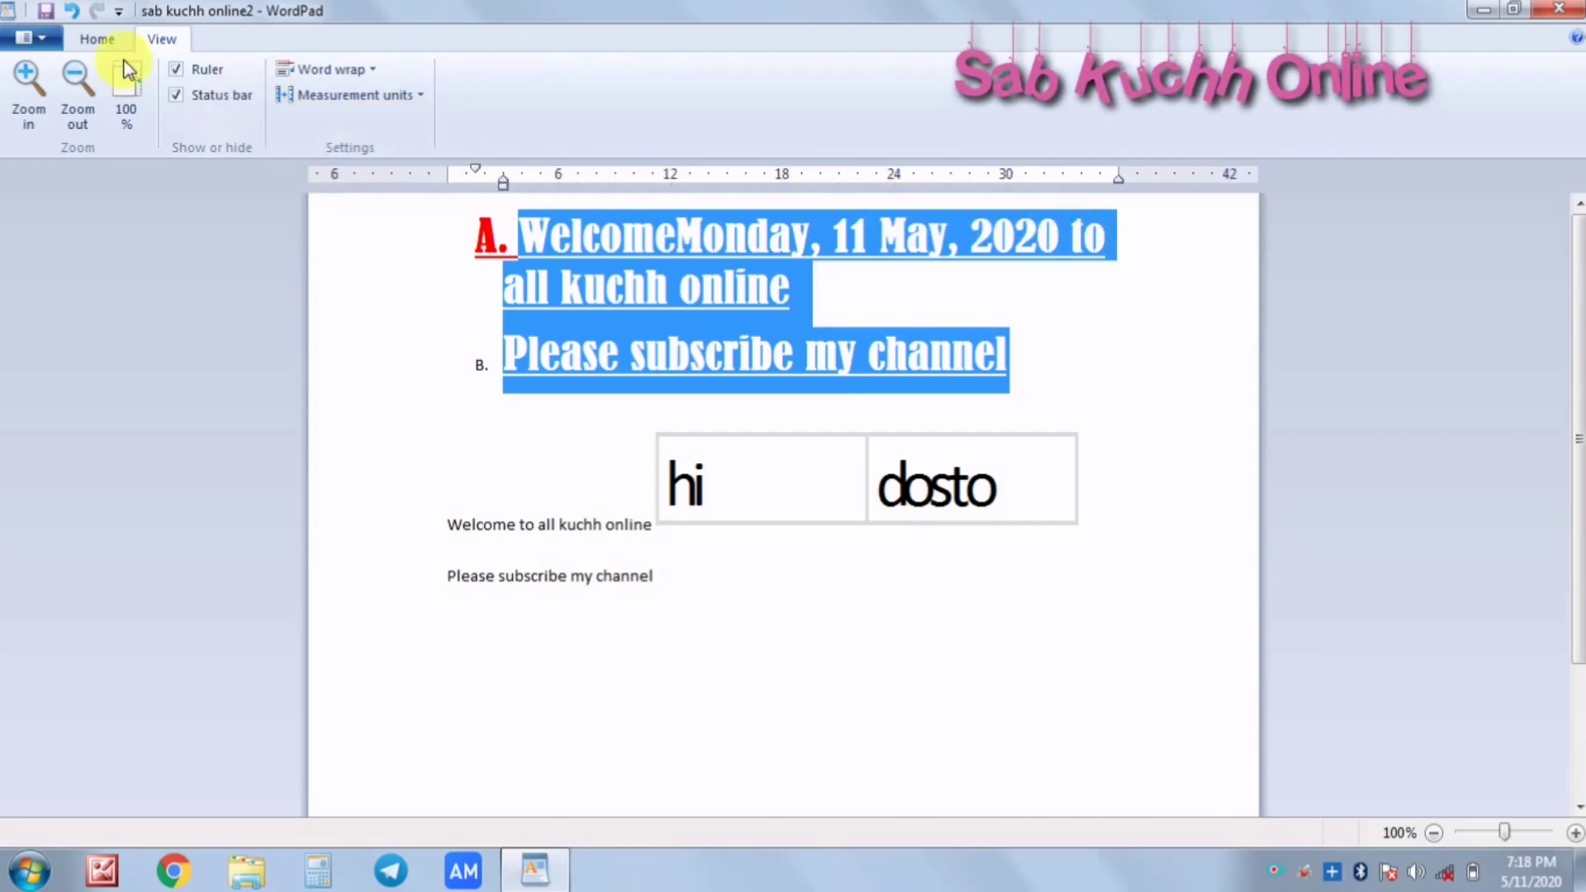
Step: Save the document, then undo the edits all the way back to the large photo
left_click(41, 17)
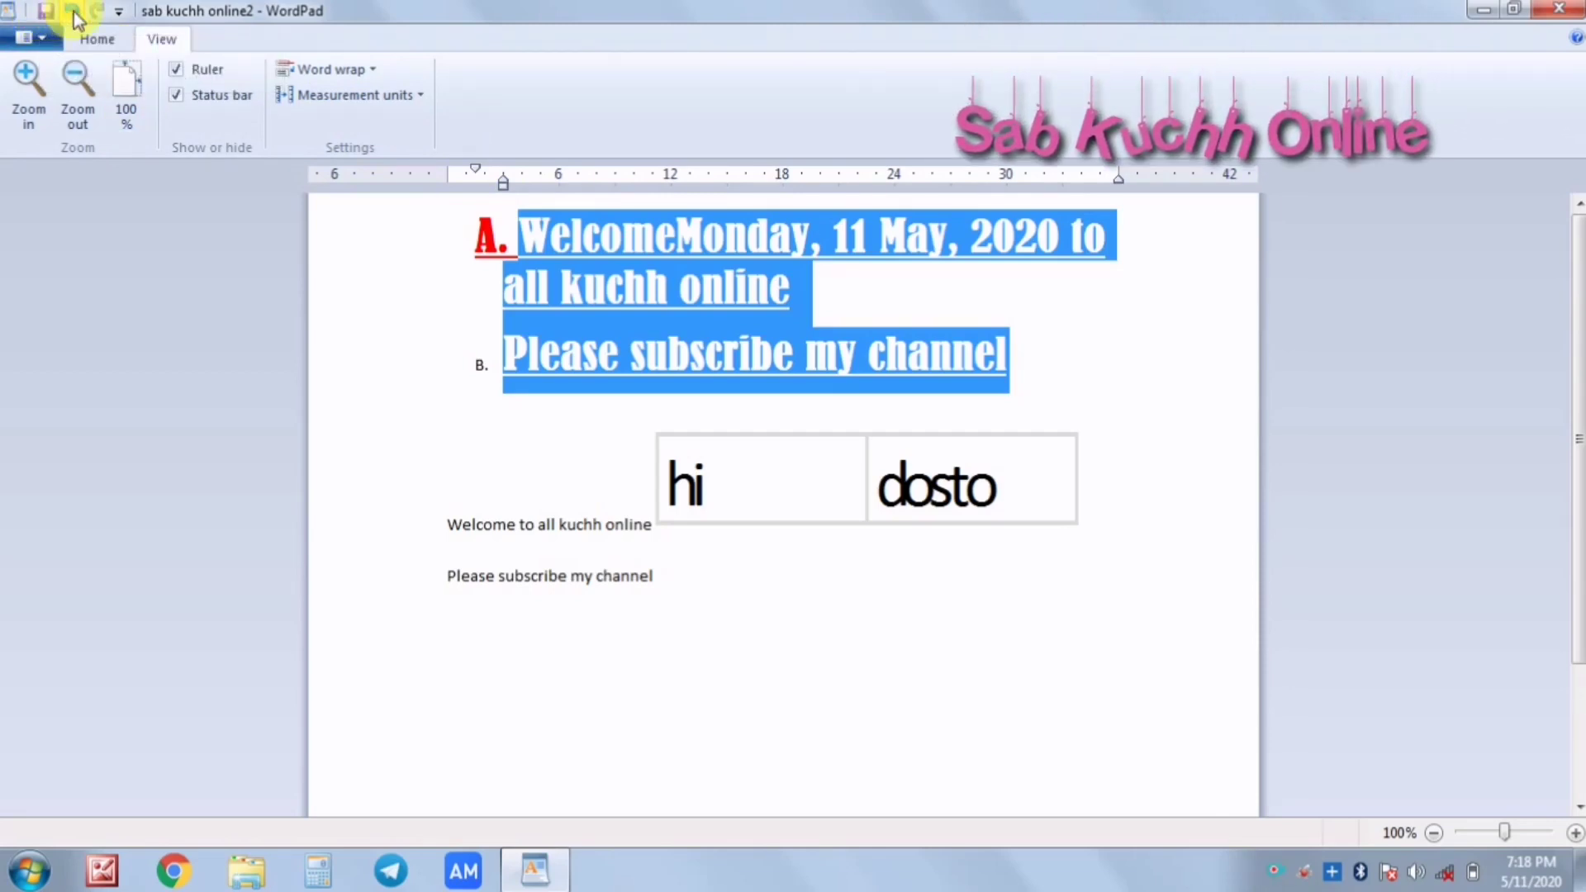
left_click(72, 14)
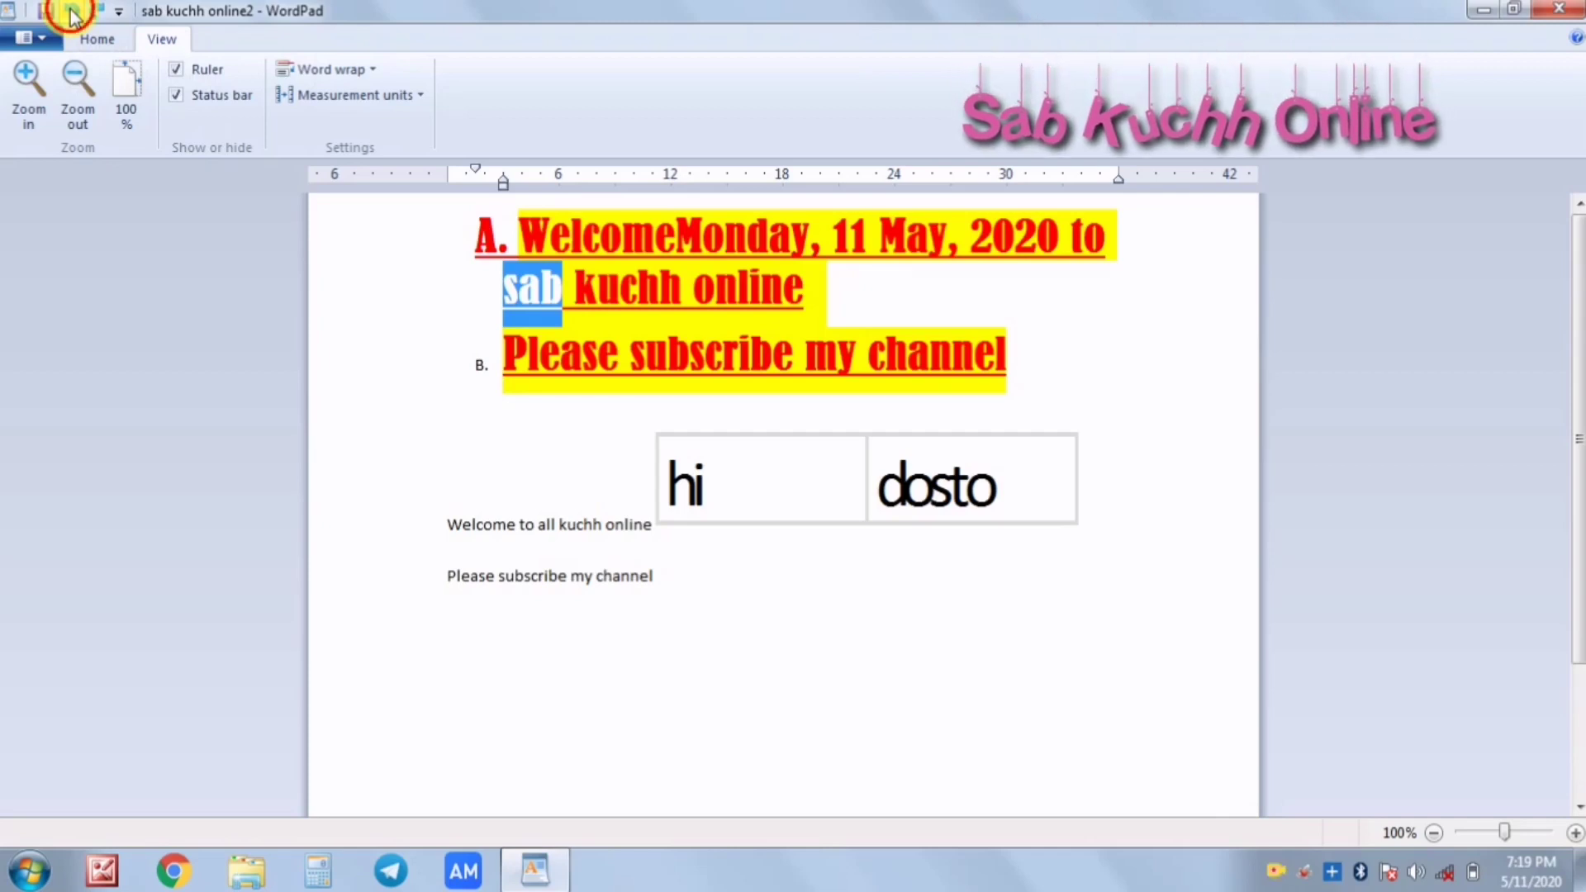
left_click(72, 14)
left_click(73, 13)
left_click(72, 13)
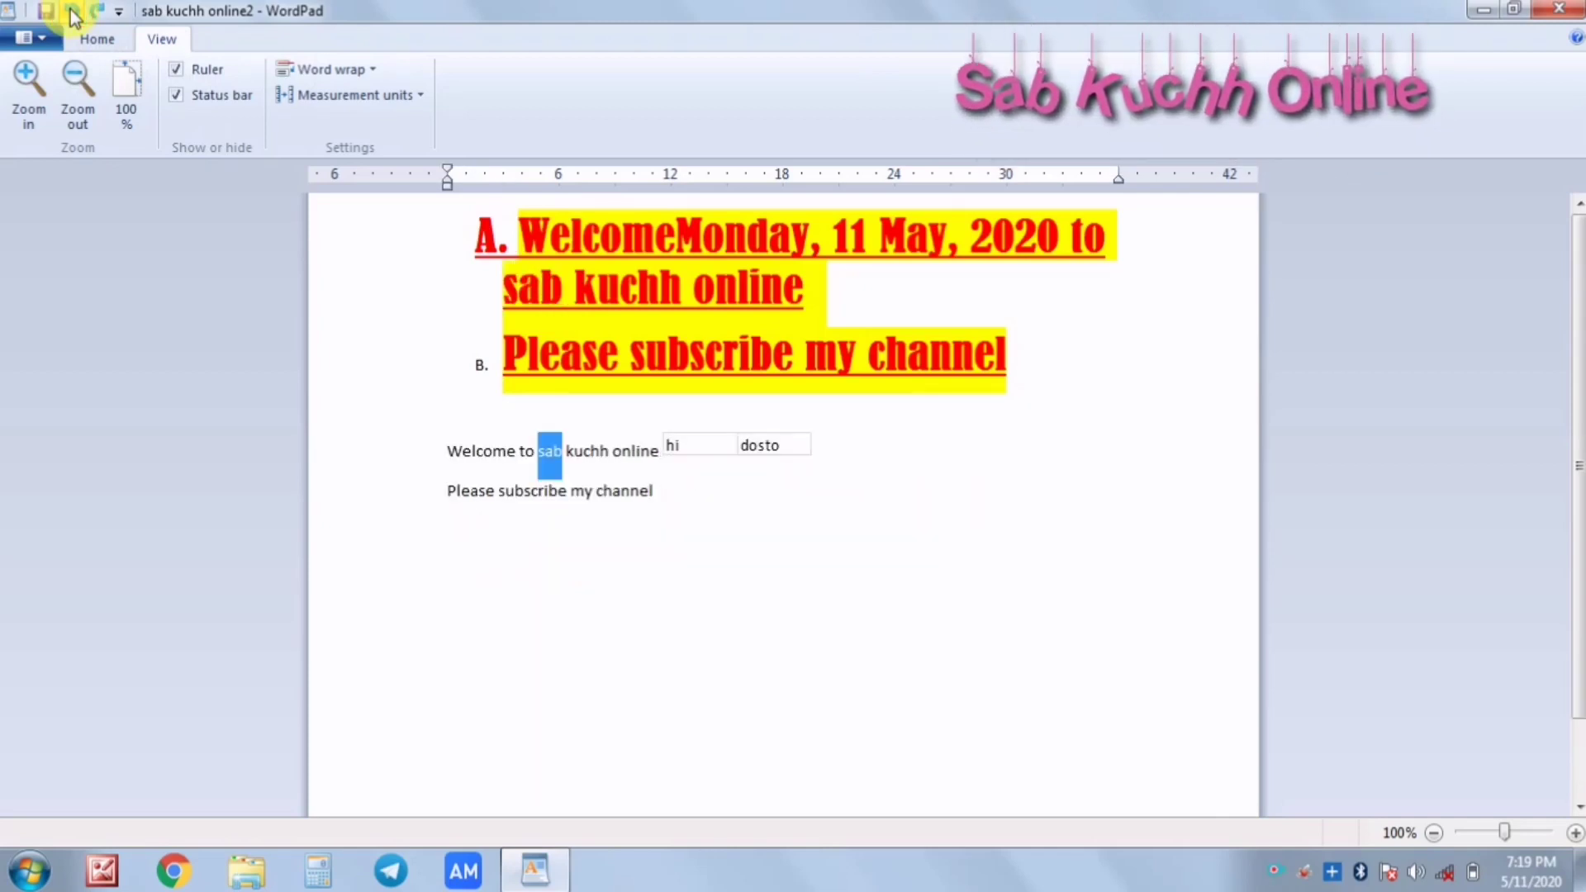
left_click(72, 13)
left_click(72, 13)
left_click(73, 13)
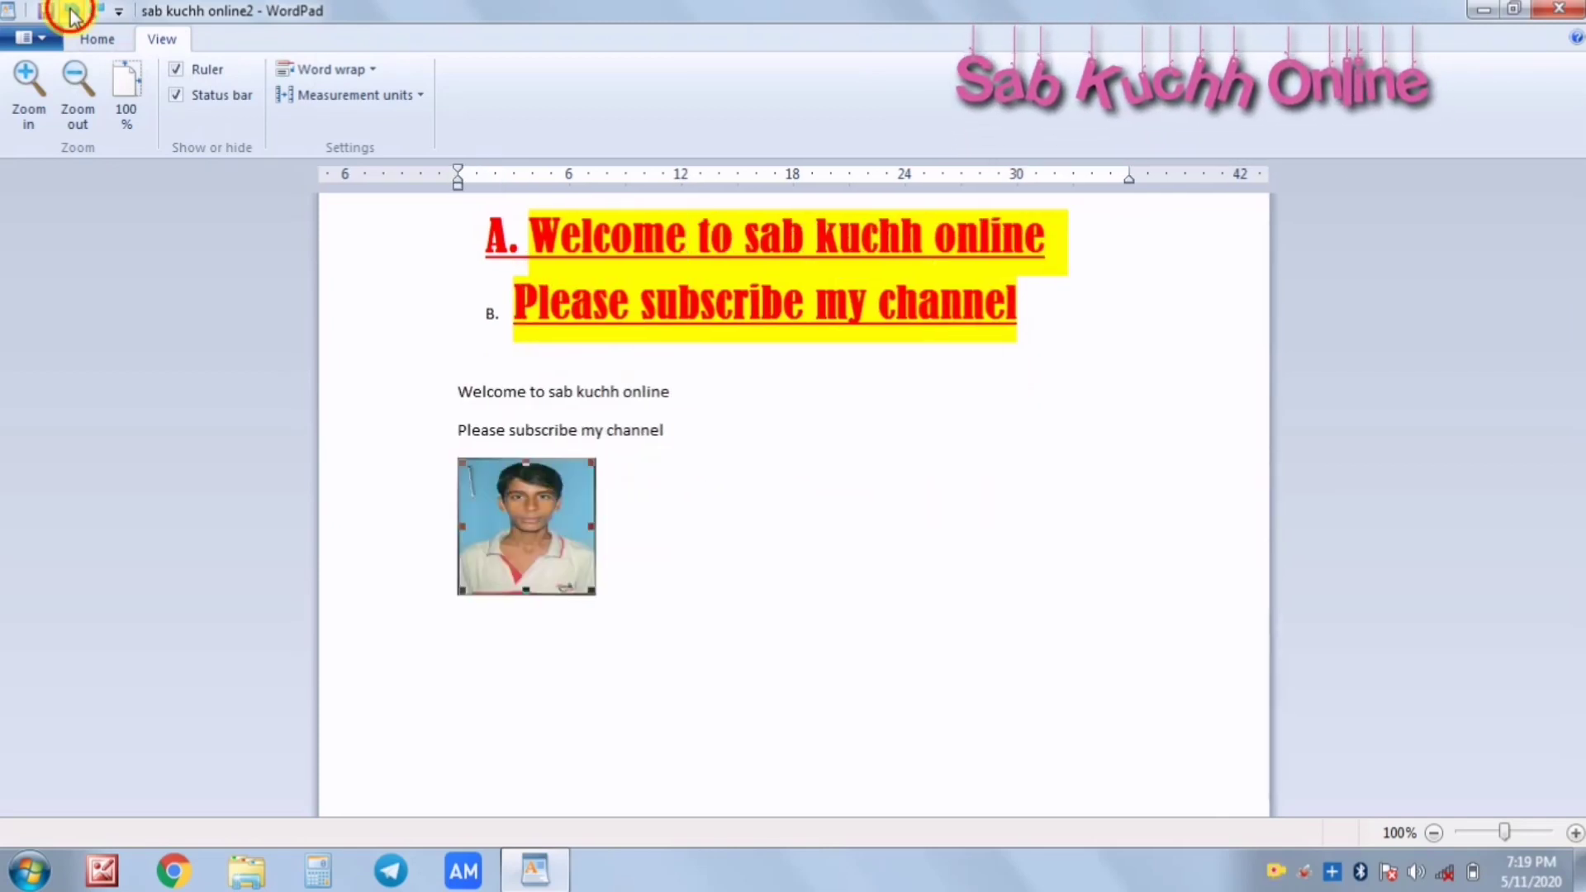
left_click(73, 13)
left_click(73, 13)
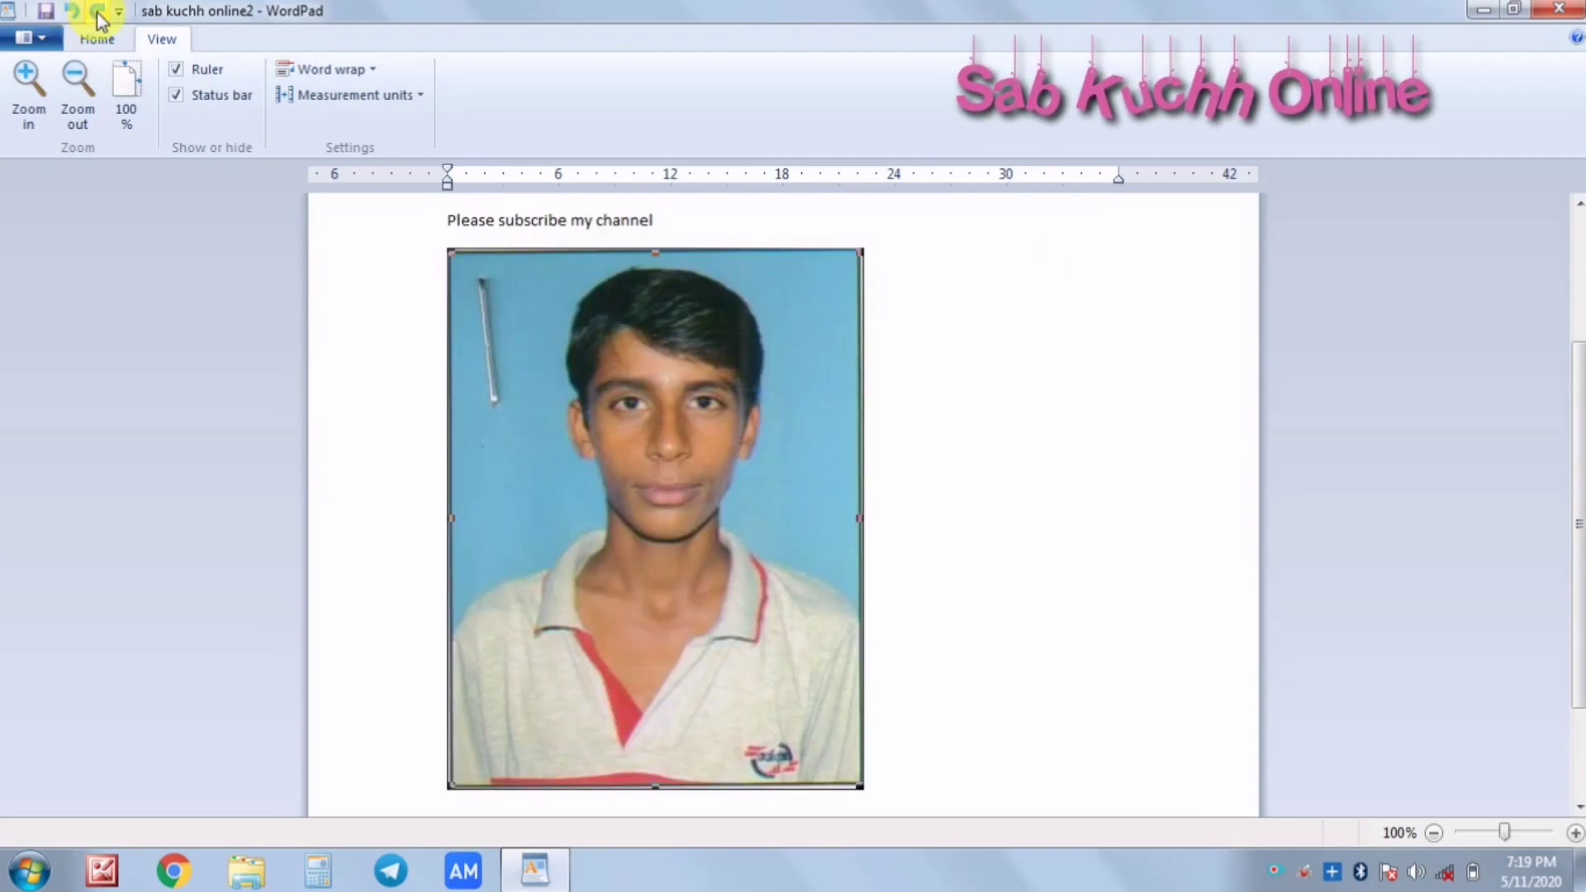
Step: Redo the photo removal, red headings, hi/dosto table and both sab-to-all replacements, then open the File menu
left_click(97, 12)
left_click(97, 12)
left_click(97, 12)
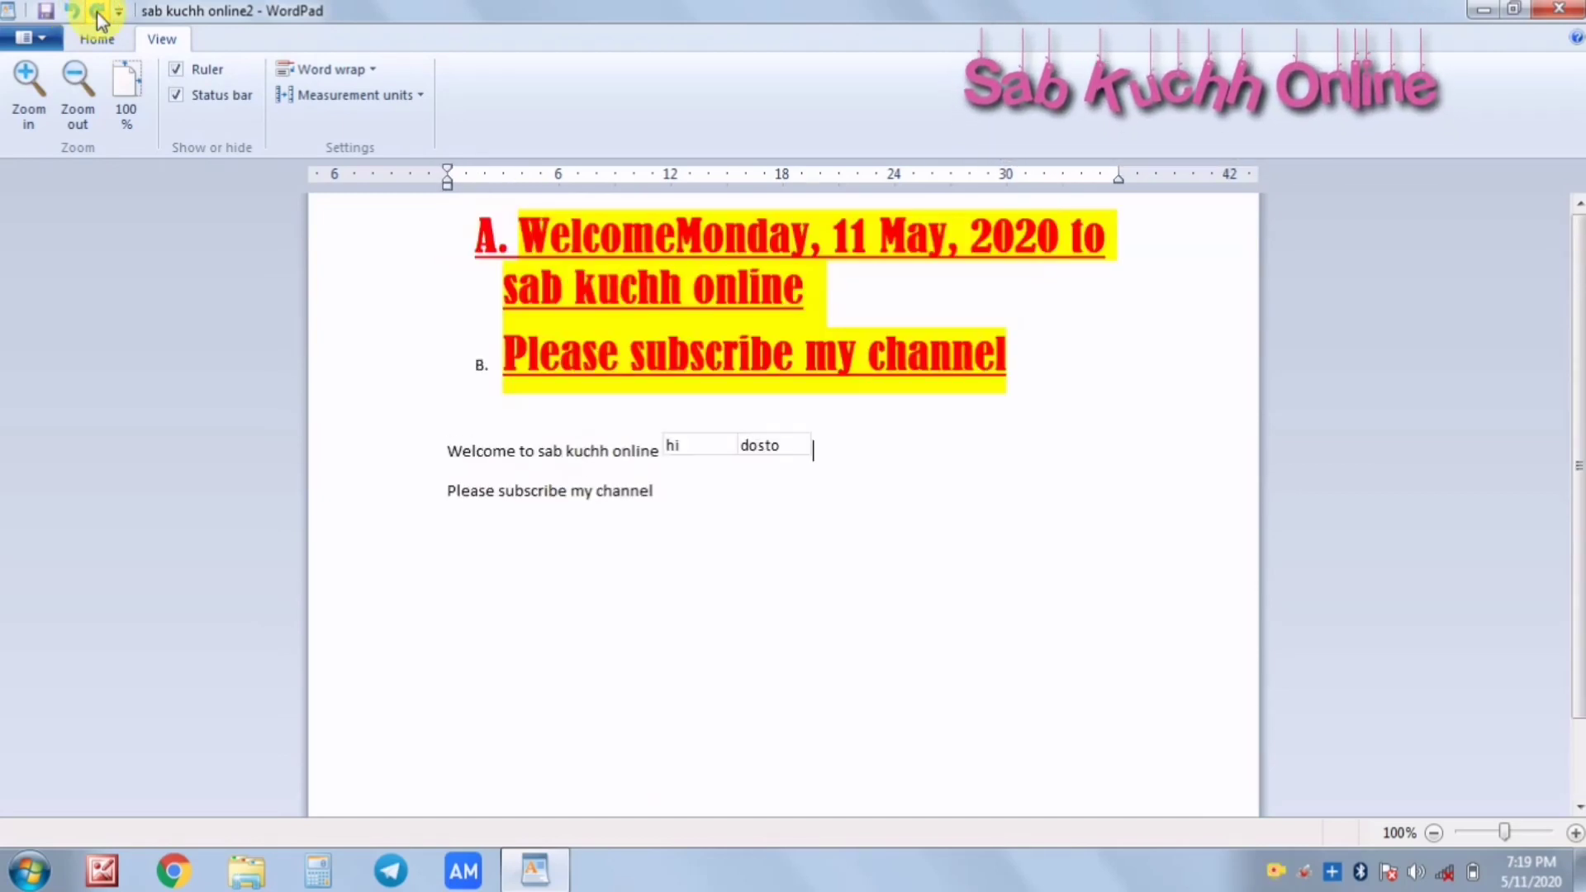
left_click(97, 13)
left_click(97, 12)
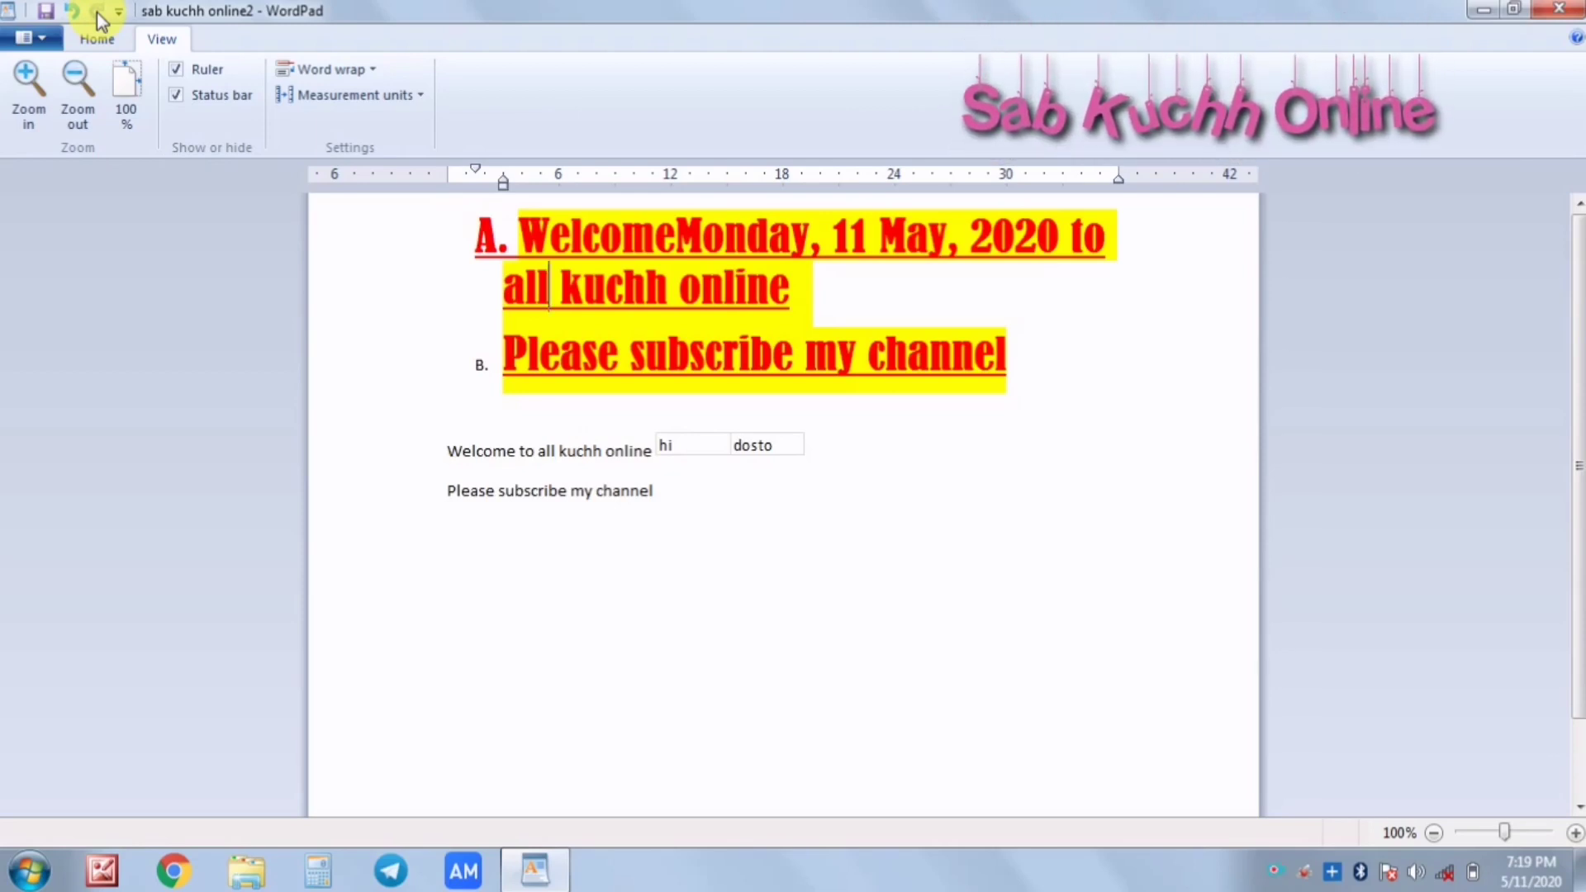
left_click(46, 42)
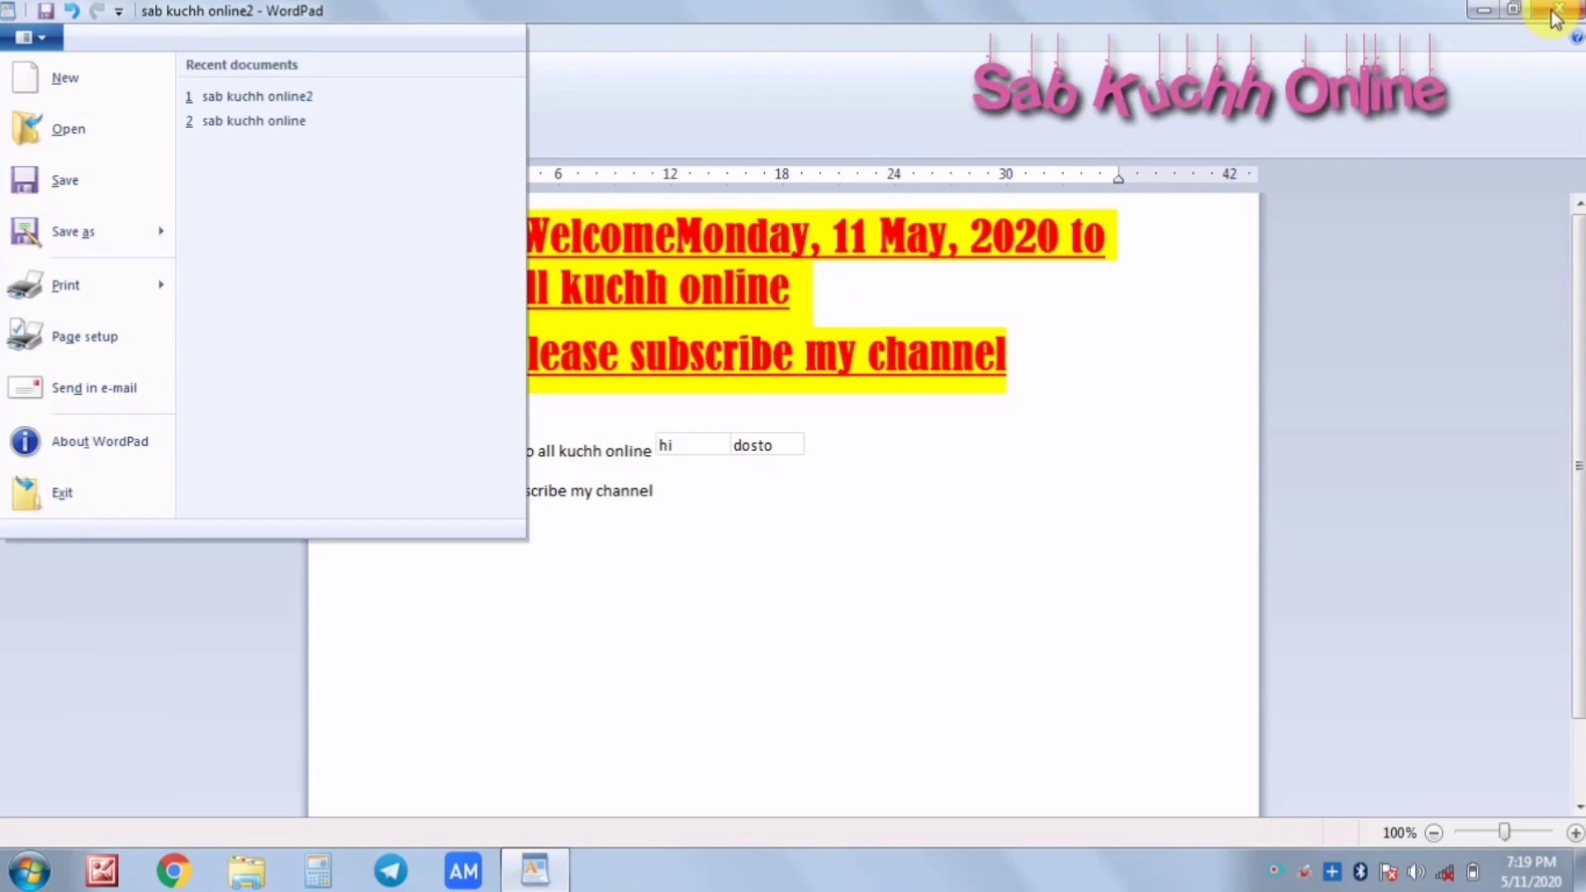
Step: Restore the WordPad window from maximized, minimize it, and bring it back from the taskbar
left_click(1517, 12)
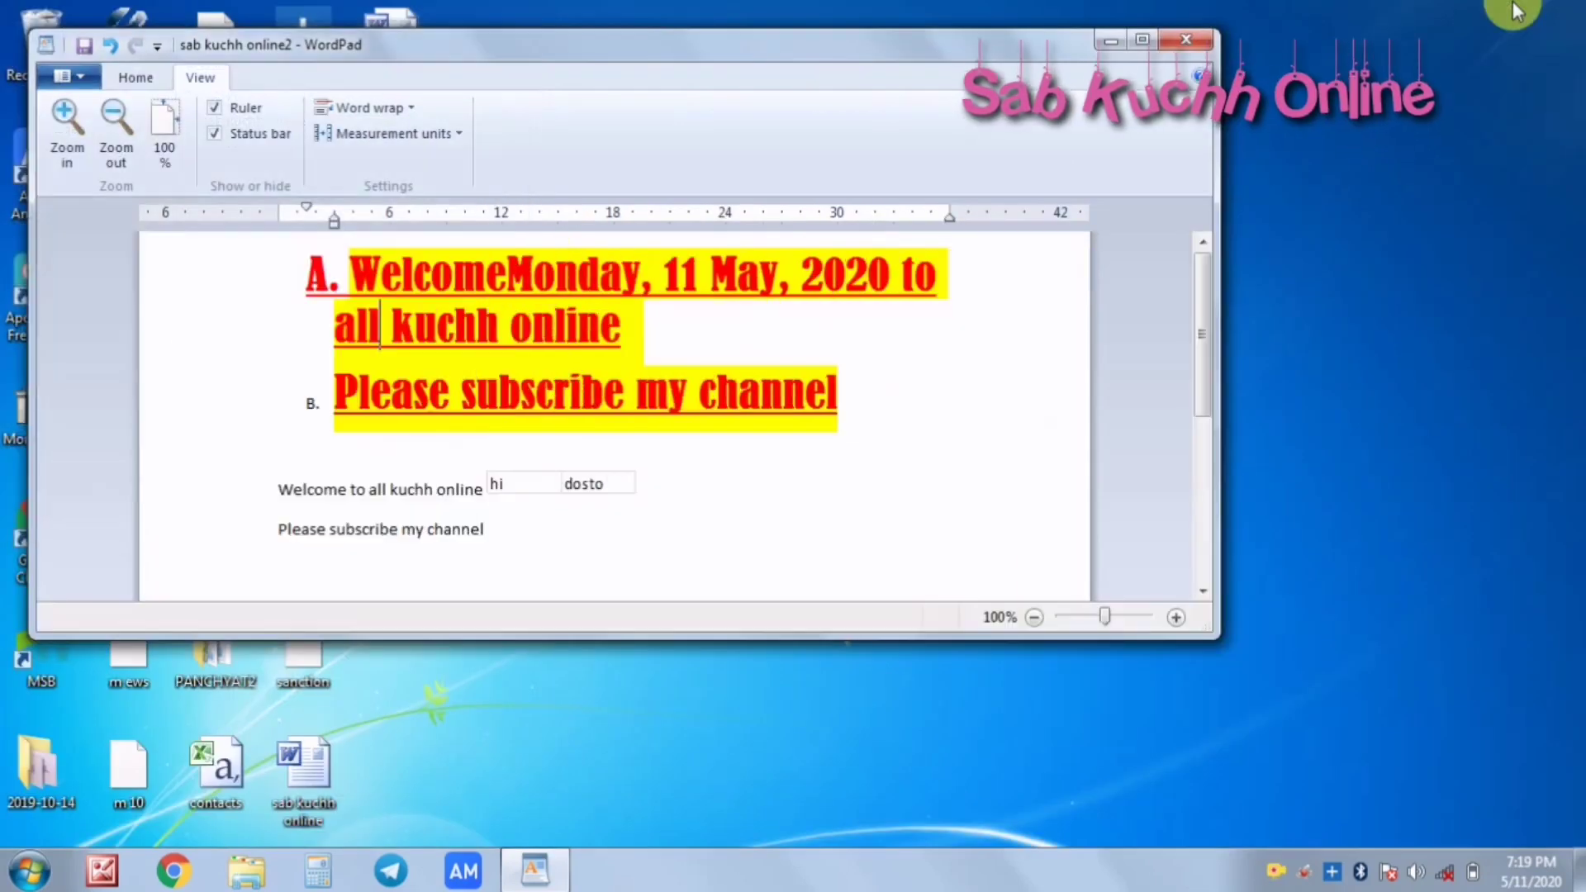
left_click(1108, 41)
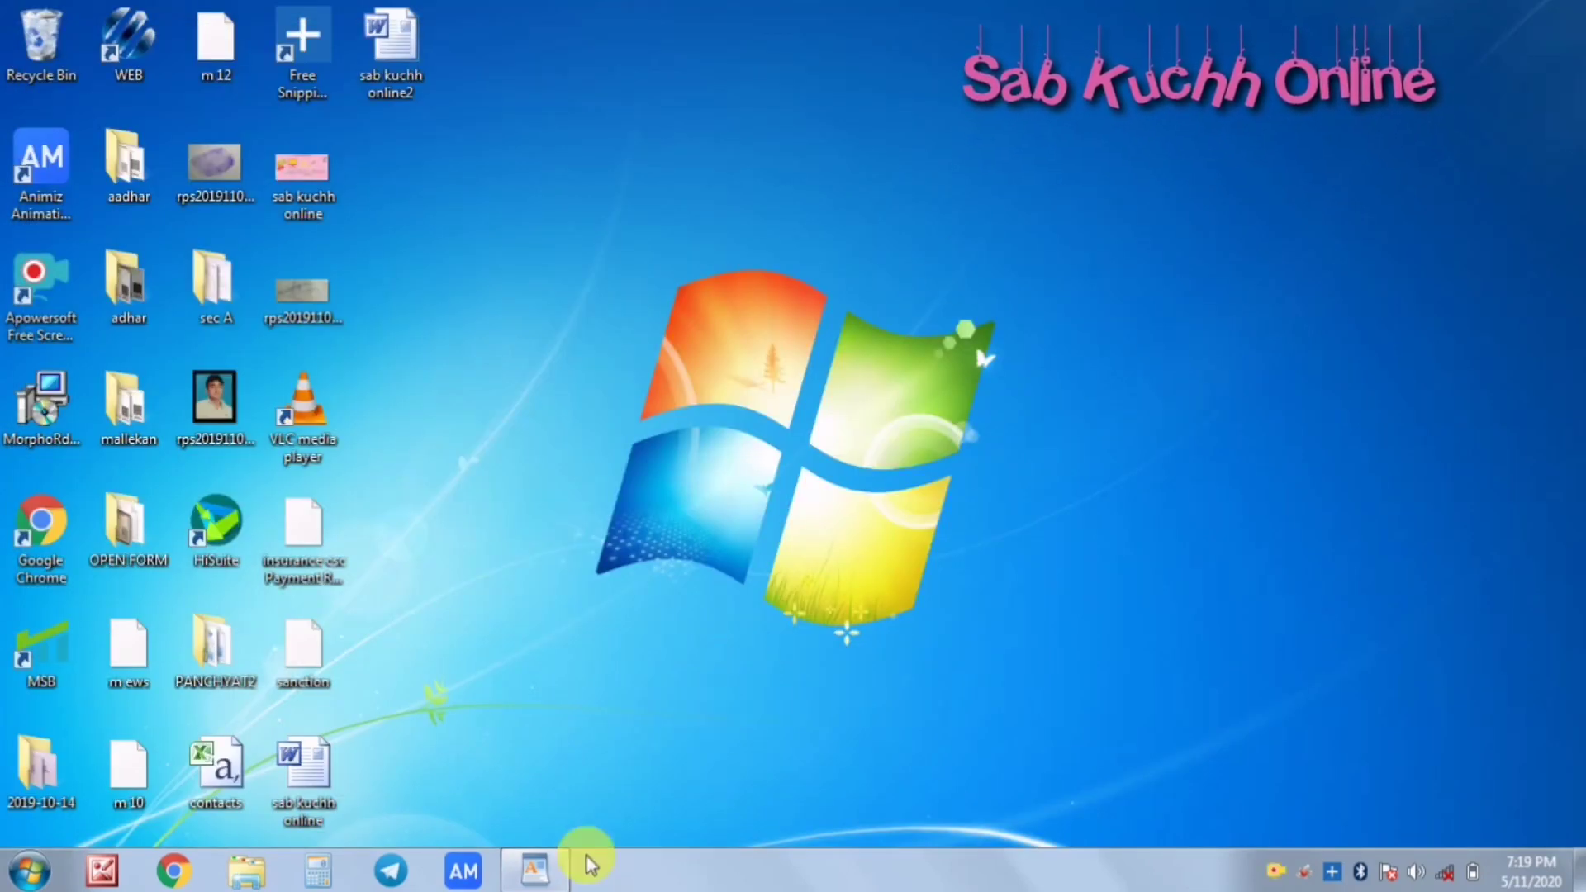
left_click(558, 870)
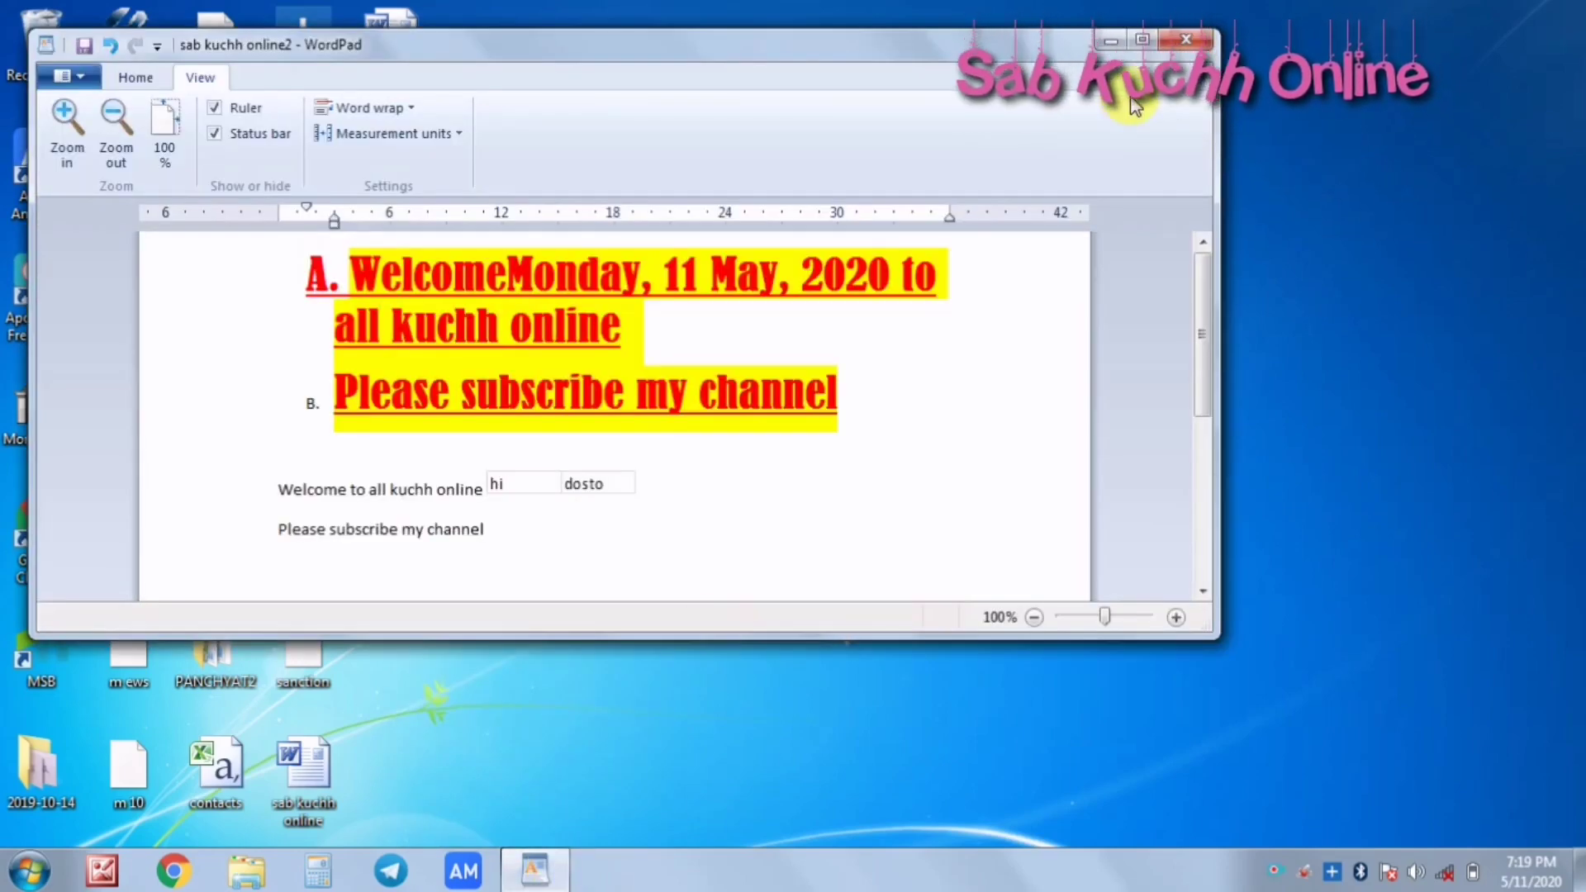
Step: Maximize WordPad, then close it, saving the changes to sab kuchh online2.rtf
left_click(1141, 41)
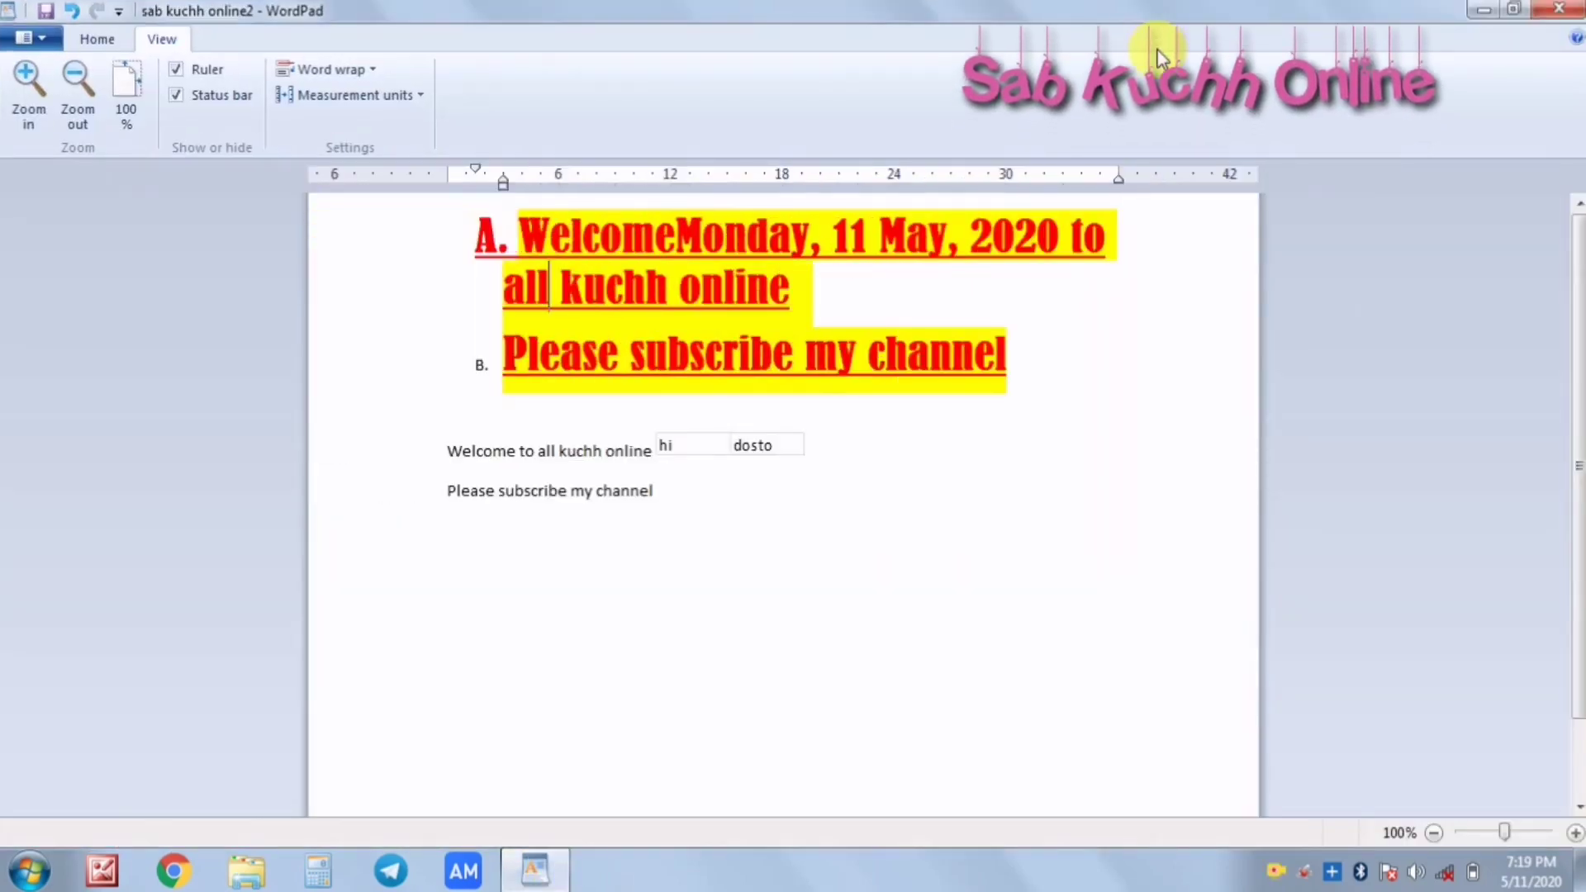
left_click(1560, 10)
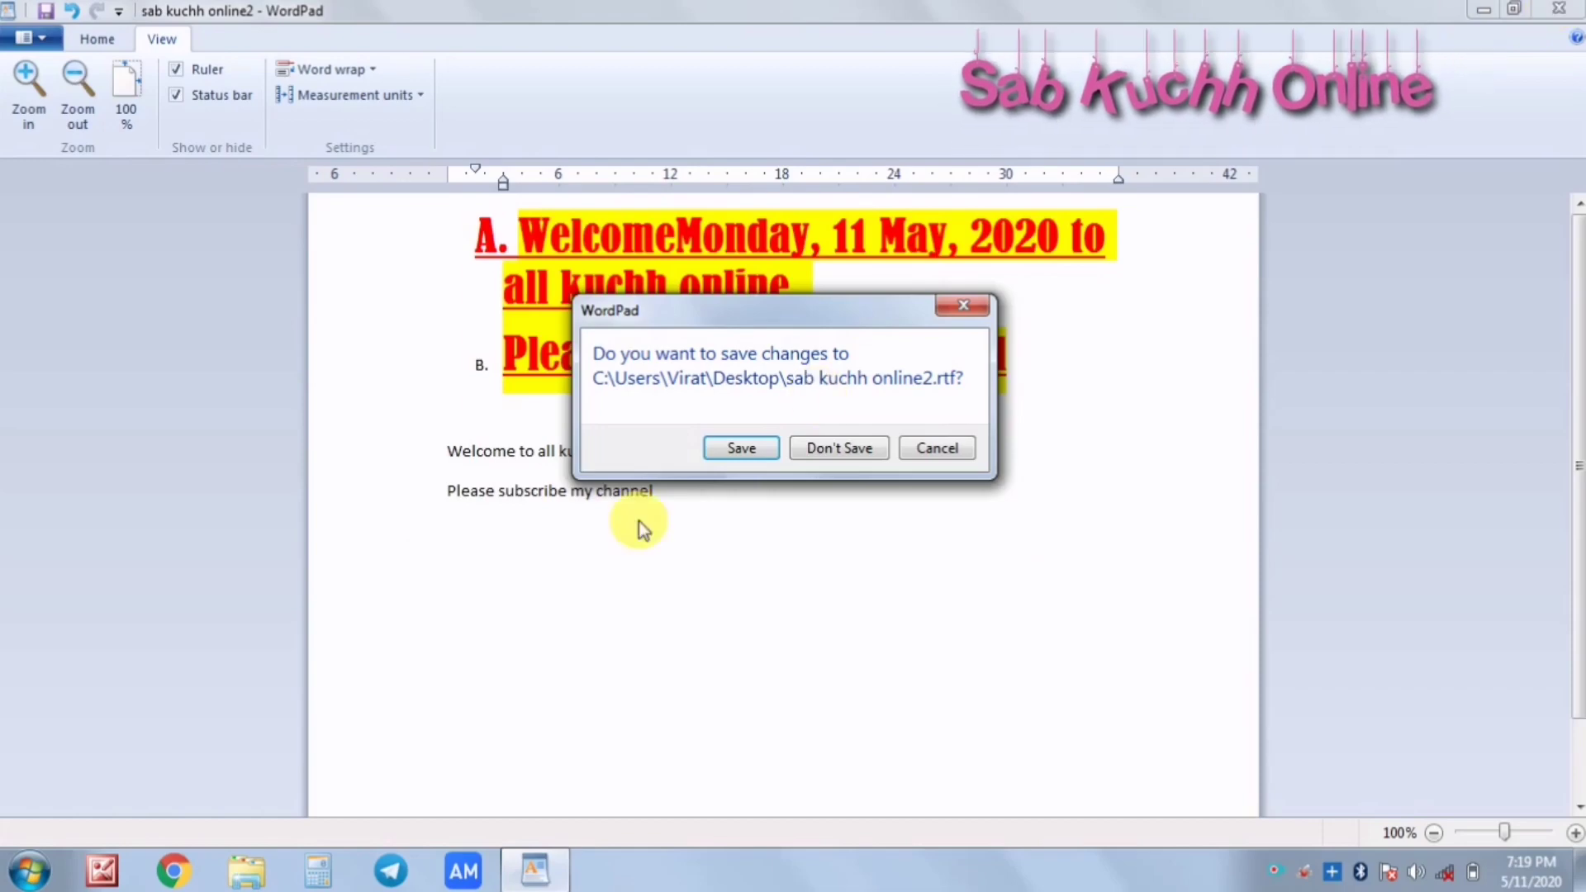
left_click(736, 450)
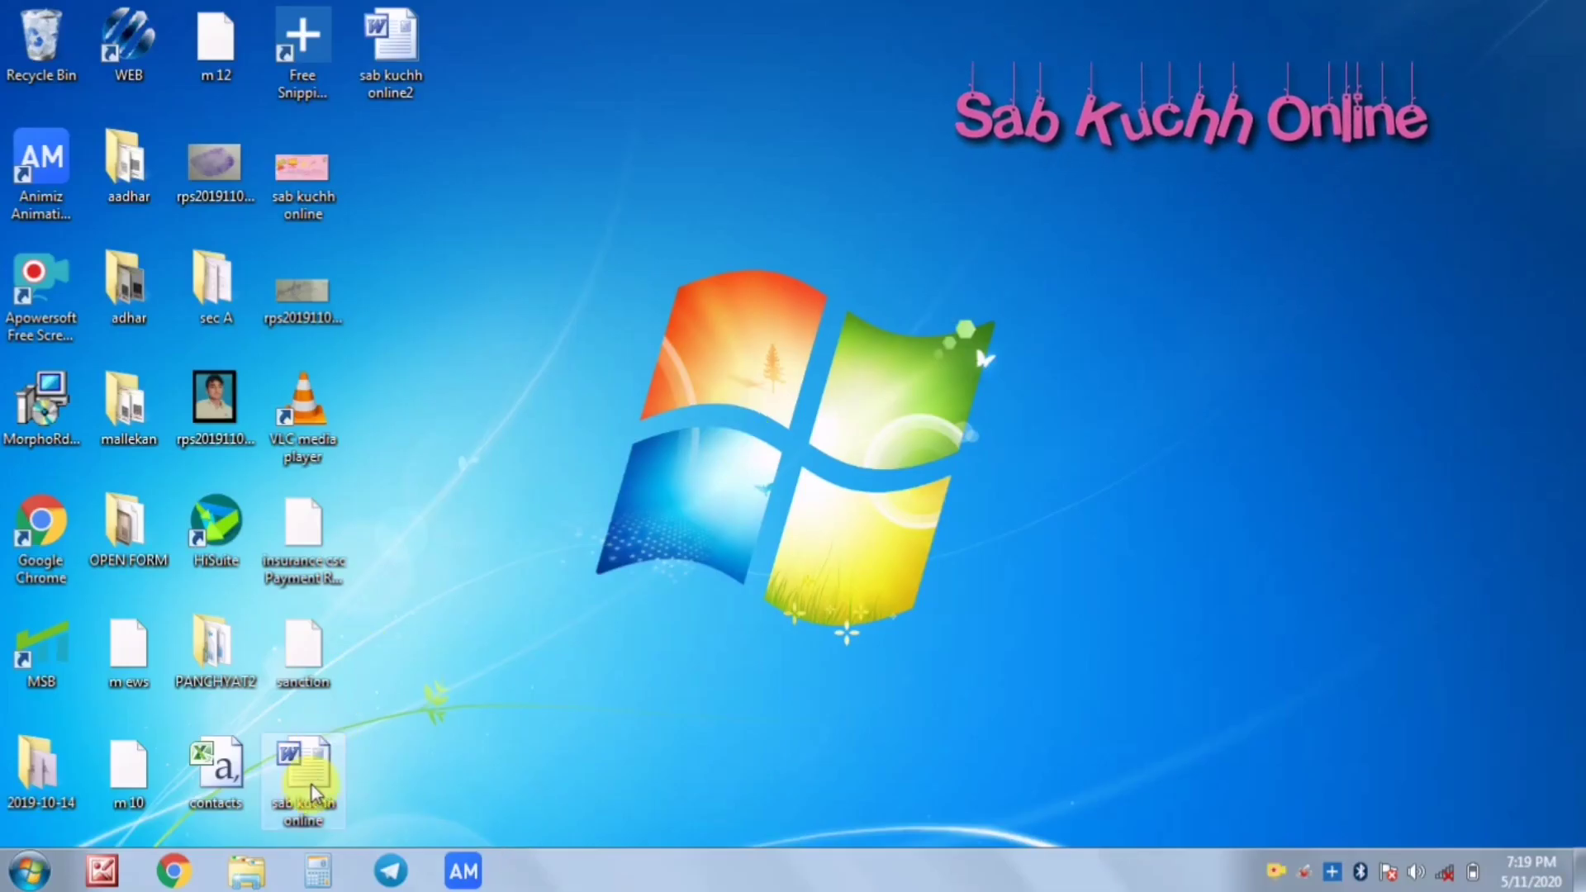
left_click(311, 785)
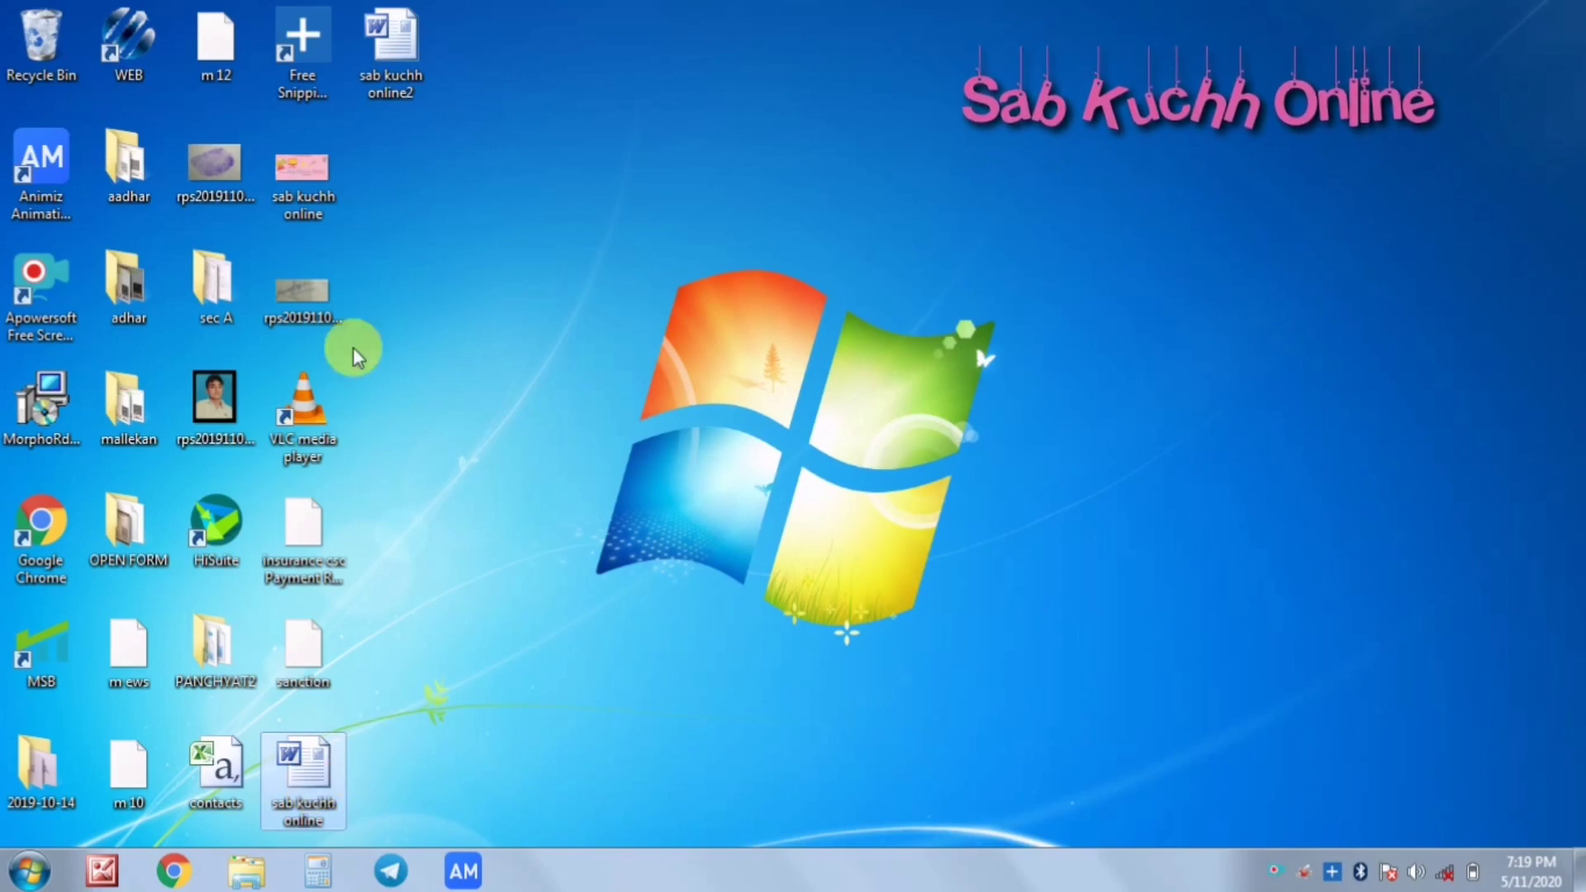
left_click(395, 73)
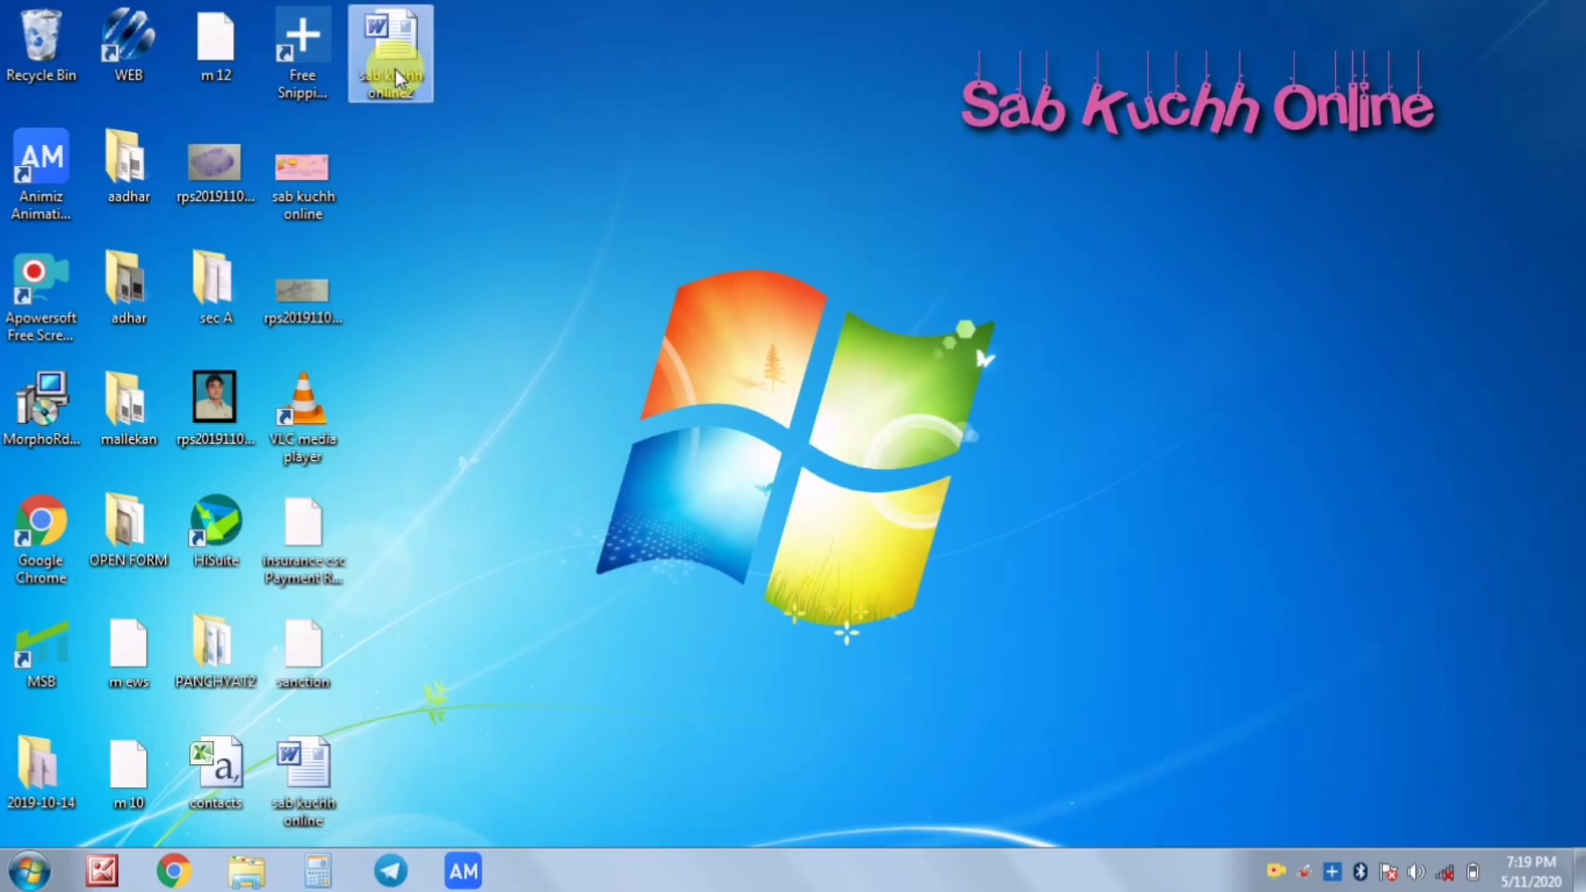
left_click(563, 335)
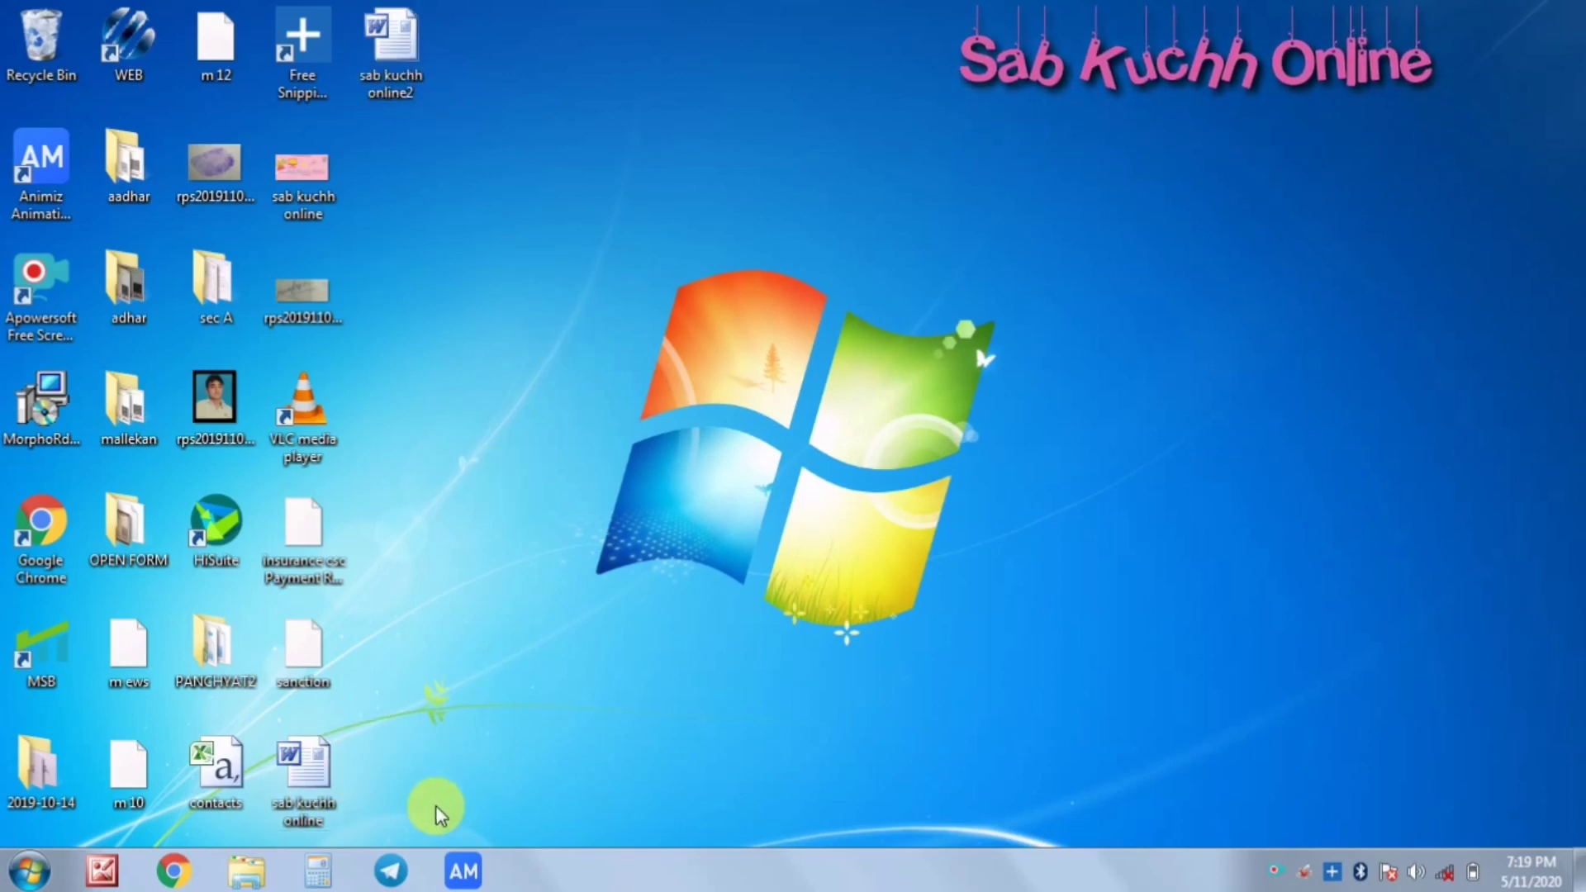